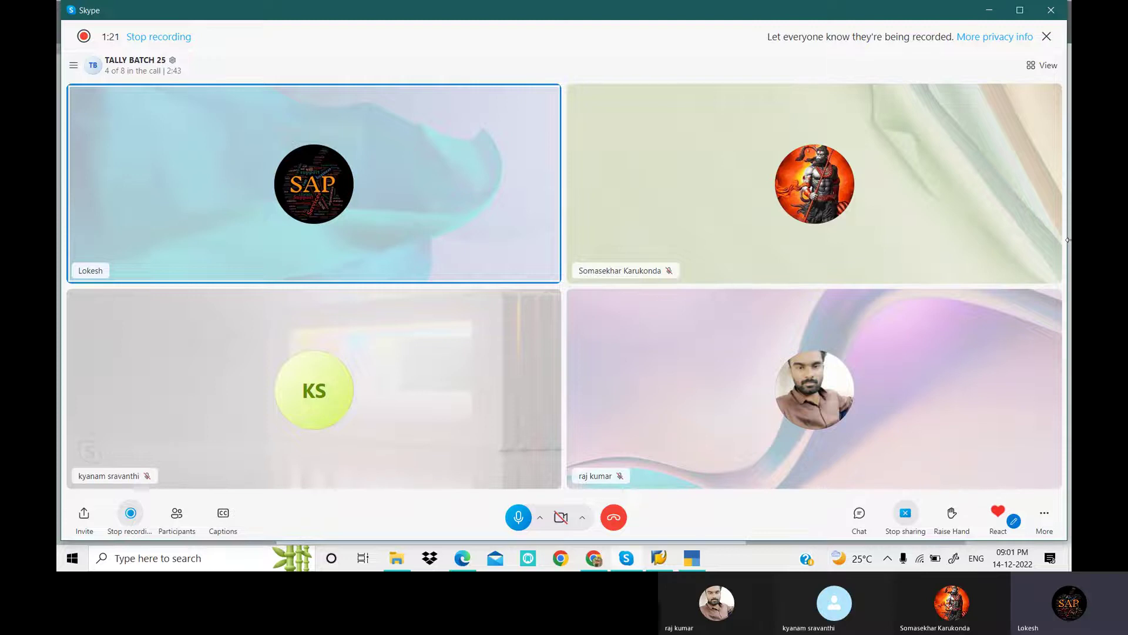
Step: Switch to GENERAL LOKESH (1).pdf in Edge and review Problem 11's starting capital and the purchases from Harsha Show Room
key("alt+Tab")
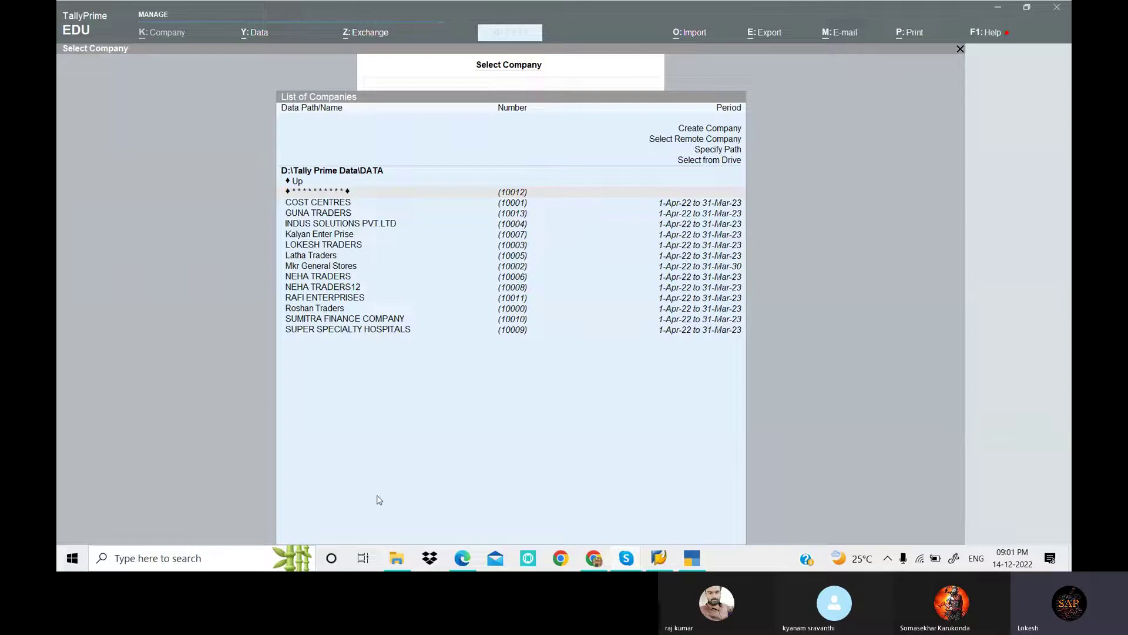
left_click(833, 414)
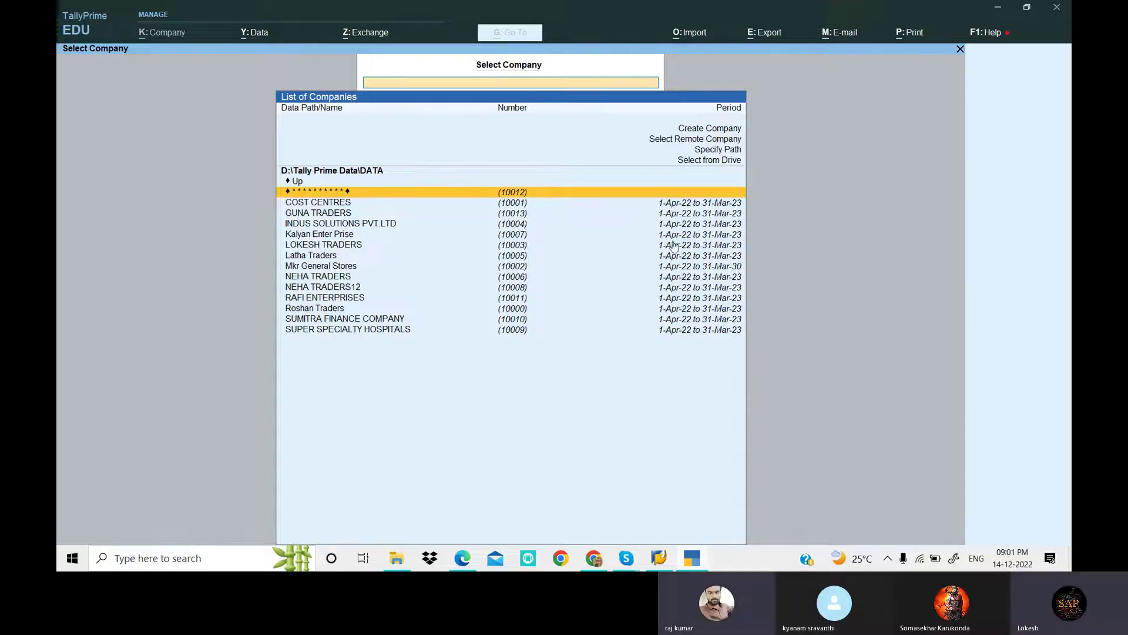
left_click(471, 563)
scroll(768, 315, "down", 6)
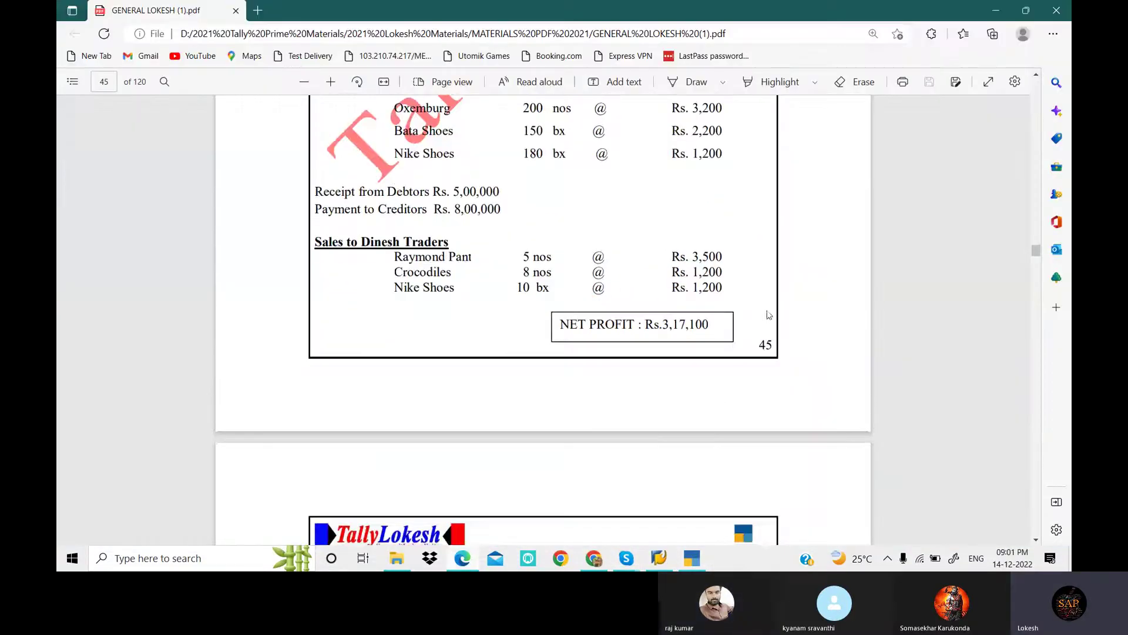
scroll(813, 316, "down", 7)
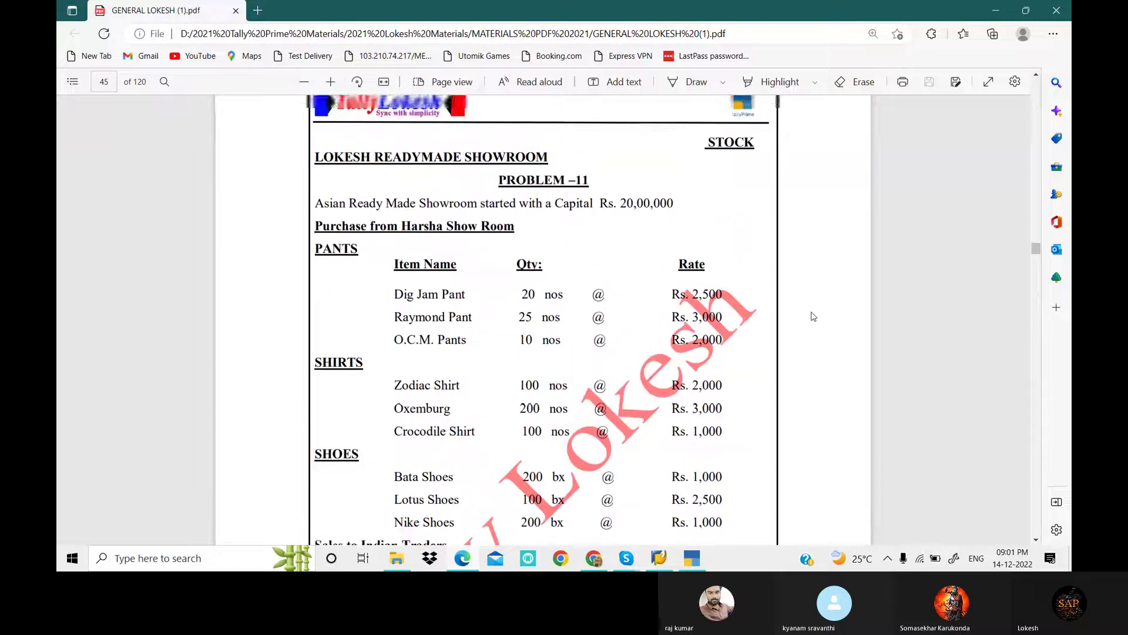
scroll(813, 316, "up", 1)
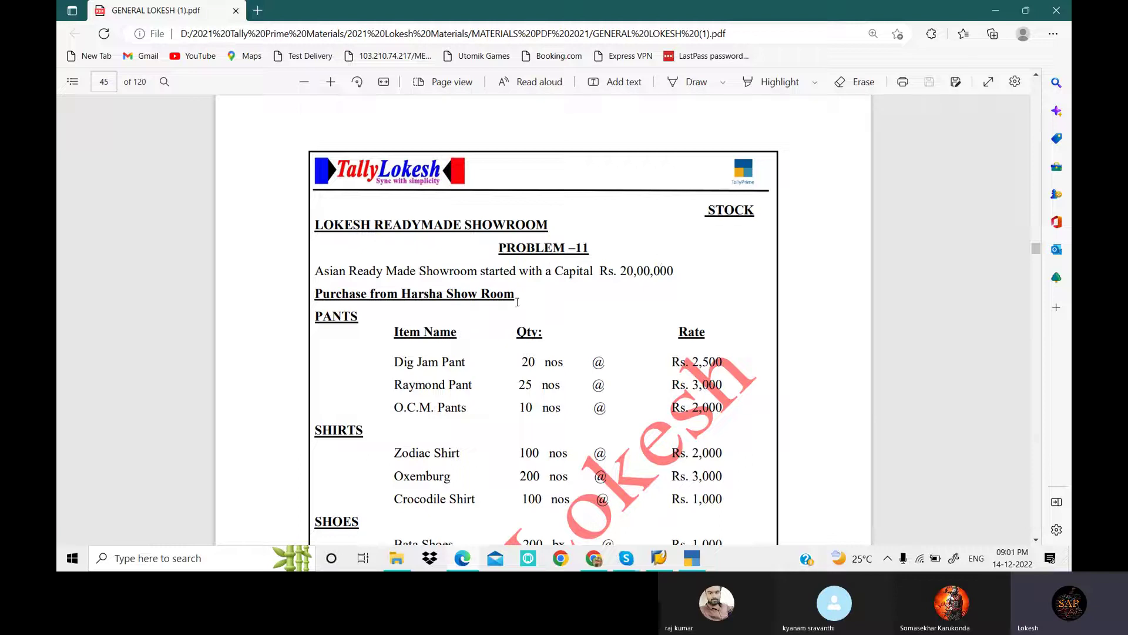
scroll(340, 280, "down", 2)
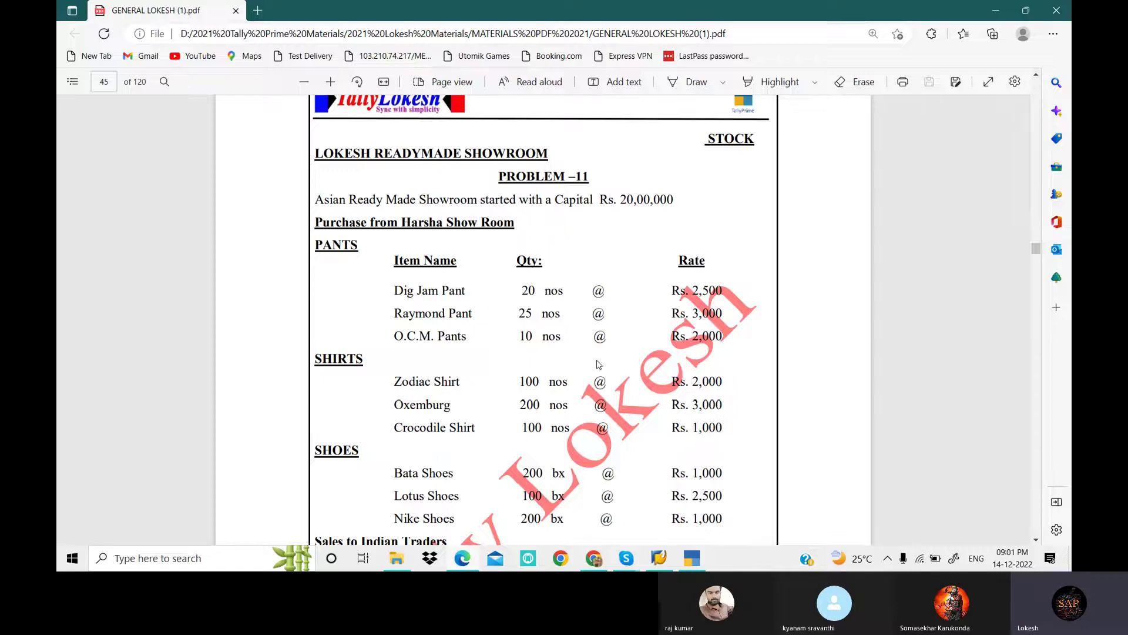
scroll(598, 364, "down", 2)
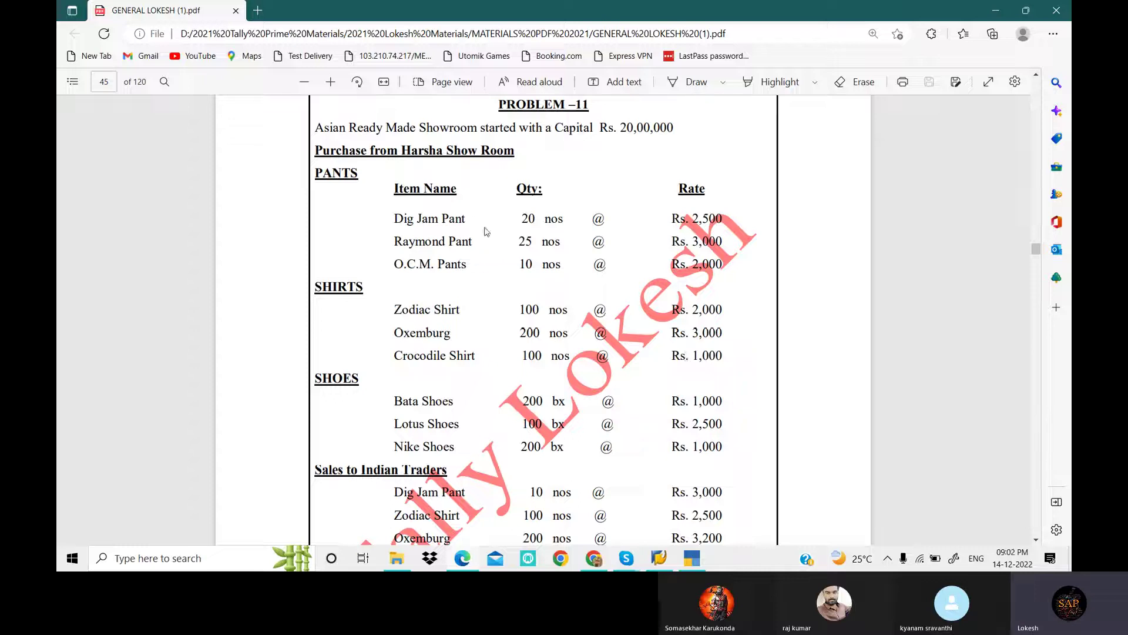
left_click_drag(401, 152, 515, 152)
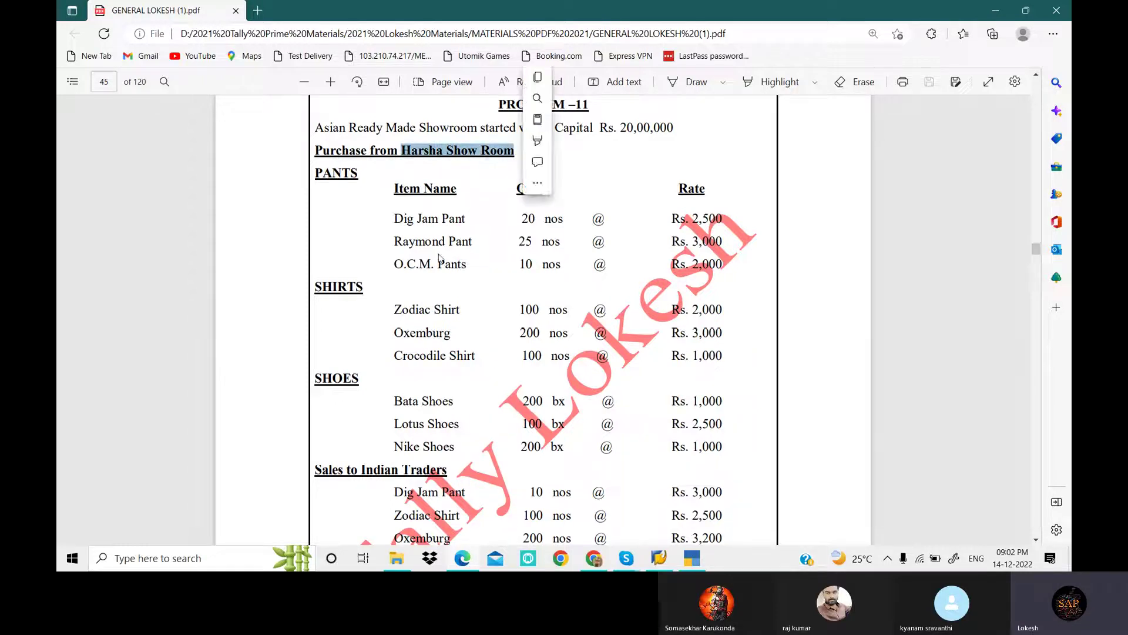
scroll(458, 411, "down", 1)
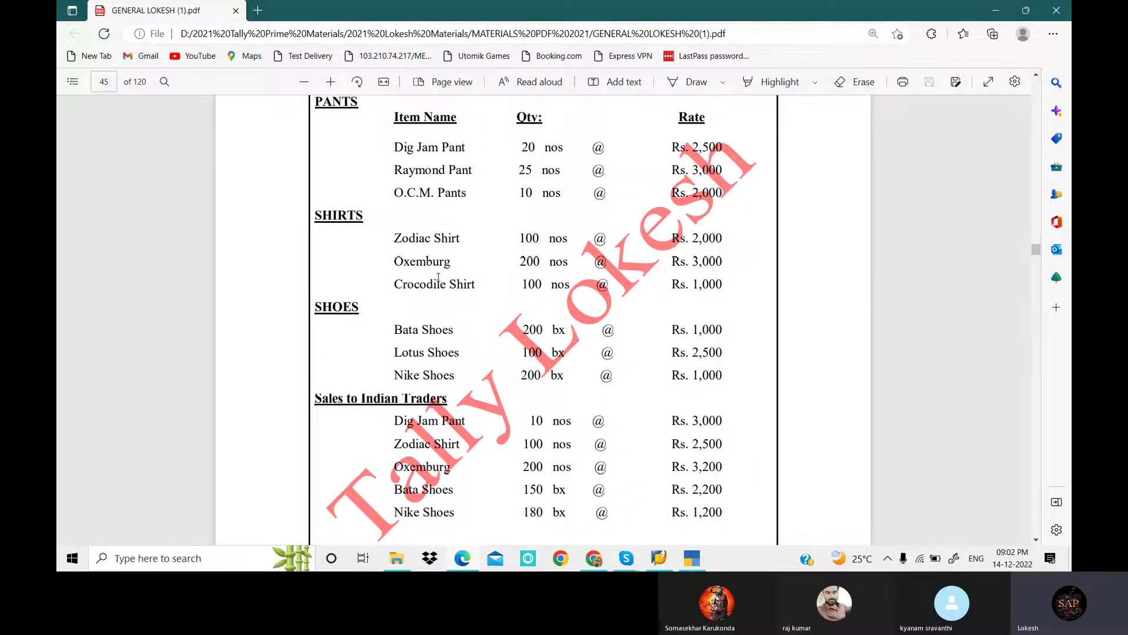
scroll(437, 181, "up", 1)
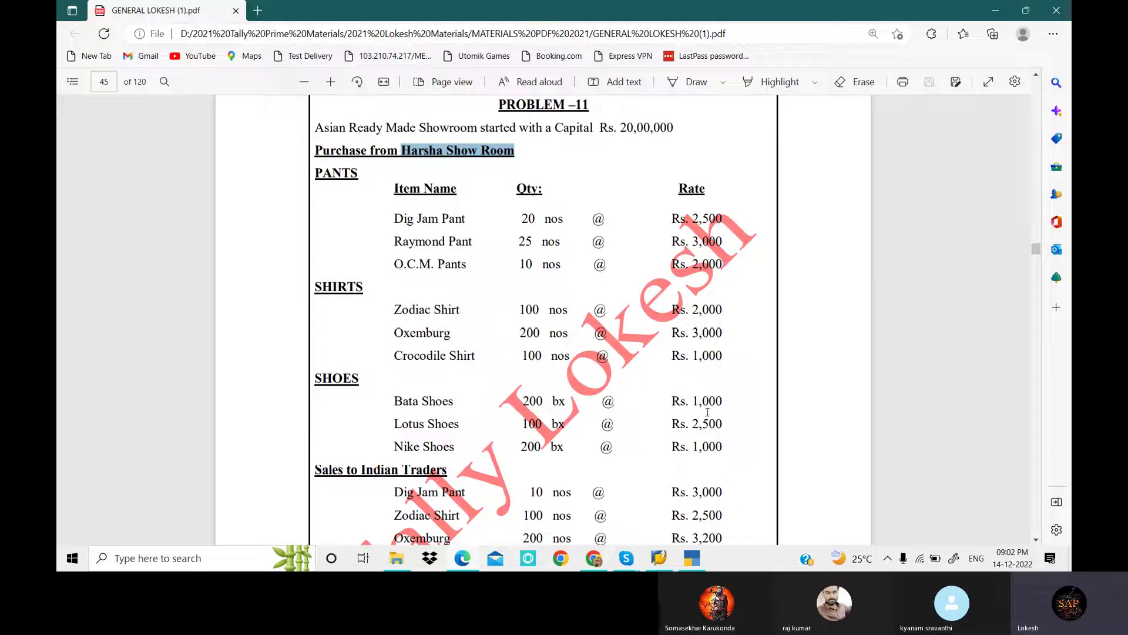
Step: Review Problem 11's sales to Indian Traders, receipt from debtors, payment to creditors and sales to Dinesh Traders
scroll(627, 254, "down", 4)
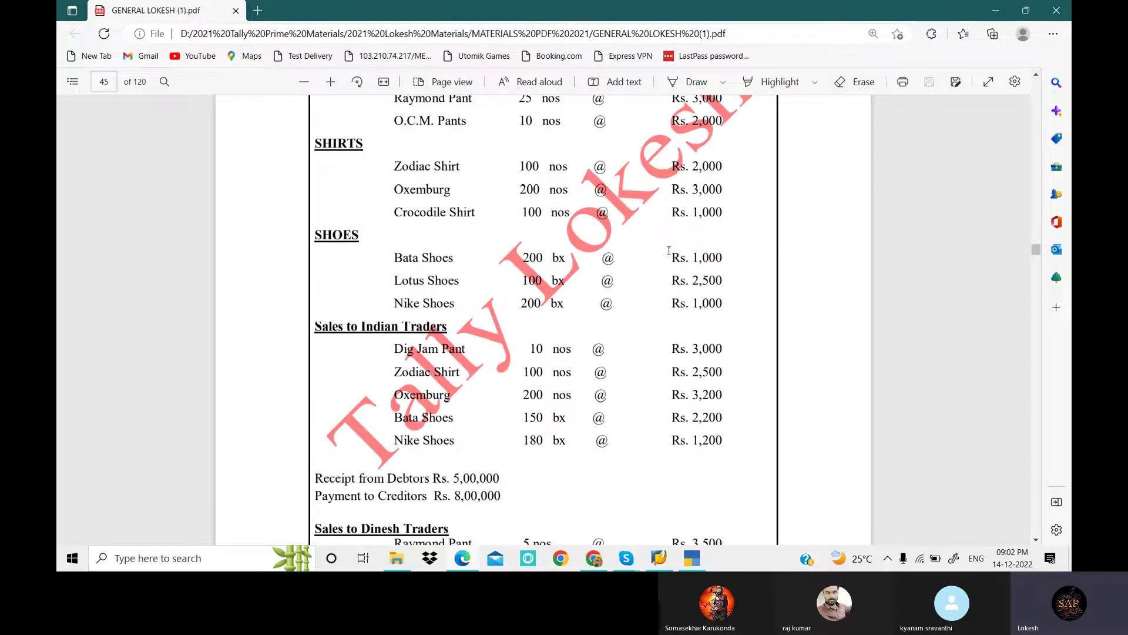
left_click_drag(317, 255, 450, 258)
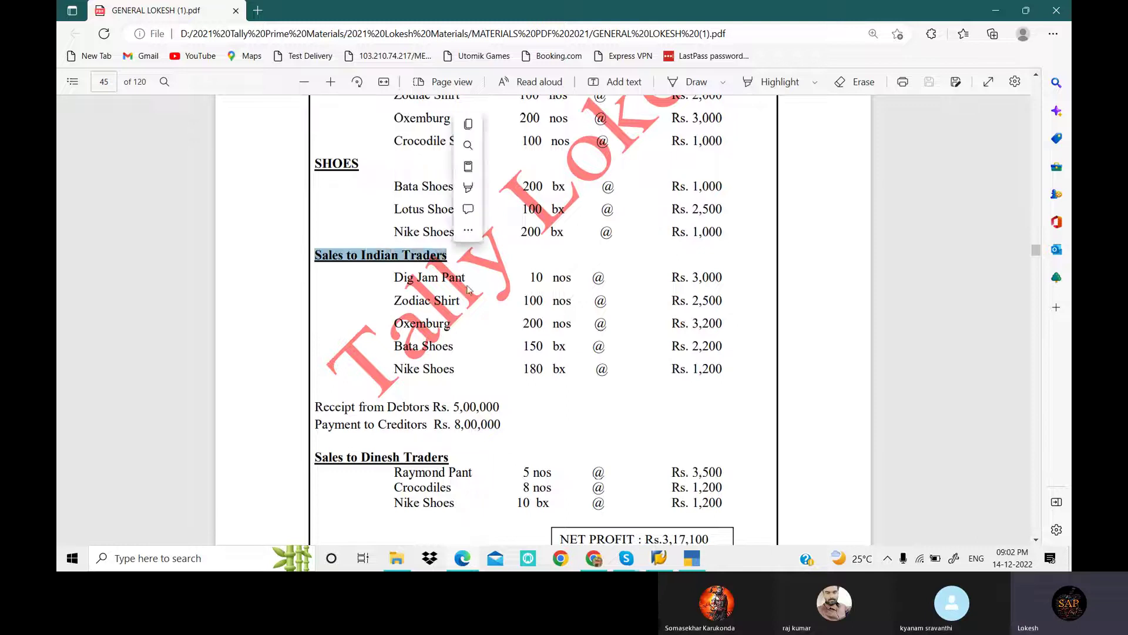
left_click(440, 318)
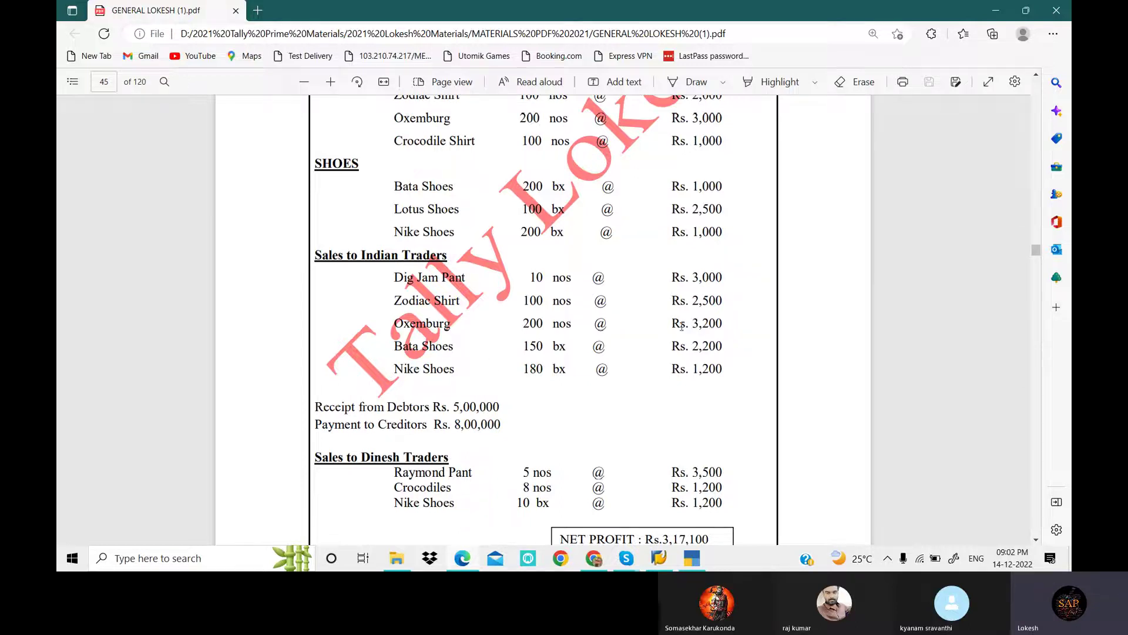
scroll(476, 266, "down", 1)
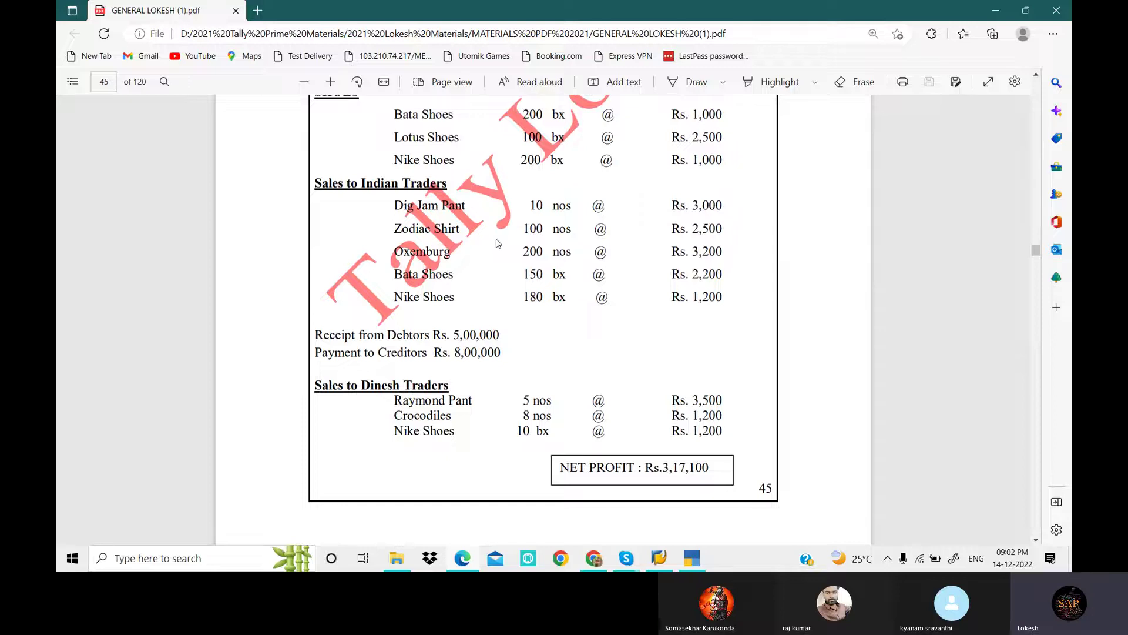
left_click_drag(315, 337, 493, 332)
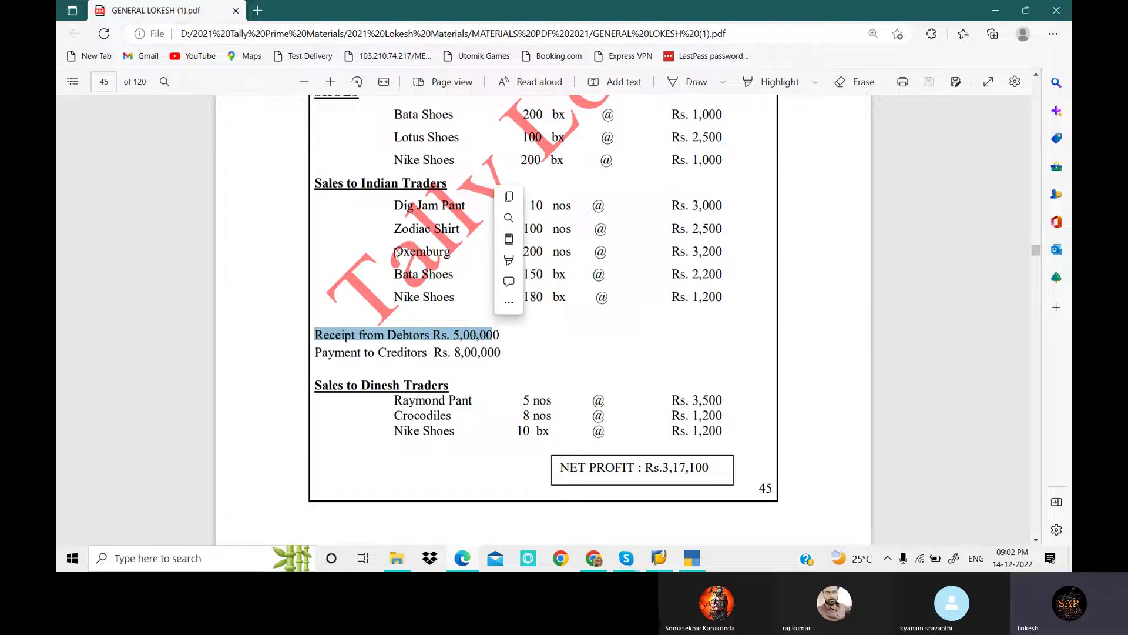
left_click_drag(316, 184, 457, 189)
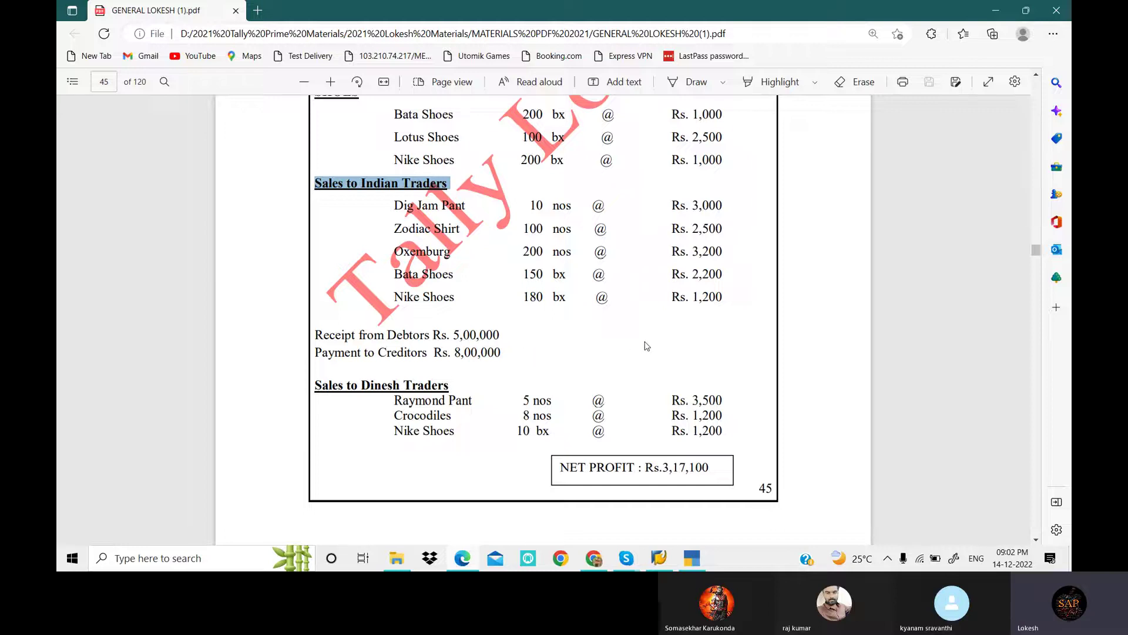
left_click_drag(315, 338, 501, 338)
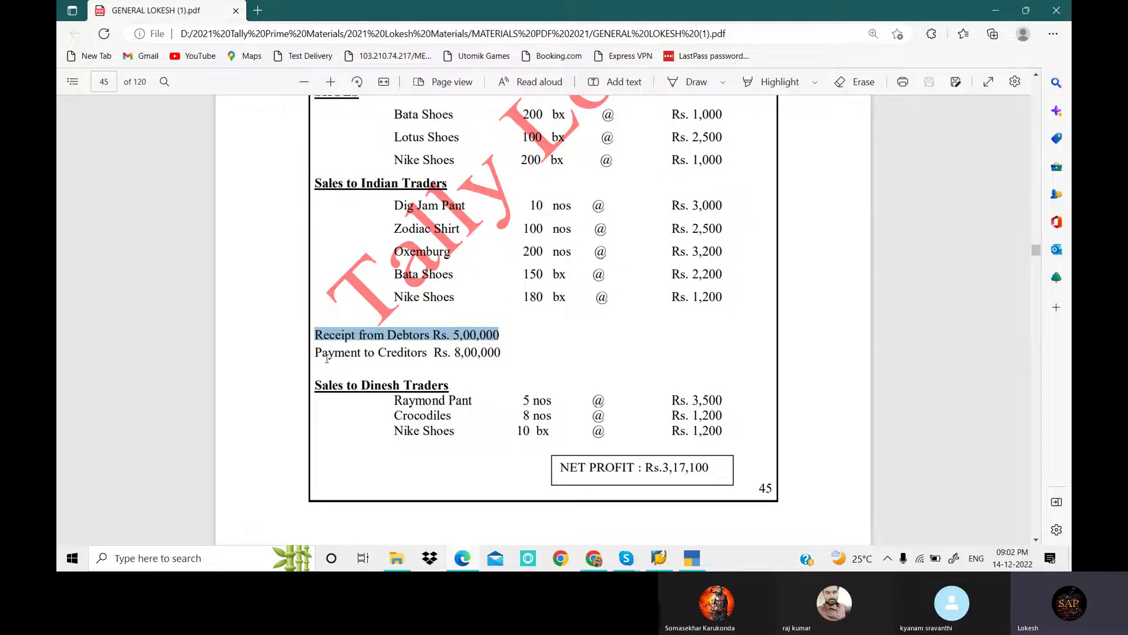
left_click_drag(317, 353, 499, 353)
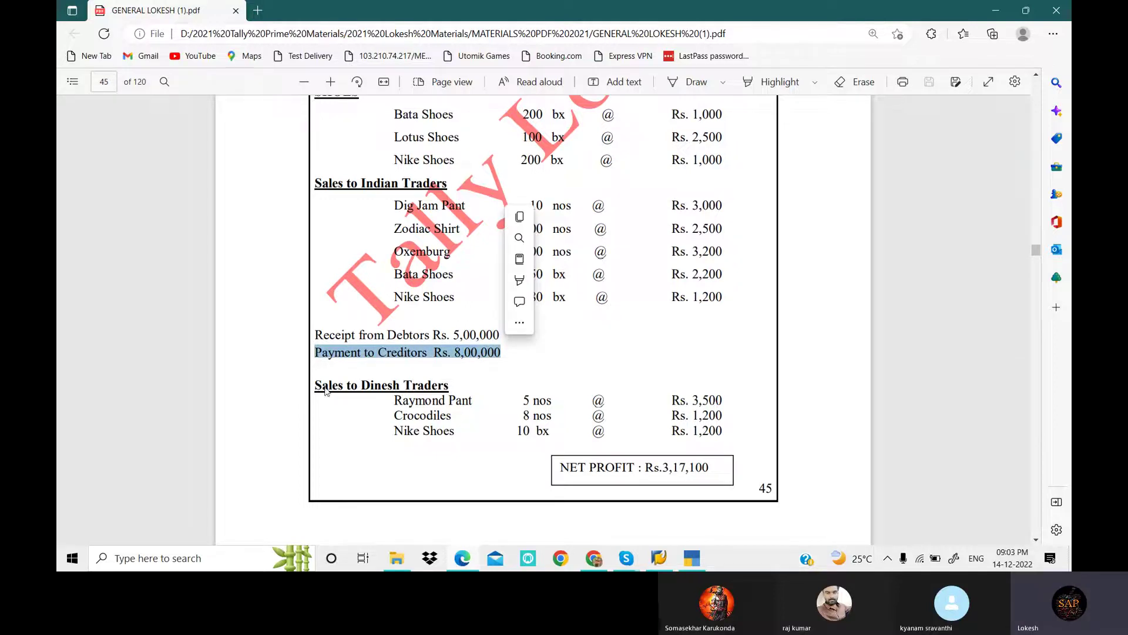
left_click_drag(322, 385, 453, 381)
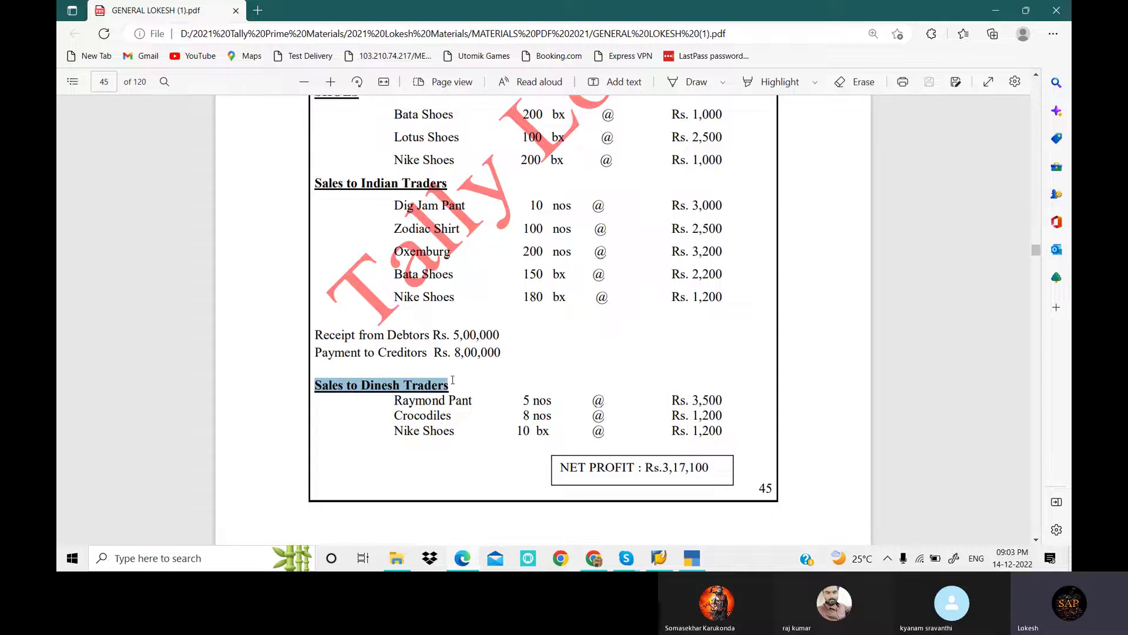
left_click(612, 361)
Step: Check the company name heading of Problem 11, switch to TallyPrime and start a new company named LOKESH READYMADE SHOWROOM
scroll(611, 359, "up", 4)
scroll(612, 359, "up", 3)
left_click_drag(318, 218, 561, 220)
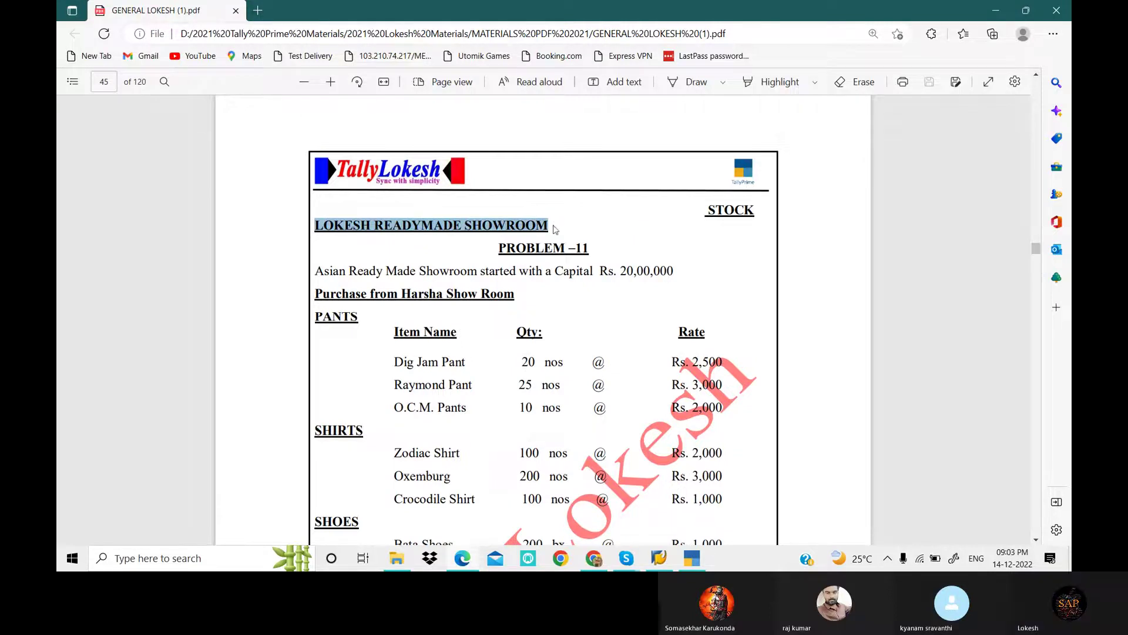
left_click(695, 560)
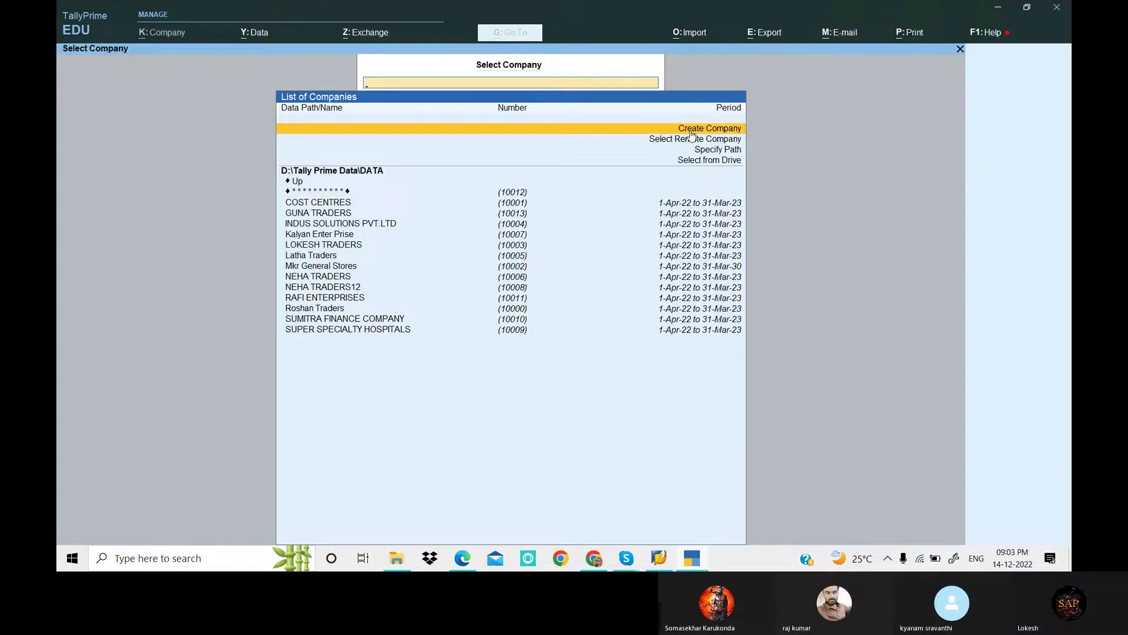
left_click(692, 133)
type("LOKESH READYMADE SHOWROOM")
key("Return")
key("Return")
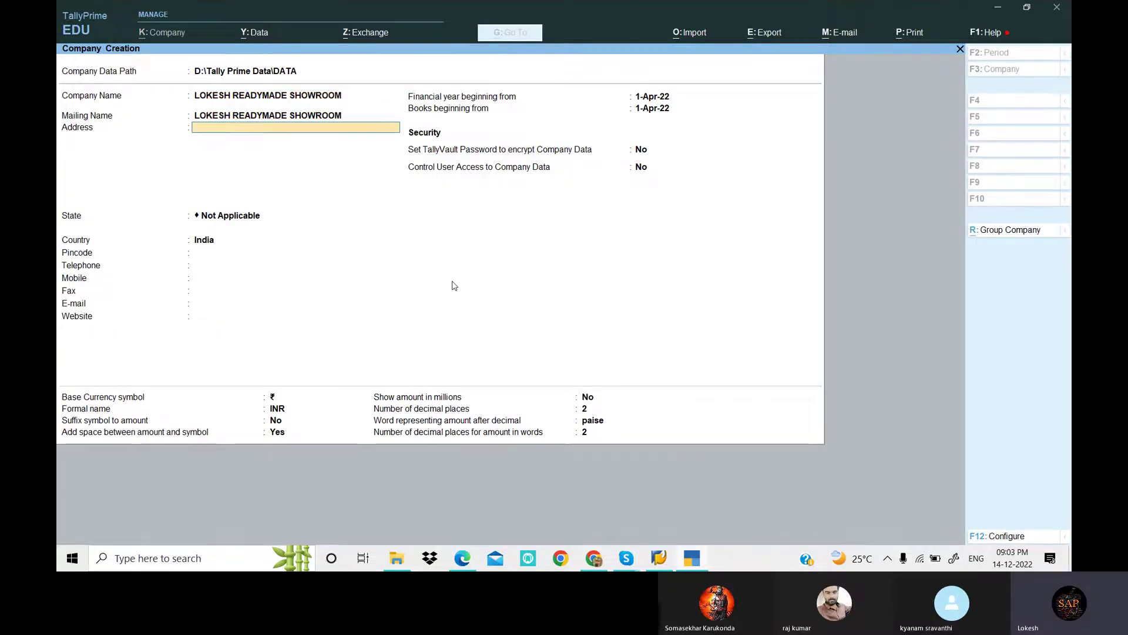
Step: Leave the company's address empty, set its state to Andhra Pradesh and save the new company
key("Return")
key("Down")
key("Down")
key("Return")
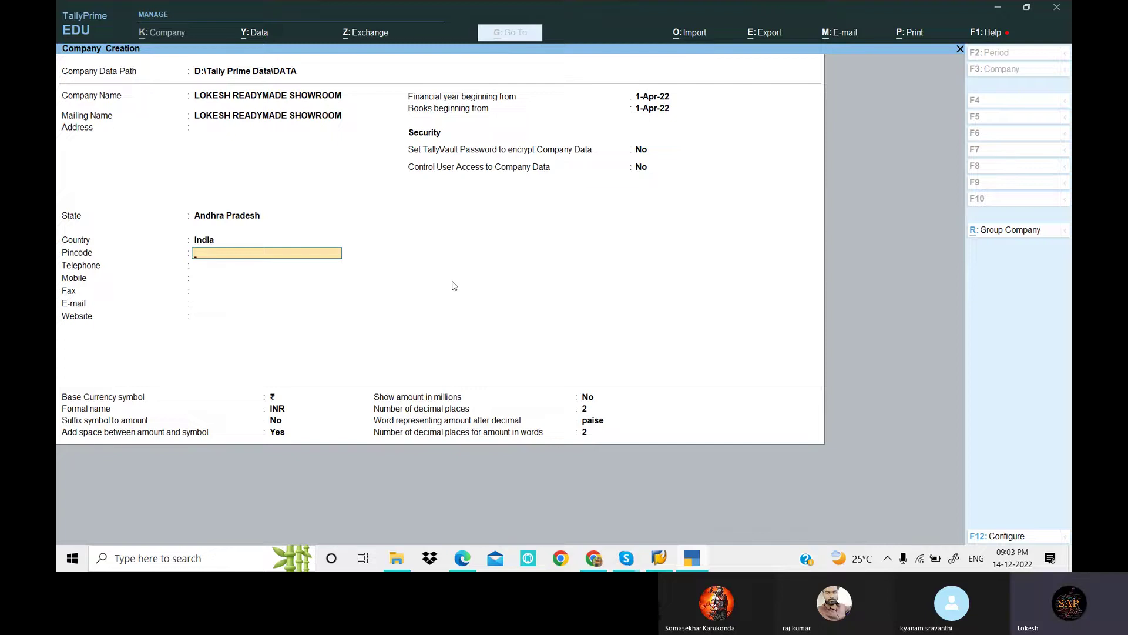
key("ctrl+a")
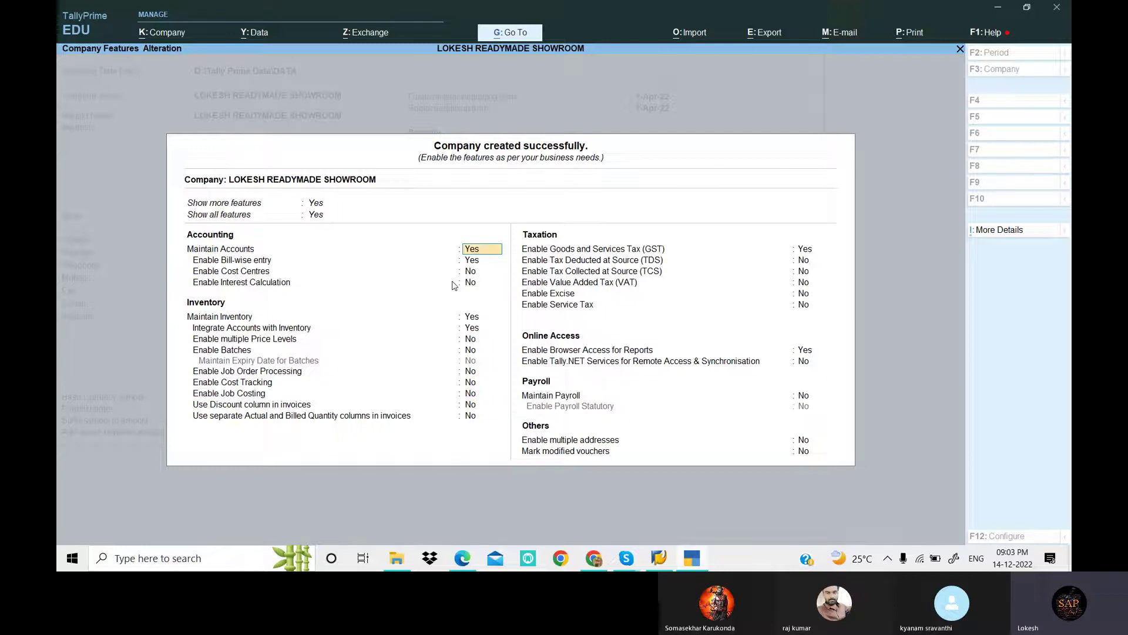
Step: Turn off bill-wise entry in the company features, keeping Maintain Inventory and Integrate Accounts with Inventory at Yes
key("Return")
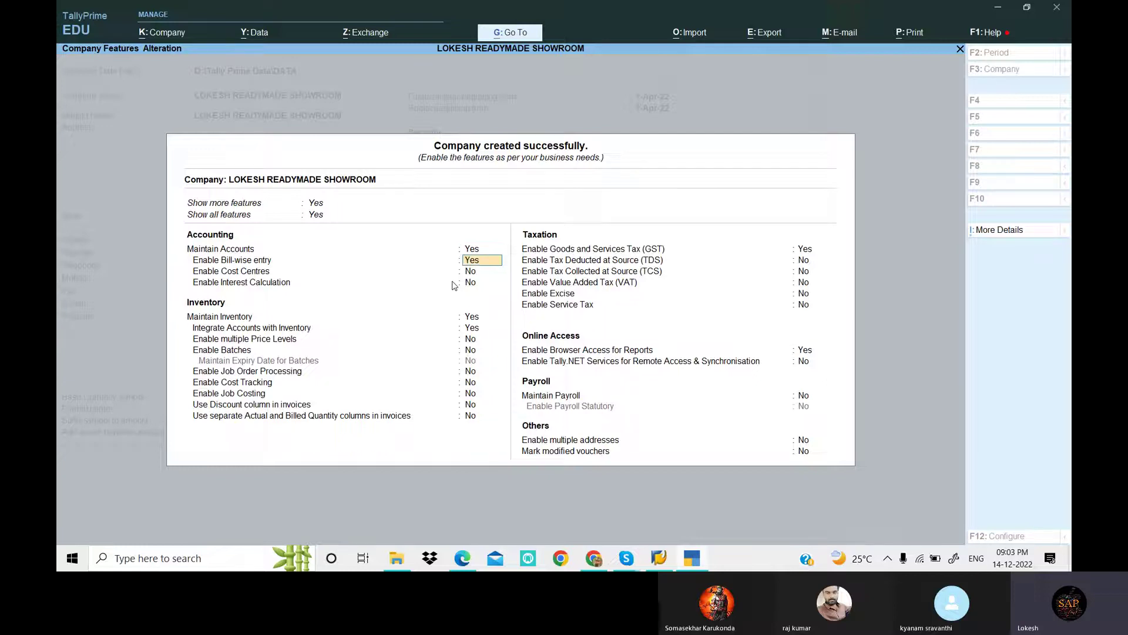
type("N")
key("Return")
key("Return")
key("Return")
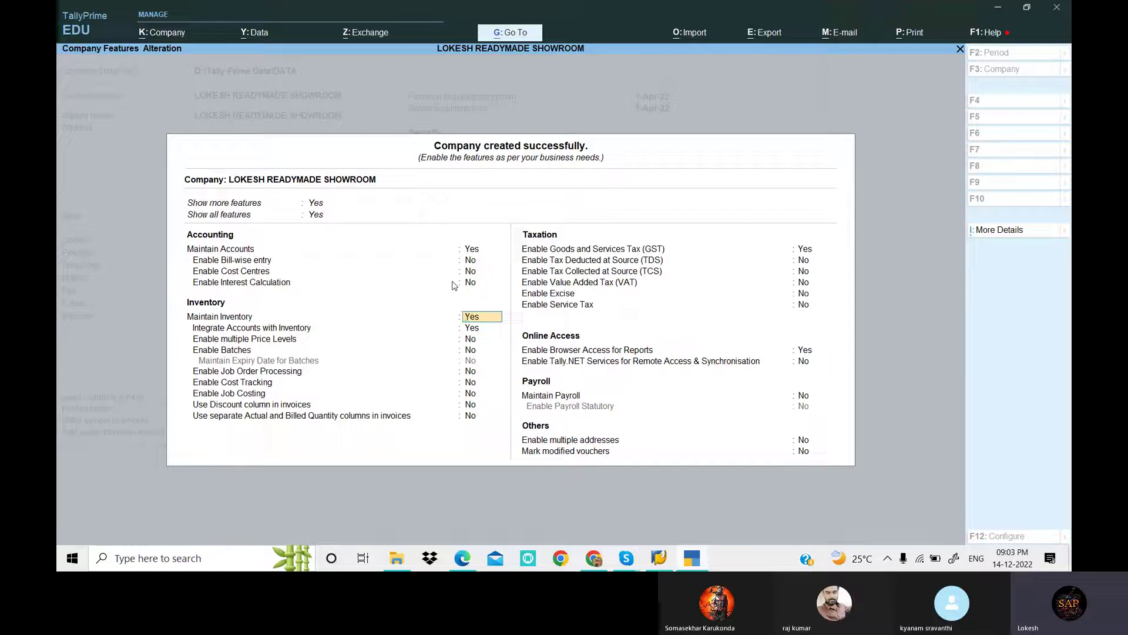
key("Return")
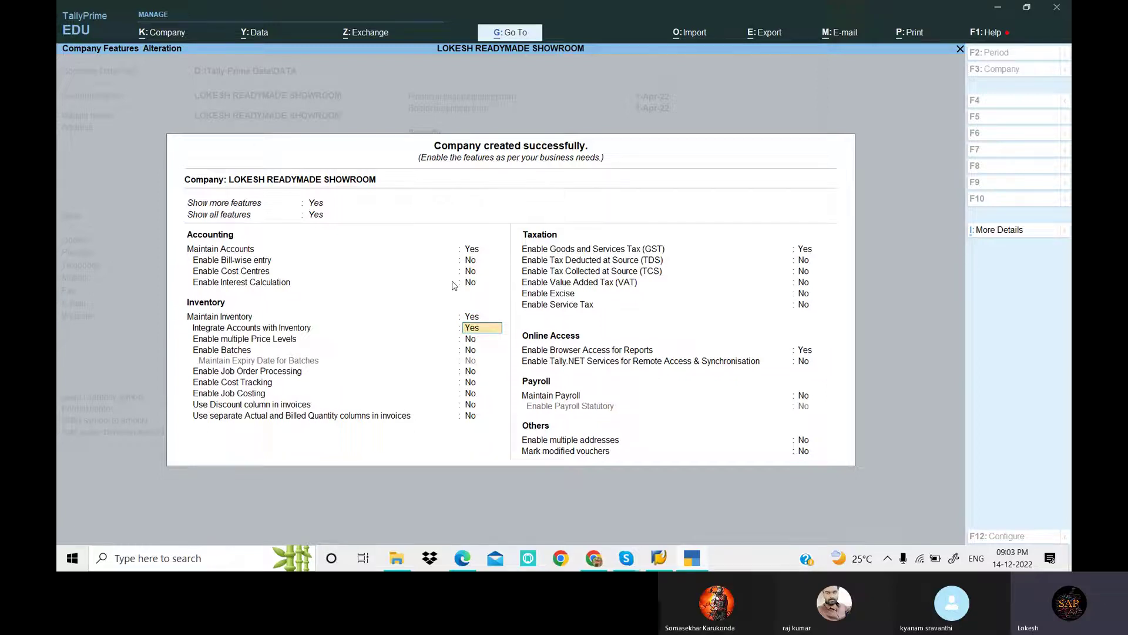
left_click(473, 254)
left_click(474, 324)
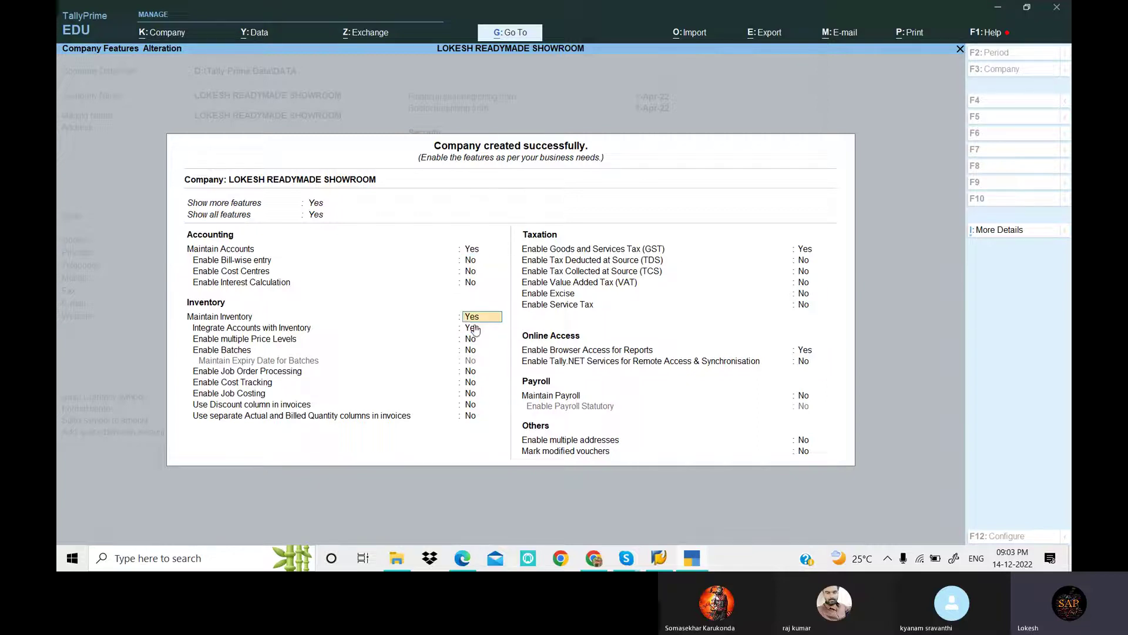
Step: Disable Goods and Services Tax (GST) and Browser Access for Reports for the company, and accept the feature settings
left_click(802, 252)
key("n")
key("Return")
key("Return")
key("Return")
key("Return")
key("Return")
key("Return")
key("n")
key("Return")
key("Return")
key("Return")
key("Return")
key("Return")
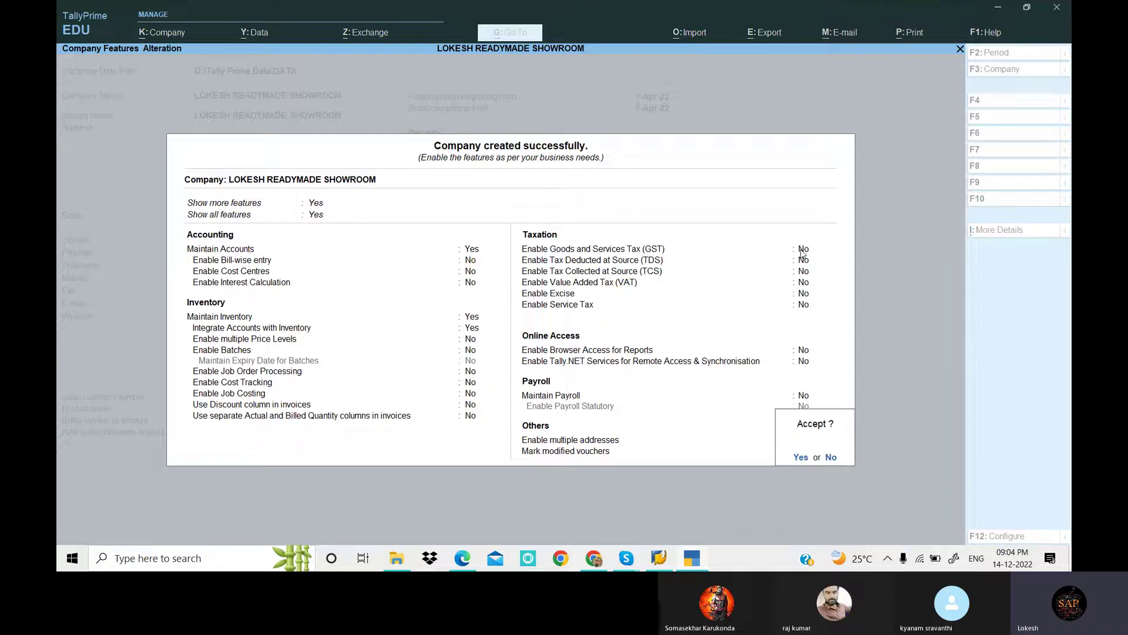
key("y")
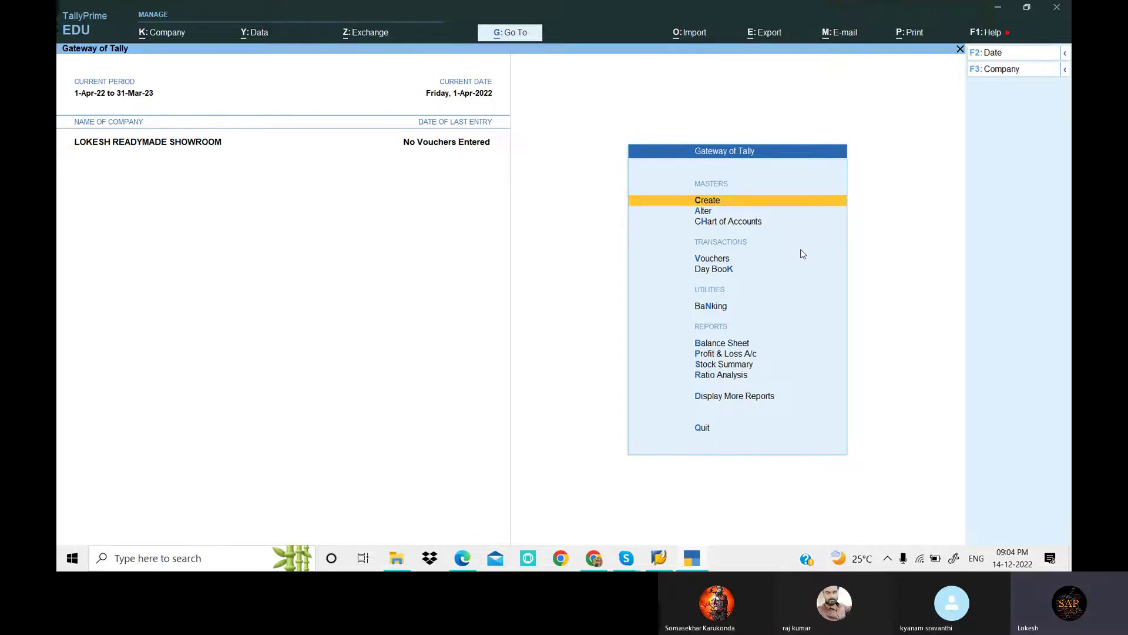
Step: Examine the inventory masters available for creation, from Stock Group to Godown
key("Return")
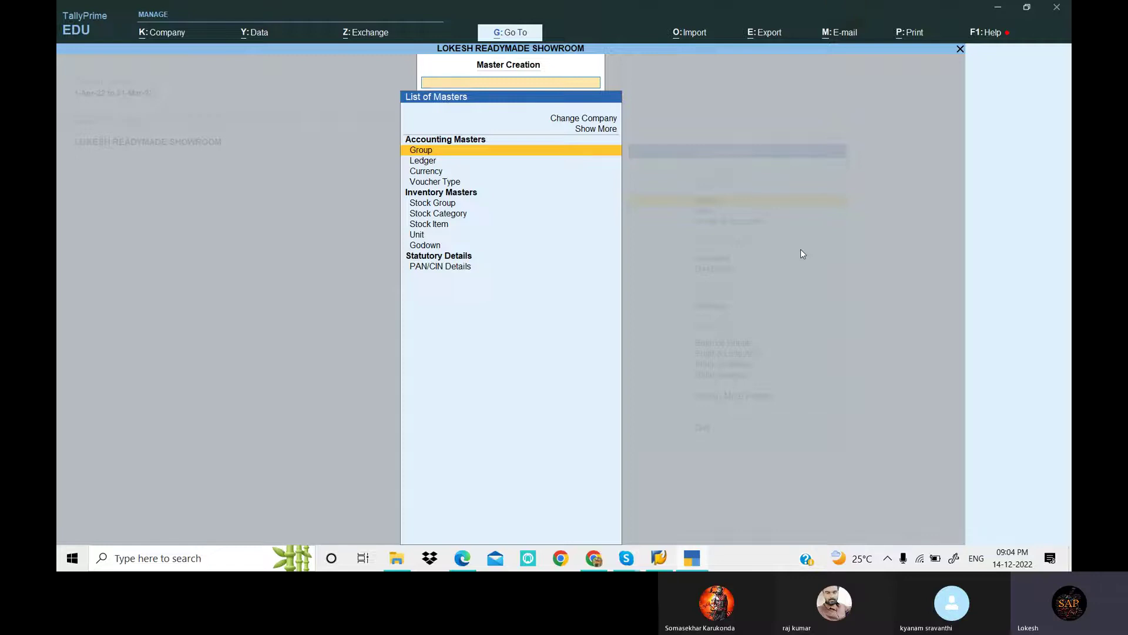
key("Down")
key("Down")
key("Down")
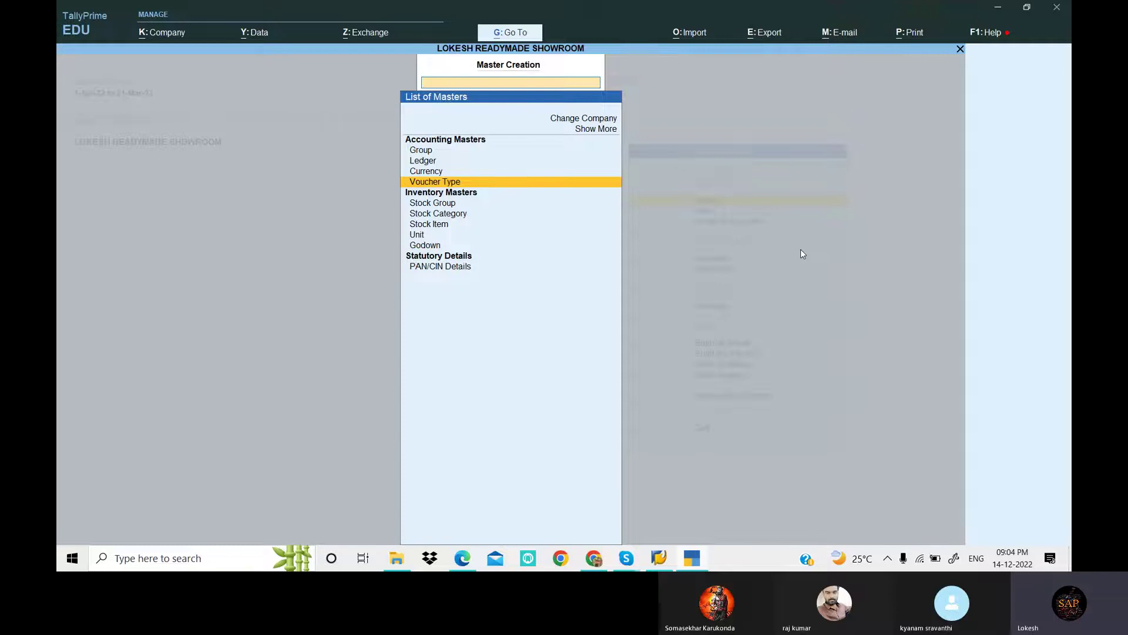
key("Down")
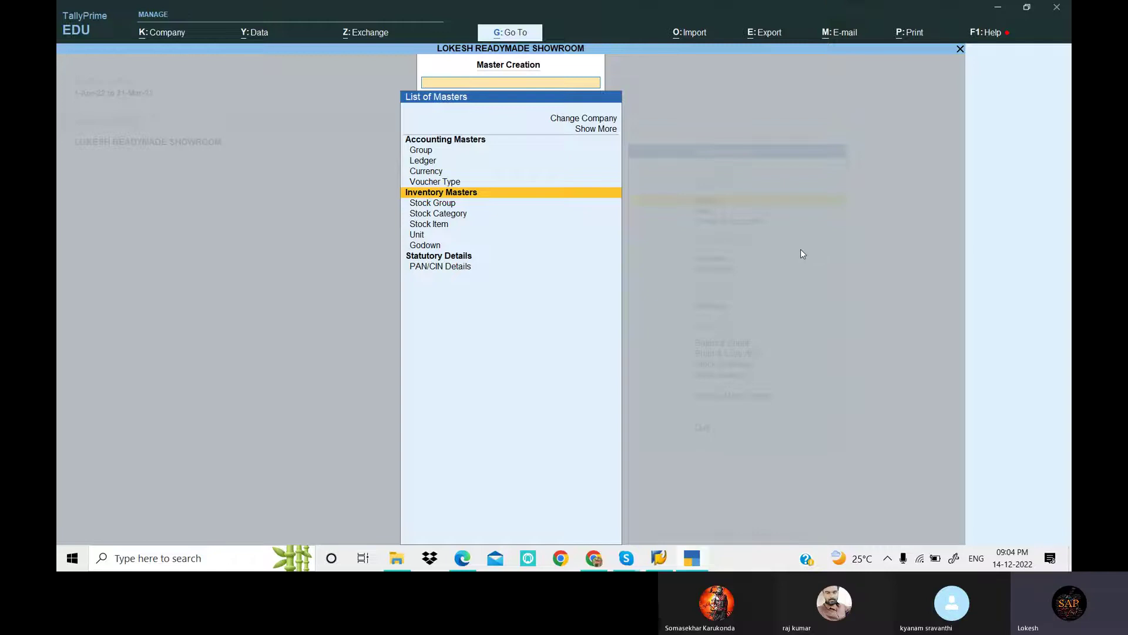
key("Down")
key("Down")
key("Down")
key("Down")
key("Down")
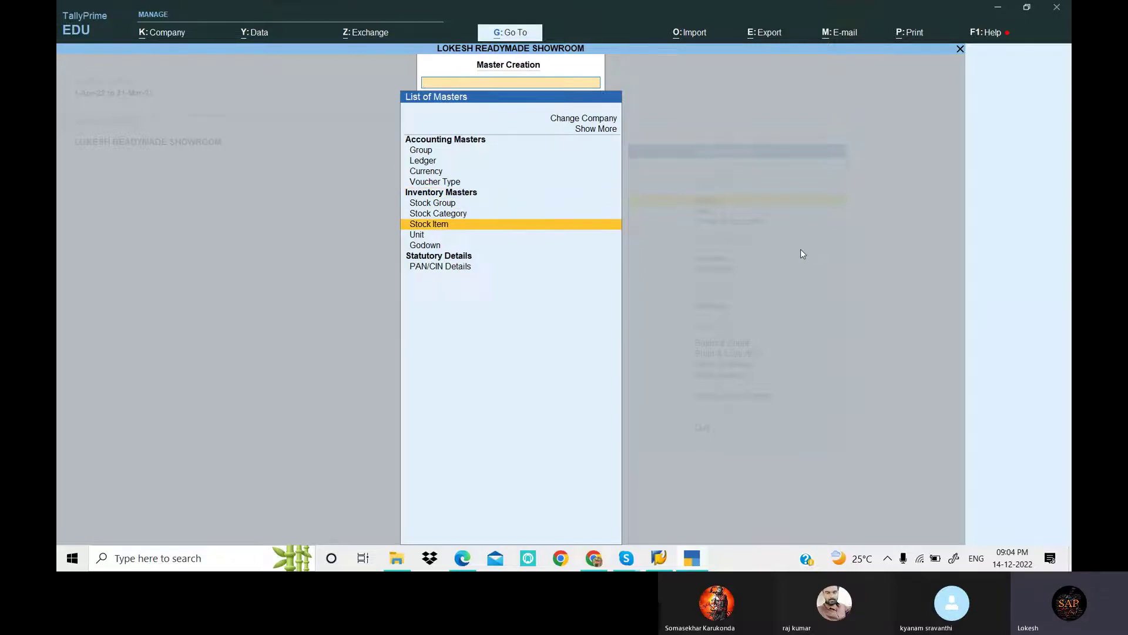
key("Up")
key("Up")
key("Up")
key("Up")
key("Up")
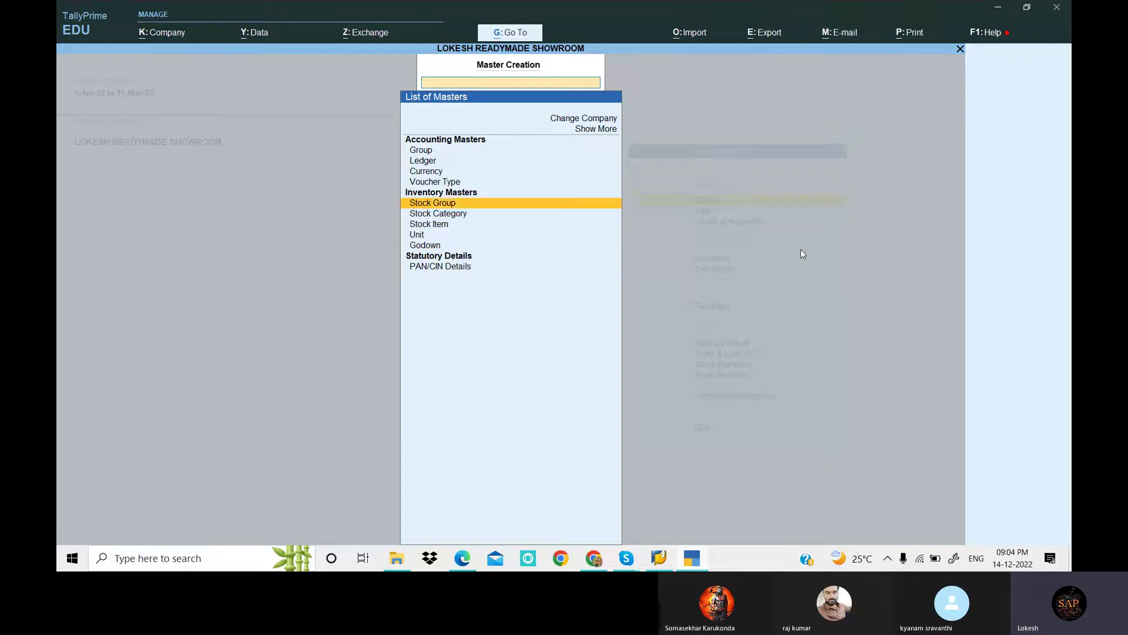
key("Down")
key("Down")
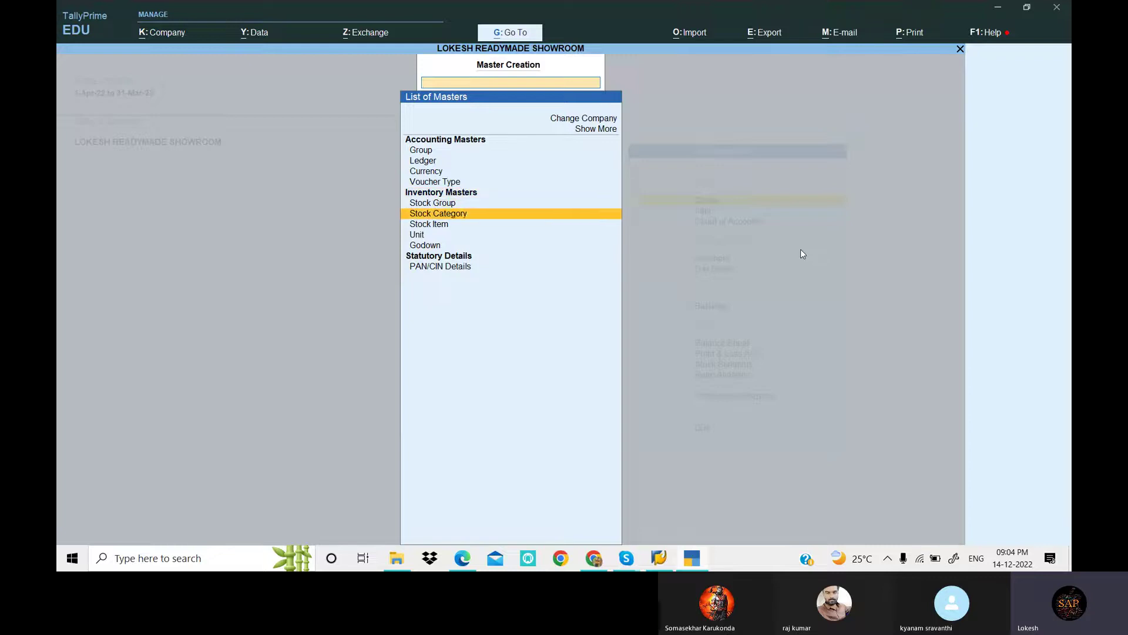
key("Escape")
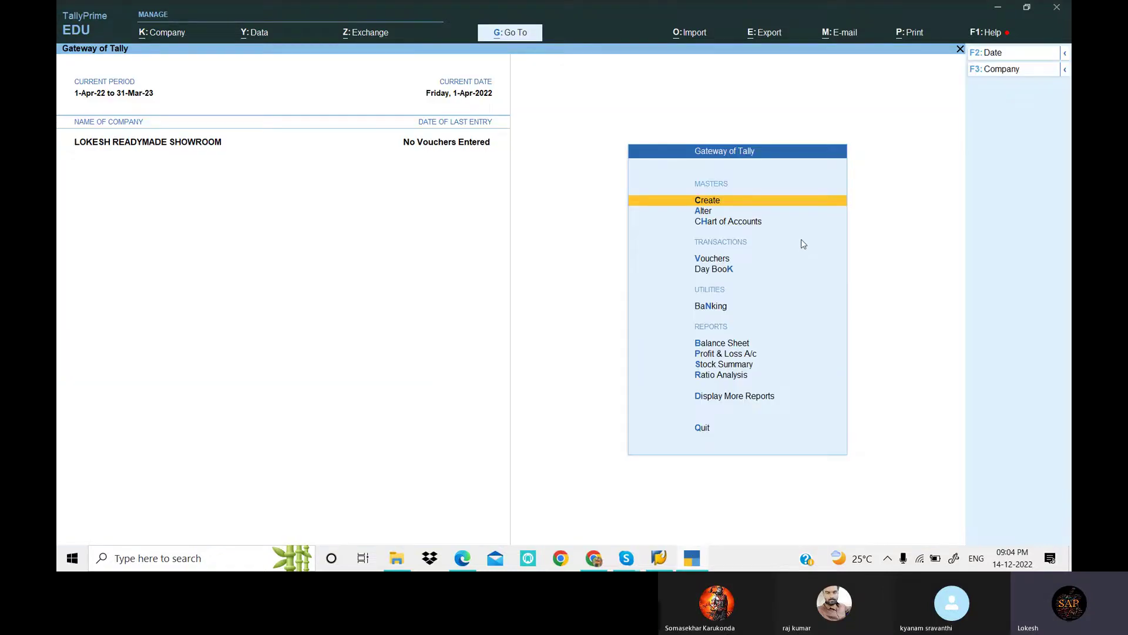
Step: Set Maintain Inventory to No in the company features and accept the settings
left_click(169, 34)
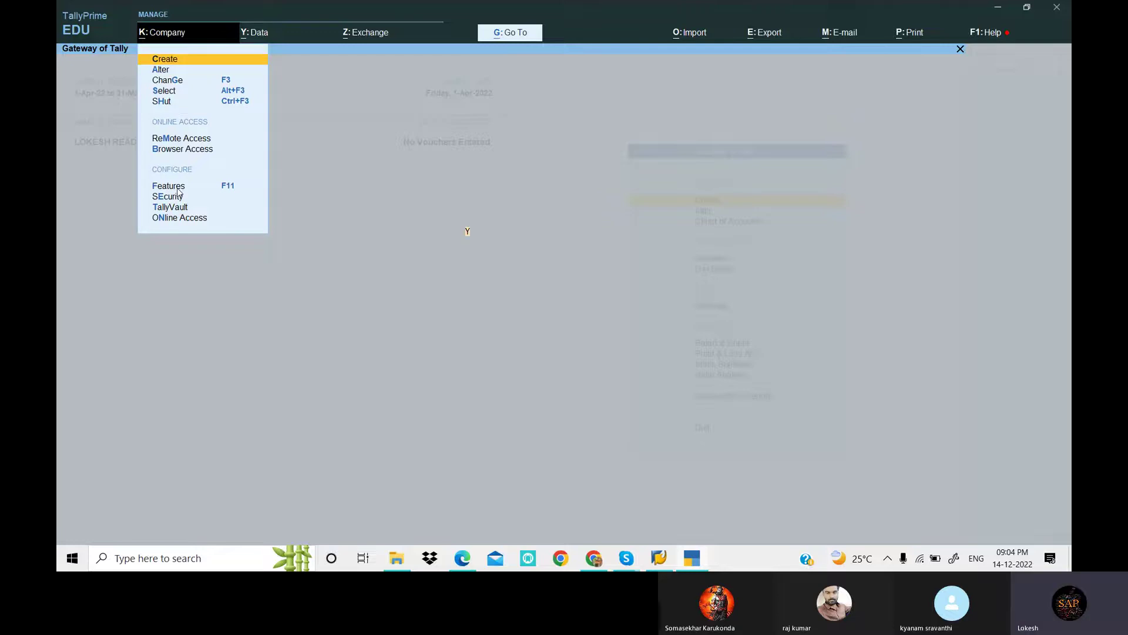
key("F11")
left_click(476, 300)
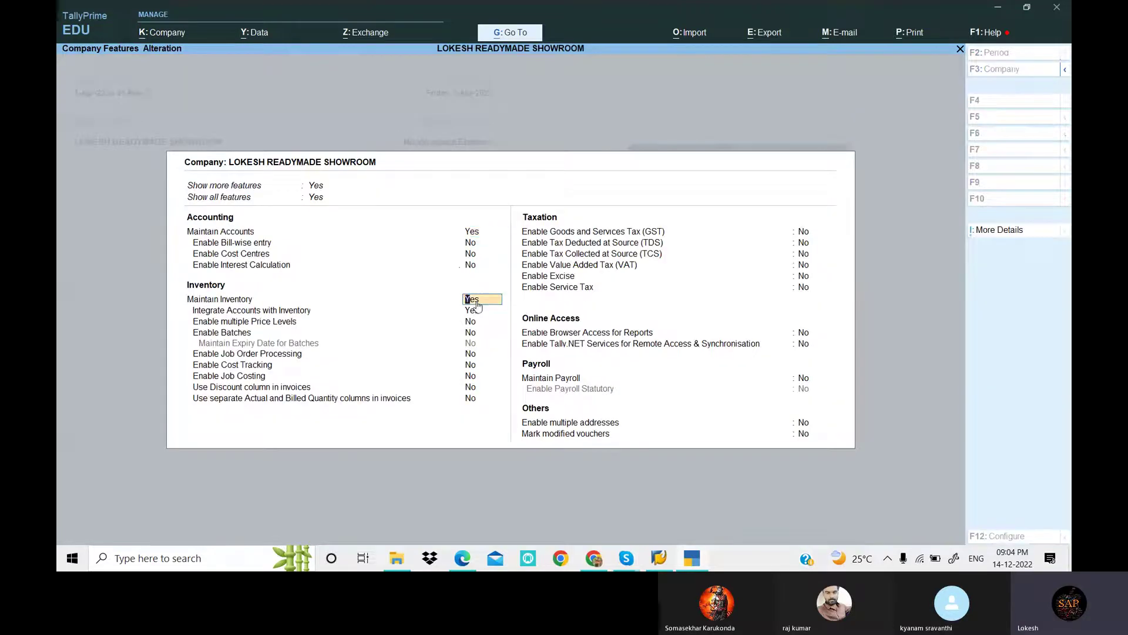
key("n")
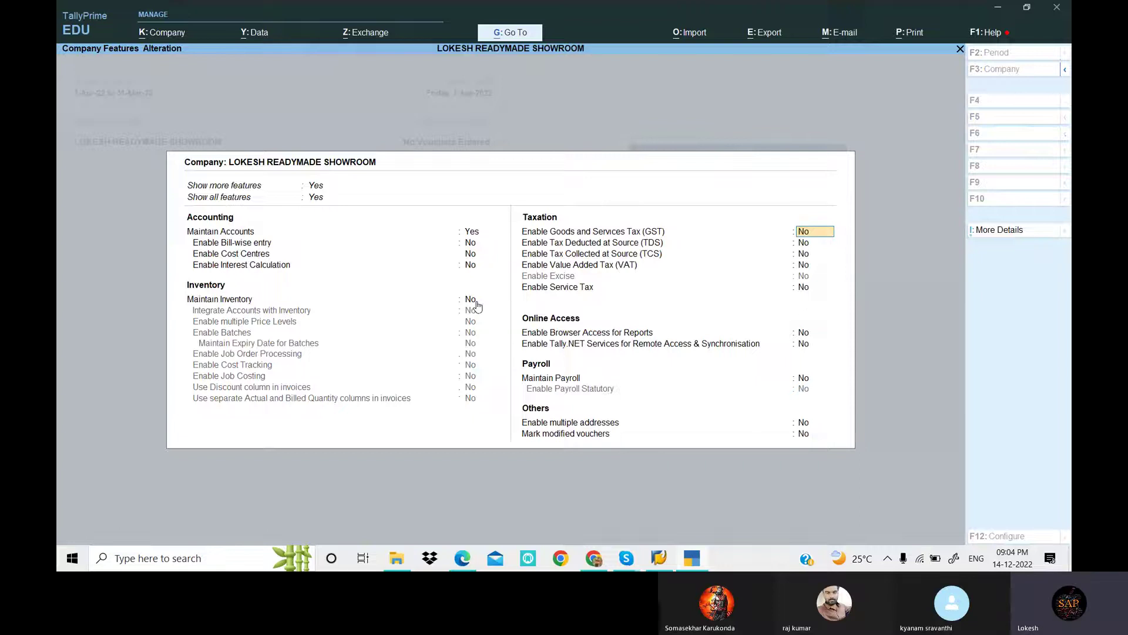
key("ctrl+a")
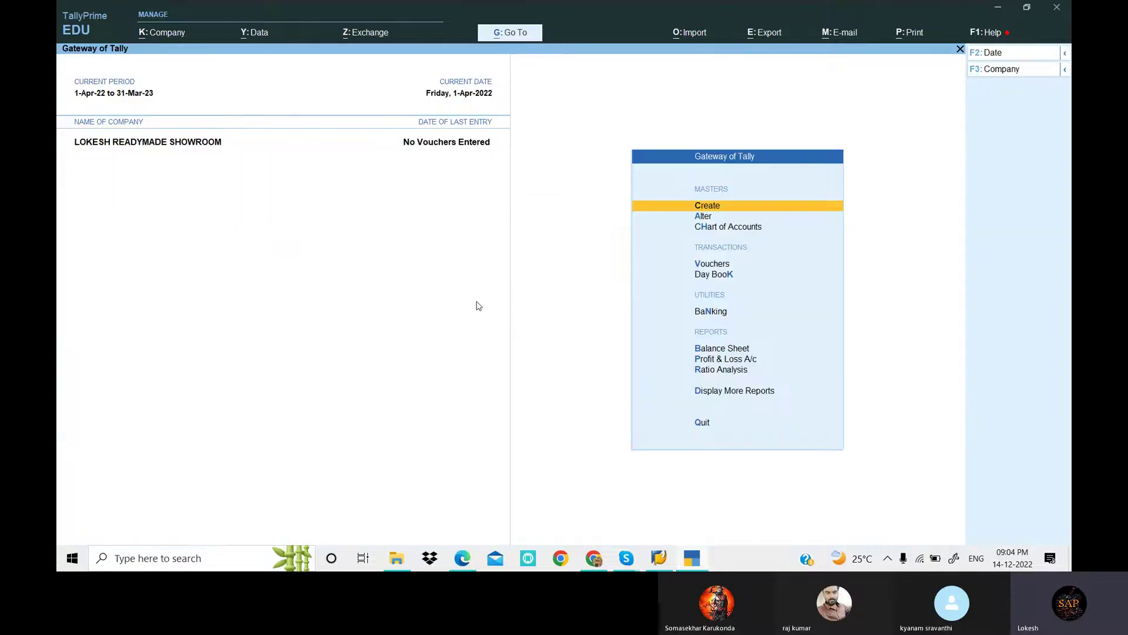
Step: Check which master types the creation list offers with inventory turned off
key("Return")
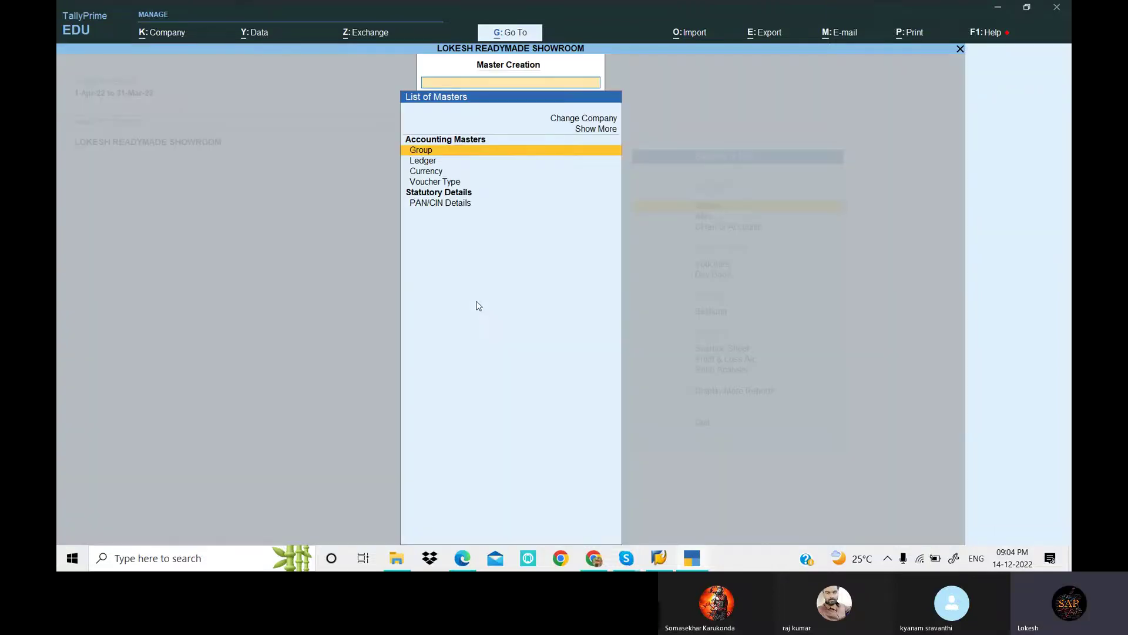
key("Down")
key("Down")
key("Down")
key("Down")
key("Down")
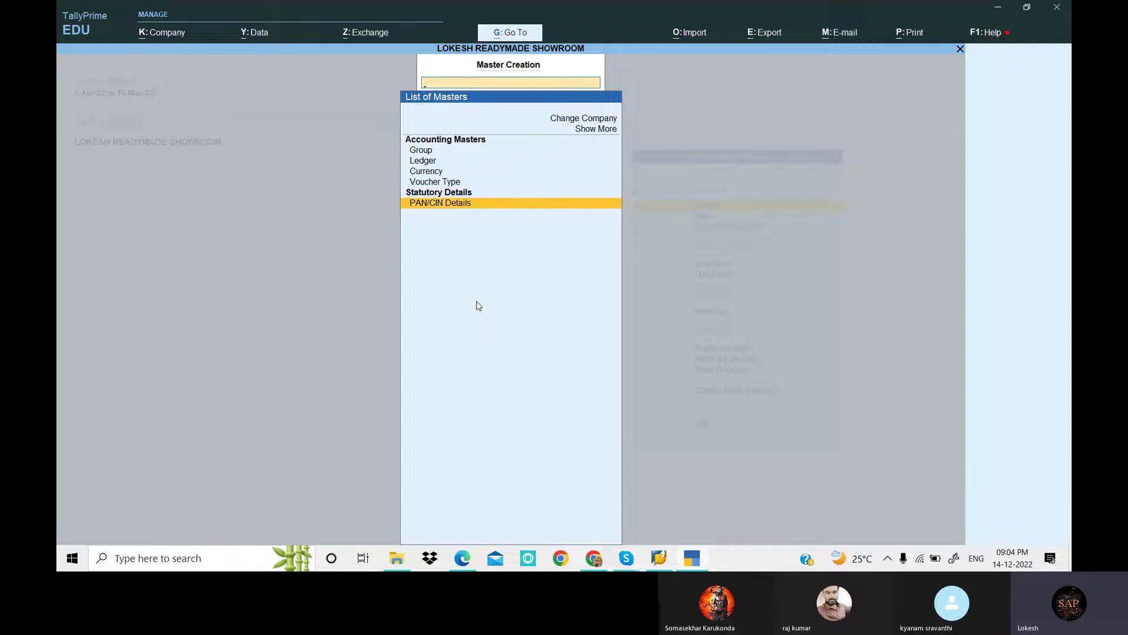
Step: Set Maintain Inventory back to Yes with Integrate Accounts with Inventory at Yes, accept the features and recheck the list of masters
left_click(174, 36)
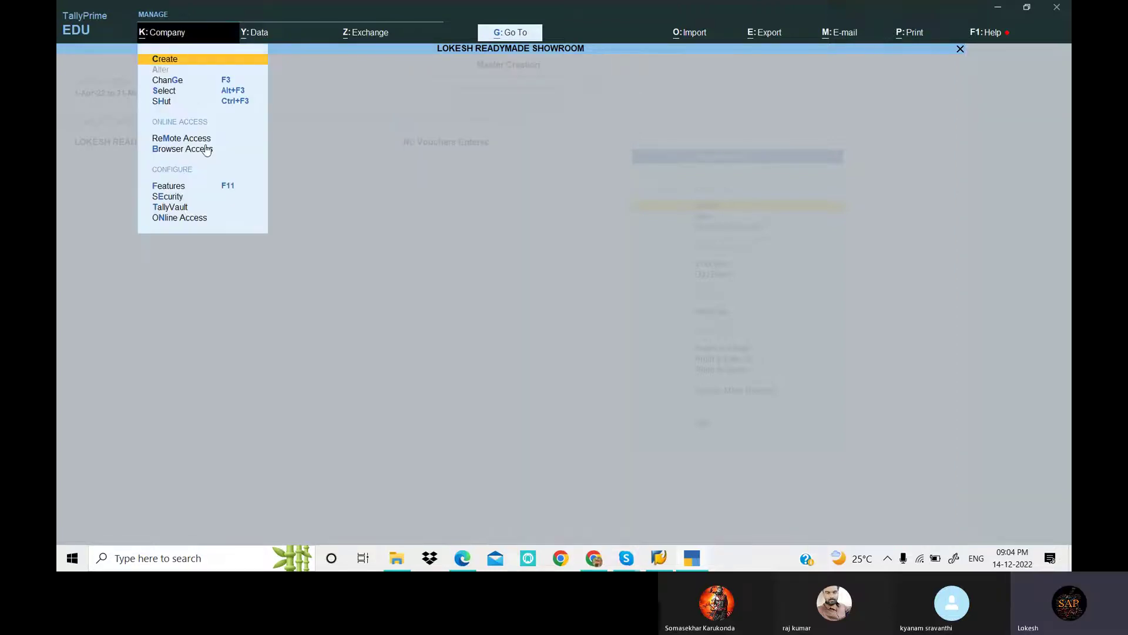
left_click(174, 188)
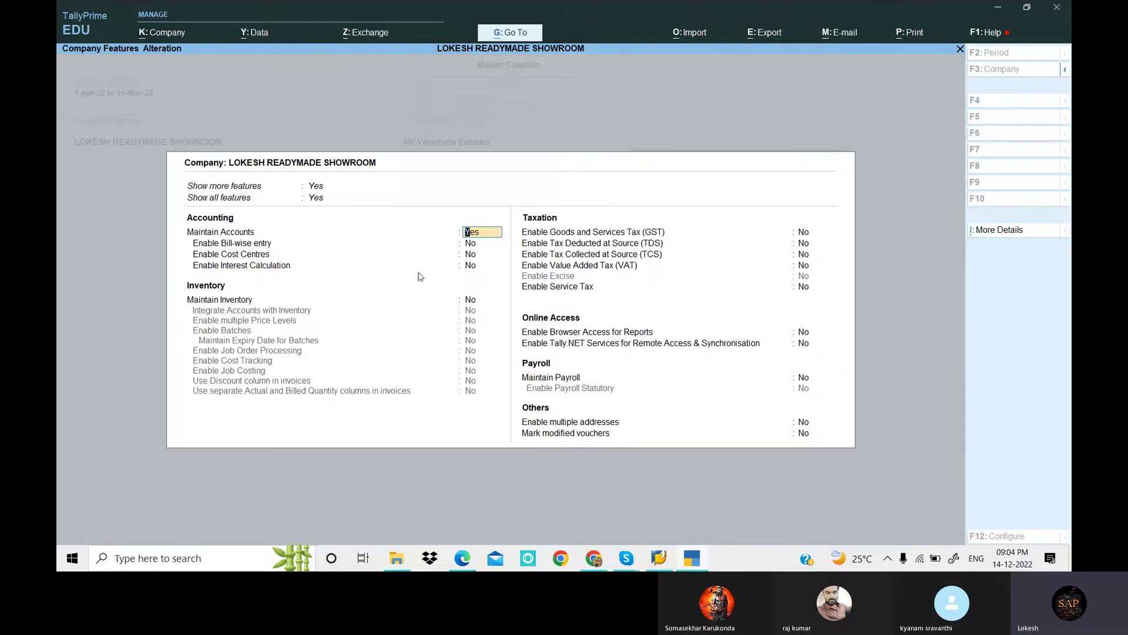
left_click(470, 300)
key("y")
key("Return")
key("Return")
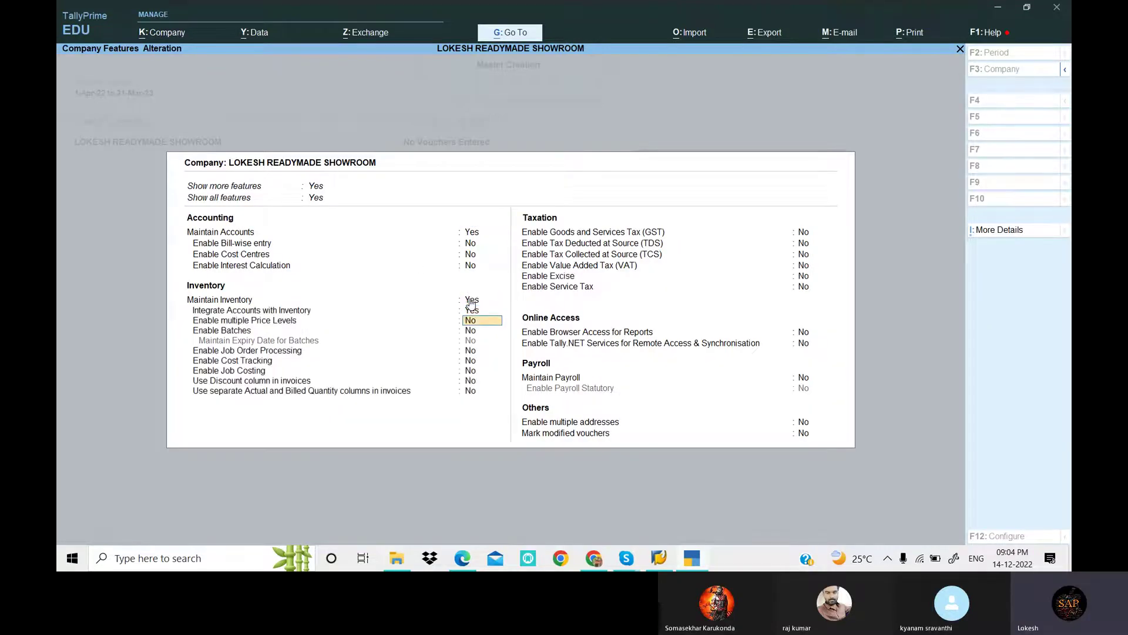
key("ctrl+a")
key("c")
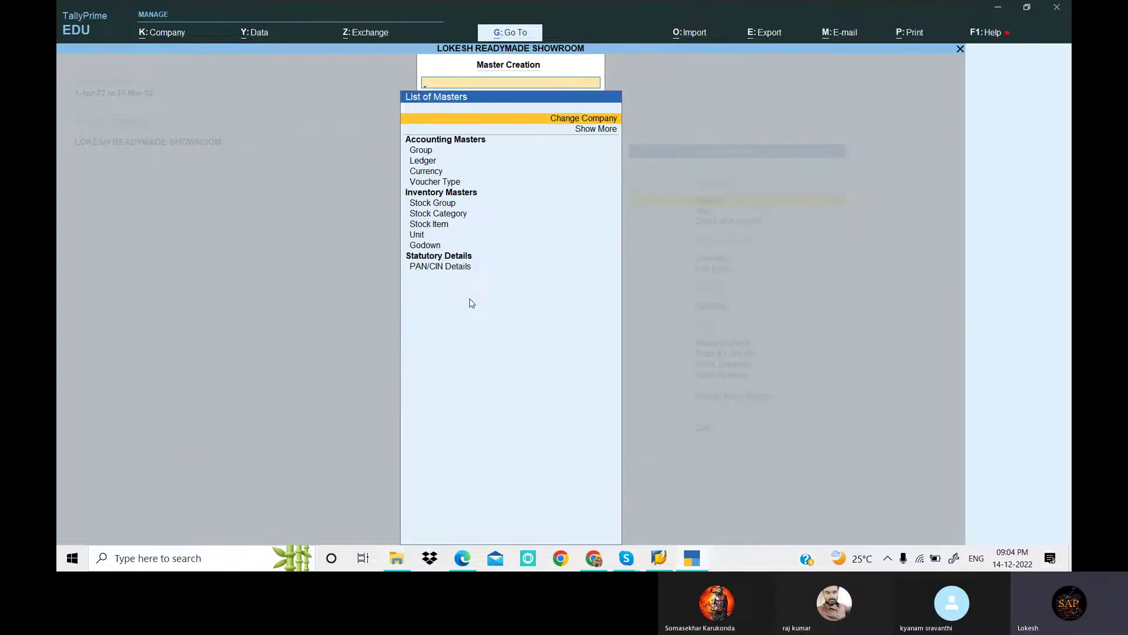
key("Escape")
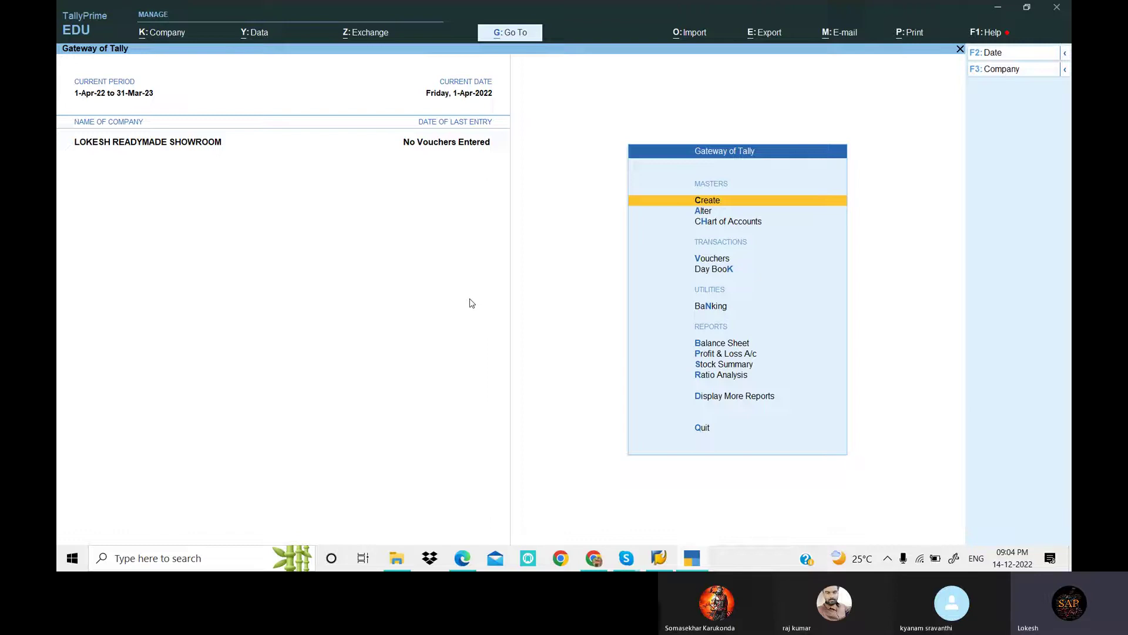
Step: Open the creation form for a new ledger
key("c")
key("Down")
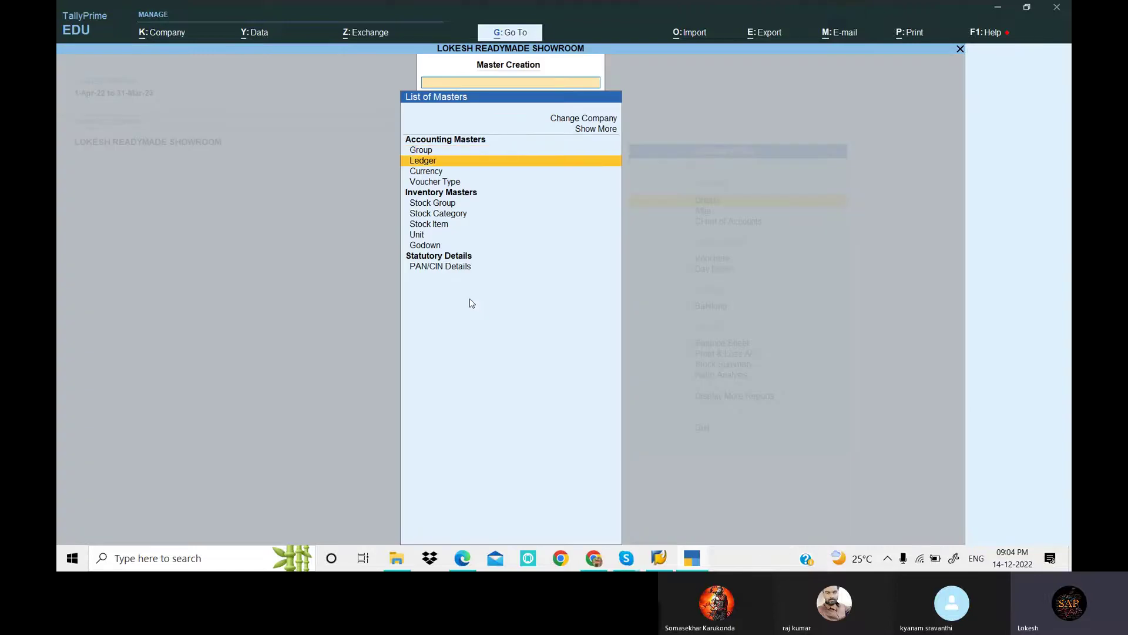
key("Return")
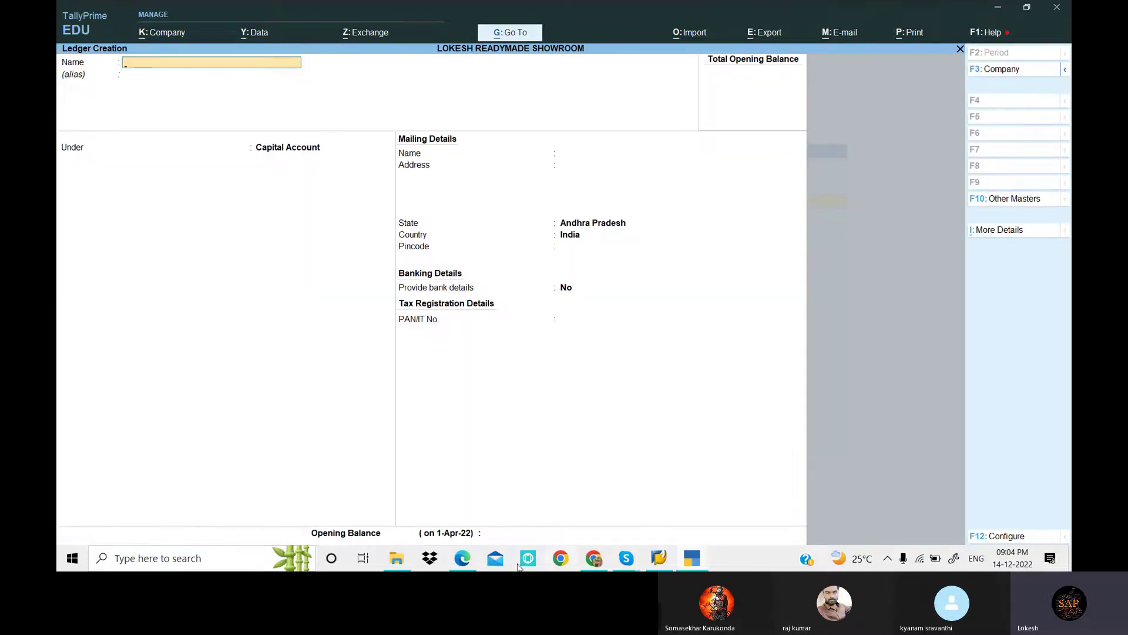
Step: Switch to the Problem 11 PDF in Edge and examine the capital entry and the purchase and sales parties that need ledgers
left_click(462, 561)
double_click(562, 275)
left_click_drag(345, 292, 362, 294)
left_click_drag(445, 296, 501, 301)
scroll(502, 301, "down", 5)
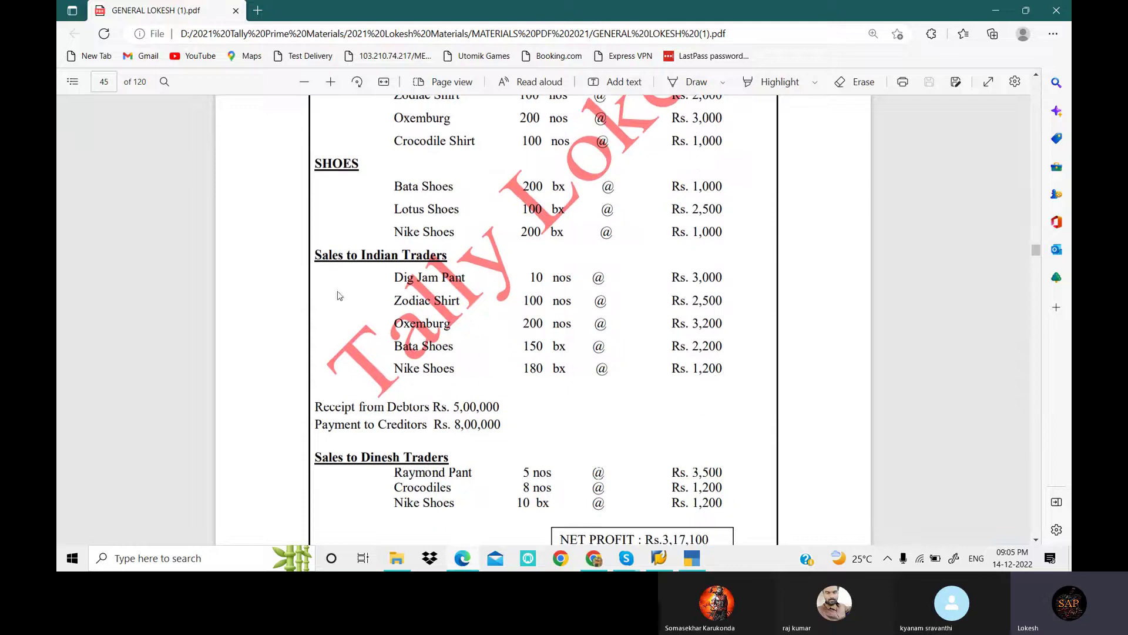
double_click(320, 262)
left_click_drag(363, 257, 448, 256)
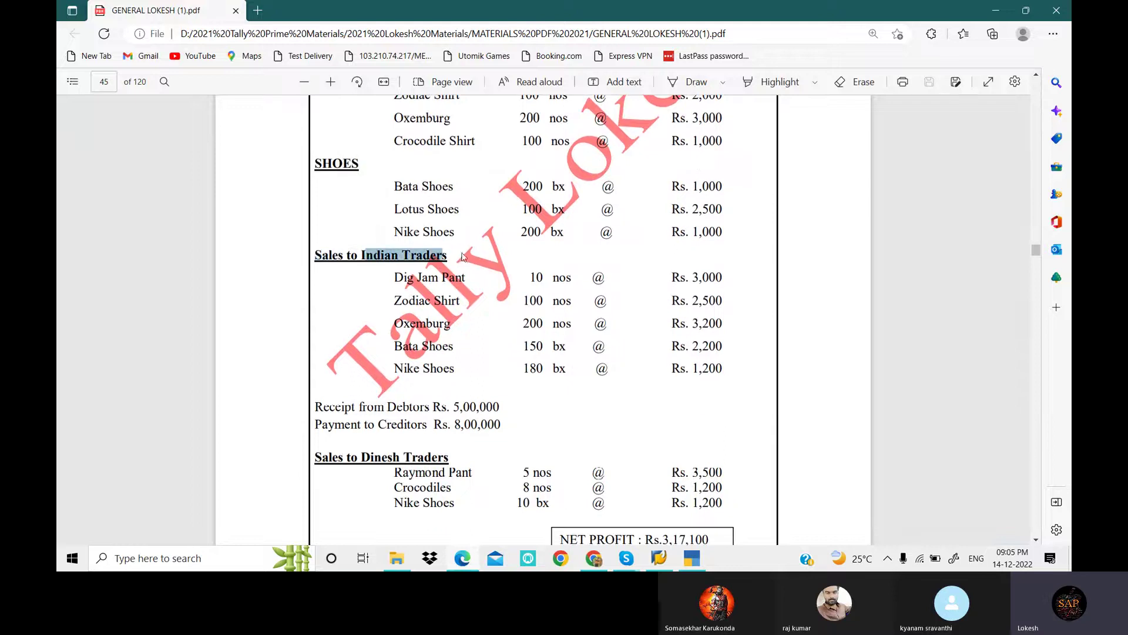
left_click_drag(376, 453, 448, 457)
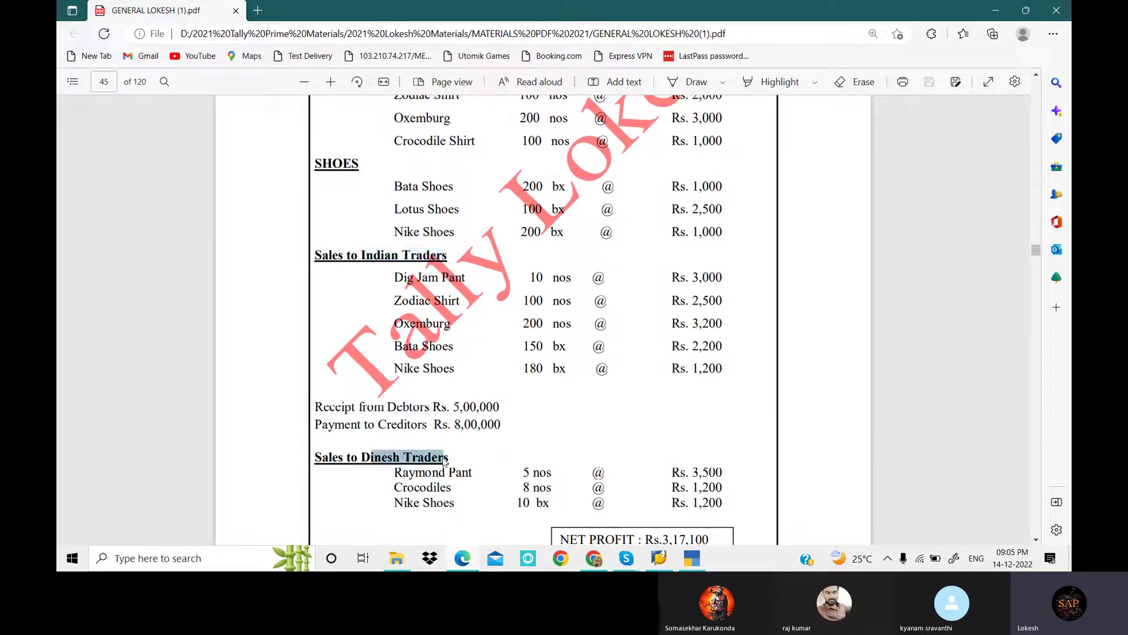
scroll(575, 413, "up", 2)
scroll(575, 413, "up", 5)
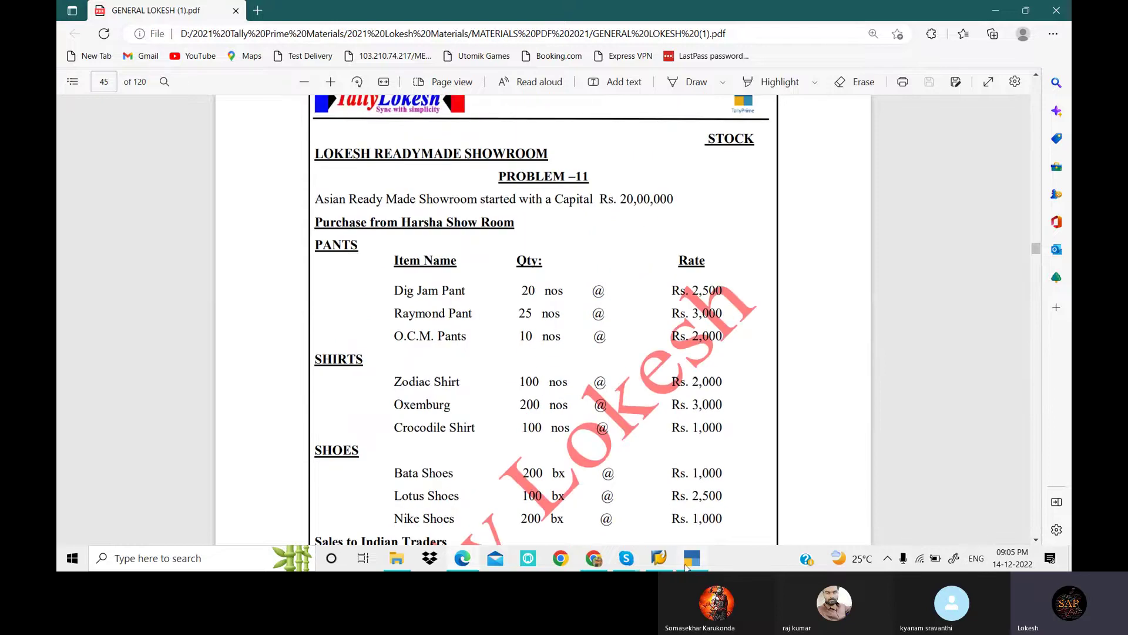
Step: Switch back to TallyPrime and create the Capital ledger under Capital Account, with the state Andhra Pradesh
key("alt+Tab")
type("CPA")
key("BackSpace")
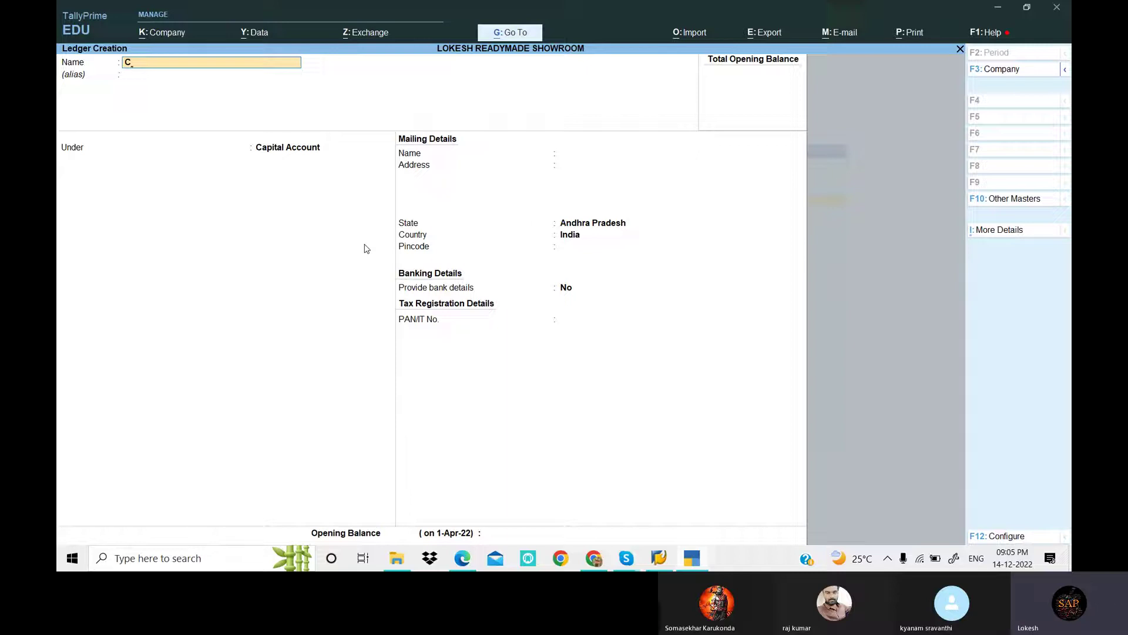
type("pital")
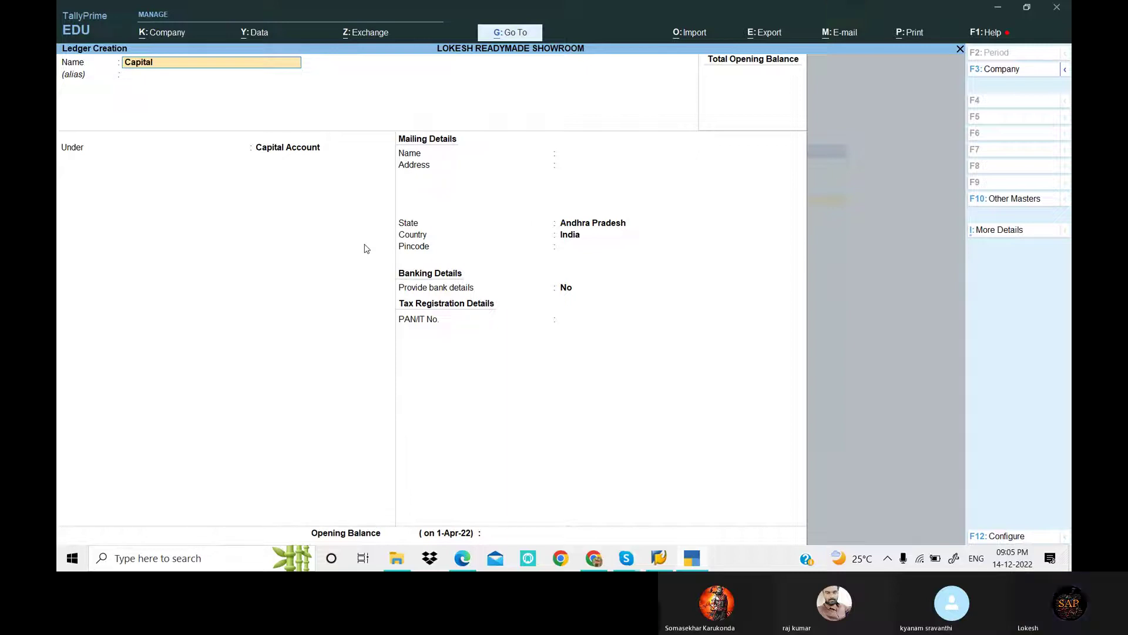
key("Return")
key("Return")
key("Return")
key("Return")
key("Return")
key("Return")
key("Return")
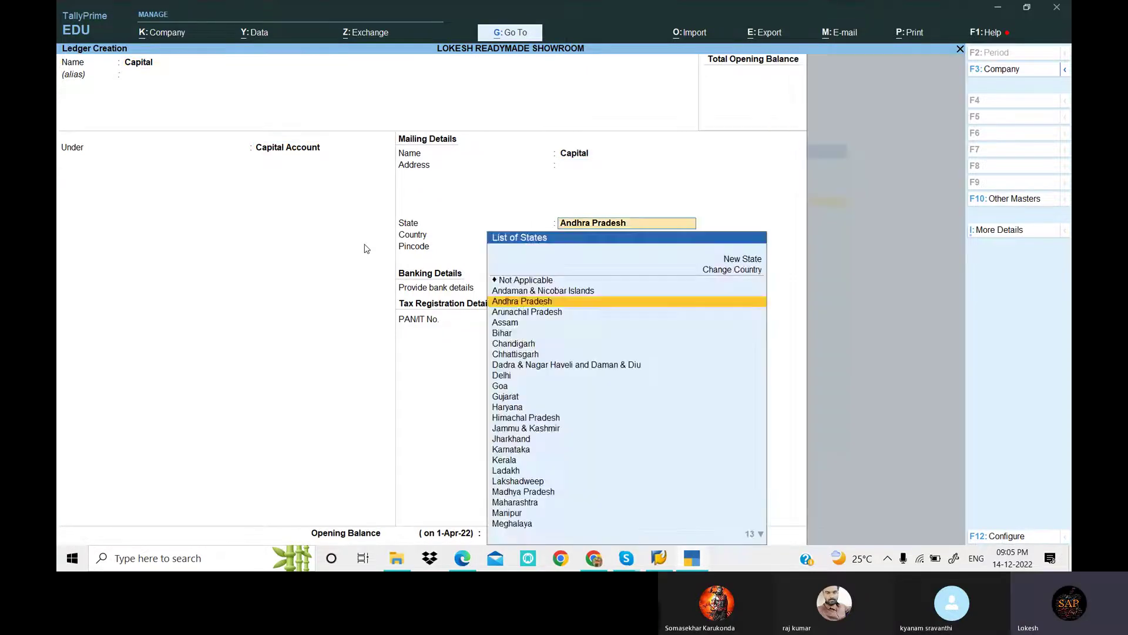
key("Return")
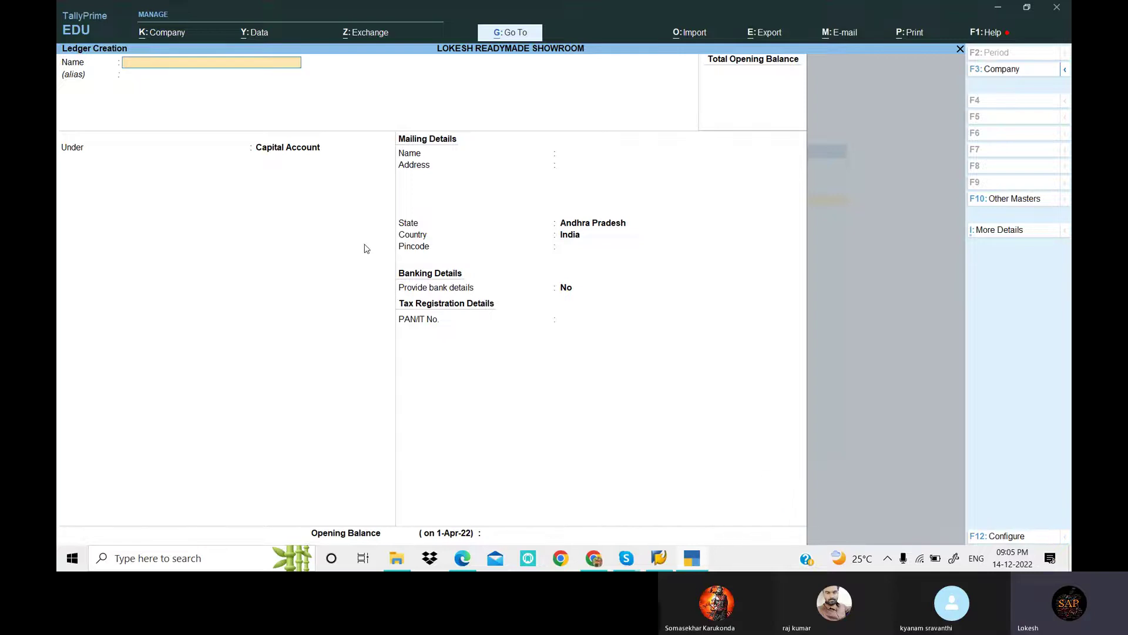
Step: Create the Purchase ledger under Purchase Accounts
type("Purchase")
key("Return")
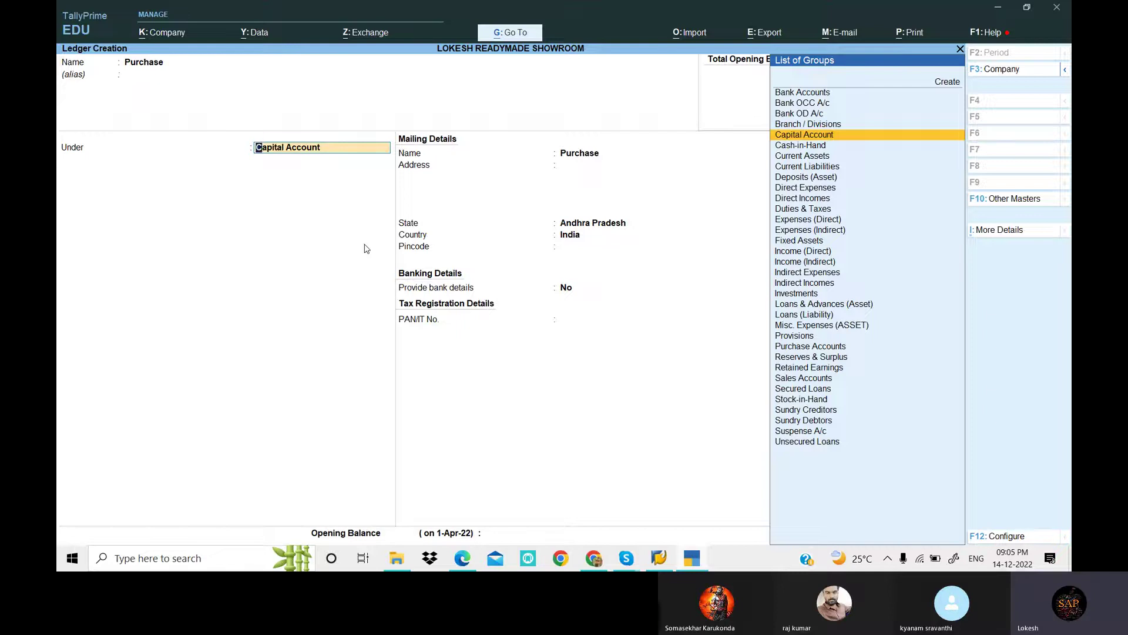
type("Pu")
key("Return")
key("Return")
key("Return")
key("Return")
Step: Create the supplier ledger Harsha Show Room under Sundry Creditors, leaving the remaining details at their defaults
type("H")
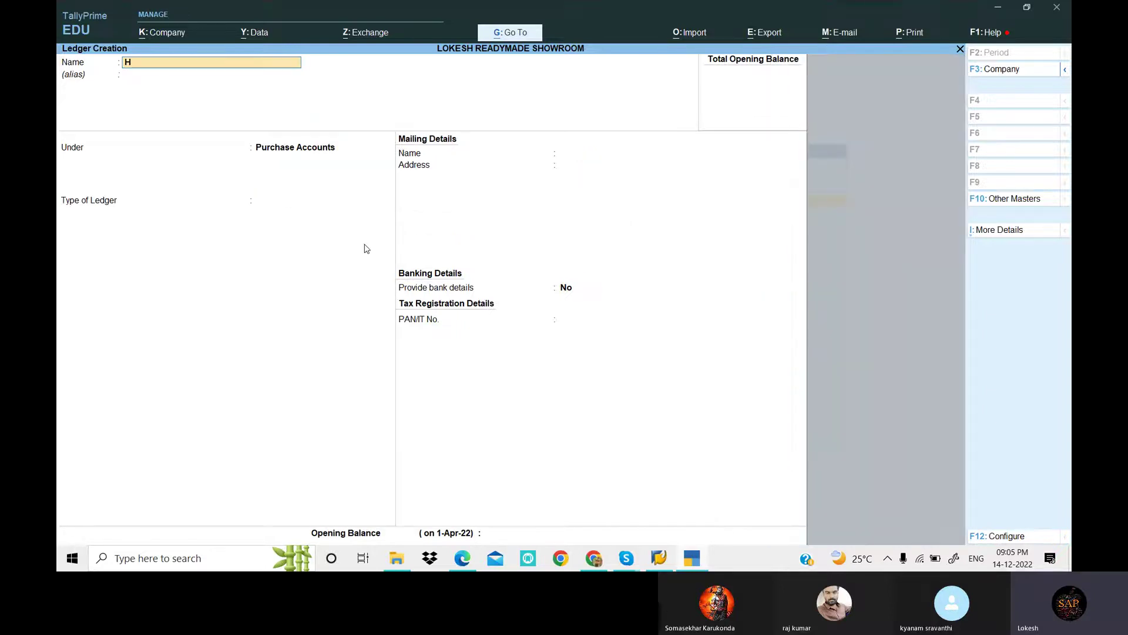
type("arsha S")
type("how")
key("BackSpace")
type("ow Room")
key("Return")
type("Sund")
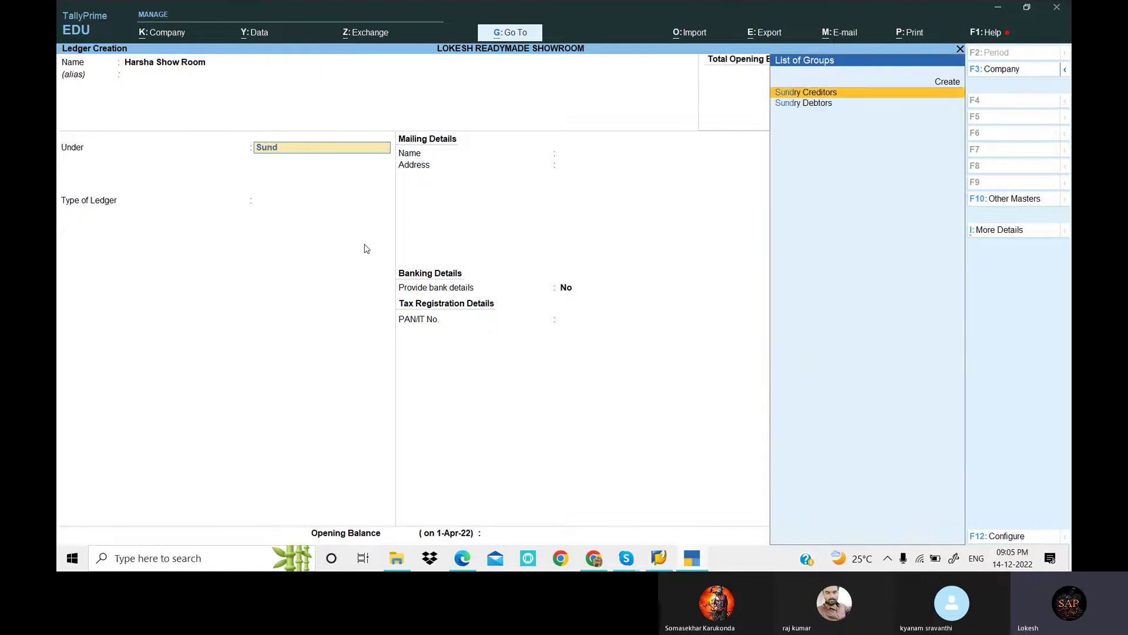
key("Return")
key("Return")
key("Return")
key("Return")
key("Return")
key("Return")
key("Return")
key("Return")
key("Return")
Step: Create the Sales ledger under Sales Accounts, with the type of ledger Not Applicable and no opening balance
type("S")
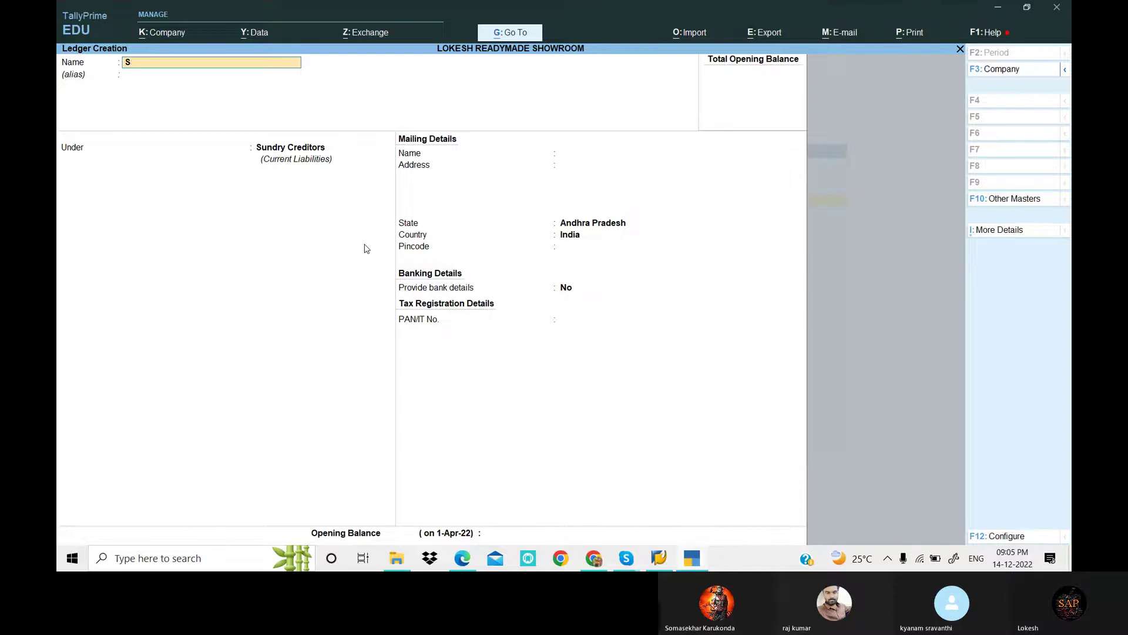
type("ales")
key("Return")
key("Return")
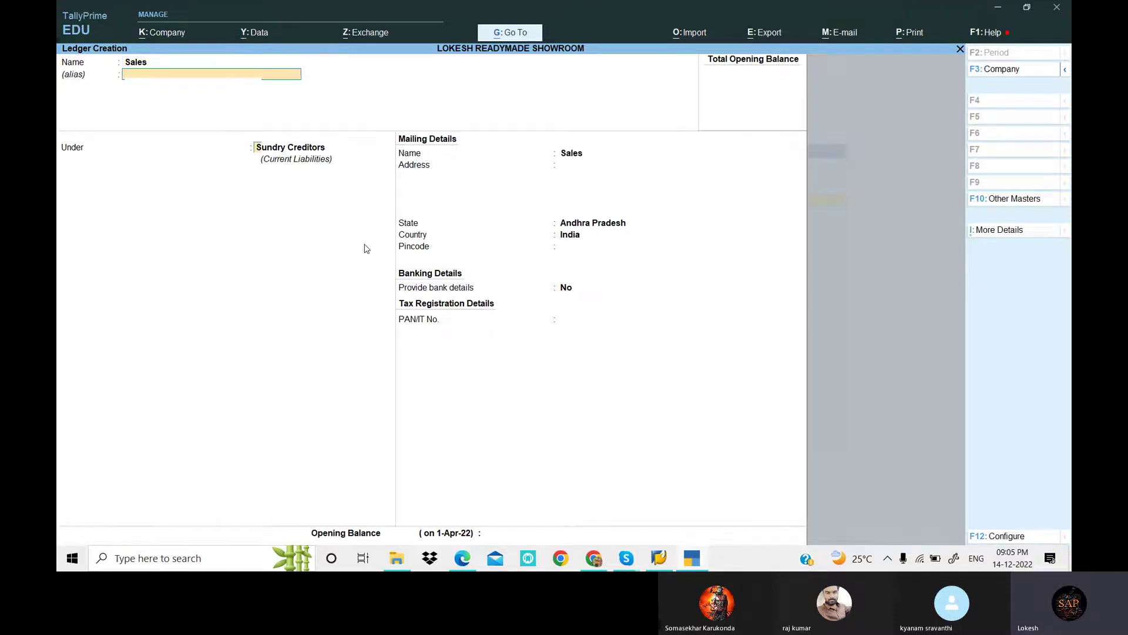
type("Sa")
key("Return")
key("Return")
key("Return")
key("Return")
key("Return")
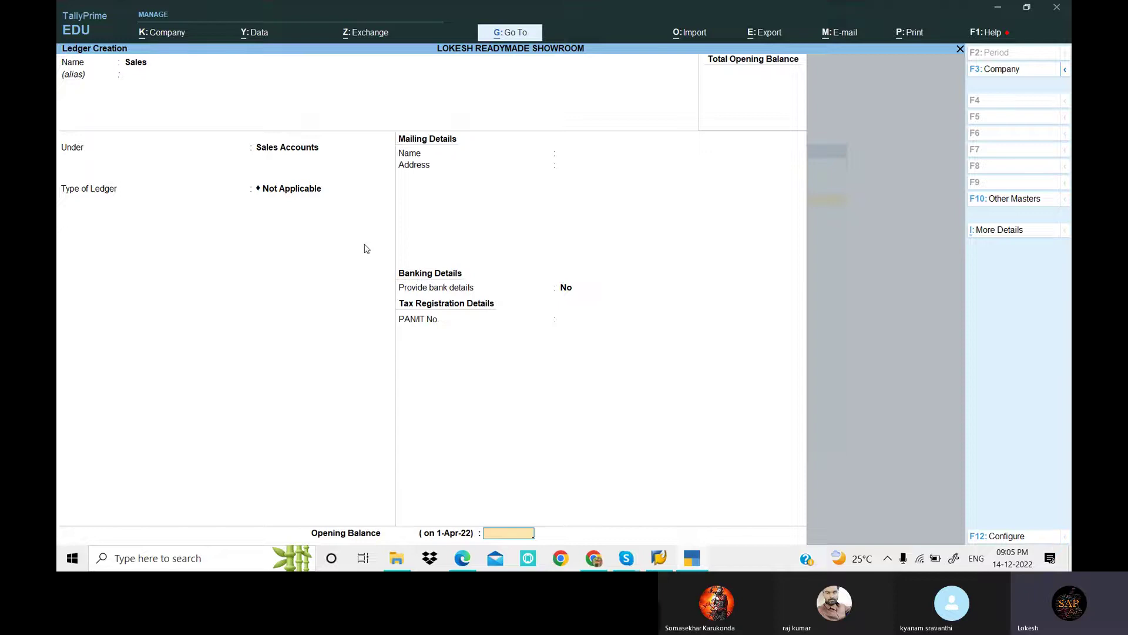
Step: Create the customer ledger Indian Traders under Sundry Debtors, leaving the remaining details at their defaults
type("Indian Tra")
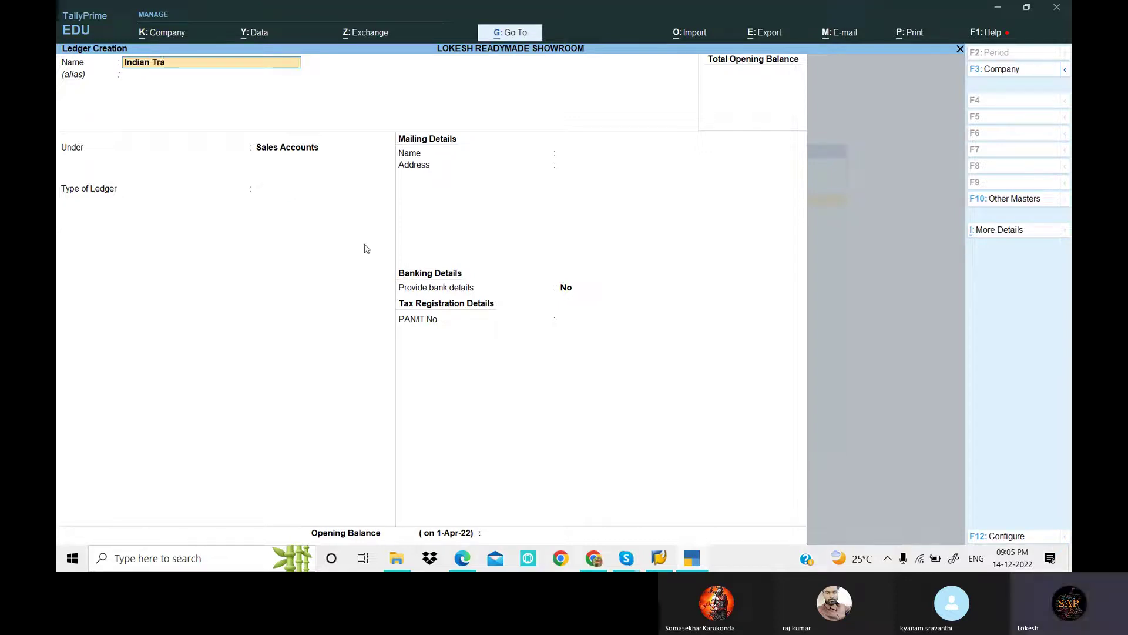
type("ders")
key("Return")
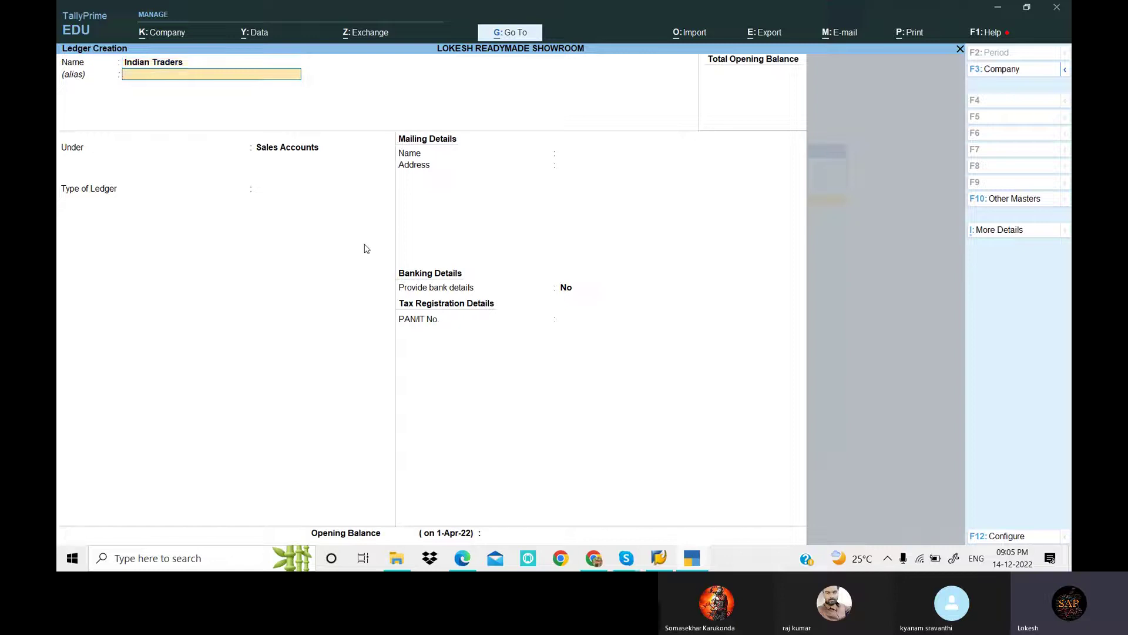
key("Return")
type("Sund")
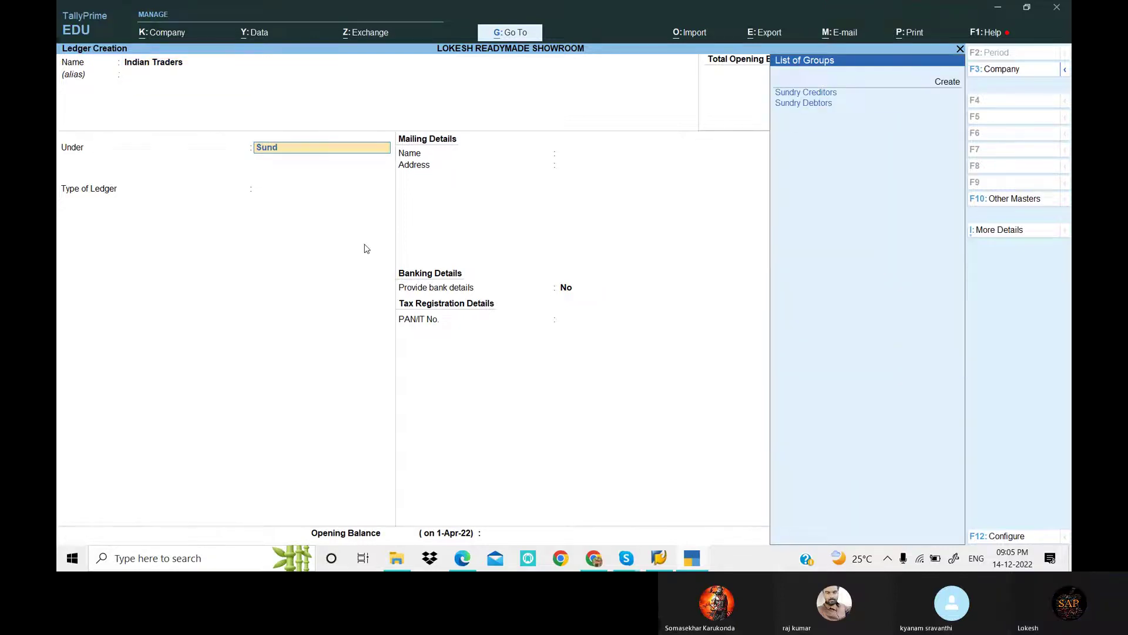
key("Down")
key("Return")
key("Return")
key("Return")
key("Return")
key("Return")
key("Return")
key("Return")
key("Return")
key("Return")
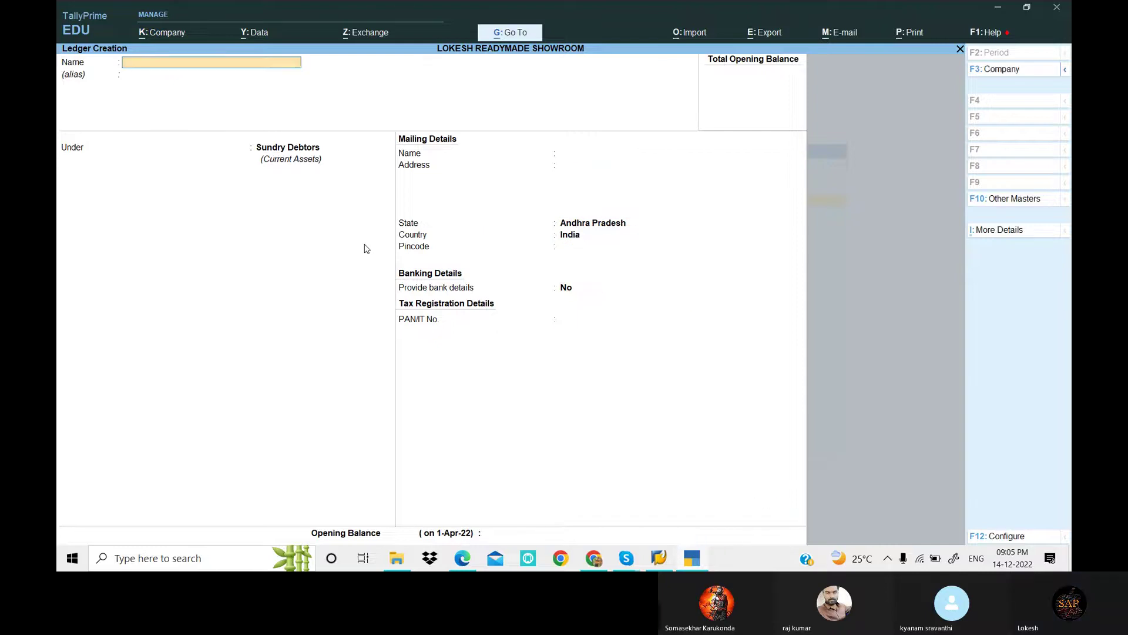
Step: Check the exercise PDF for the next customer, create the ledger Dinesh TrADERS under Sundry Debtors, and leave ledger creation
key("alt+Tab")
scroll(487, 360, "down", 5)
key("alt+Tab")
type("inesh TrADERS")
key("Return")
key("Return")
key("Return")
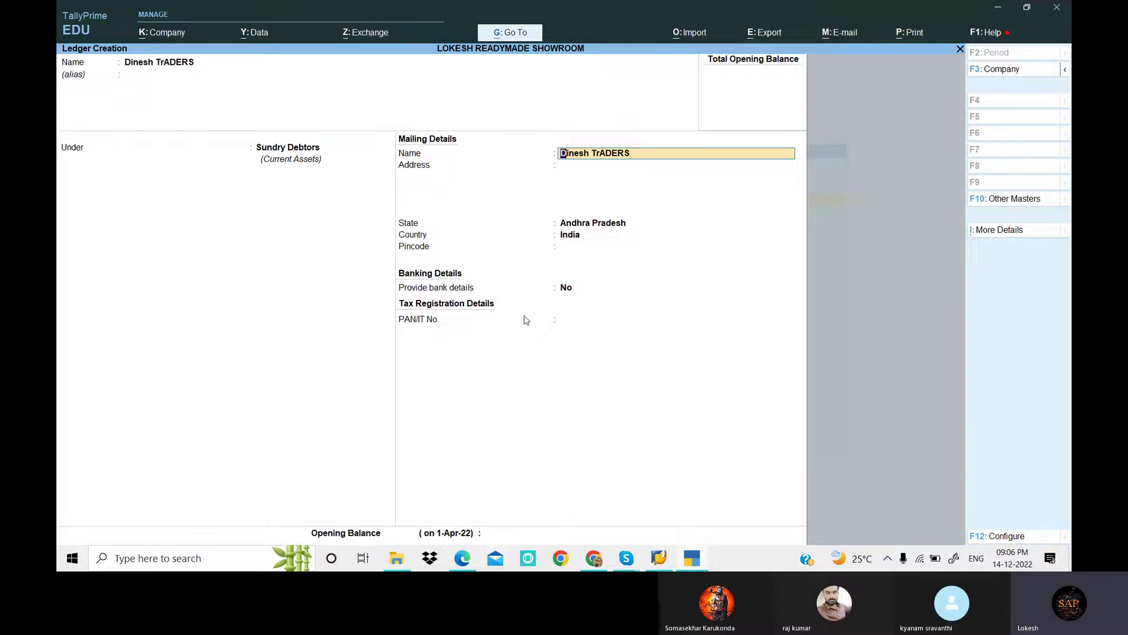
key("Return")
key("Return")
key("Return")
key("Return")
key("Return")
key("Return")
key("Return")
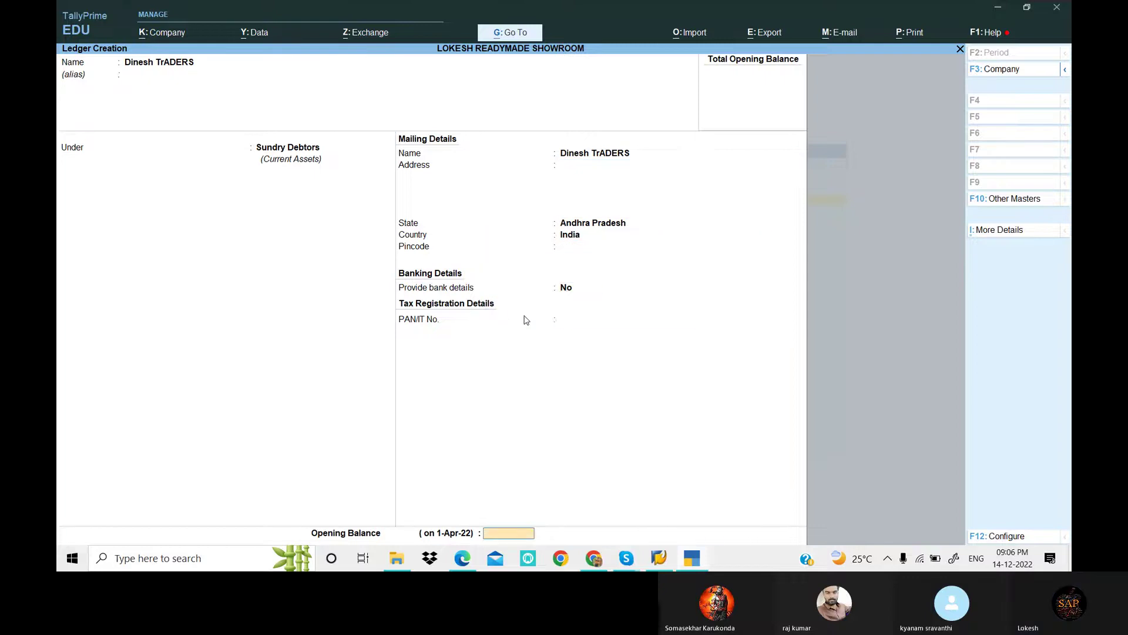
key("Return")
key("Return")
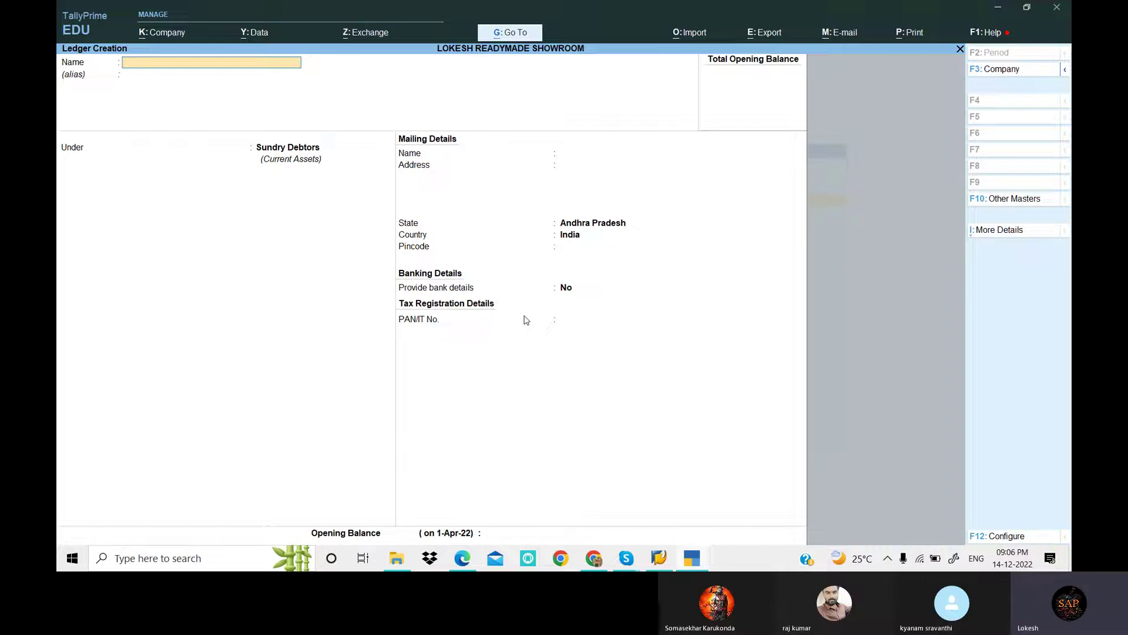
key("Escape")
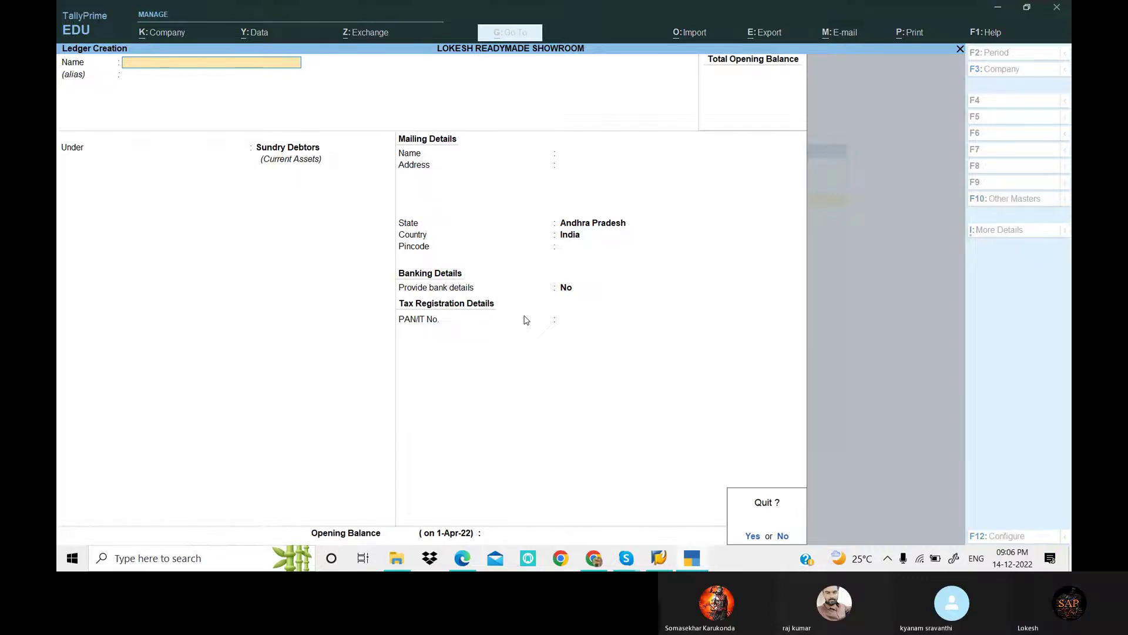
key("Return")
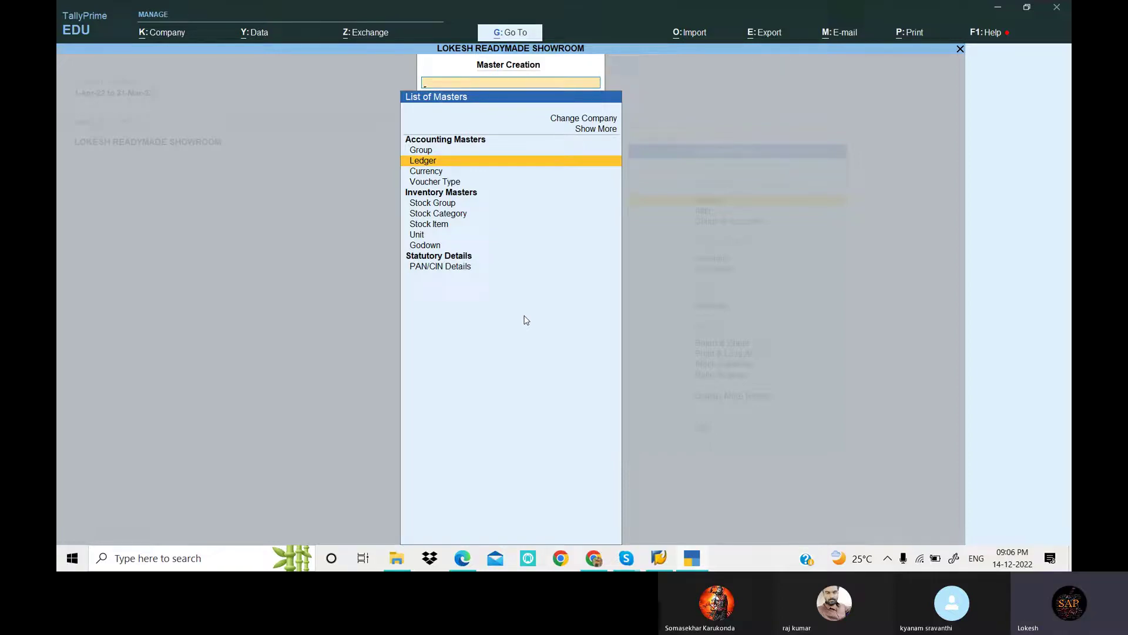
Step: Start creating a new Unit among the inventory masters
key("Down")
key("Down")
key("Down")
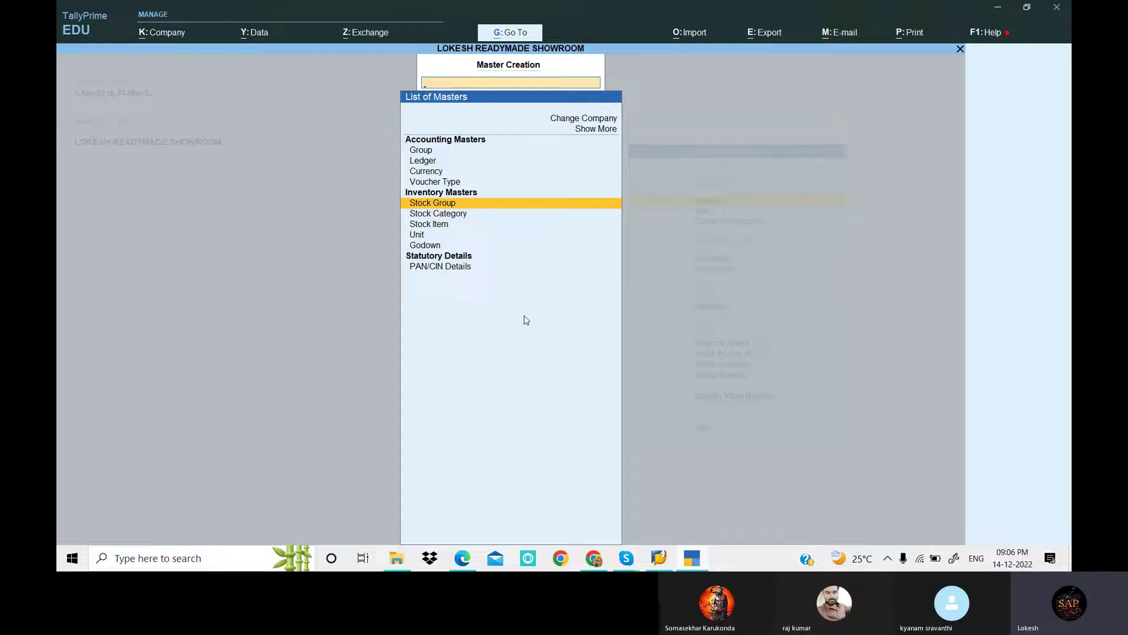
key("Down")
key("Down")
key("Down")
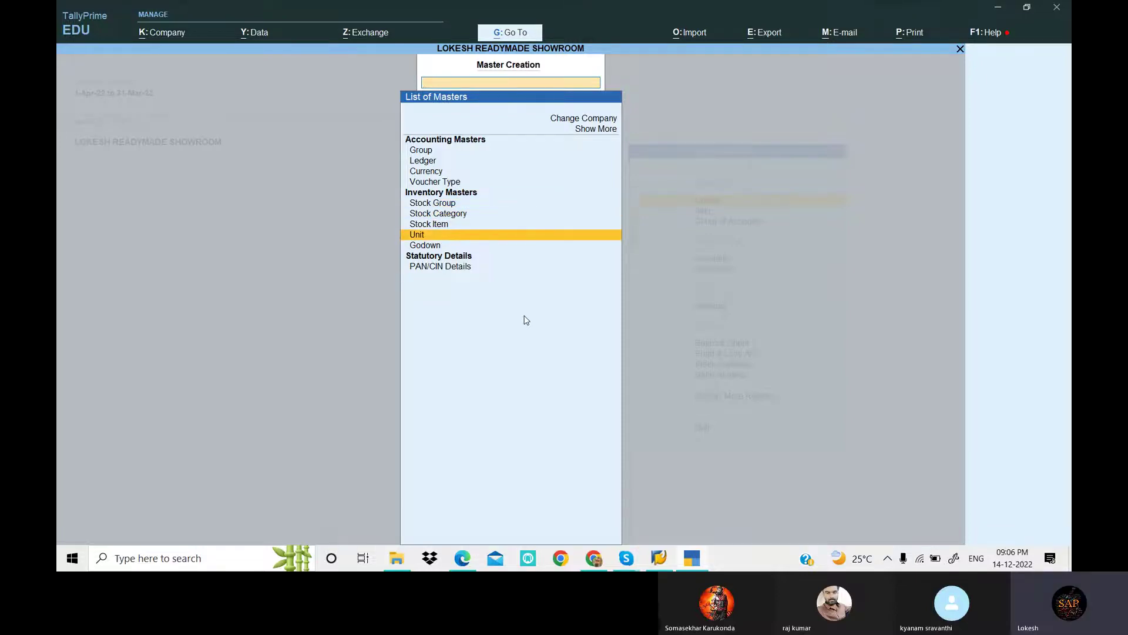
key("Return")
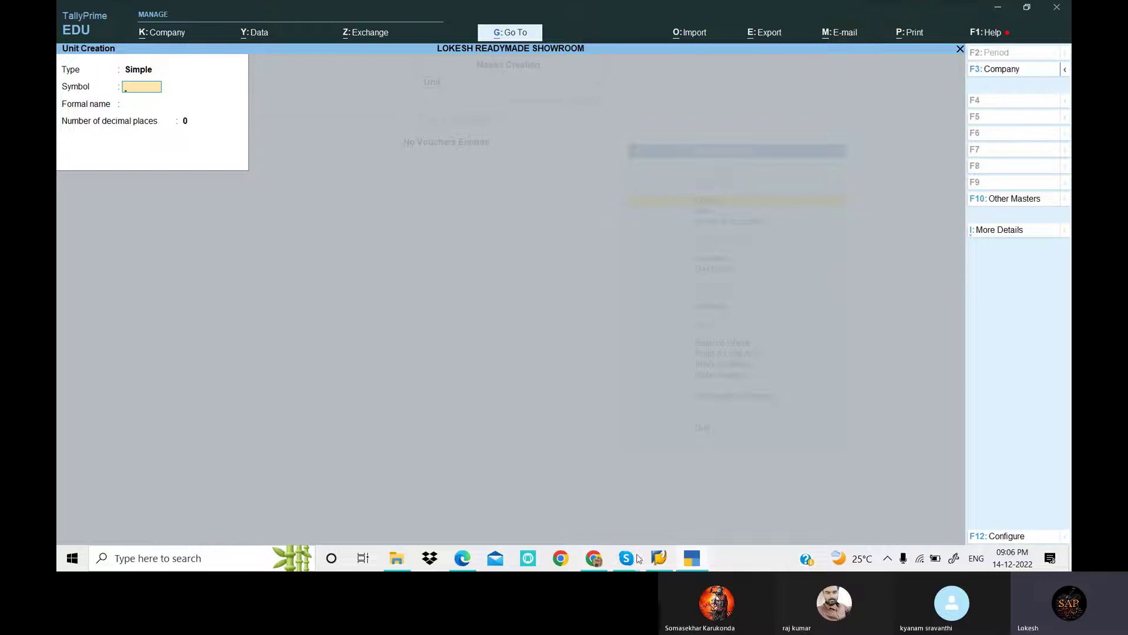
Step: Switch to the exercise PDF in Edge and examine the units of measure used for the Problem 11 item quantities
left_click(473, 562)
scroll(543, 220, "up", 2)
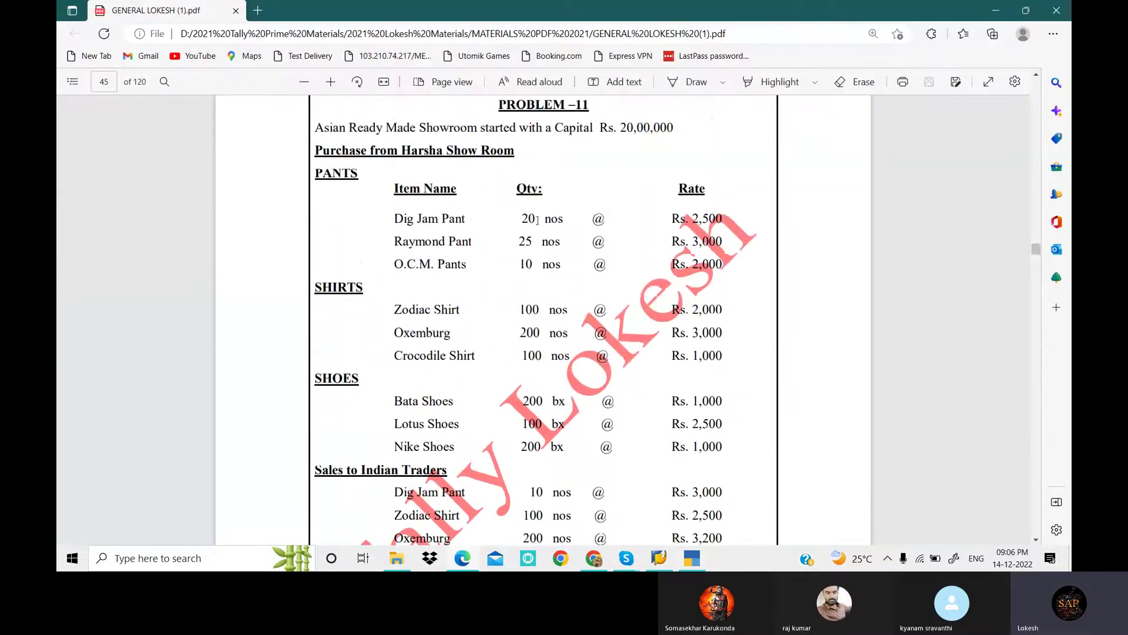
left_click_drag(543, 220, 566, 223)
scroll(552, 295, "down", 3)
left_click_drag(551, 258, 568, 259)
scroll(541, 241, "up", 1)
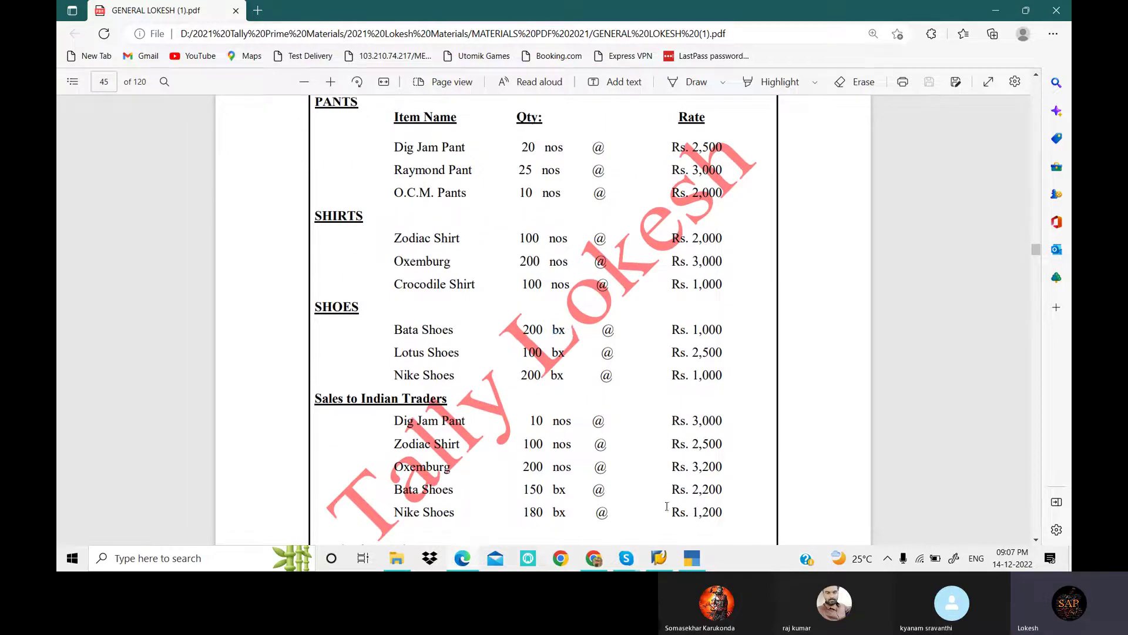
Step: Switch back to TallyPrime and create the simple unit nos with the formal name Numbers and 0 decimal places
left_click(683, 547)
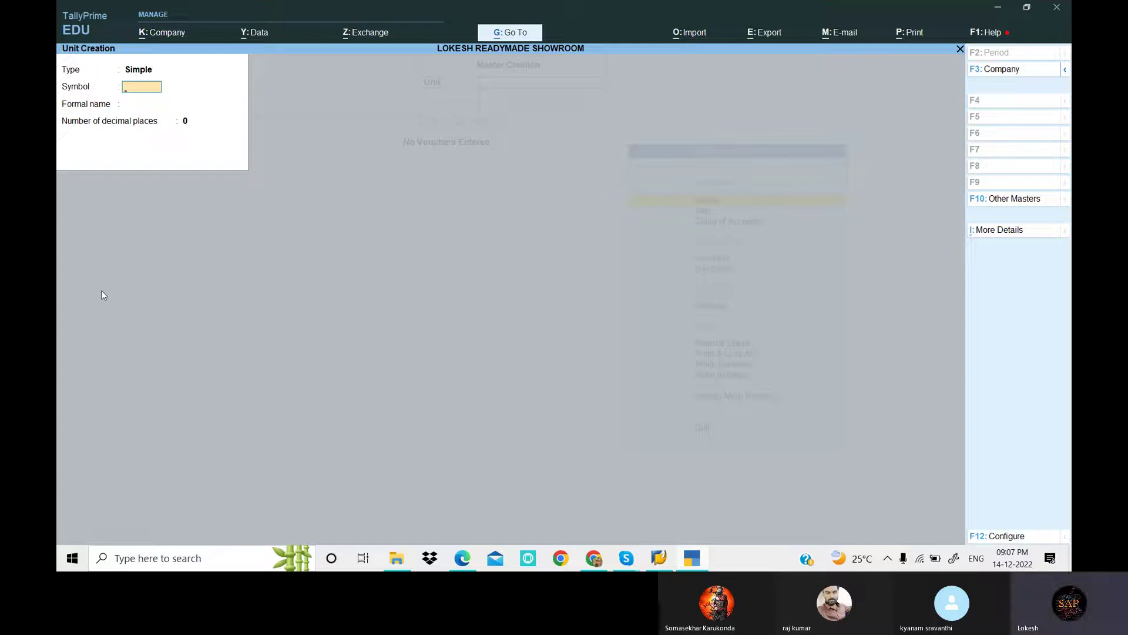
key("BackSpace")
key("BackSpace")
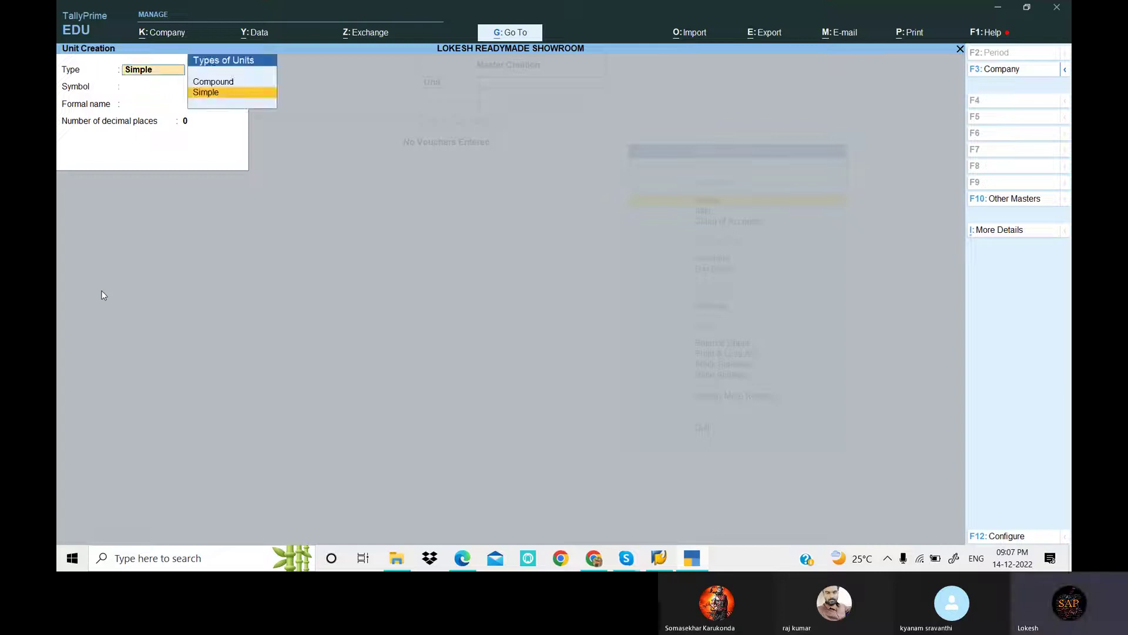
type("N")
key("BackSpace")
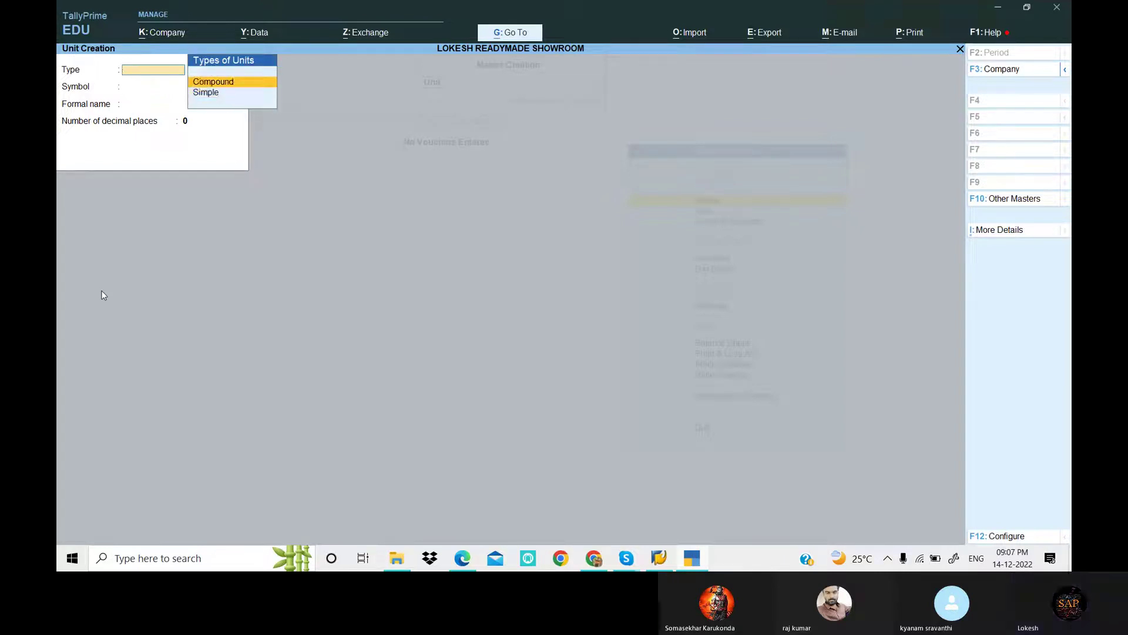
key("Down")
key("Return")
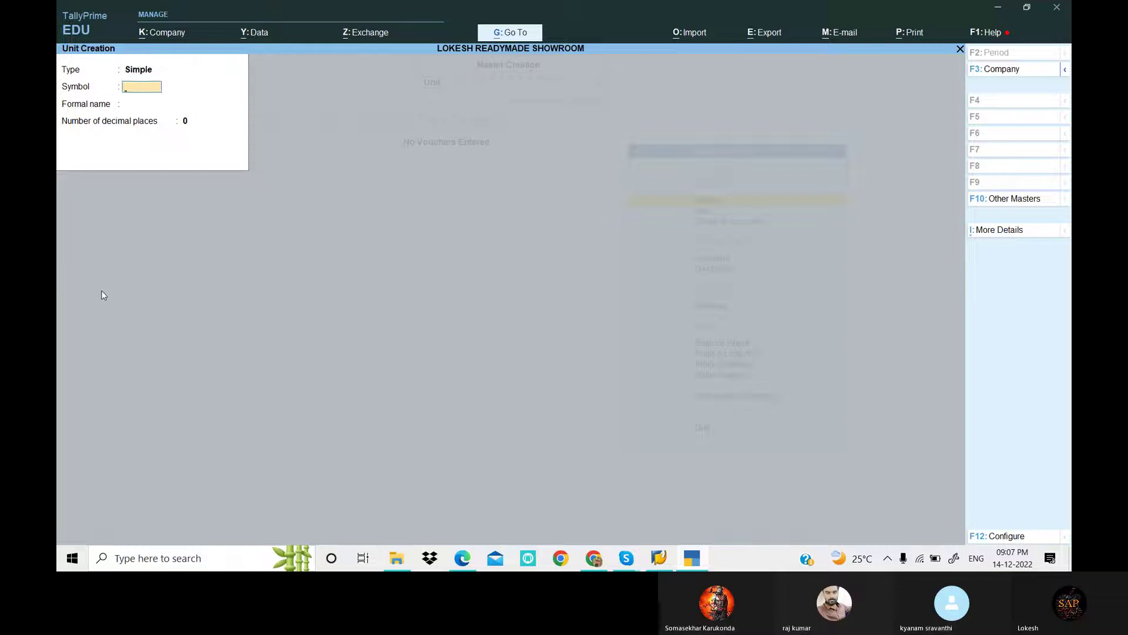
key("Return")
type("N")
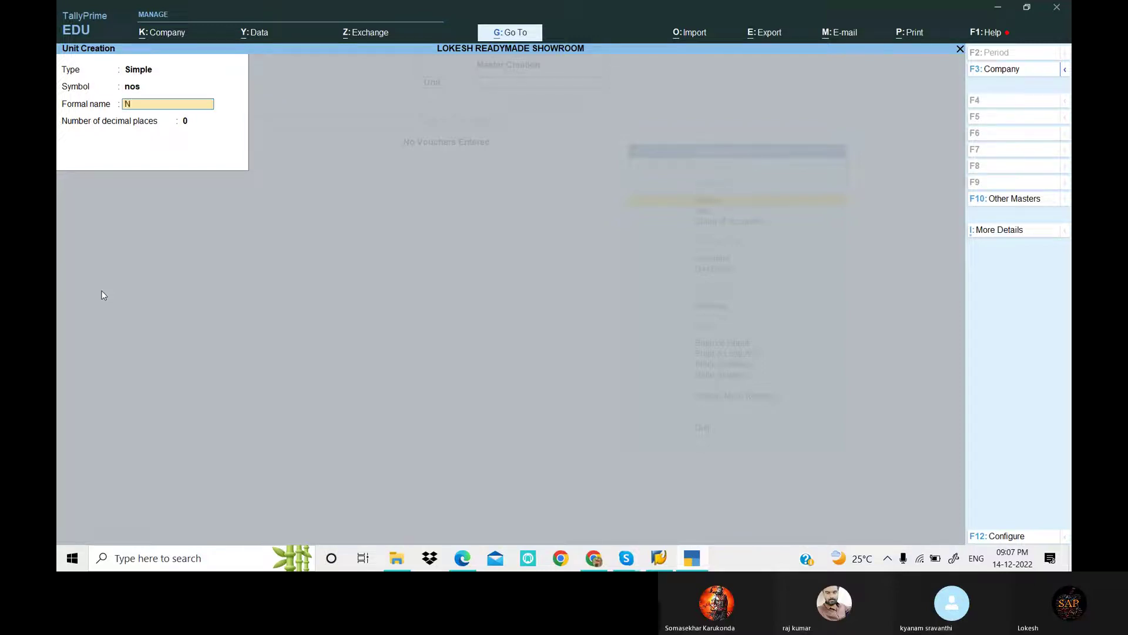
type("um")
key("Return")
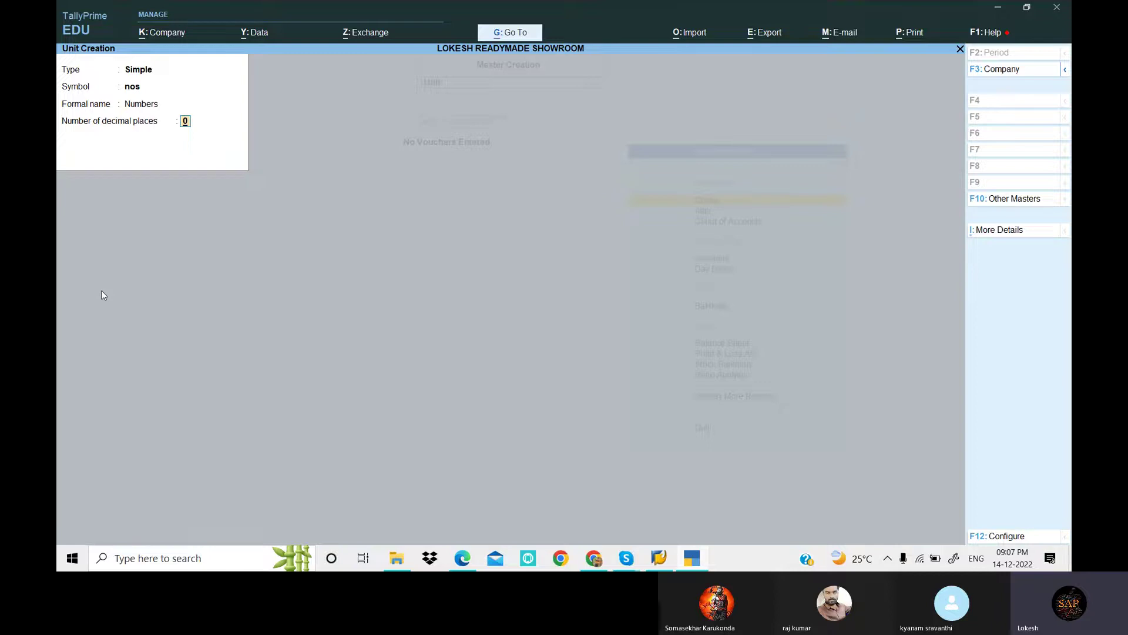
key("Return")
Step: Create the simple unit Bx with the formal name Boxes, keeping the default decimal places
type("Bx")
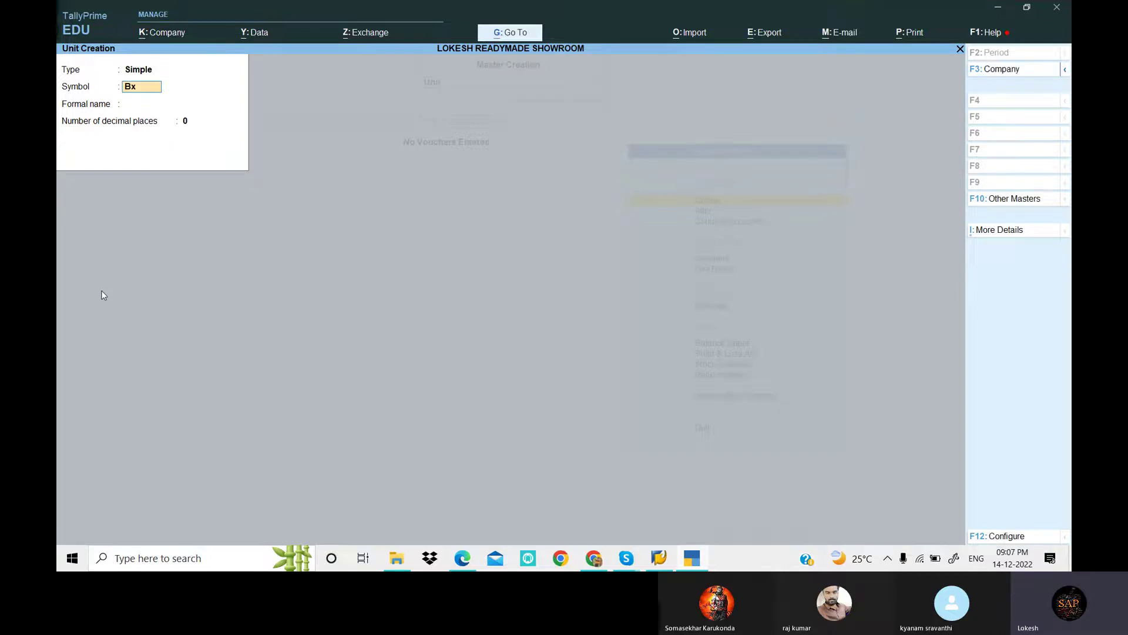
key("Return")
type("Boxes")
key("Return")
key("Return")
Step: Create the simple unit pk with the formal name Packets, keeping the default decimal places
type("pk")
key("Return")
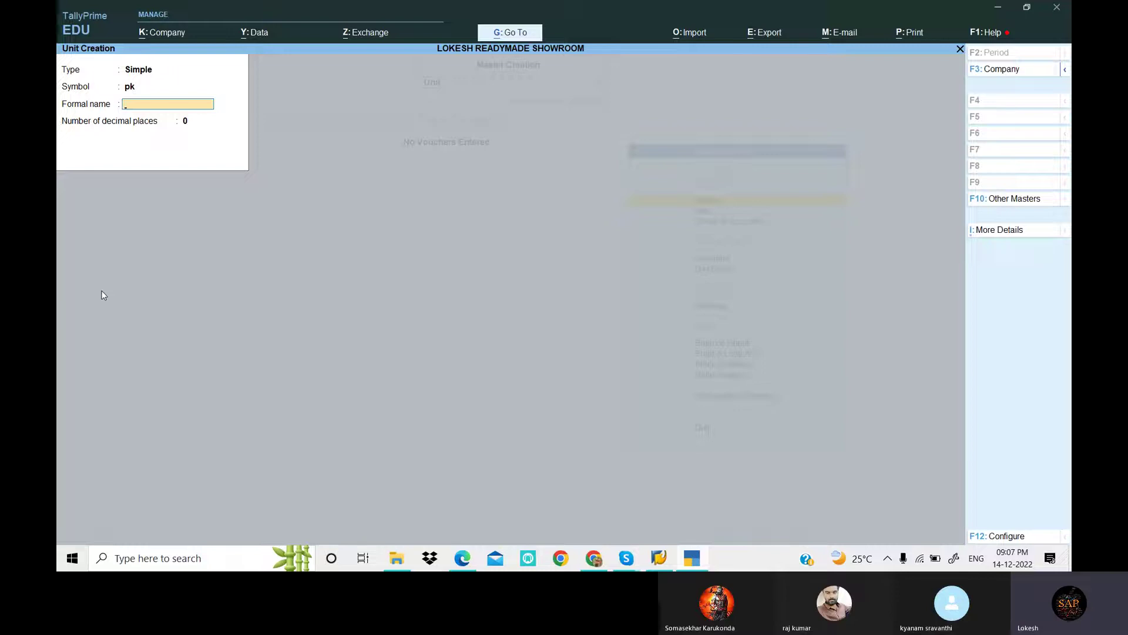
type("Packets")
key("Return")
key("Return")
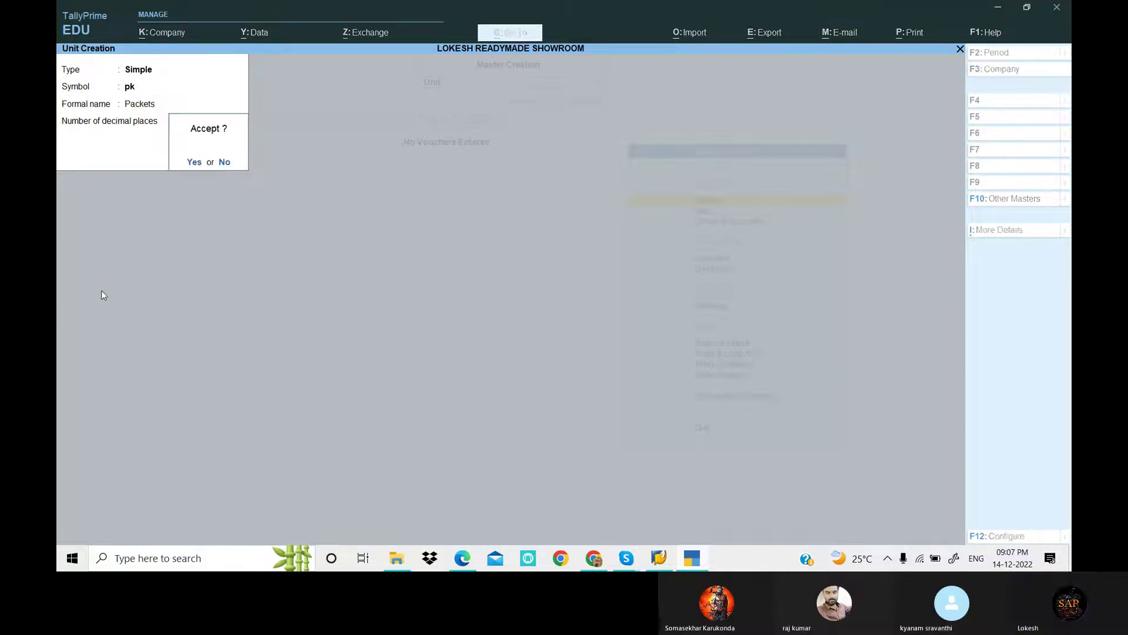
key("Return")
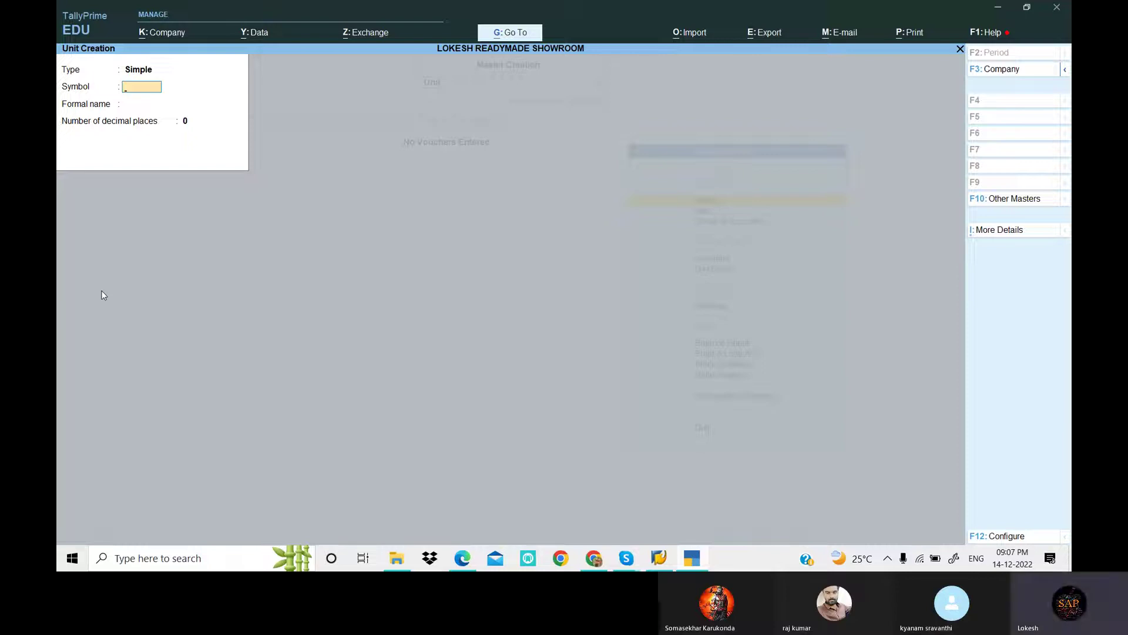
Step: Create the simple unit bg with the formal name Bags, keeping the default decimal places
type("b")
key("Return")
type("Bags")
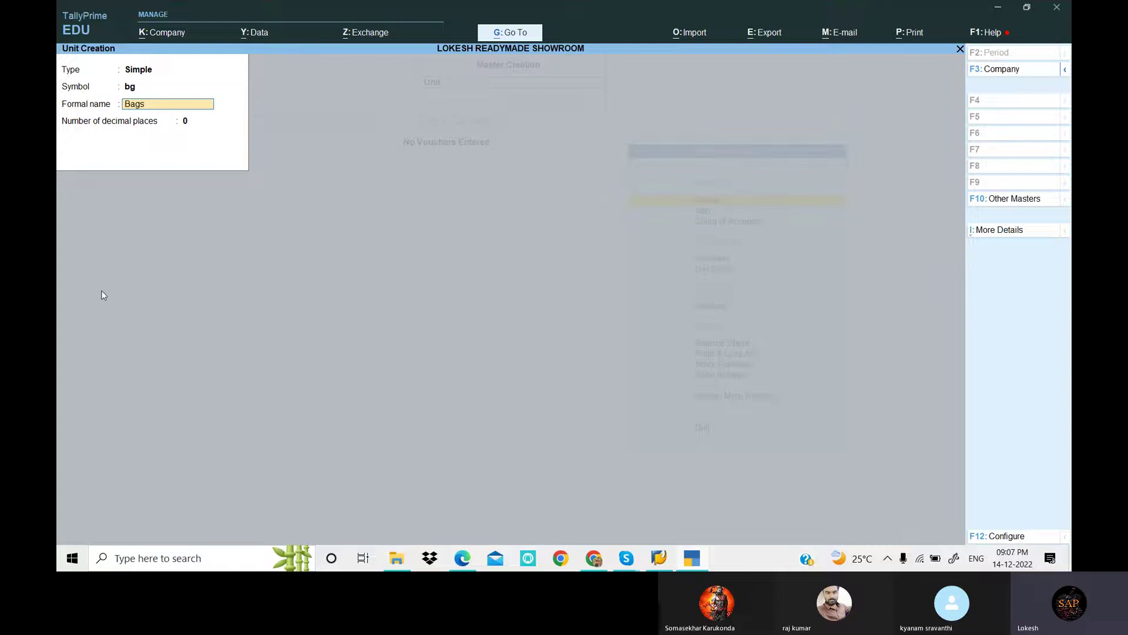
key("Return")
key("Return")
key("Return")
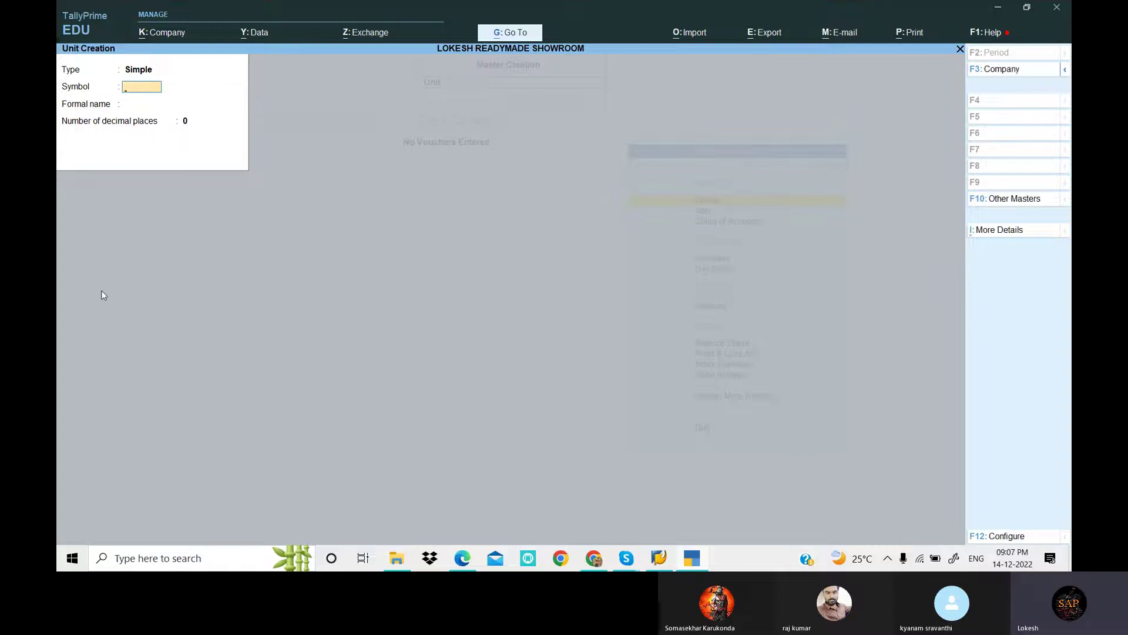
Step: Create the kilogram unit as a simple unit with the symbol kg, keeping the default decimal places
type("kg")
key("Return")
type("Kil")
key("BackSpace")
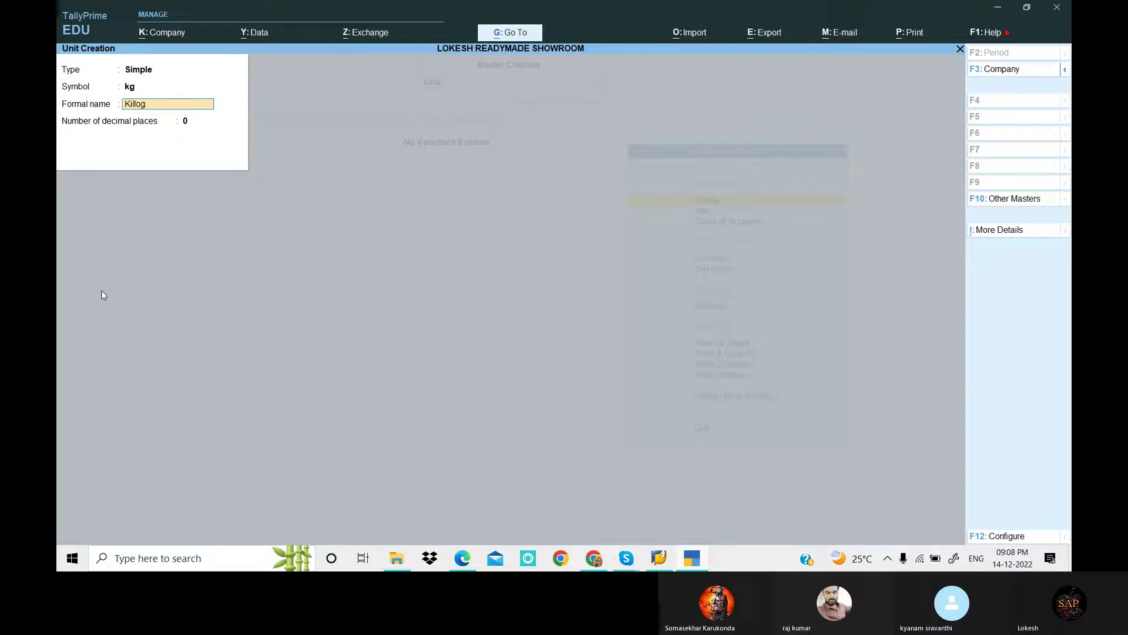
key("Return")
key("Return")
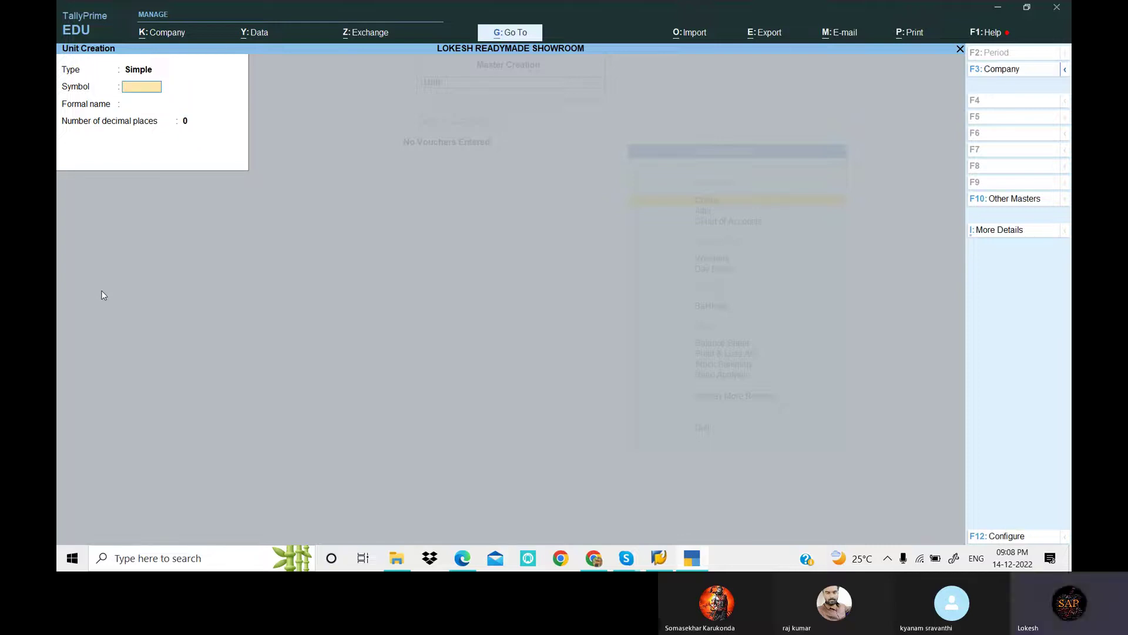
Step: Create a simple unit with the formal name Pieces and leave unit creation
key("Return")
type("Pieces")
key("Return")
key("Return")
key("Escape")
key("y")
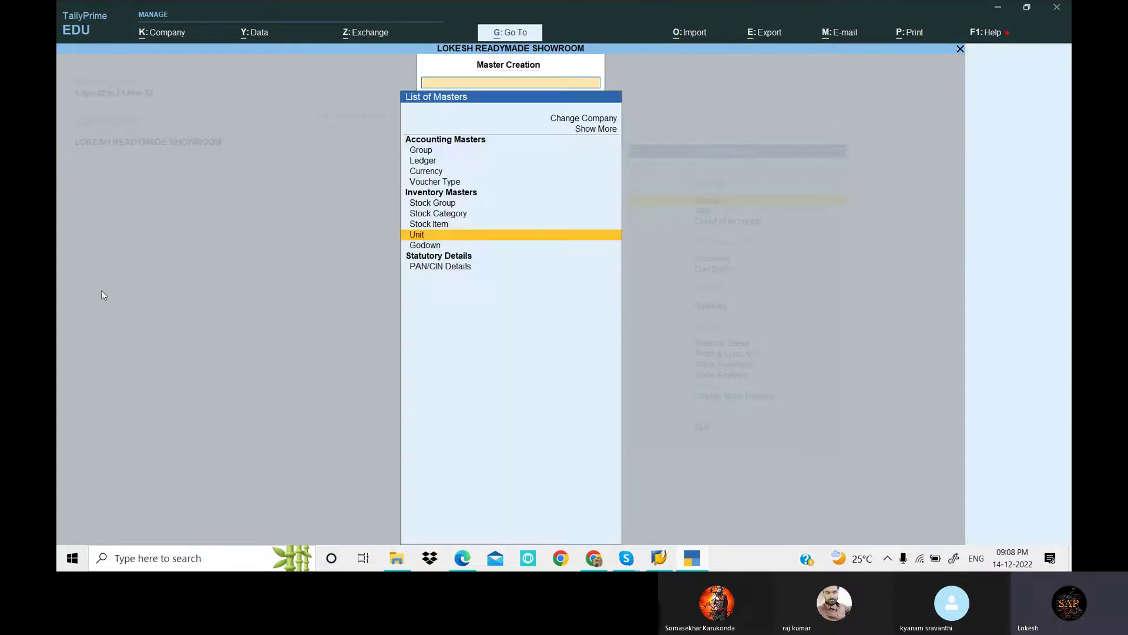
Step: Start creating a new Stock Group among the inventory masters
key("Up")
key("Up")
key("Up")
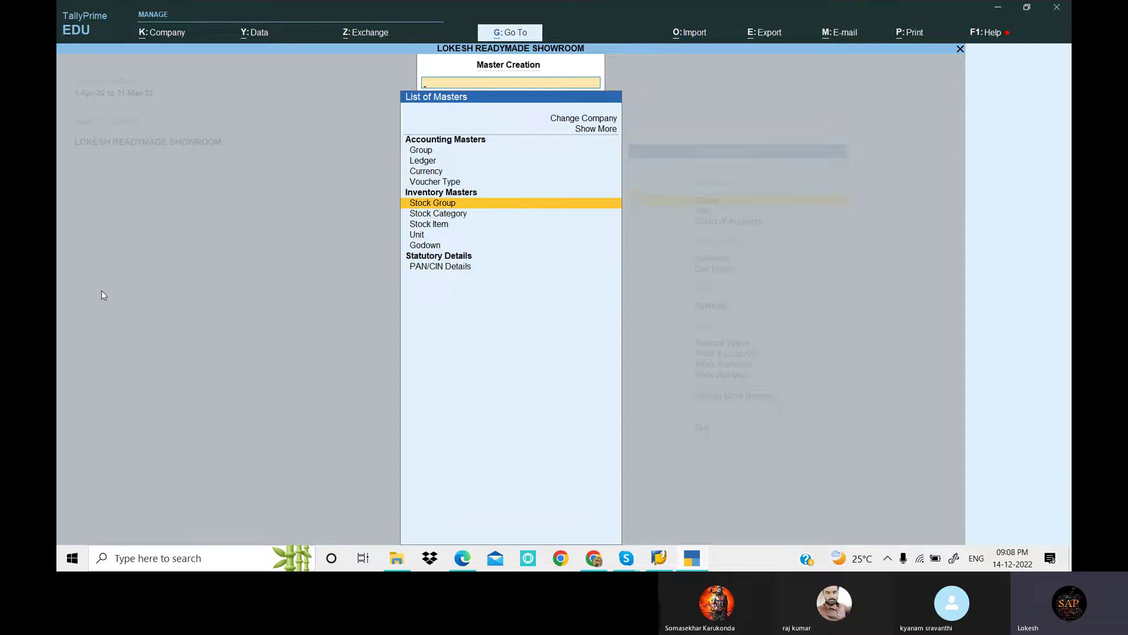
key("Return")
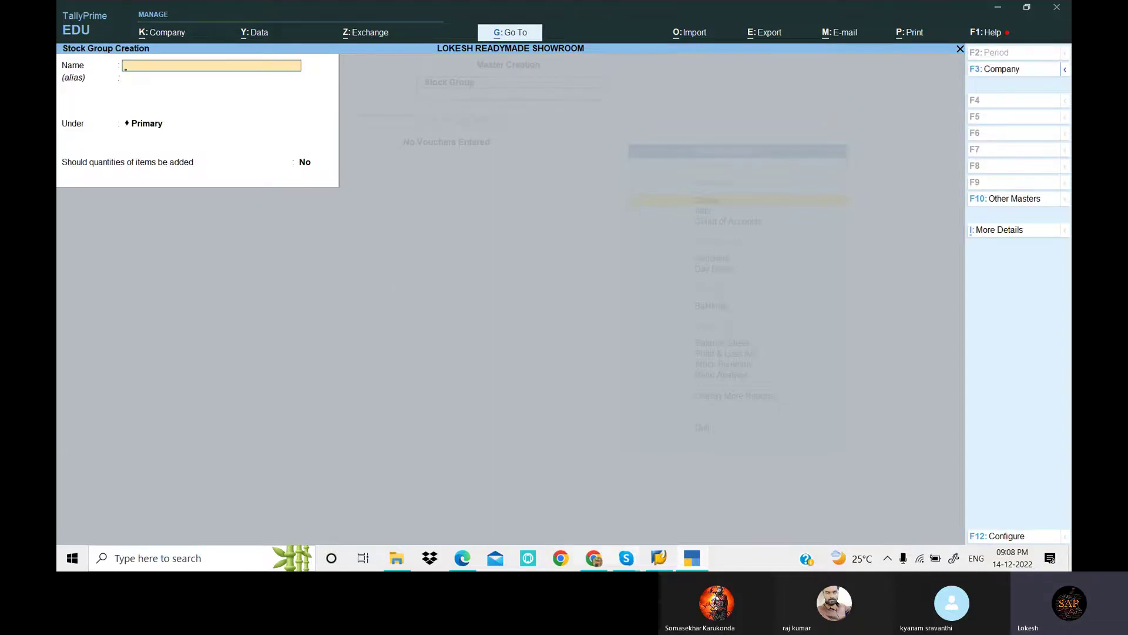
Step: Check the category headings of Problem 11 in the PDF in Edge and create the stock group PANTS under Primary in TallyPrime
left_click(463, 558)
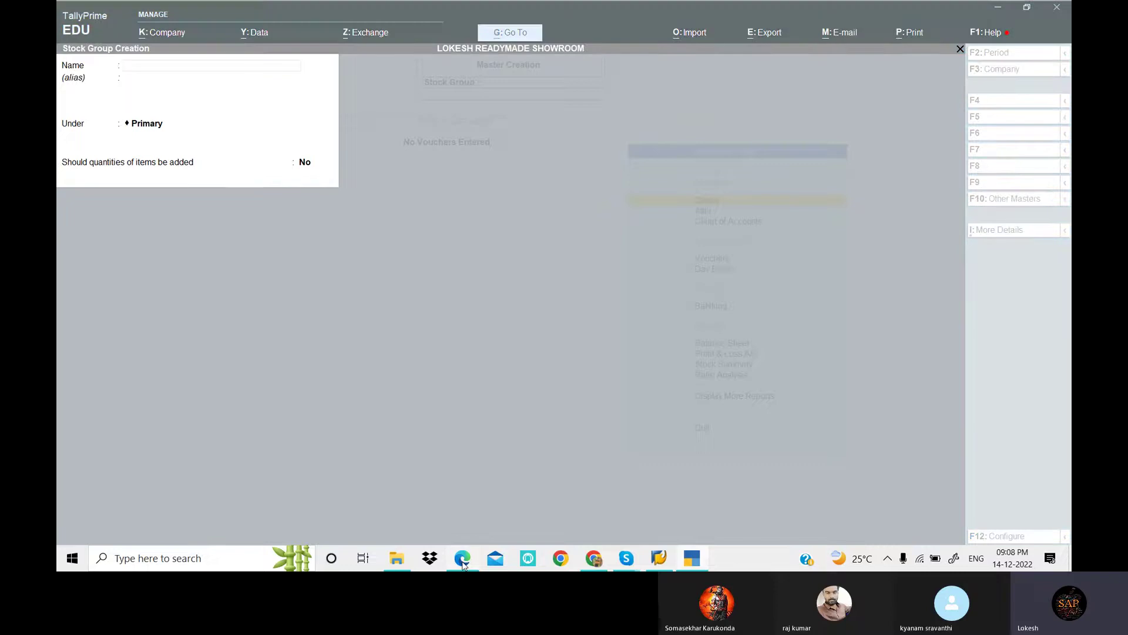
scroll(394, 260, "up", 1)
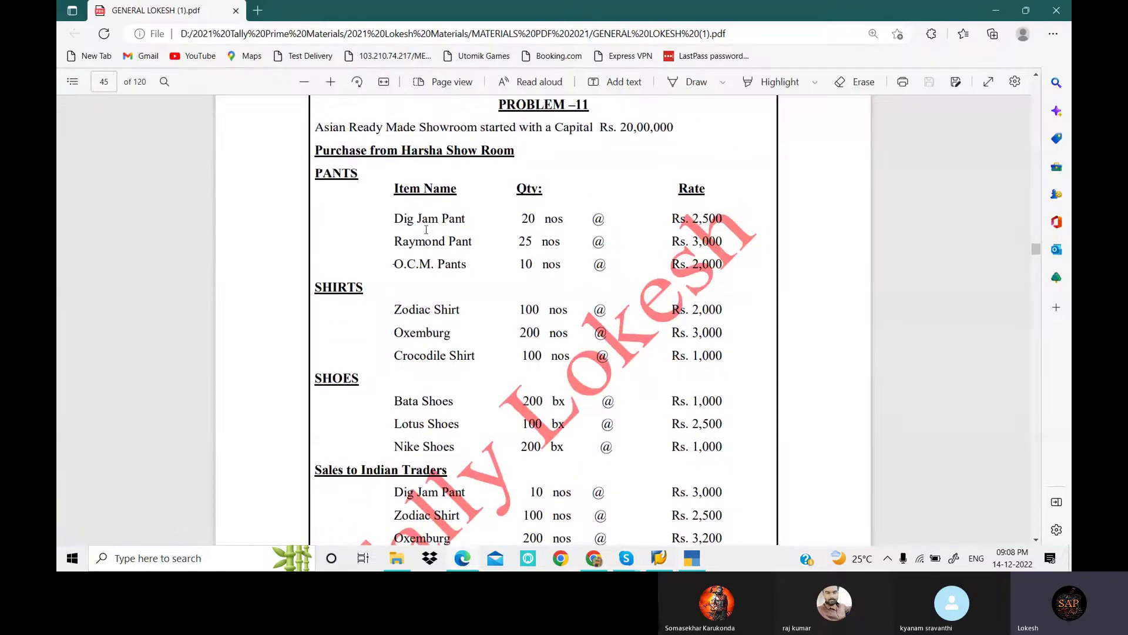
left_click_drag(314, 173, 365, 175)
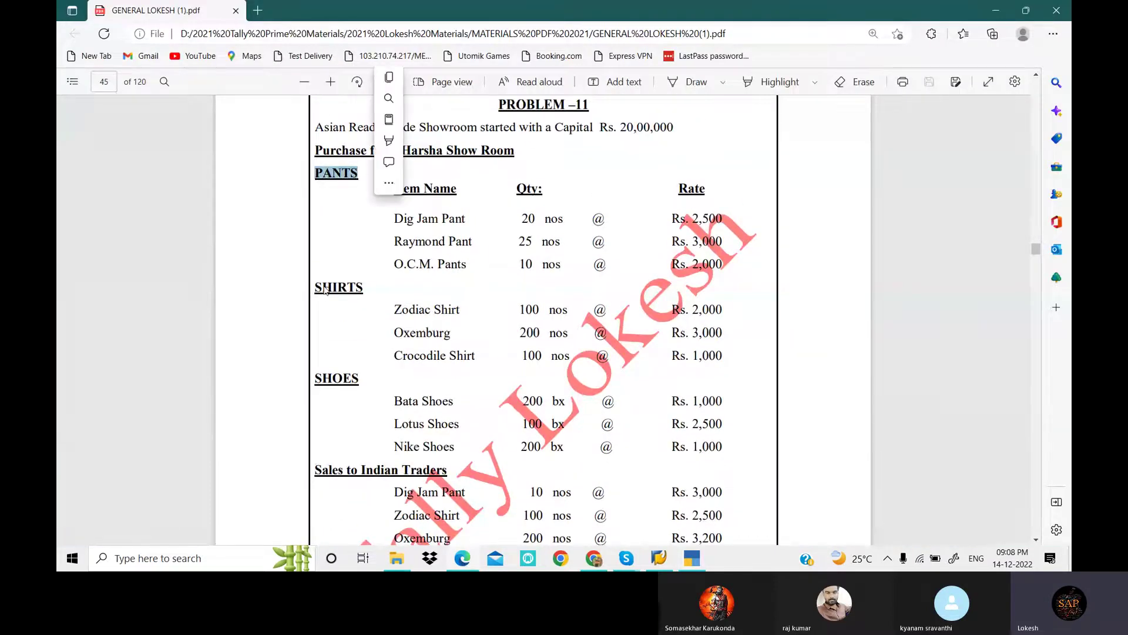
left_click_drag(315, 288, 364, 289)
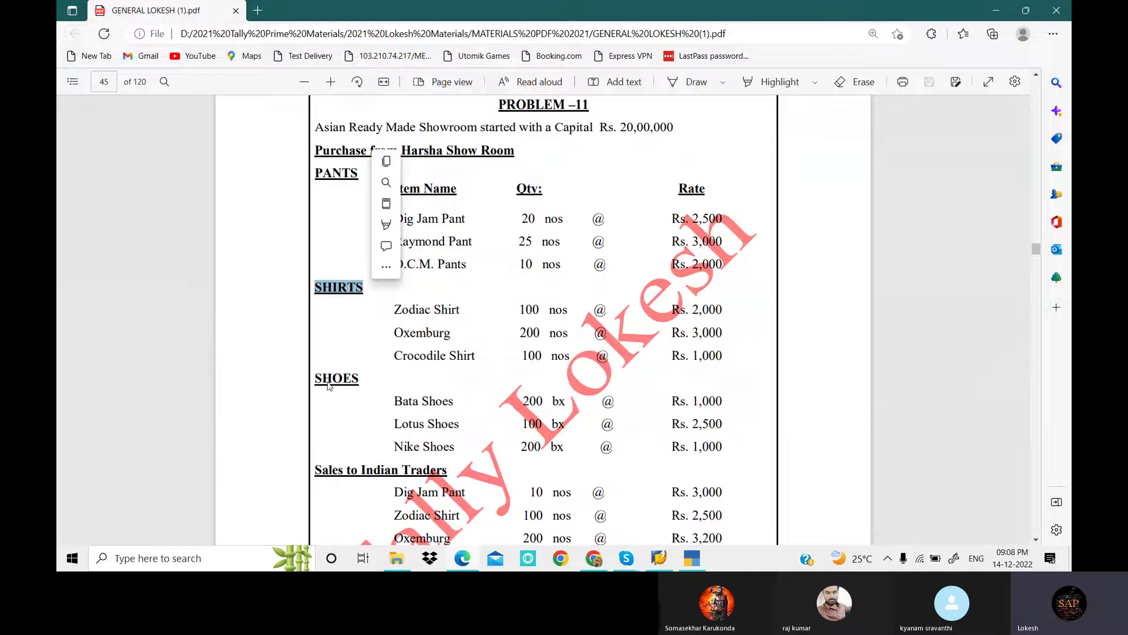
left_click_drag(317, 381, 359, 379)
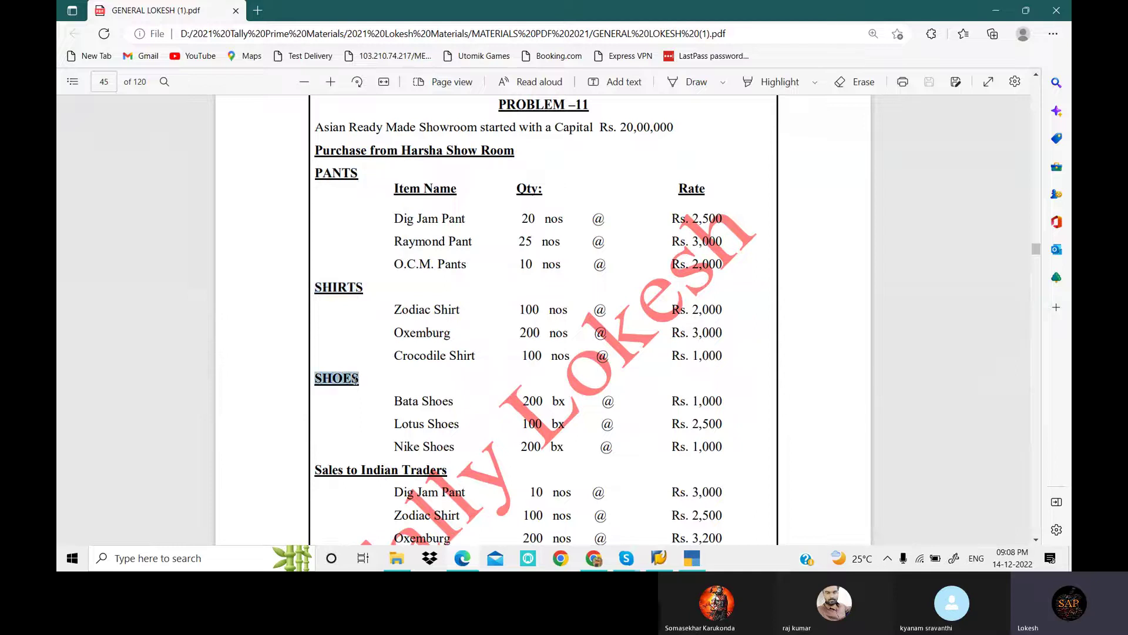
left_click(691, 560)
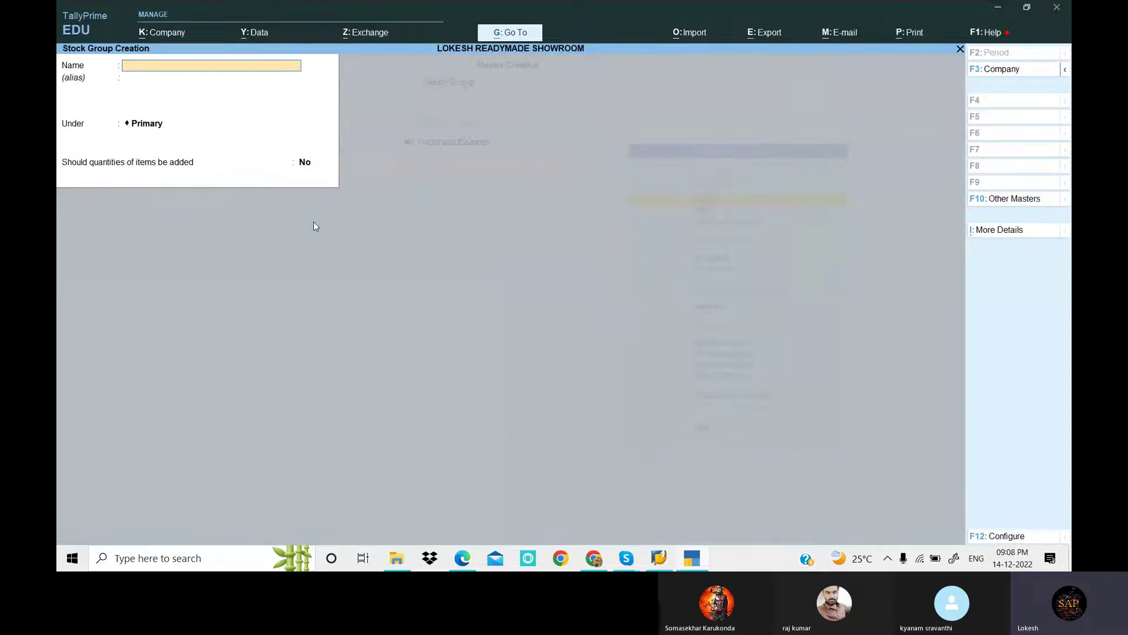
type("PANTS")
key("Return")
key("Return")
key("Return")
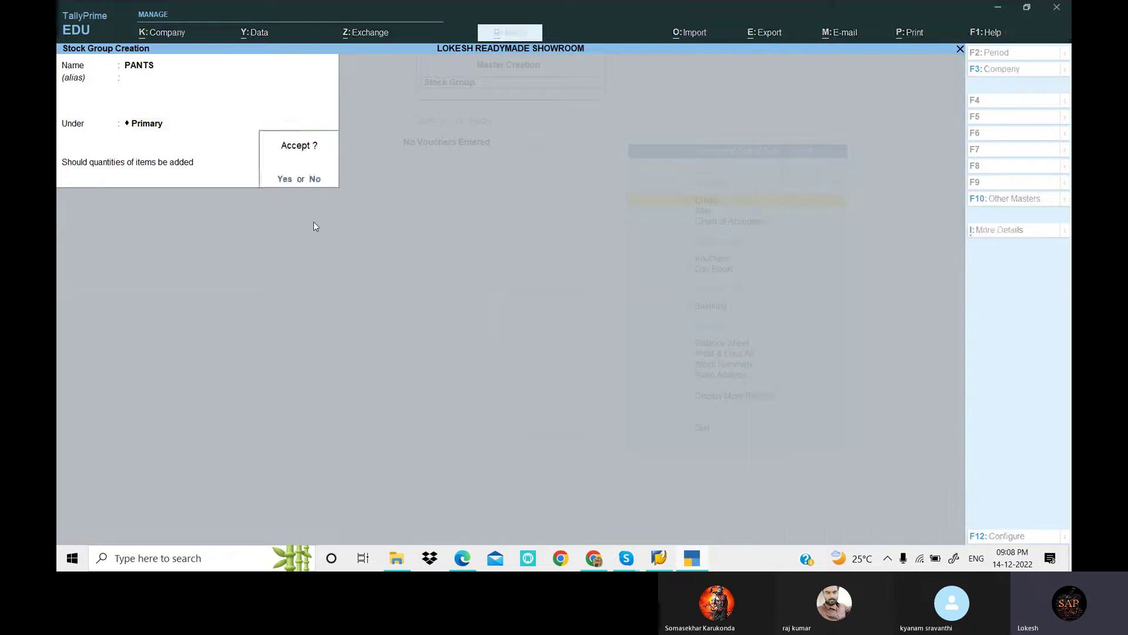
key("Return")
Step: Create the stock group SHIRTS under Primary, without adding item quantities
type("SHIRTS")
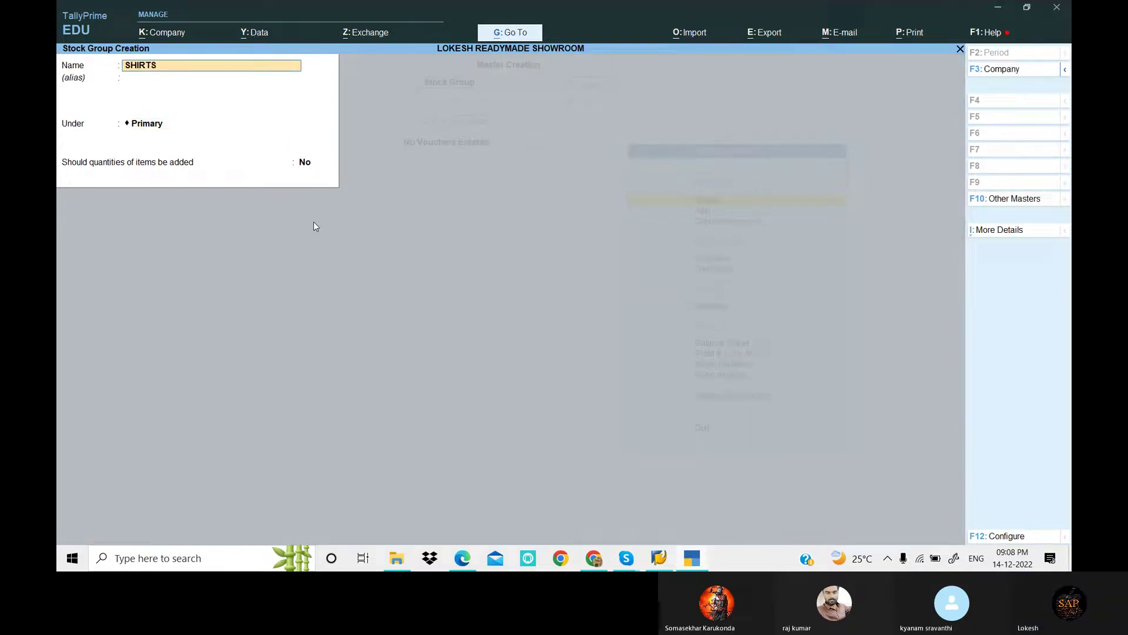
key("Return")
key("Return")
key("Return")
key("Return")
key("Return")
Step: Create the stock group SHOES under Primary and leave stock group creation
type("SHOES")
key("Return")
key("Return")
key("Return")
key("Return")
key("Return")
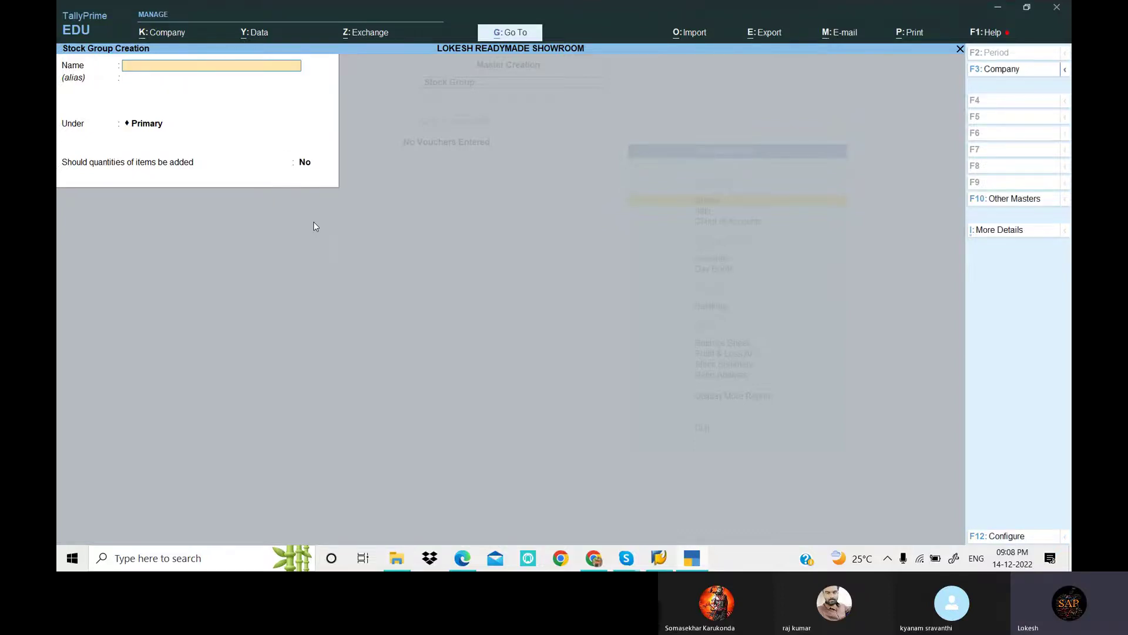
key("Escape")
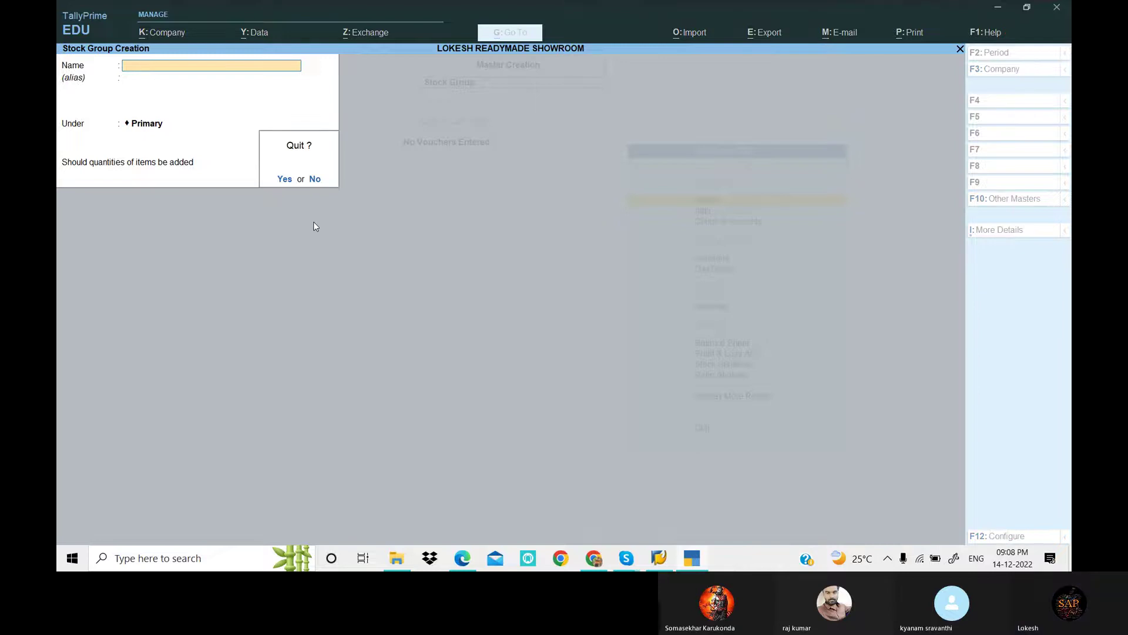
key("Return")
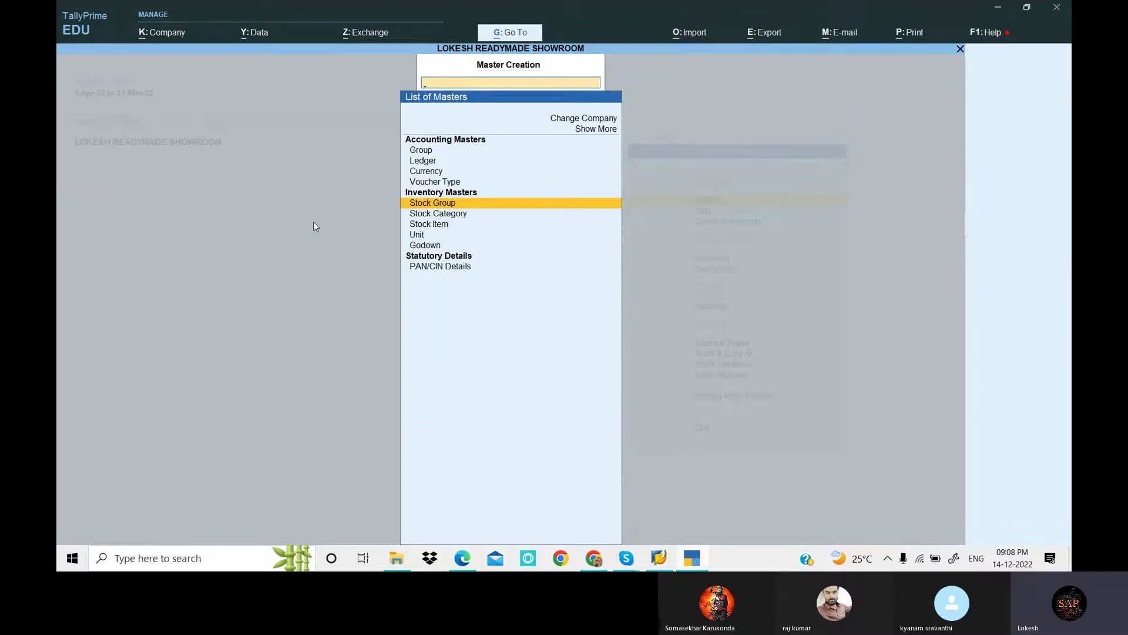
Step: Start a new stock item and name it Dig Jam Pant, copying the name from the Problem 11 PDF in Edge, with no alias
key("Down")
key("Down")
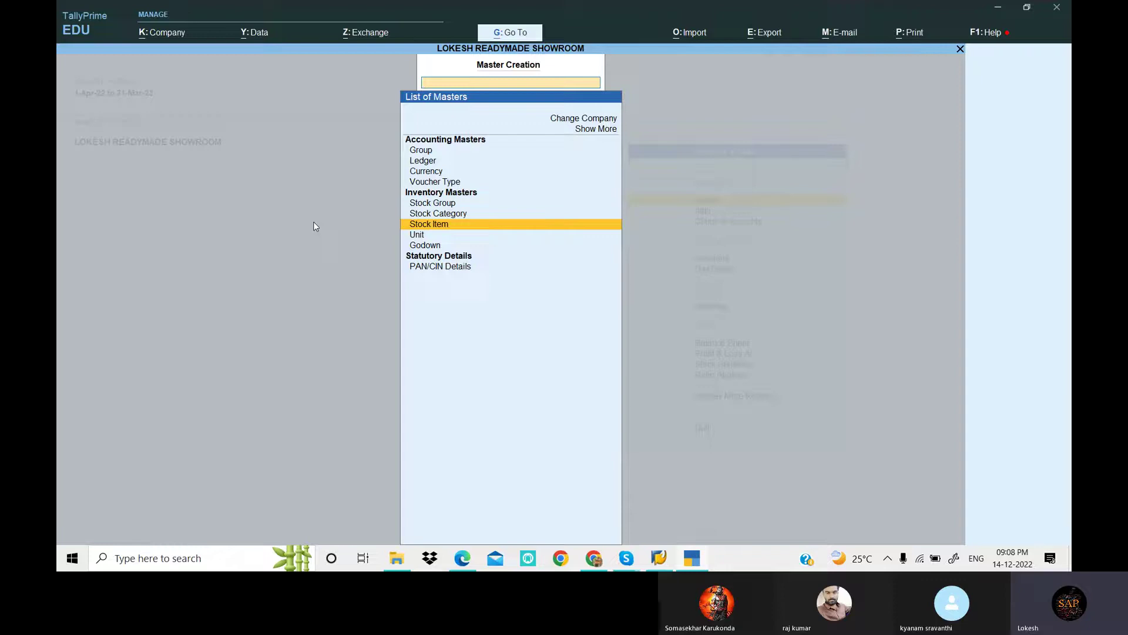
key("Return")
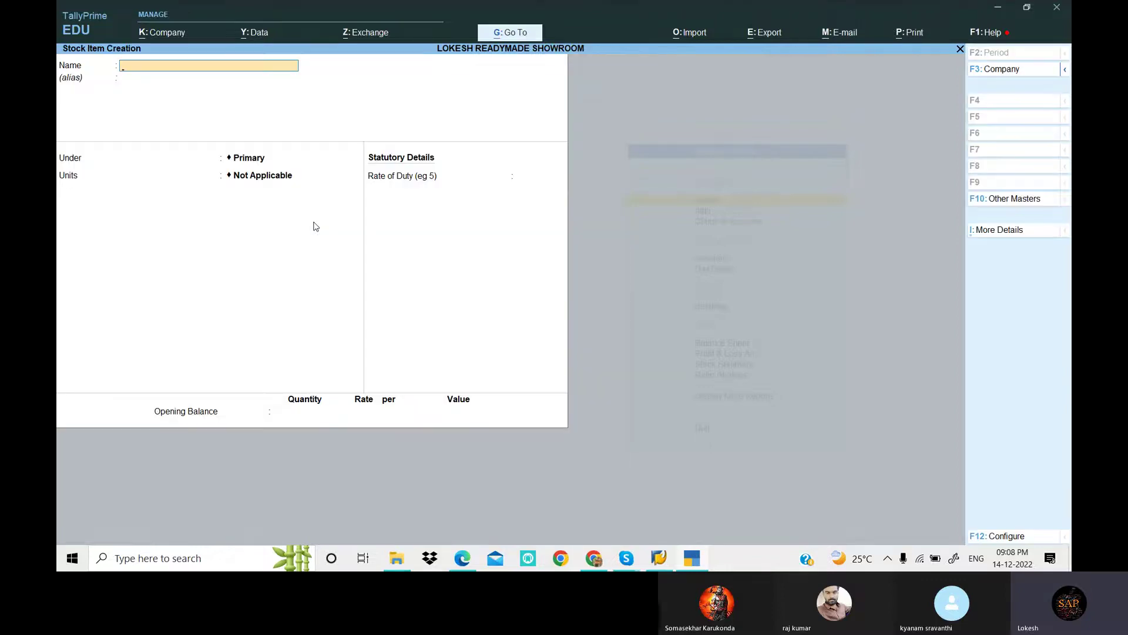
left_click(470, 563)
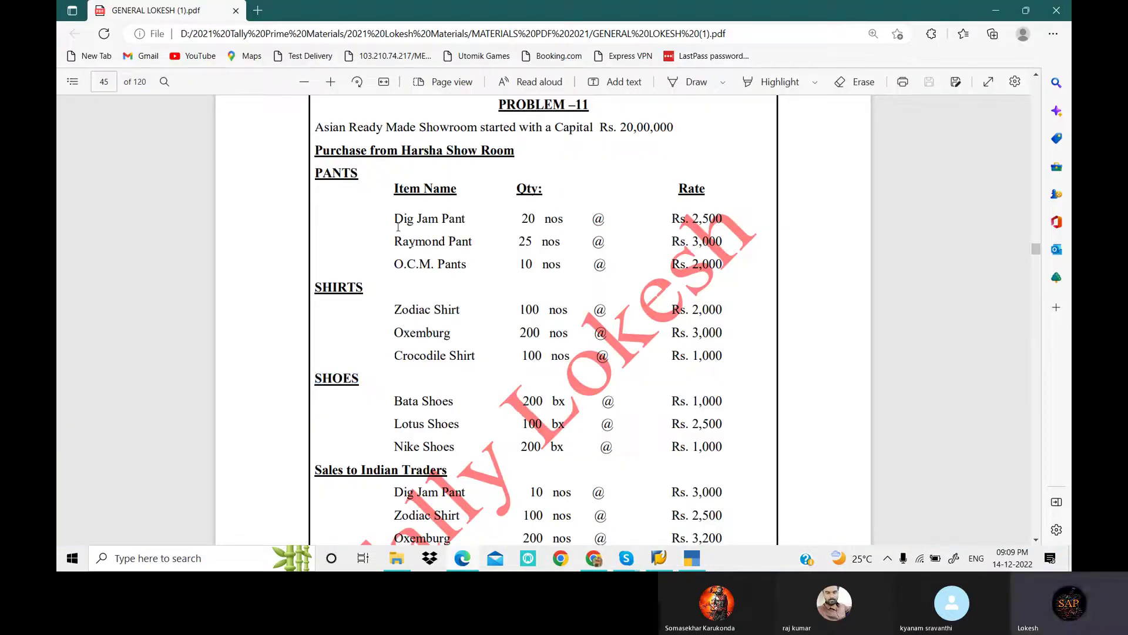
left_click_drag(393, 218, 464, 218)
key("ctrl+c")
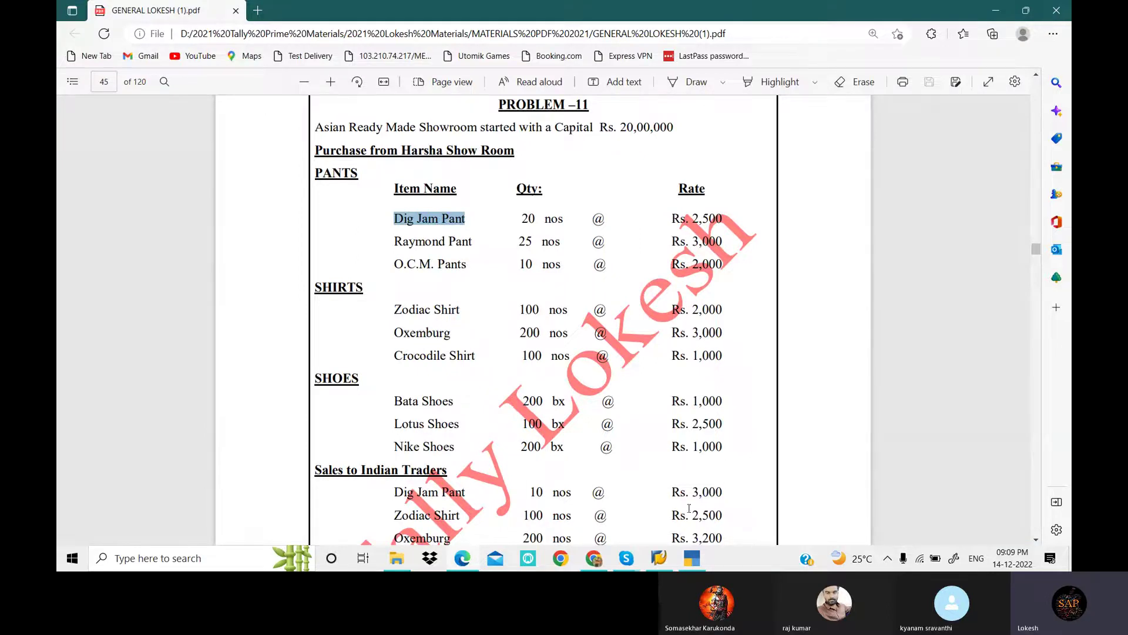
left_click(693, 558)
key("ctrl+v")
key("Return")
key("Return")
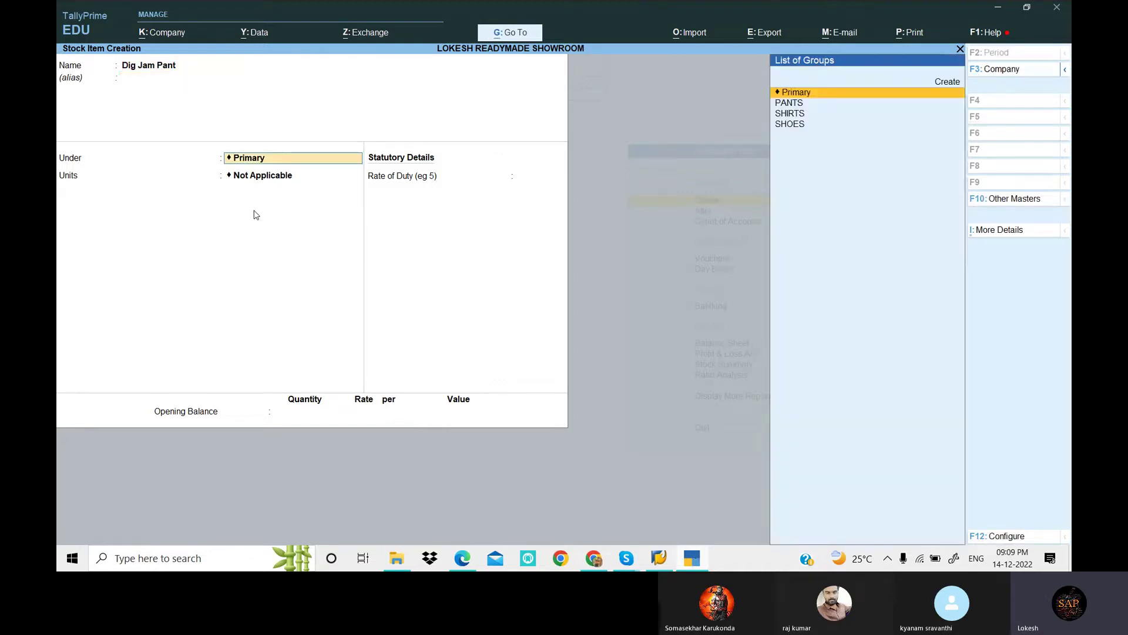
Step: Place Dig Jam Pant under the PANTS group with the unit nos and save the stock item without an opening balance
key("Down")
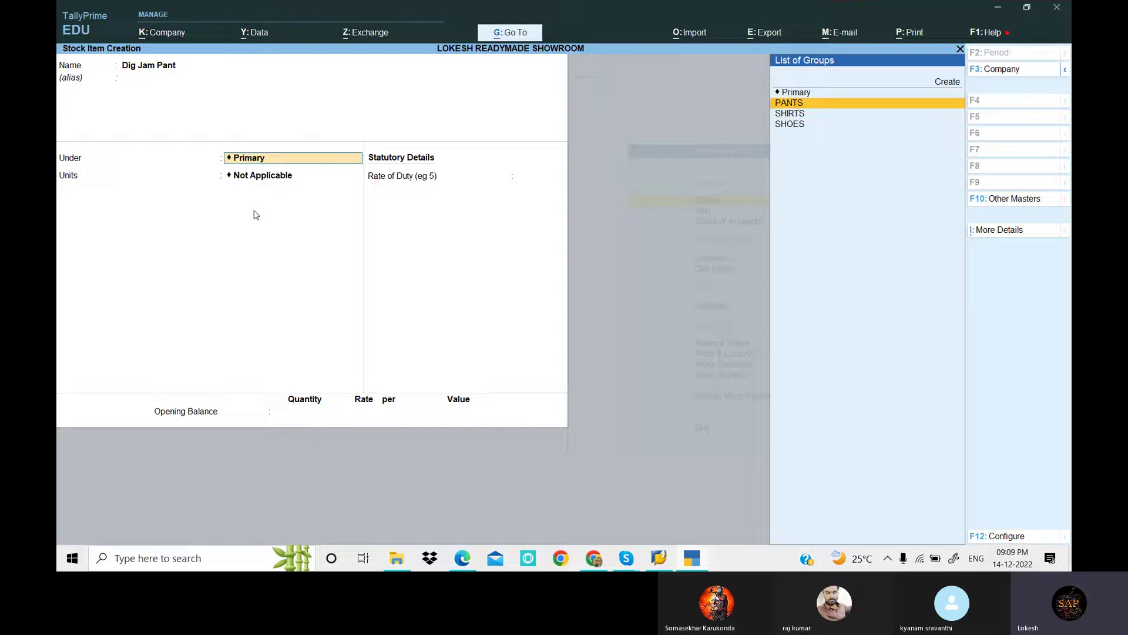
key("Return")
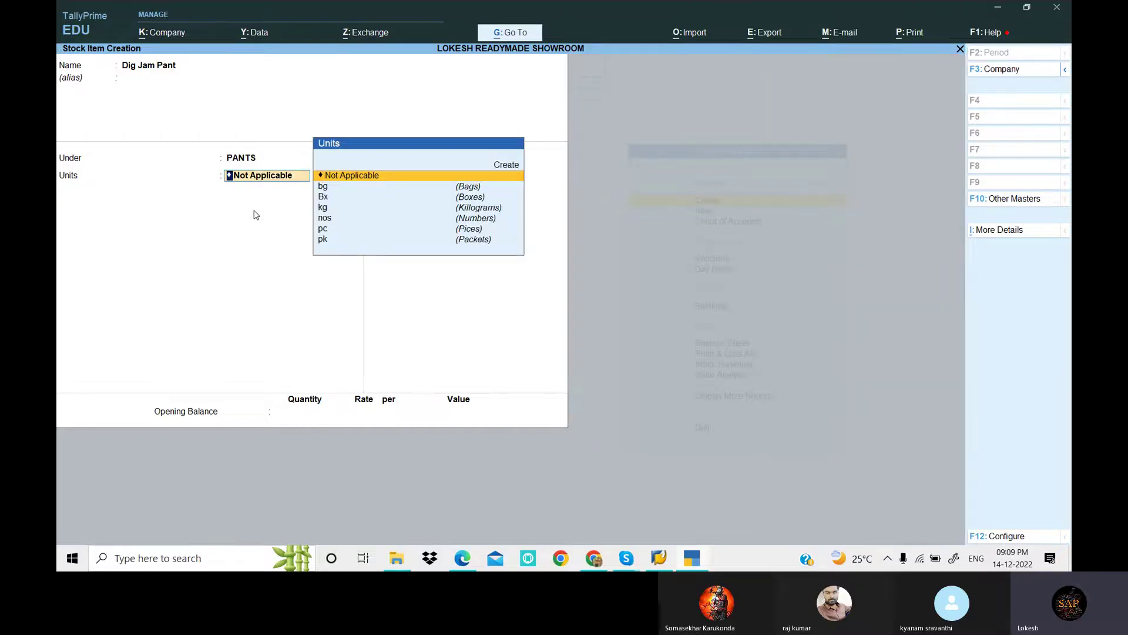
key("Down")
key("Down")
key("Down")
key("Down")
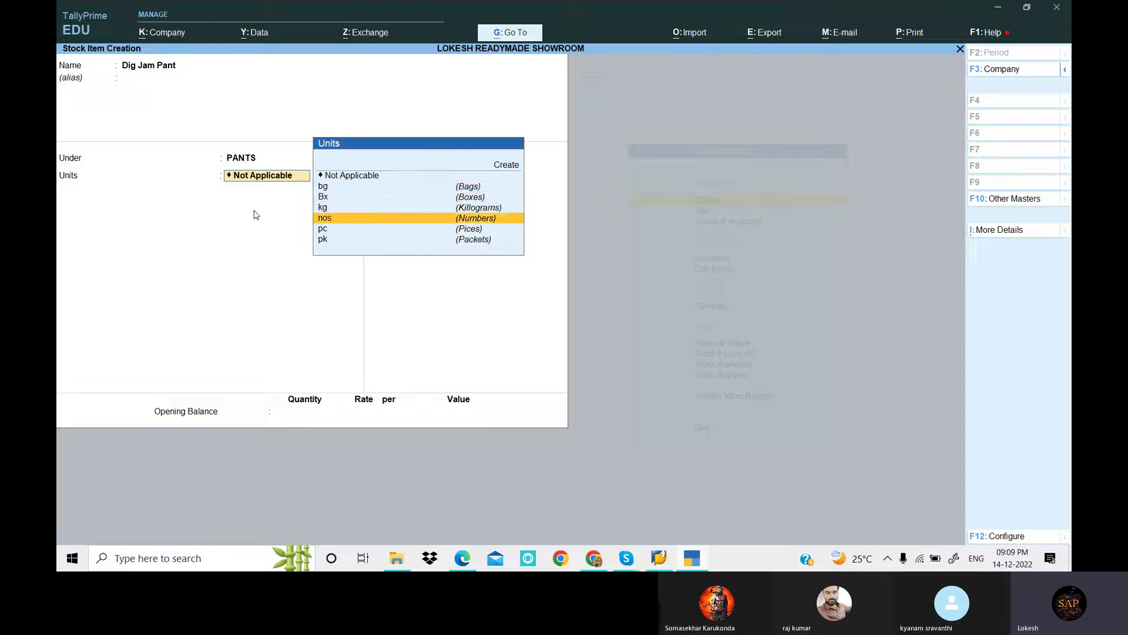
key("Return")
key("Return")
key("Return")
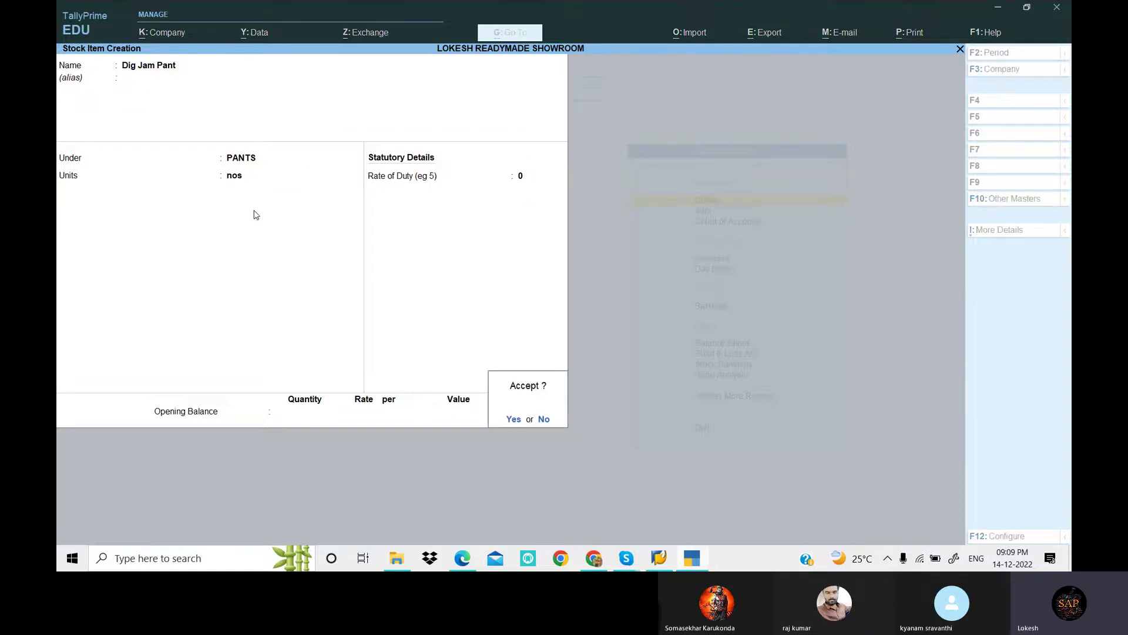
key("Return")
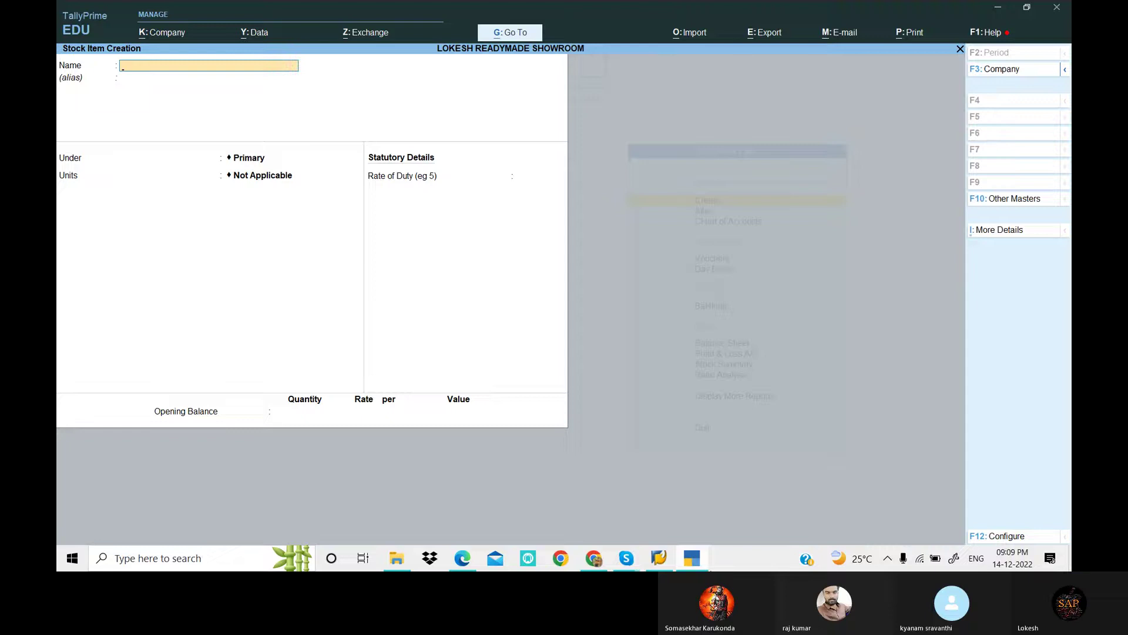
Step: Copy the name Raymond Pant from the PDF in Edge into the new stock item in TallyPrime, leaving the alias empty
left_click(704, 565)
left_click_drag(393, 241, 473, 240)
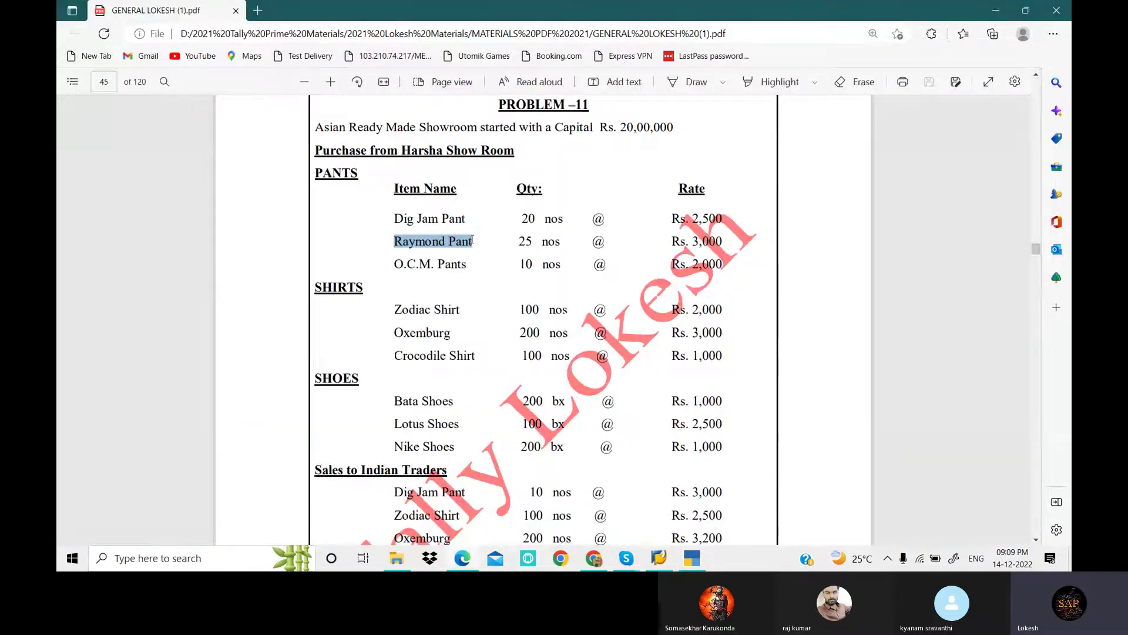
left_click(692, 560)
key("ctrl+alt+v")
key("Return")
key("Return")
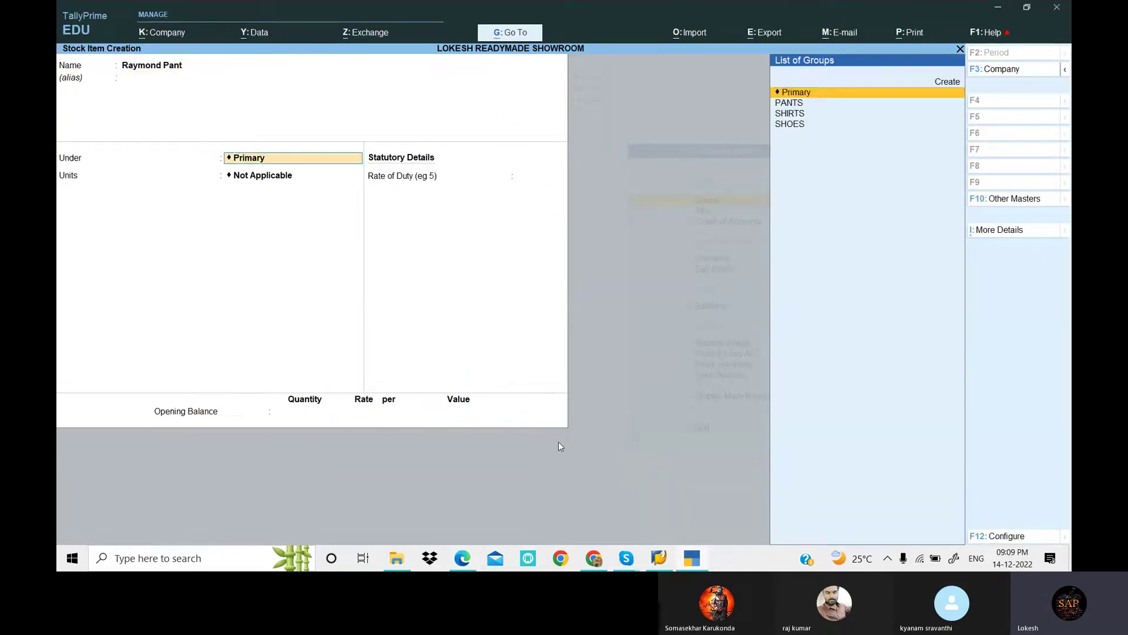
Step: Assign the unit nos to Raymond Pant and save the stock item without an opening balance
key("Return")
key("Down")
key("Down")
key("Down")
key("Down")
key("Return")
key("Return")
key("Return")
key("Return")
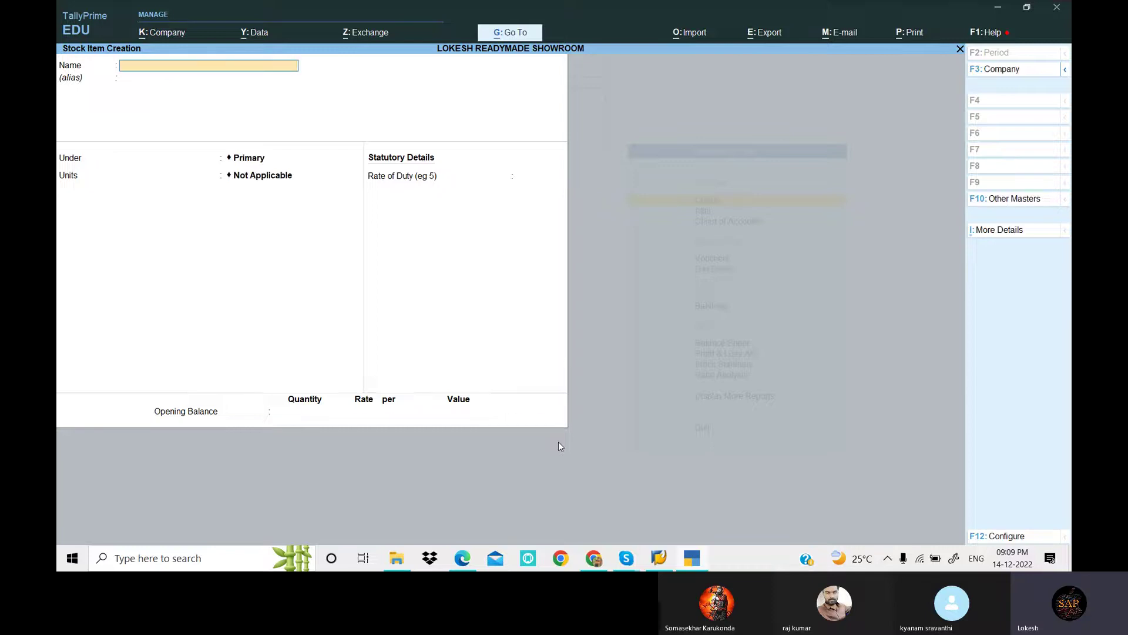
Step: Copy the name O.C.M. Pants from the PDF in Edge into the next stock item in TallyPrime, leaving the alias empty
left_click(699, 559)
left_click_drag(393, 264, 479, 263)
key("ctrl+c")
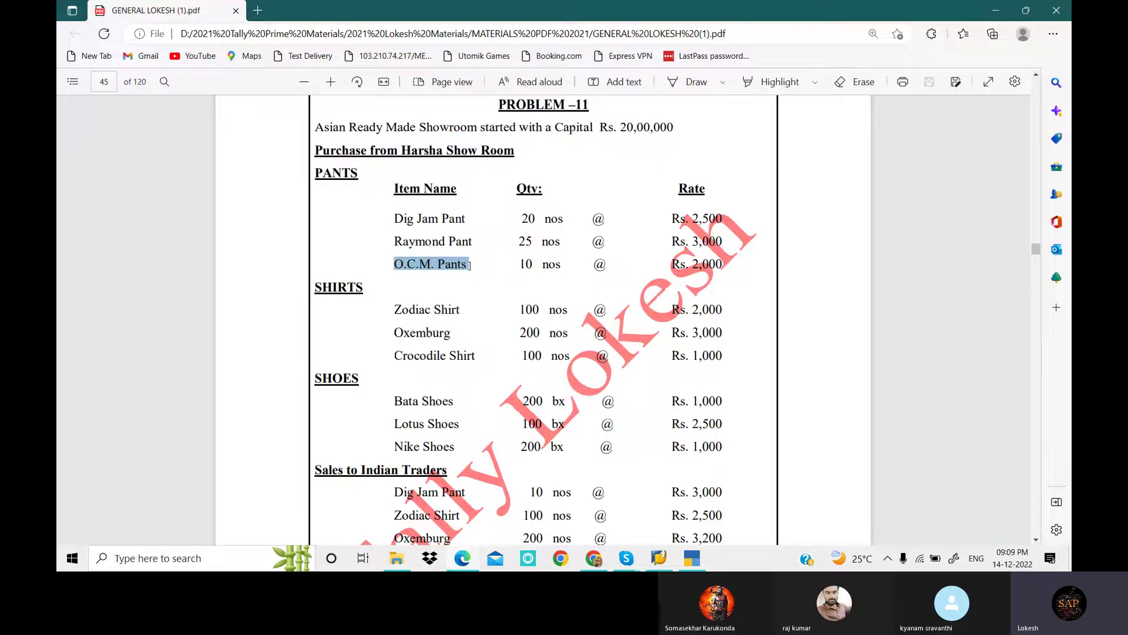
left_click(692, 558)
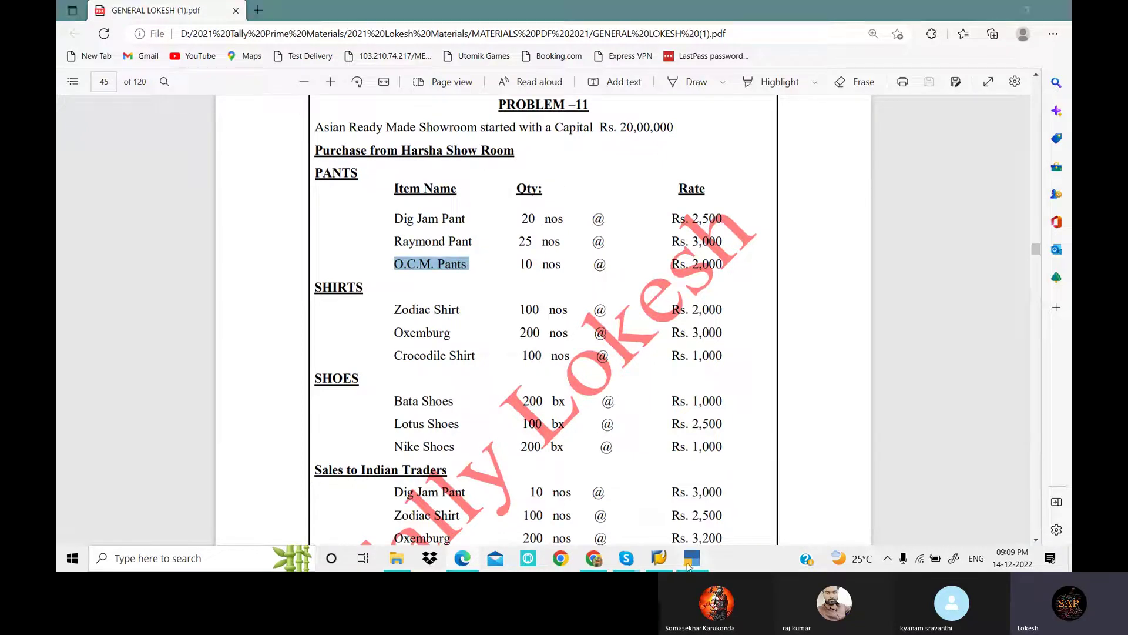
key("ctrl+v")
key("Return")
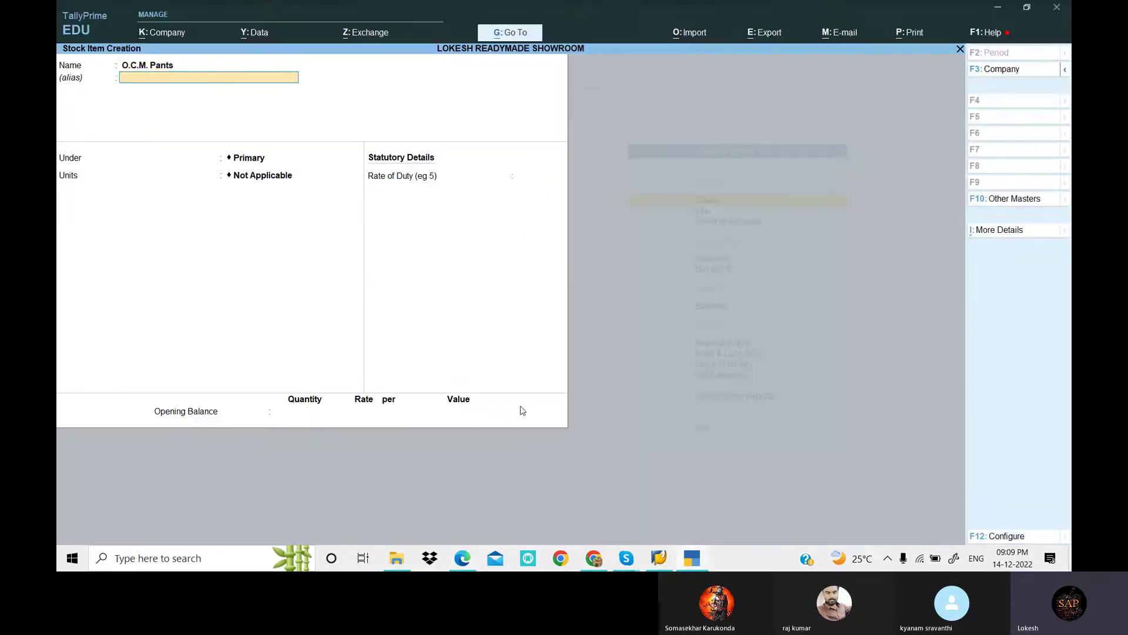
key("Return")
Step: Place O.C.M. Pants under the PANTS group with the unit nos and save the stock item
key("Down")
key("Return")
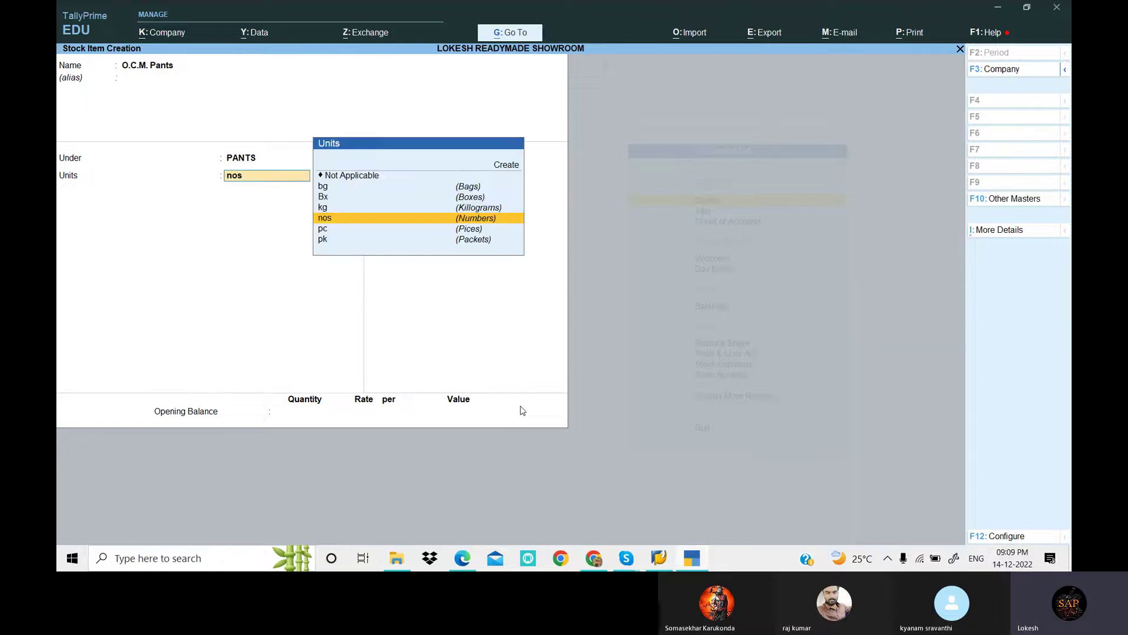
key("Return")
key("Return")
key("Return")
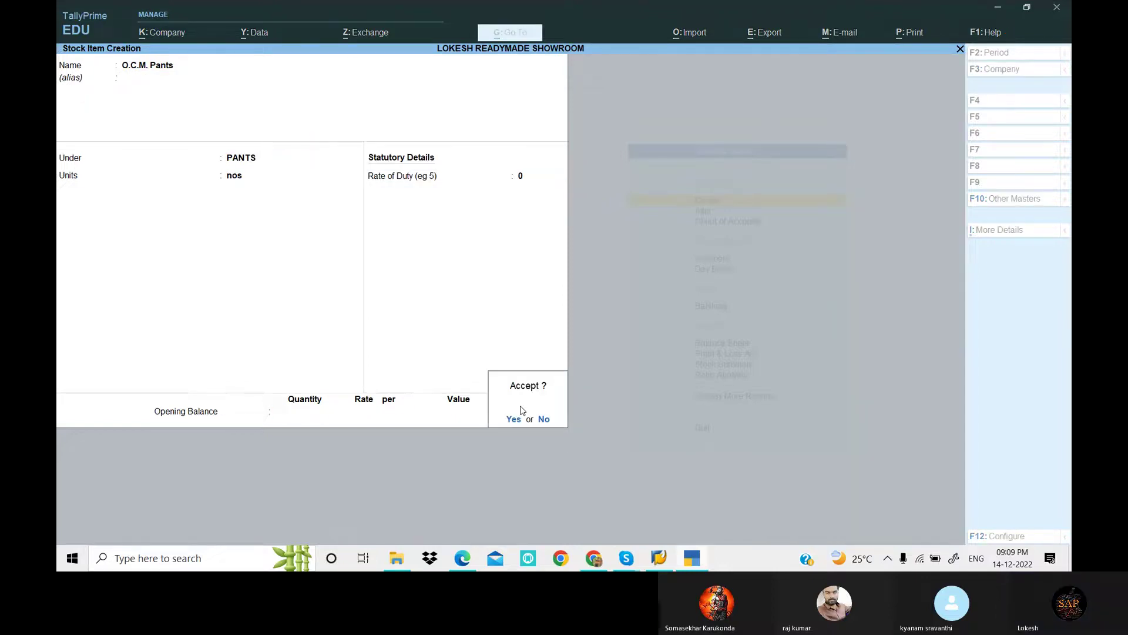
key("Return")
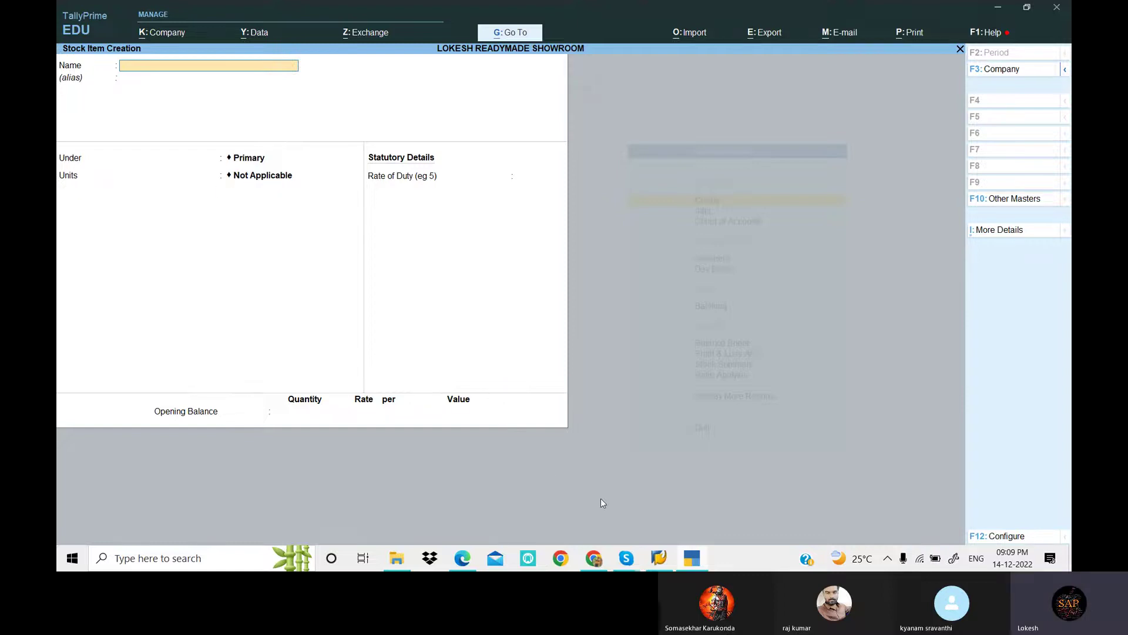
Step: Copy the name Zodiac Shirt from the PDF in Edge into the next stock item in TallyPrime, leaving the alias empty
left_click(698, 565)
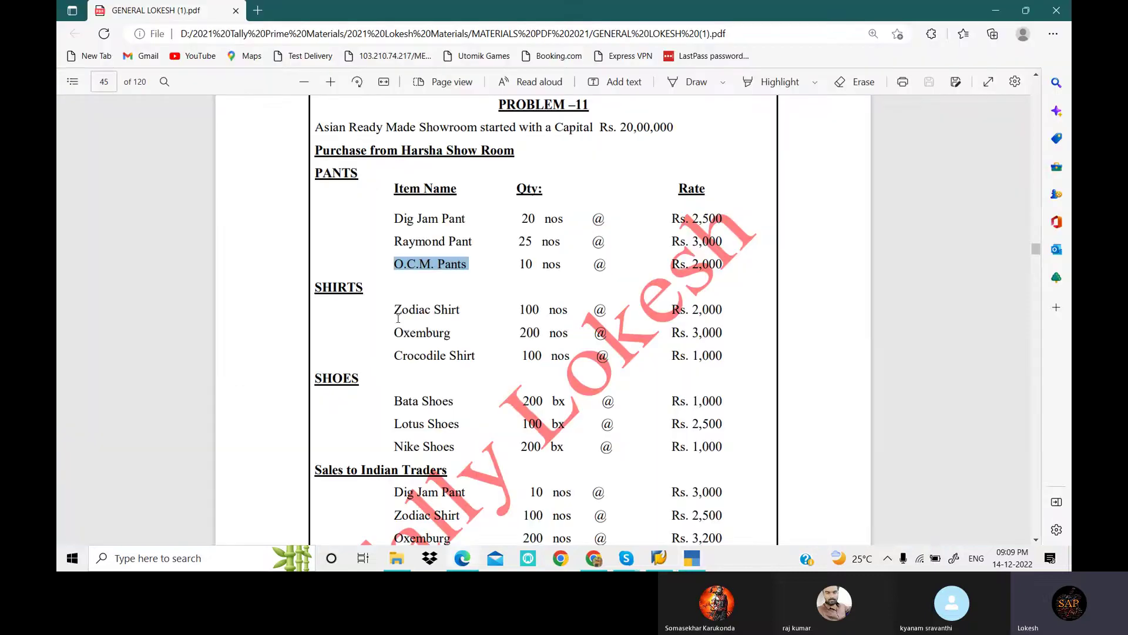
left_click_drag(394, 310, 462, 317)
key("ctrl+c")
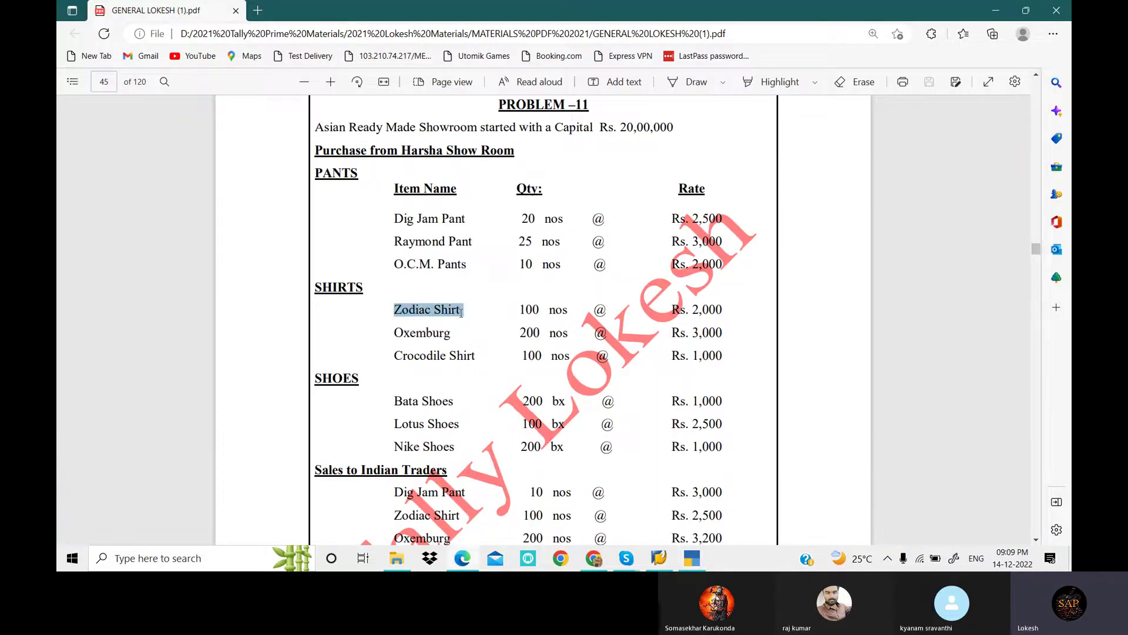
left_click(692, 558)
key("ctrl+alt+v")
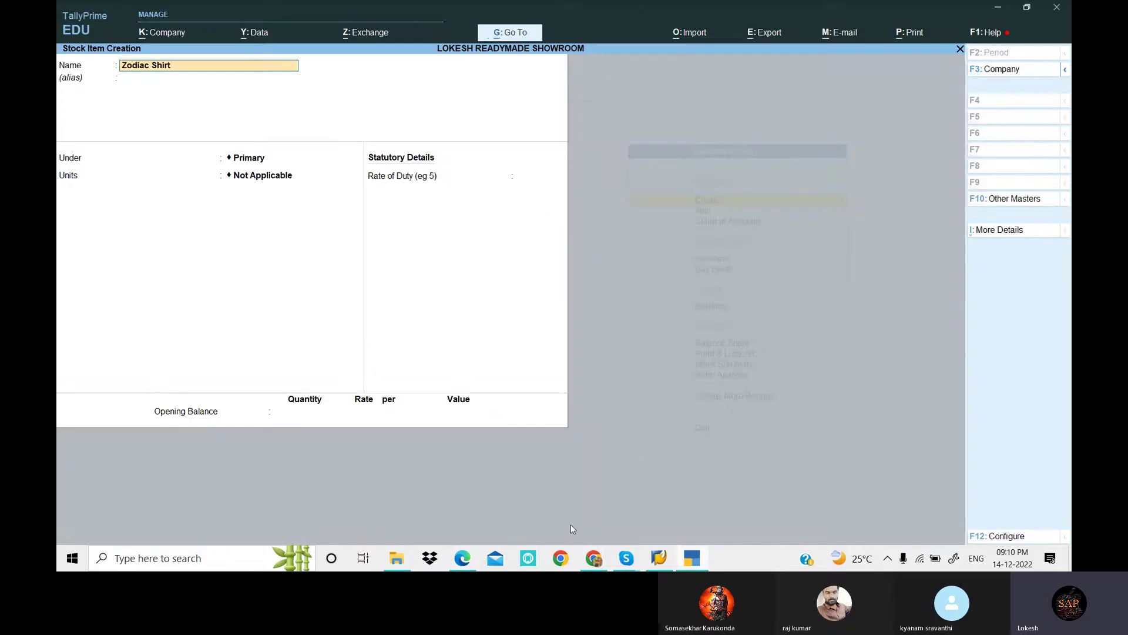
key("Return")
key("Return")
Step: Place Zodiac Shirt under the SHIRTS group with the unit nos and save the stock item
key("Down")
key("Down")
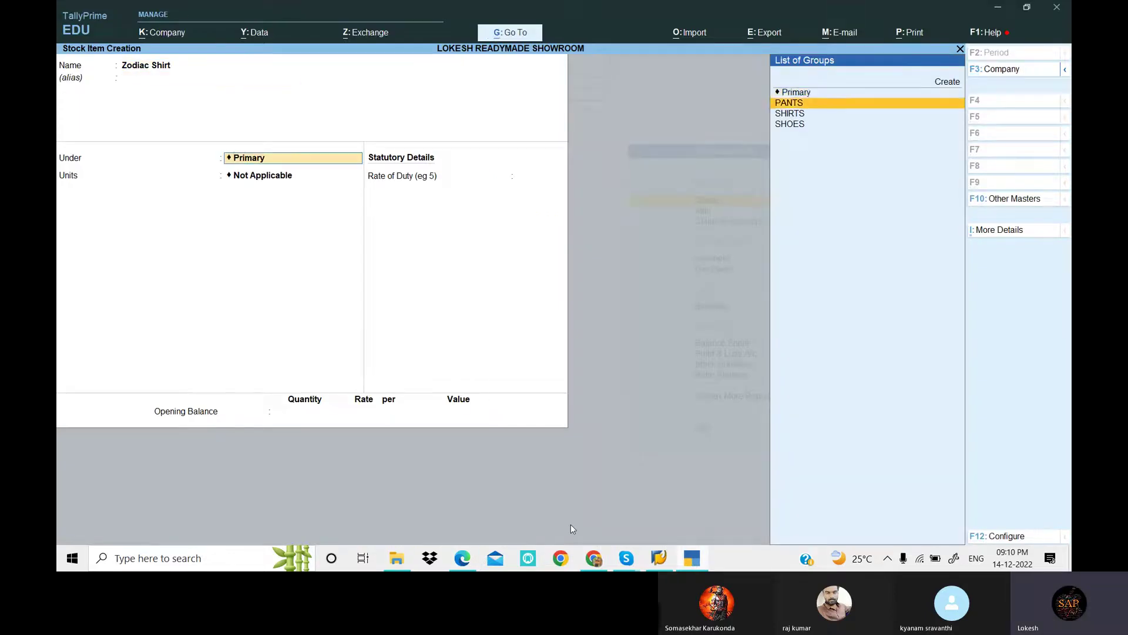
key("Return")
key("Down")
key("Down")
key("Down")
key("Down")
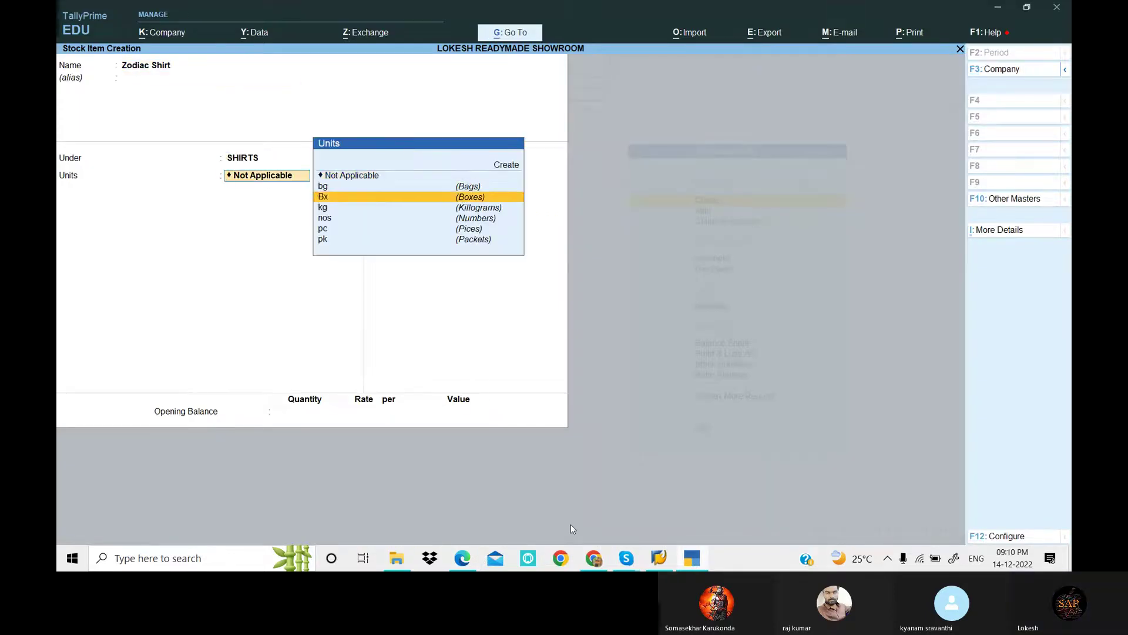
key("Return")
key("Return")
key("Return")
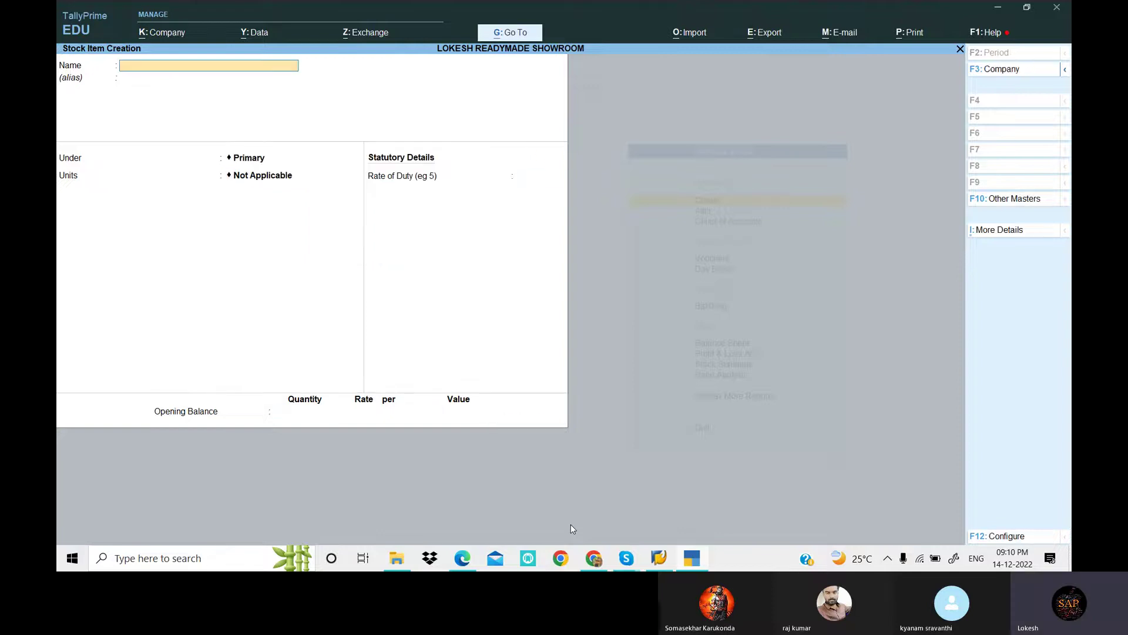
Step: Copy the name Oxemburg from the PDF in Edge into the next stock item in TallyPrime, leaving the alias empty
left_click(692, 560)
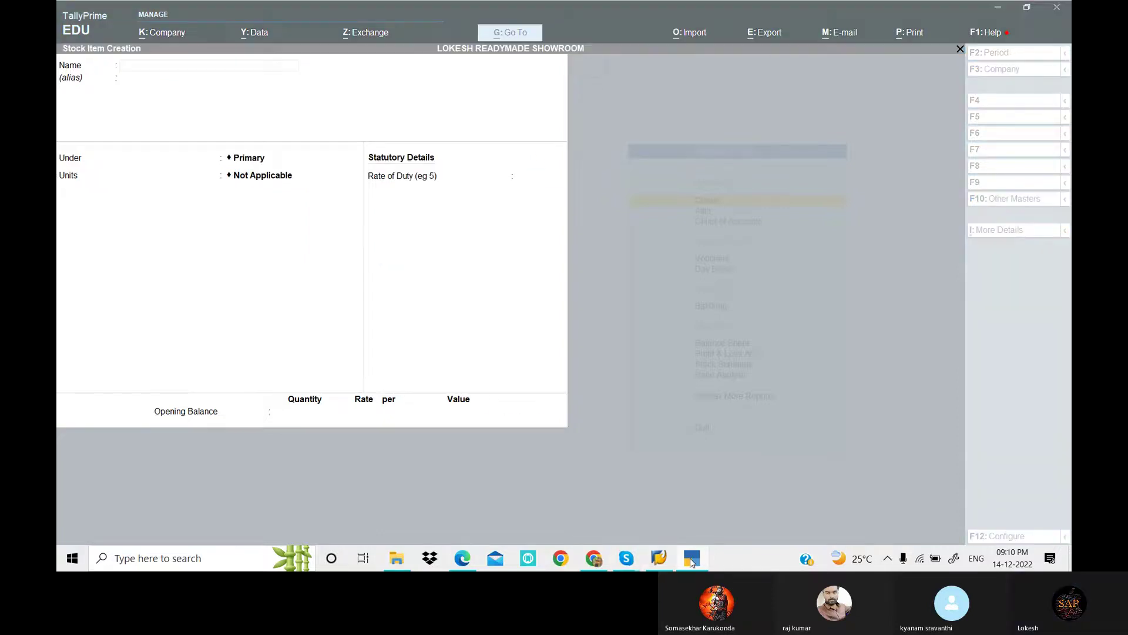
left_click_drag(394, 333, 453, 335)
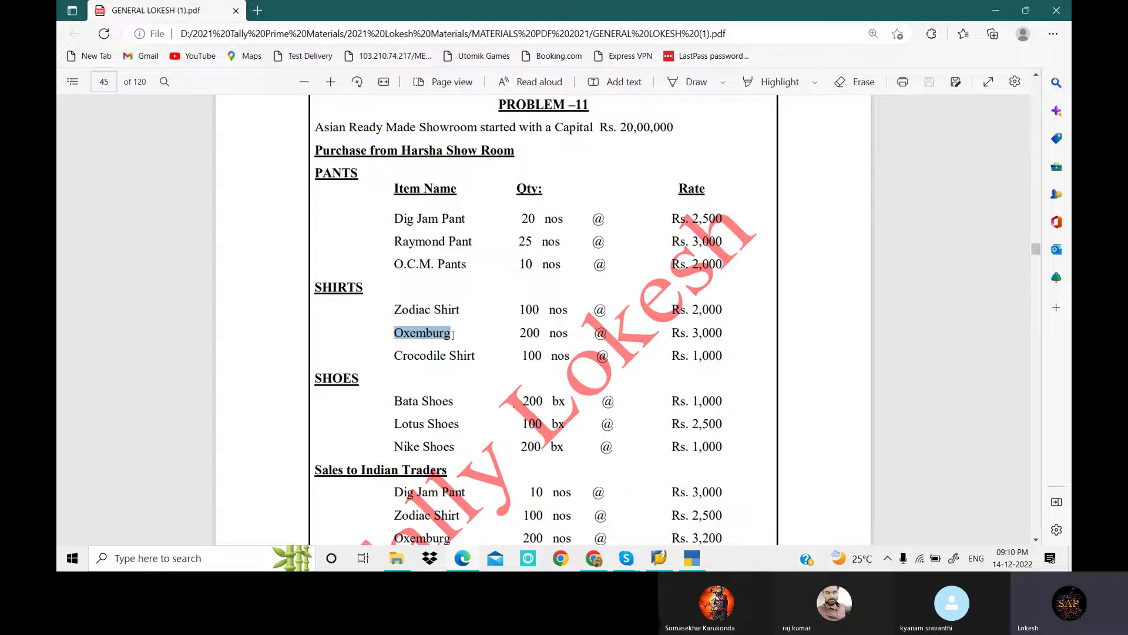
left_click(686, 561)
key("ctrl+v")
key("Return")
key("Return")
Step: Place Oxemburg under the SHIRTS group with the unit nos and save the stock item
key("Down")
key("Down")
key("Return")
key("Return")
key("Return")
key("Return")
key("Return")
Step: Copy the name Crocodile Shirt from the PDF in Edge into the next stock item in TallyPrime, leaving the alias empty
left_click(686, 558)
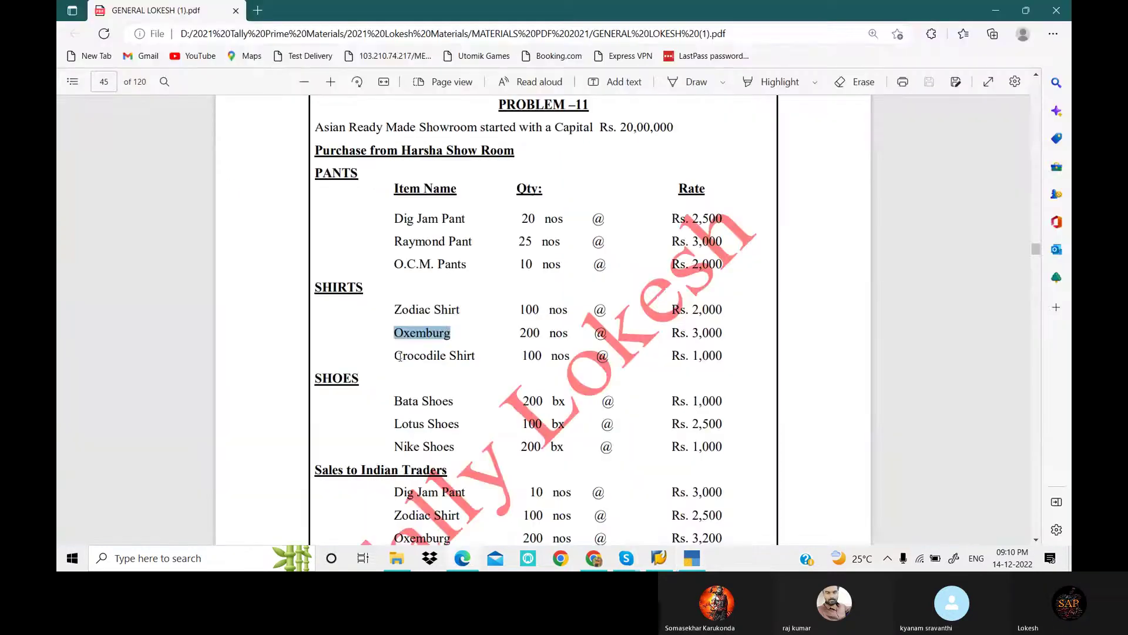
left_click_drag(393, 355, 481, 356)
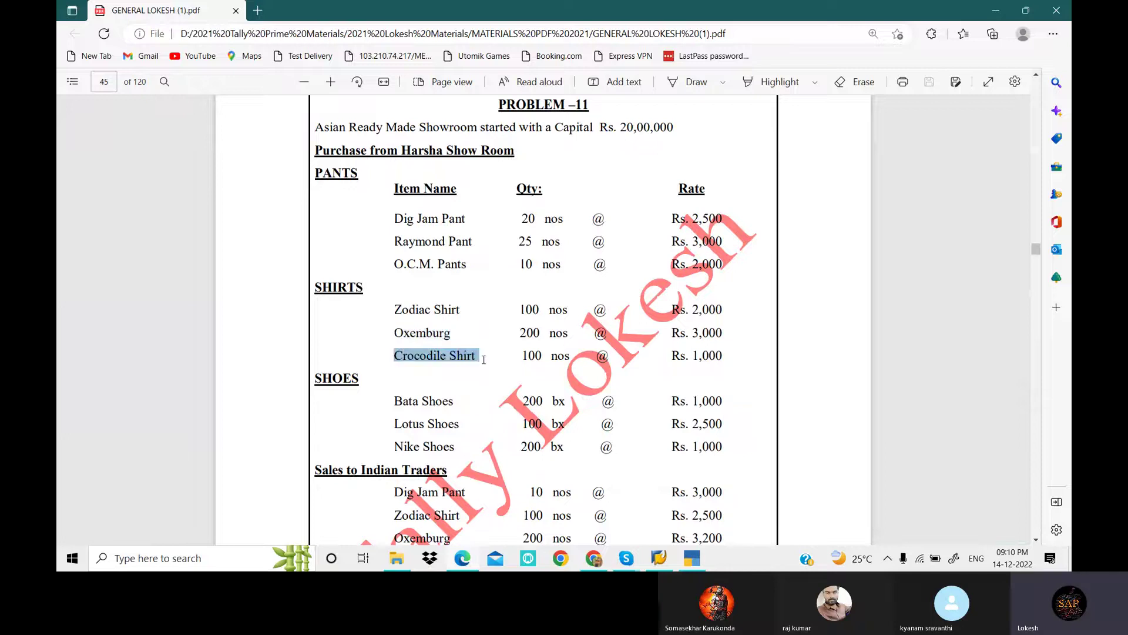
key("ctrl+c")
left_click(688, 562)
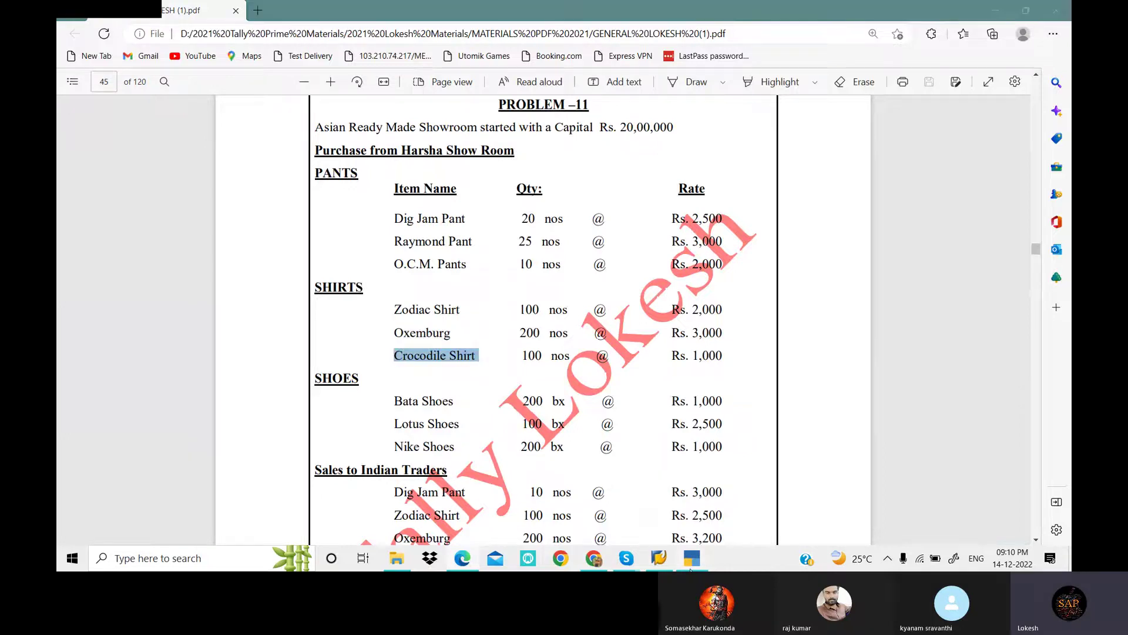
key("ctrl+v")
key("Return")
key("Return")
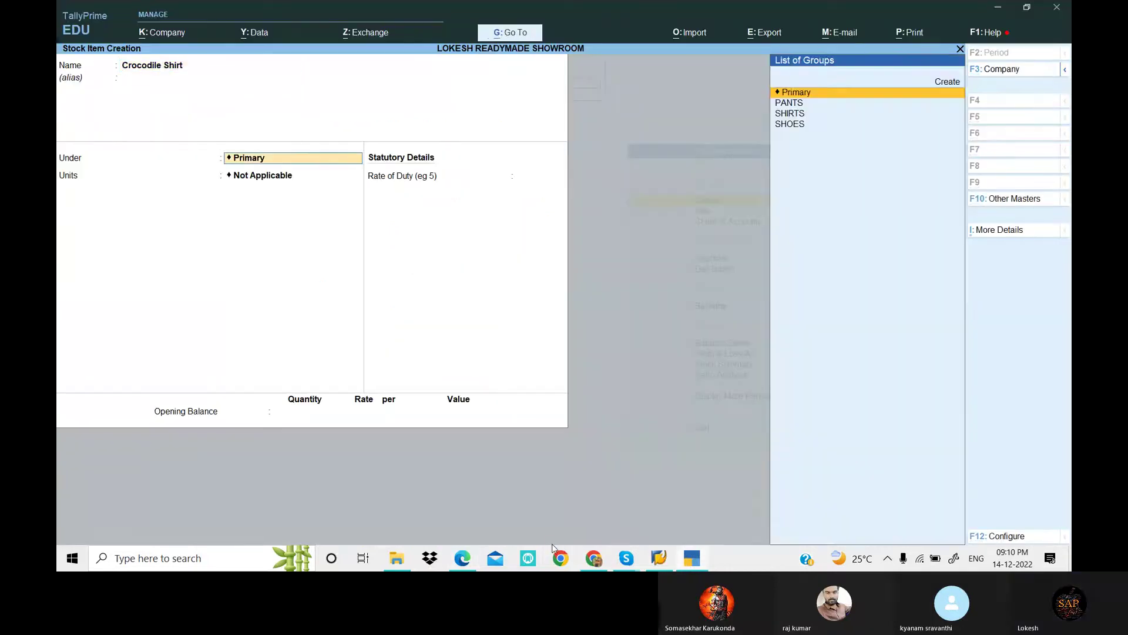
Step: Place Crocodile Shirt under the SHIRTS group with the unit nos and save the stock item
key("Down")
key("Down")
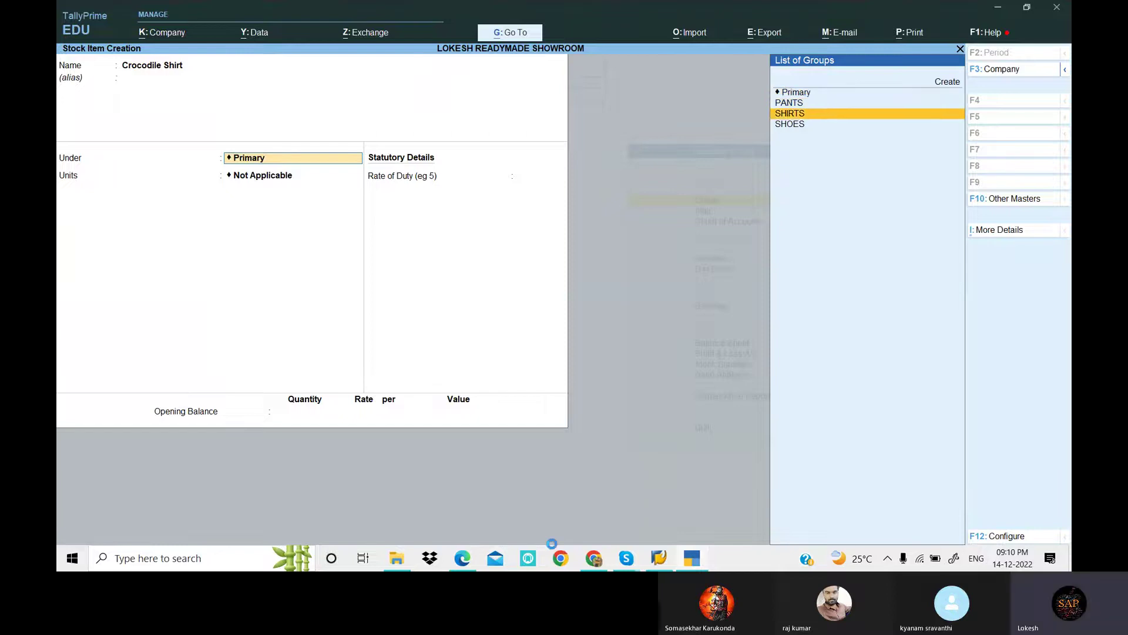
key("Return")
key("Down")
key("Down")
key("Down")
key("Down")
key("Return")
key("Return")
key("Return")
key("Return")
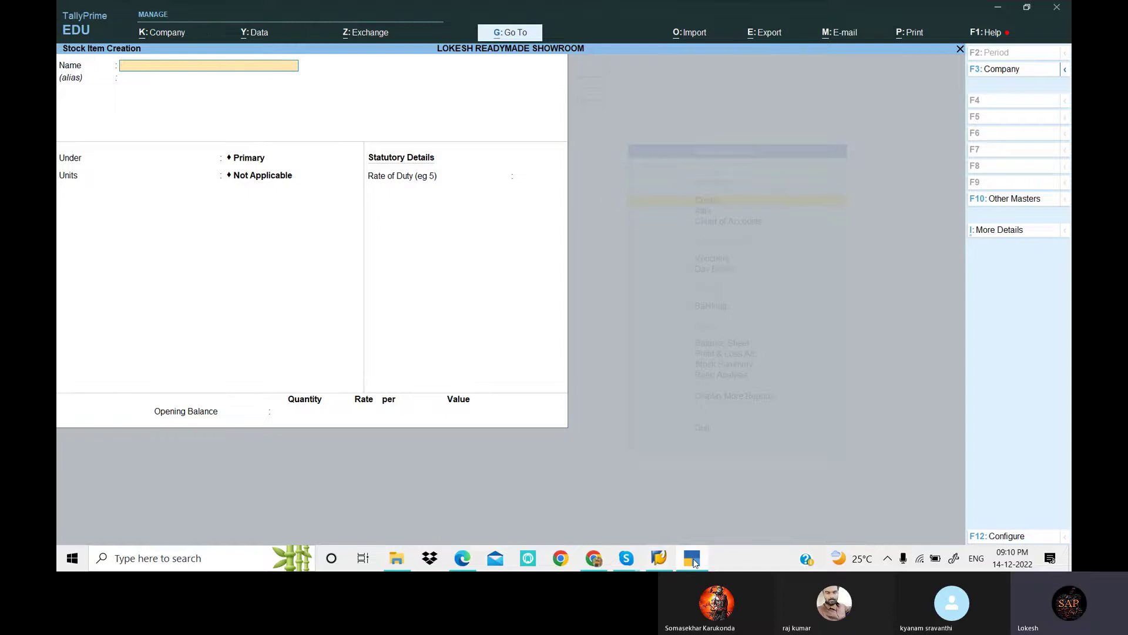
Step: Copy the name Bata Shoes from the PDF in Edge into the next stock item in TallyPrime, leaving the alias empty
key("alt+Tab")
scroll(425, 347, "down", 3)
left_click_drag(393, 330, 453, 333)
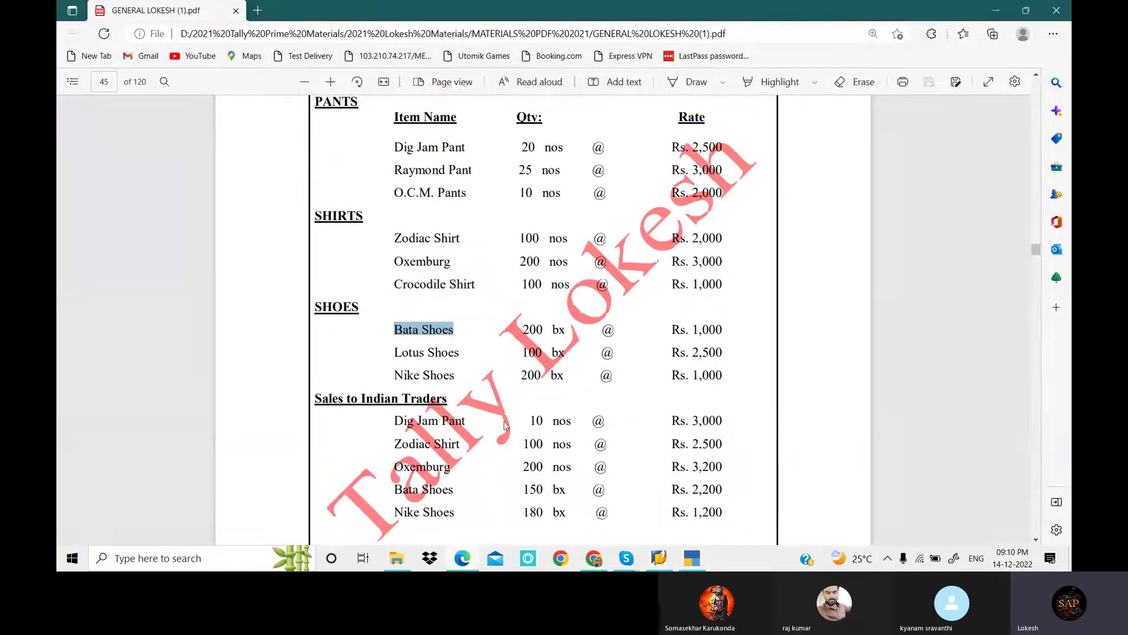
left_click(692, 559)
key("ctrl+alt+v")
key("Return")
key("Return")
Step: Place Bata Shoes under the SHOES group with the unit Bx and save the stock item without an opening balance
key("Down")
key("Down")
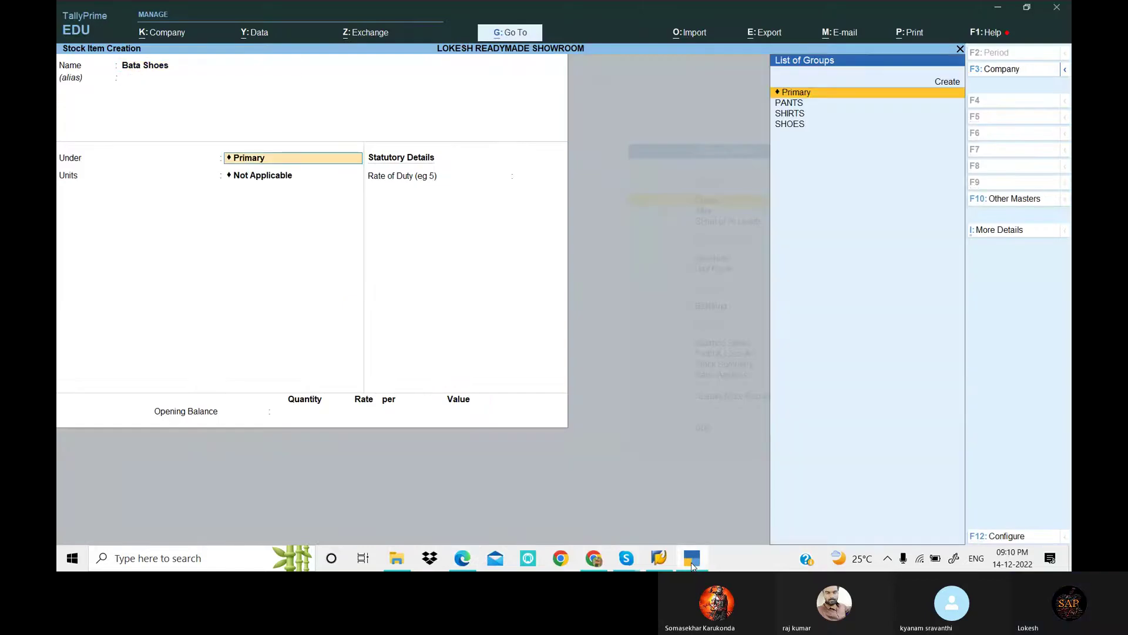
key("Return")
key("Down")
key("Down")
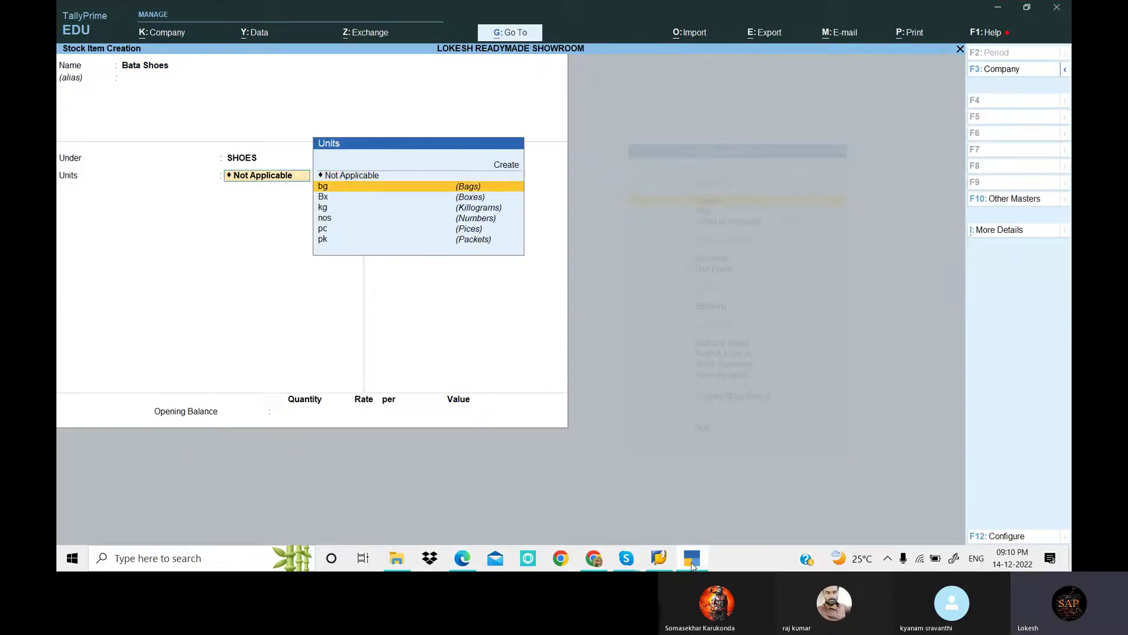
key("Return")
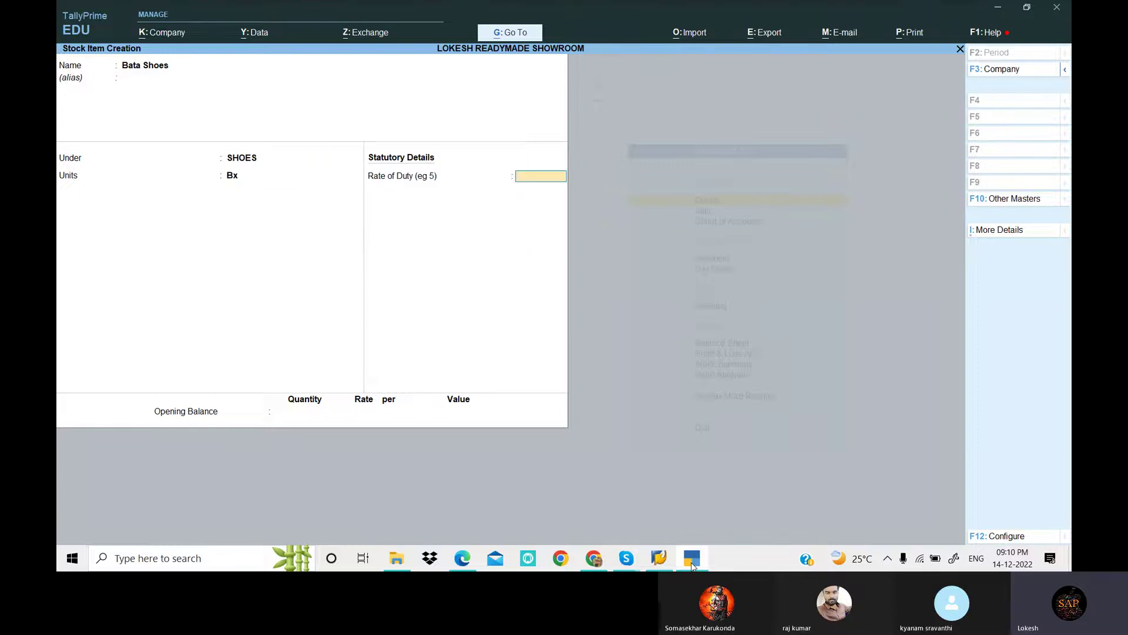
key("Return")
key("Return")
key("Return")
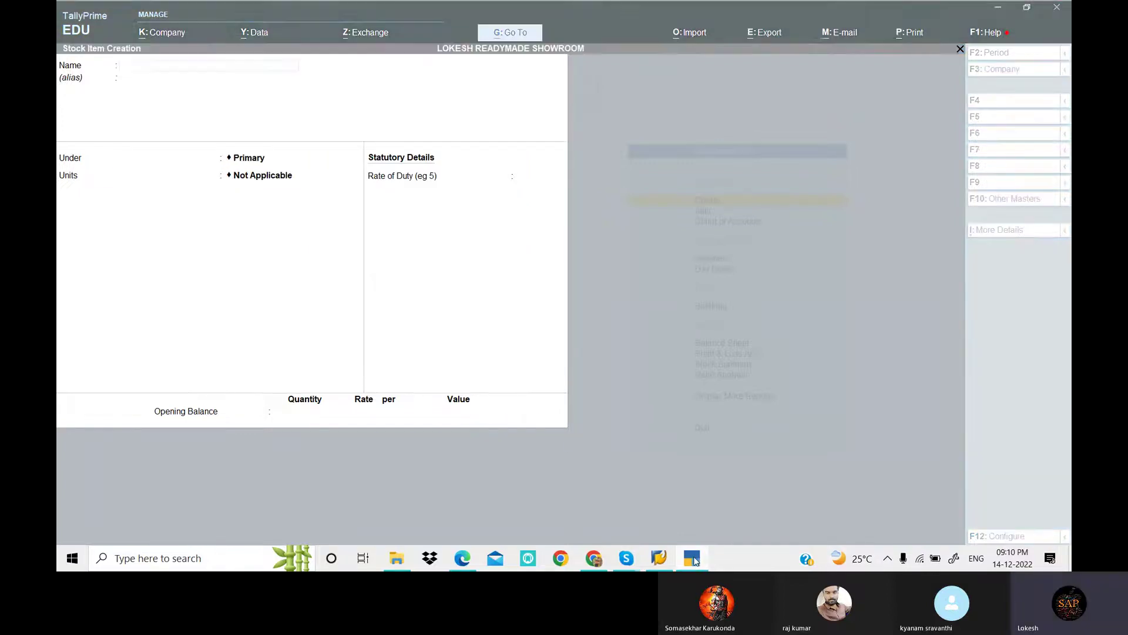
Step: Copy the name Lotus Shoes from the PDF in Edge into the next stock item in TallyPrime, leaving the alias empty
left_click(695, 560)
left_click_drag(393, 353, 460, 355)
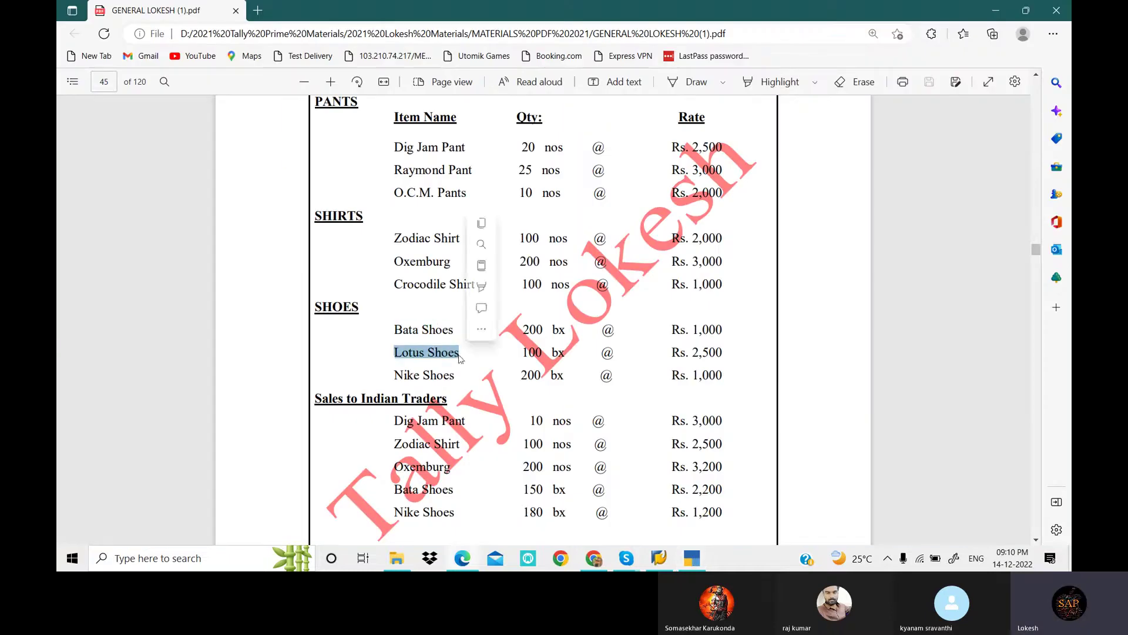
left_click(699, 565)
key("ctrl+alt+v")
key("Return")
key("Return")
Step: Place Lotus Shoes under the SHOES group with the unit Bx and save the stock item
key("Down")
key("Down")
key("Down")
key("Return")
key("Down")
key("Return")
key("Return")
key("Return")
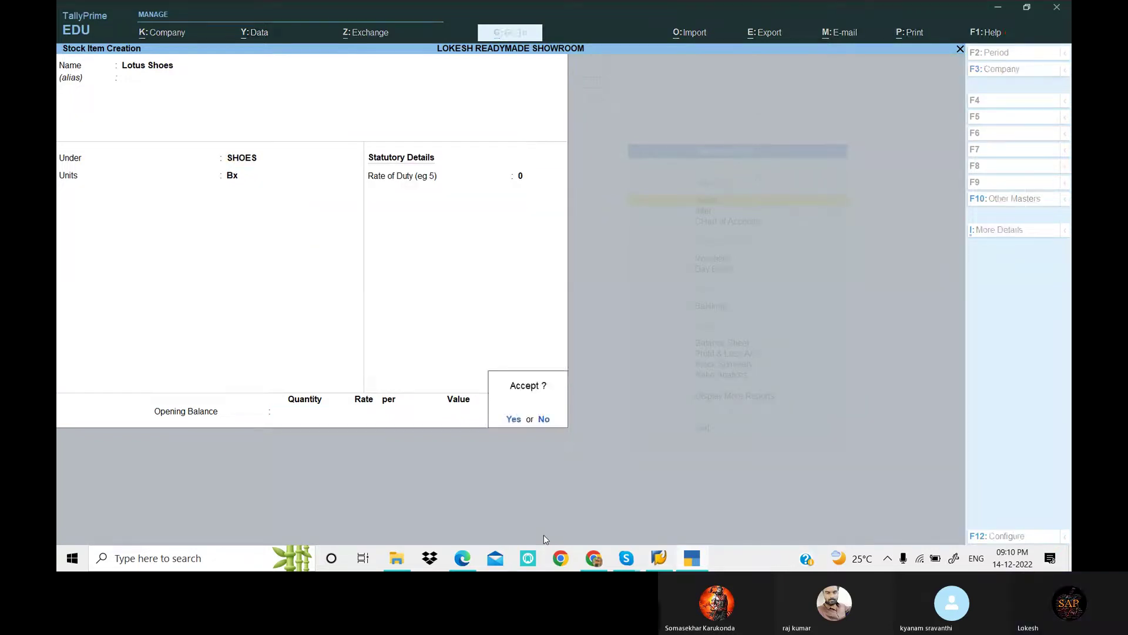
key("Return")
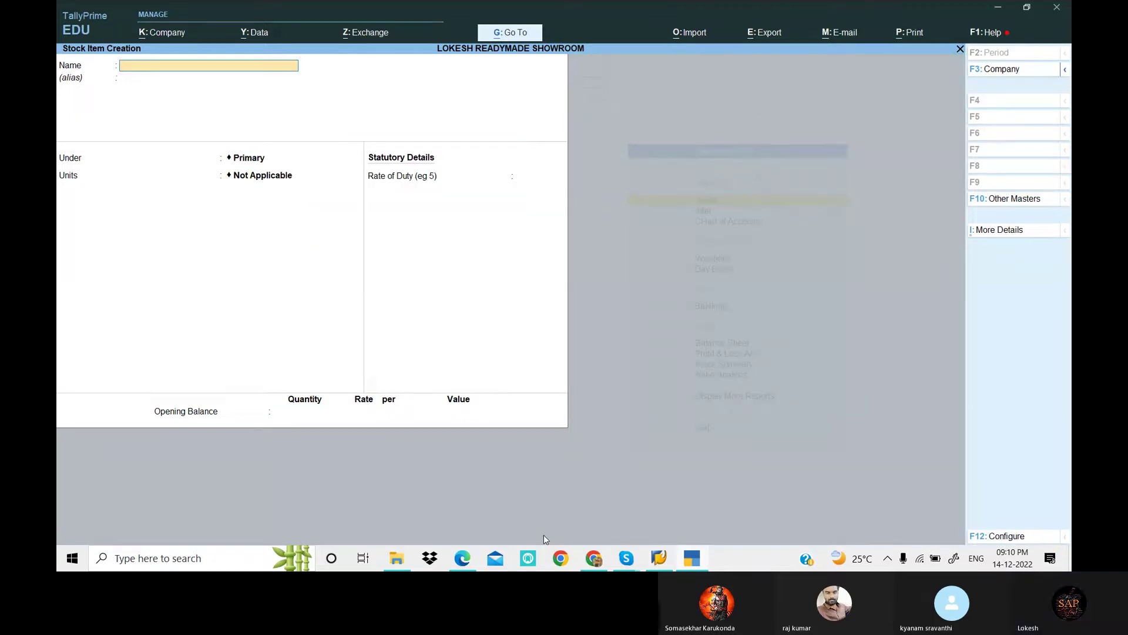
Step: Copy the name Nike Shoes from the PDF in Edge into the next stock item in TallyPrime, leaving the alias empty
left_click(694, 559)
left_click(397, 374)
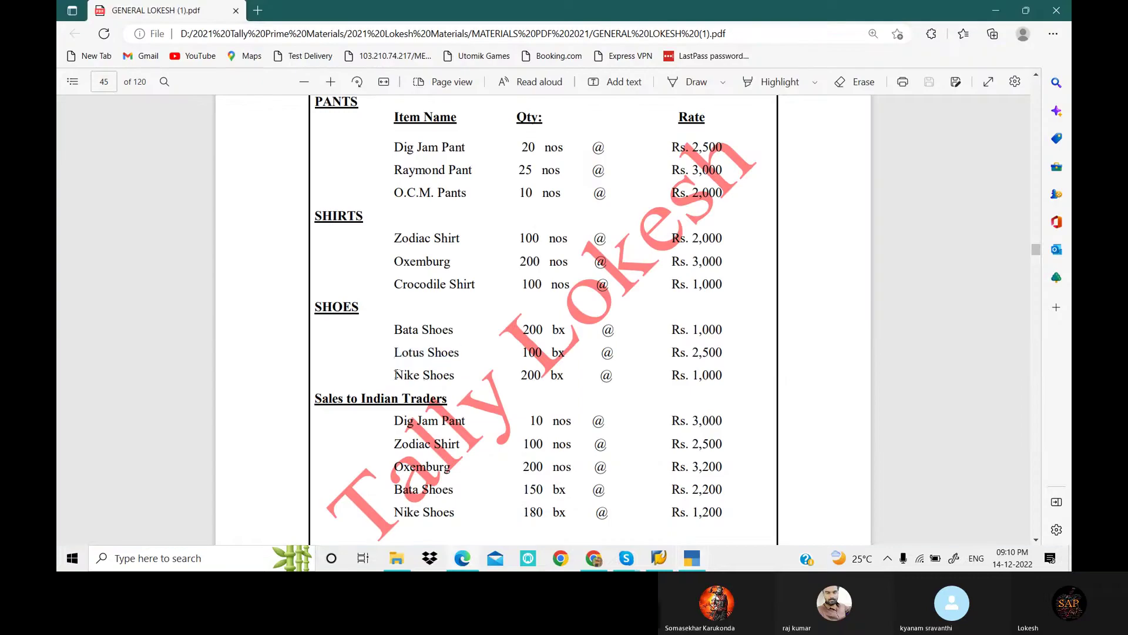
left_click_drag(397, 375, 453, 378)
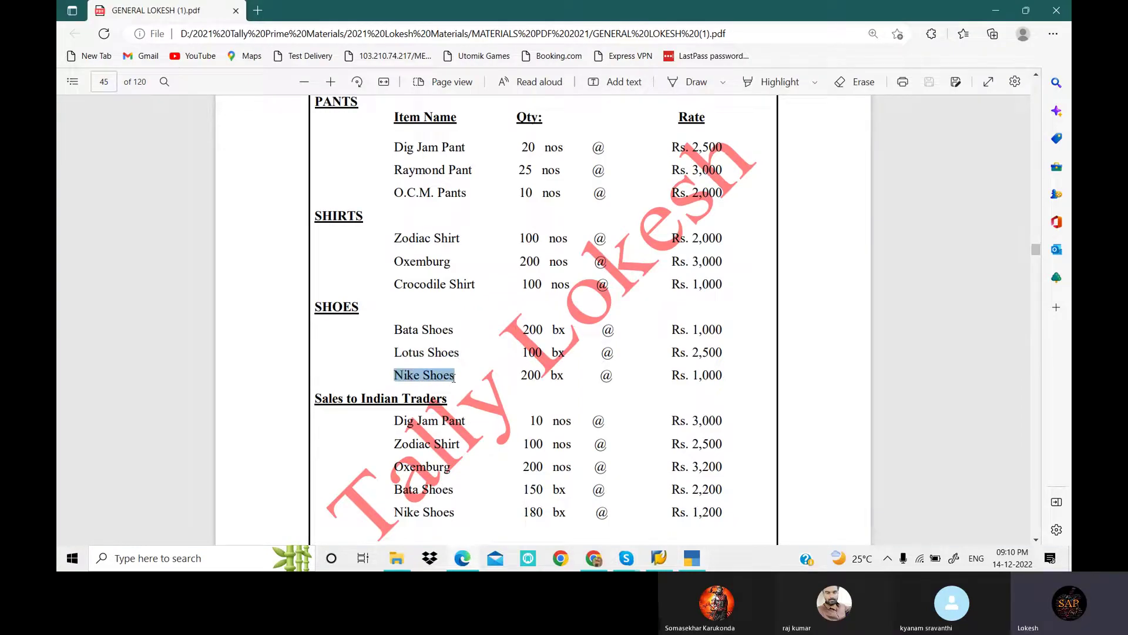
left_click(691, 557)
key("ctrl+alt+v")
key("Return")
key("Return")
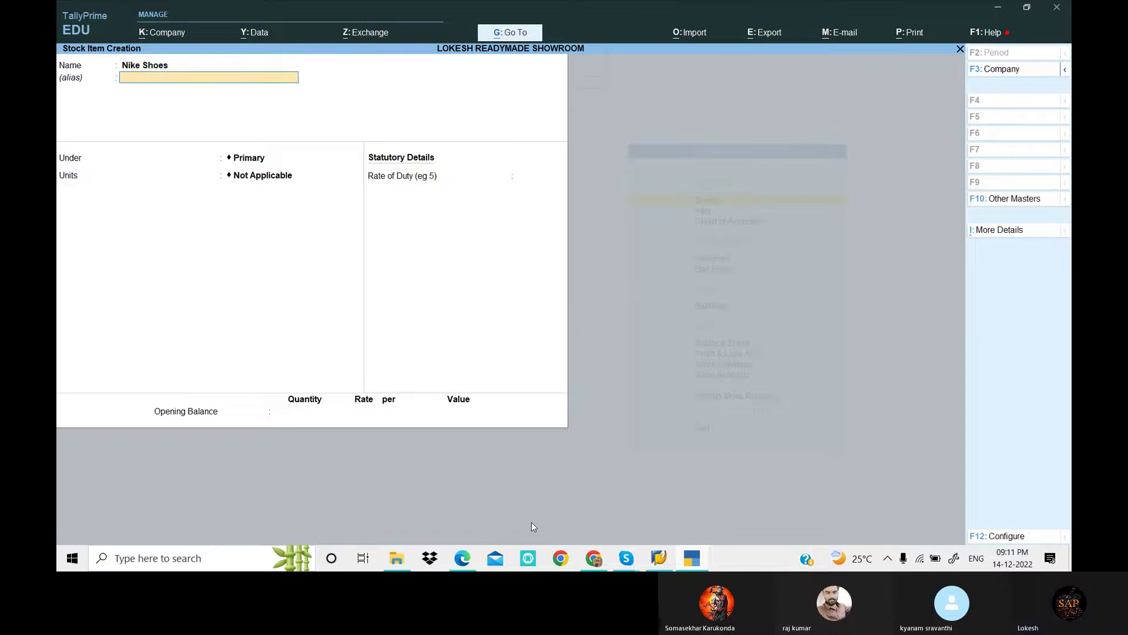
Step: Place Nike Shoes under the SHOES group with the unit Bx and save the stock item
key("Down")
key("Down")
key("Down")
key("Return")
key("Down")
key("Down")
key("Return")
key("Return")
key("Return")
key("Return")
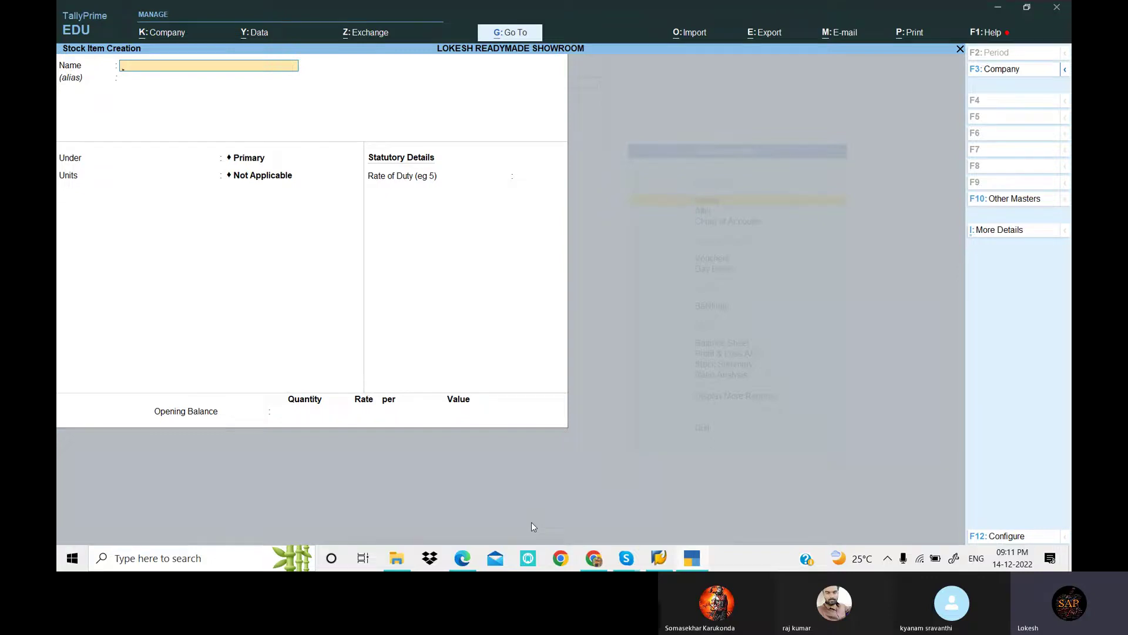
Step: Quit stock item creation back to the Gateway of Tally and open a new receipt voucher
key("Escape")
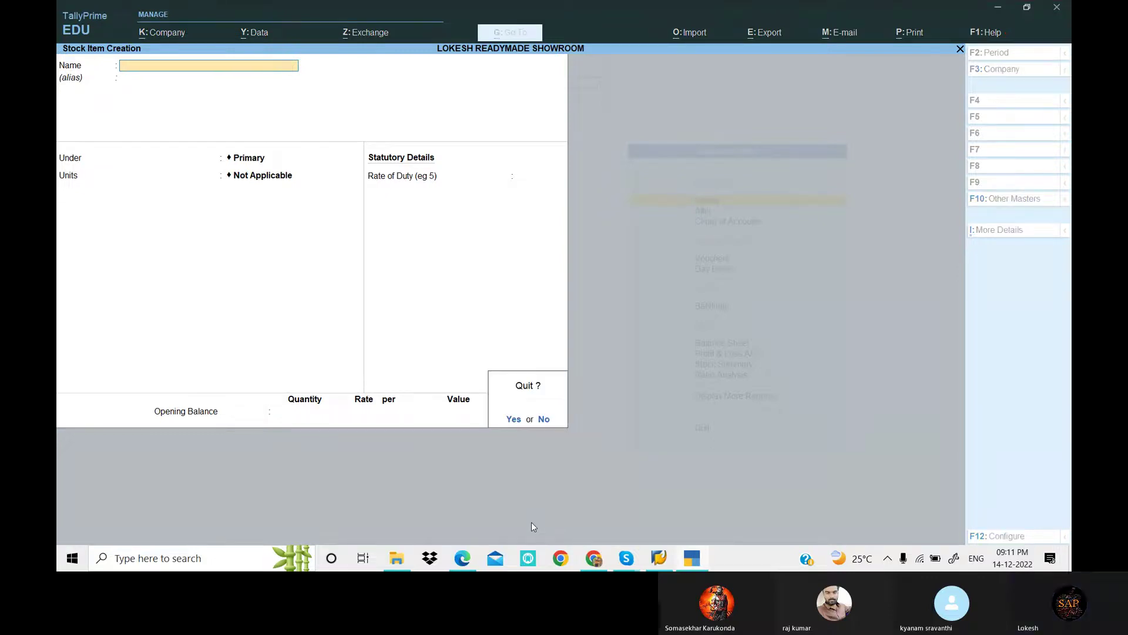
key("y")
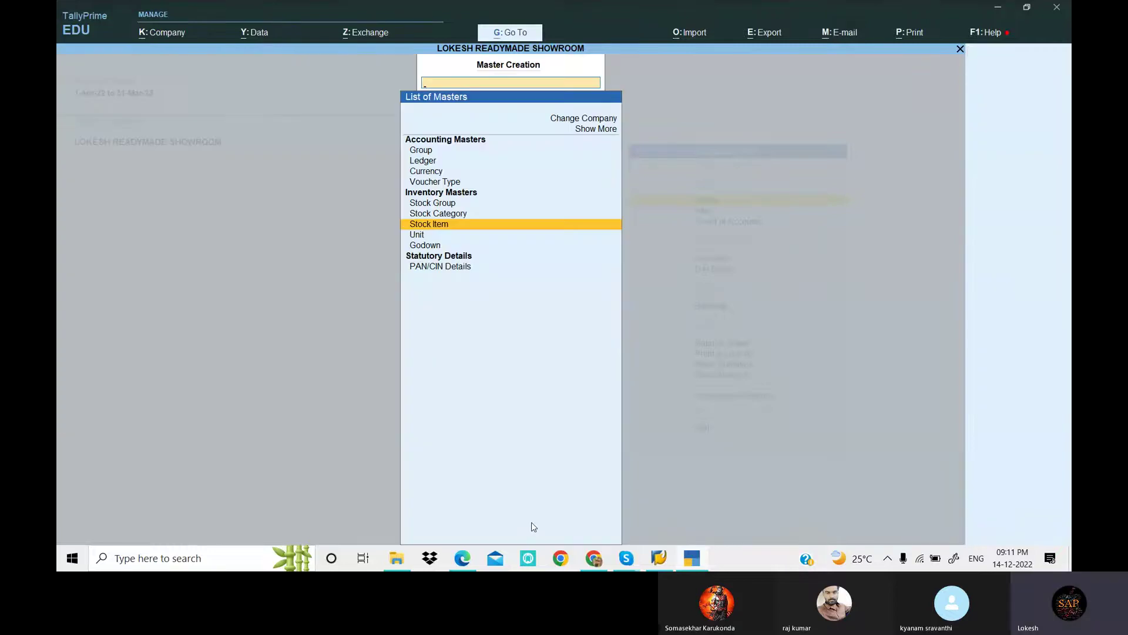
key("Escape")
key("Down")
key("Down")
key("Down")
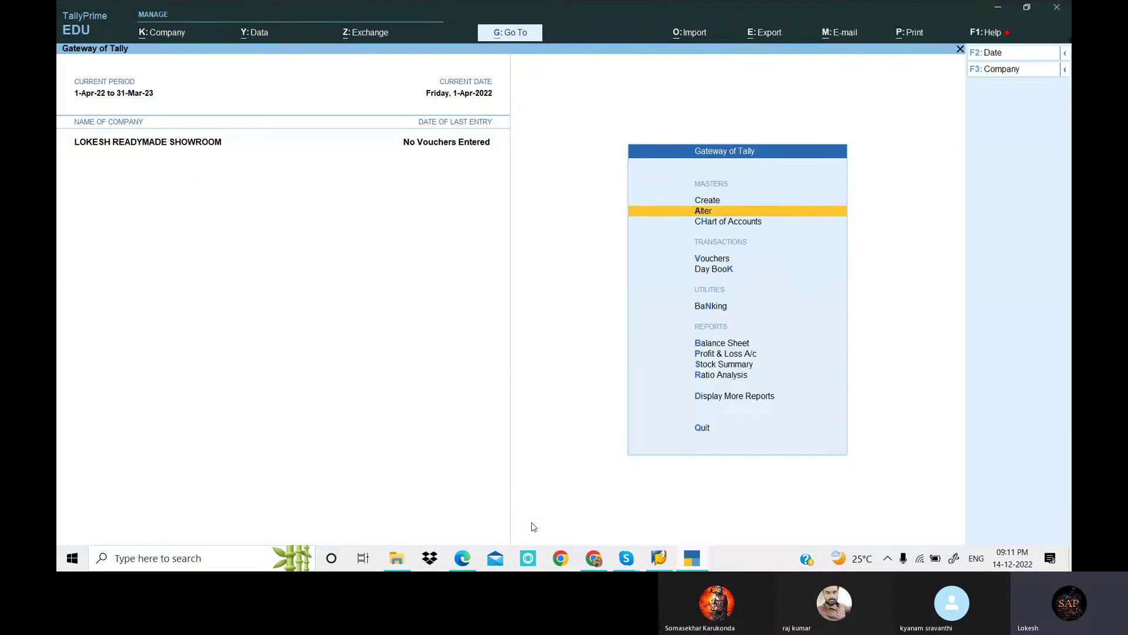
key("Return")
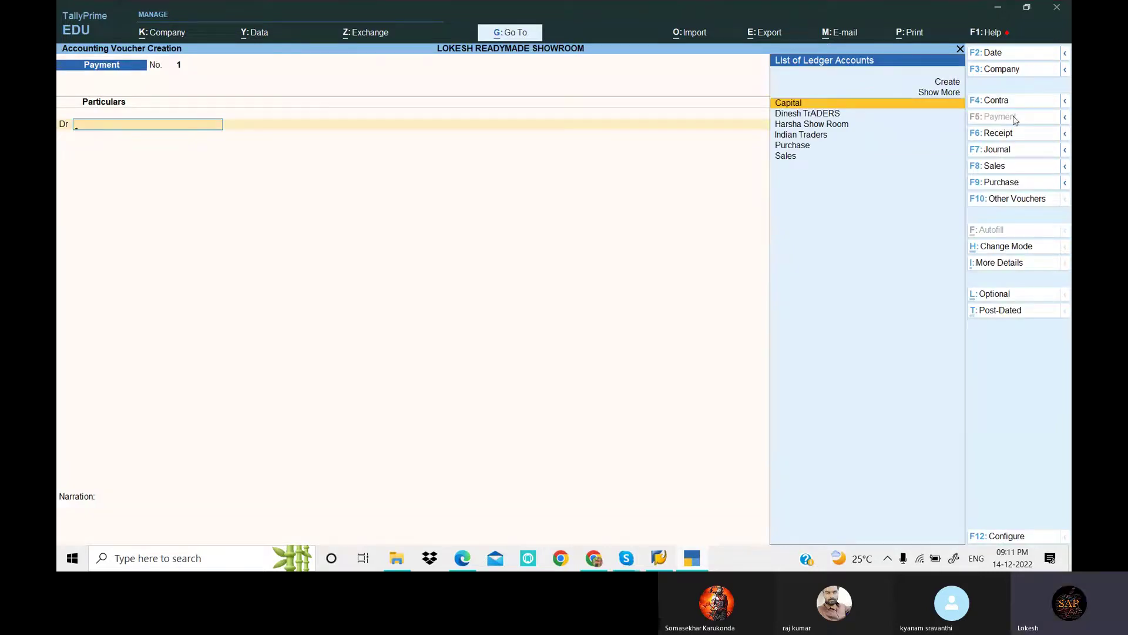
left_click(1011, 135)
Step: Credit the Capital ledger with 20,00,000 in the receipt voucher, checking the amount in the PDF in Edge
key("Return")
key("alt+Tab")
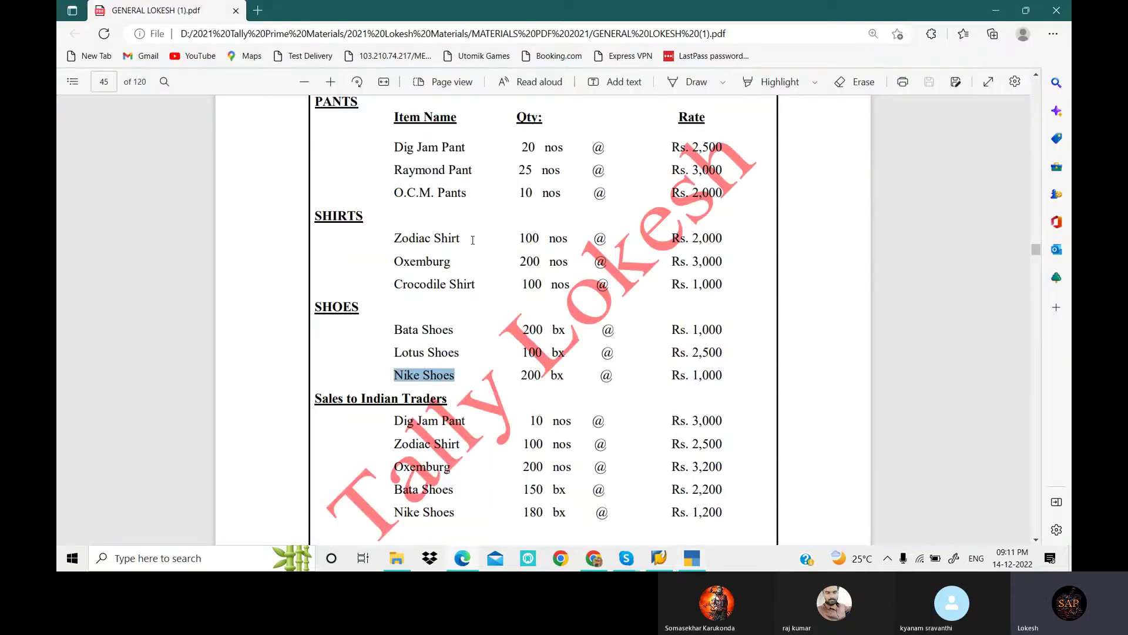
scroll(468, 195, "up", 3)
key("alt+Tab")
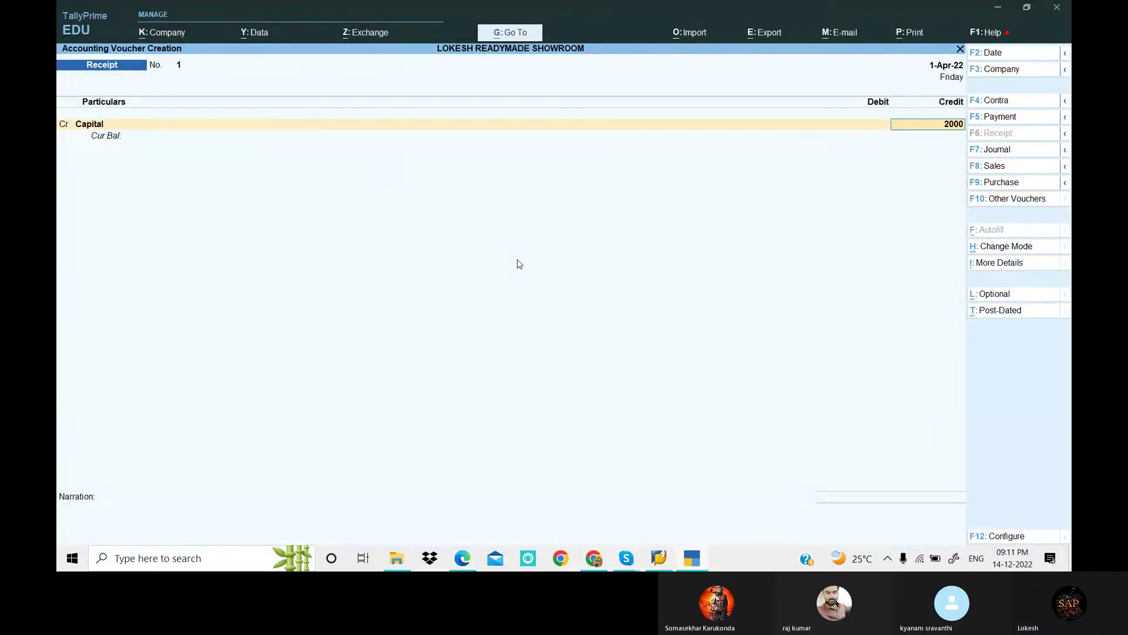
type("000")
key("Return")
Step: Debit Cash with 20,00,000, leave the narration empty and save the receipt voucher
key("Return")
key("Return")
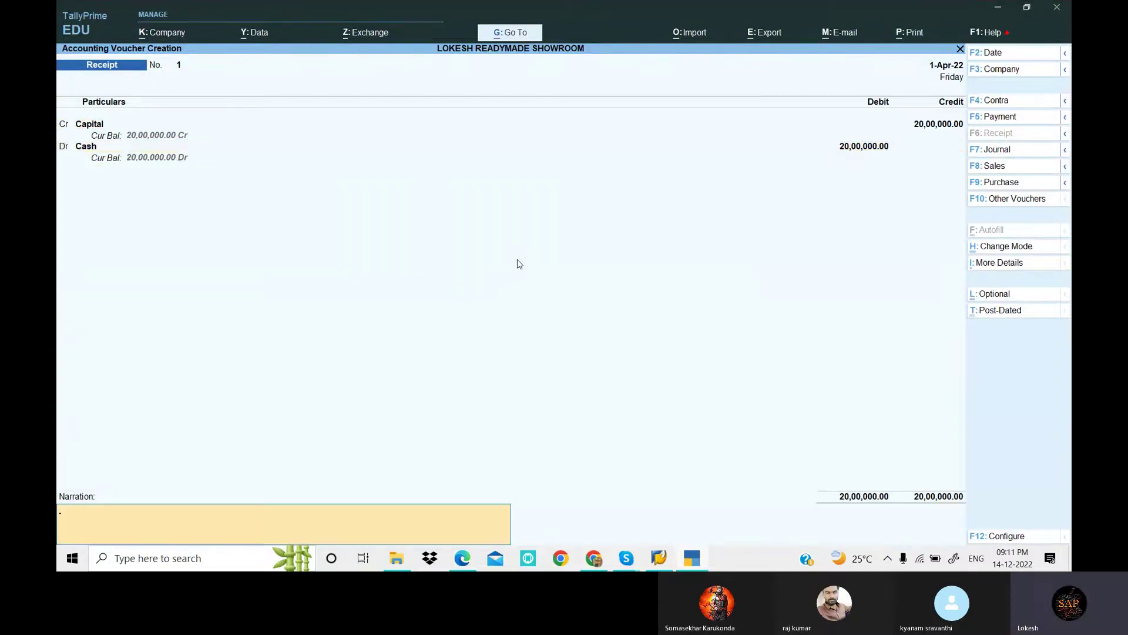
key("Return")
key("Return")
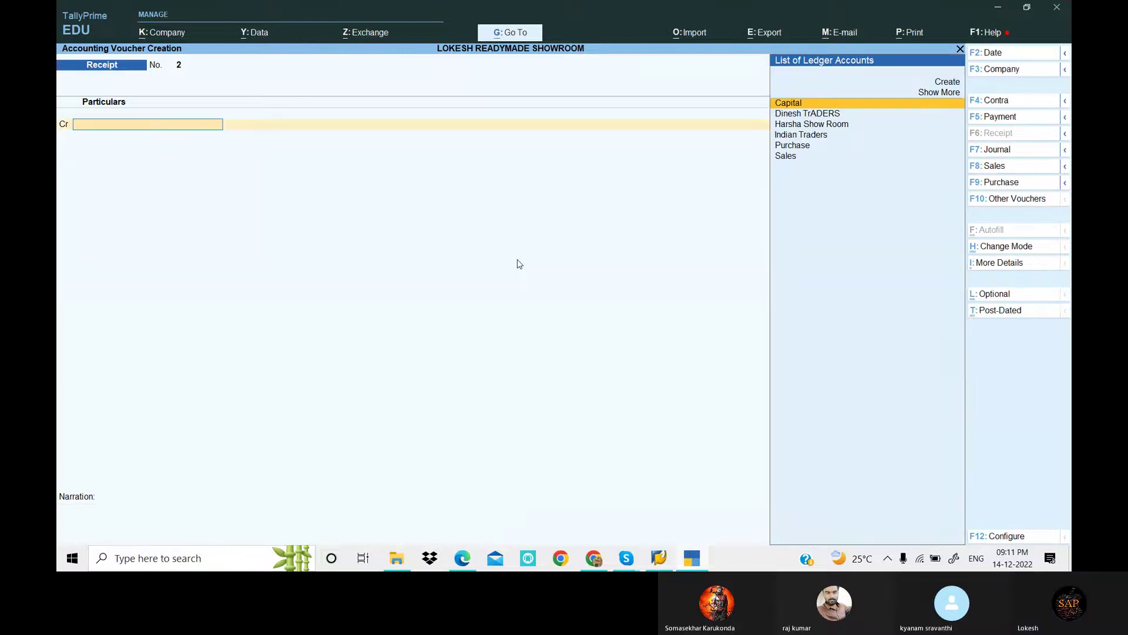
Step: Start a purchase voucher, consult the purchase details in the PDF in Edge, and leave the supplier invoice number and date empty
left_click(1013, 182)
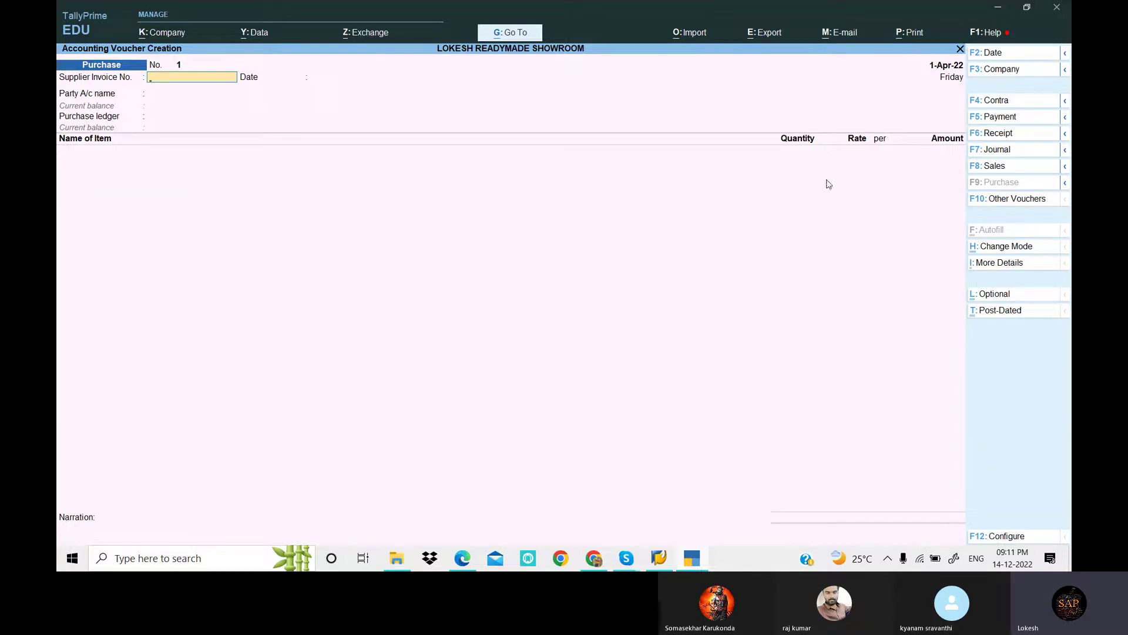
left_click(693, 561)
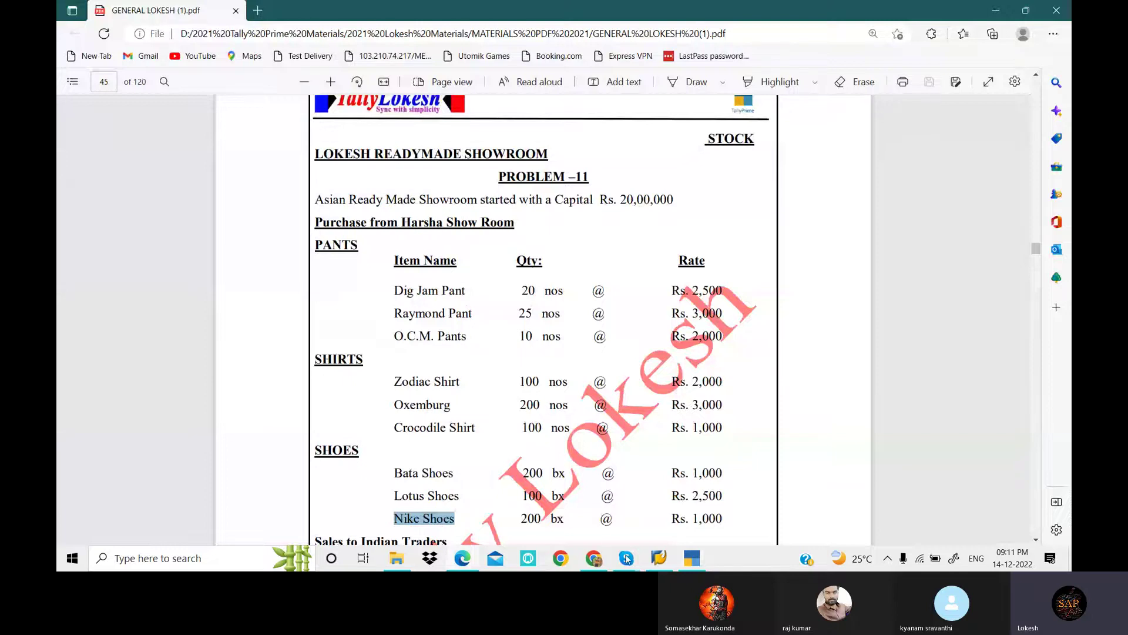
left_click(692, 558)
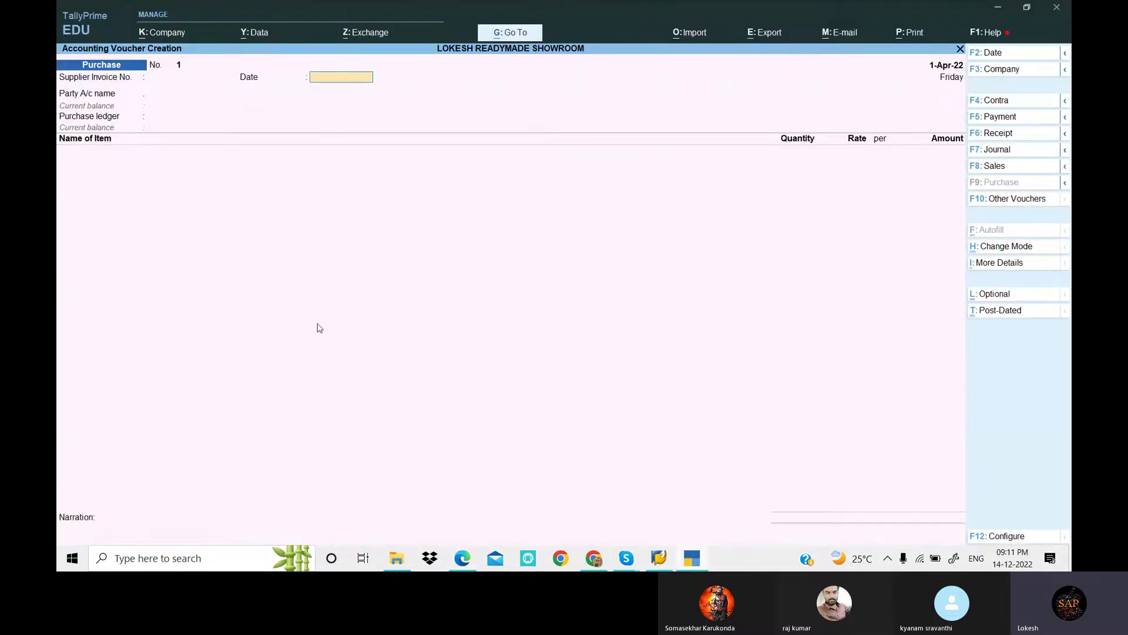
key("Return")
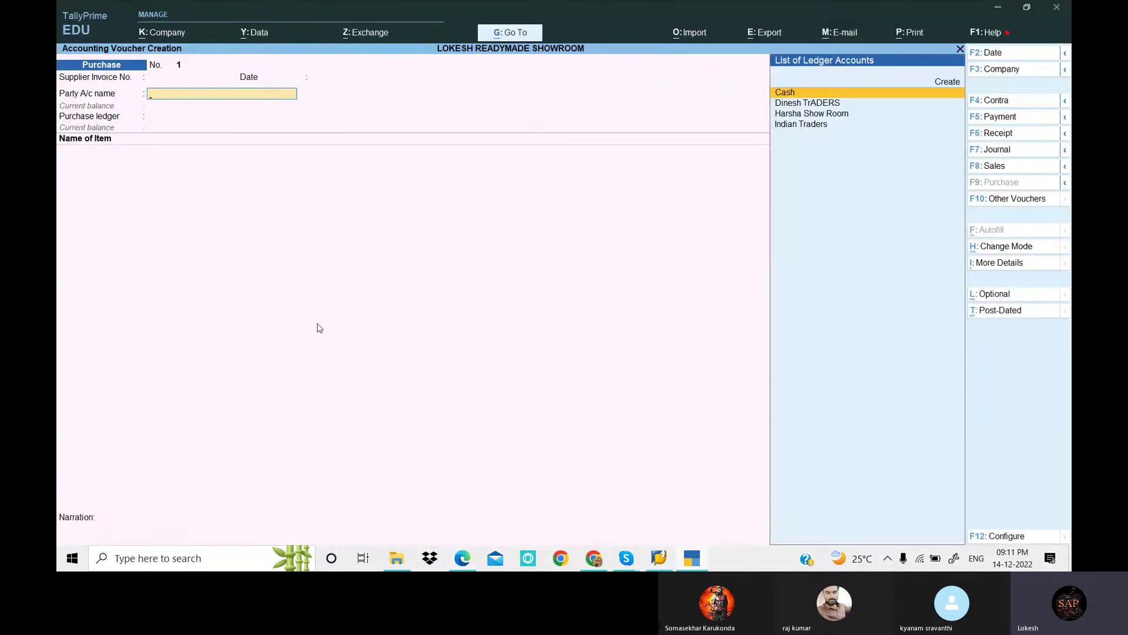
Step: Choose Harsha Show Room as the party, leave its receipt and party details at their defaults, and select the Purchase ledger
key("Down")
key("Down")
key("Return")
key("Return")
key("Return")
key("Return")
key("Return")
key("Return")
key("Return")
key("Return")
key("Return")
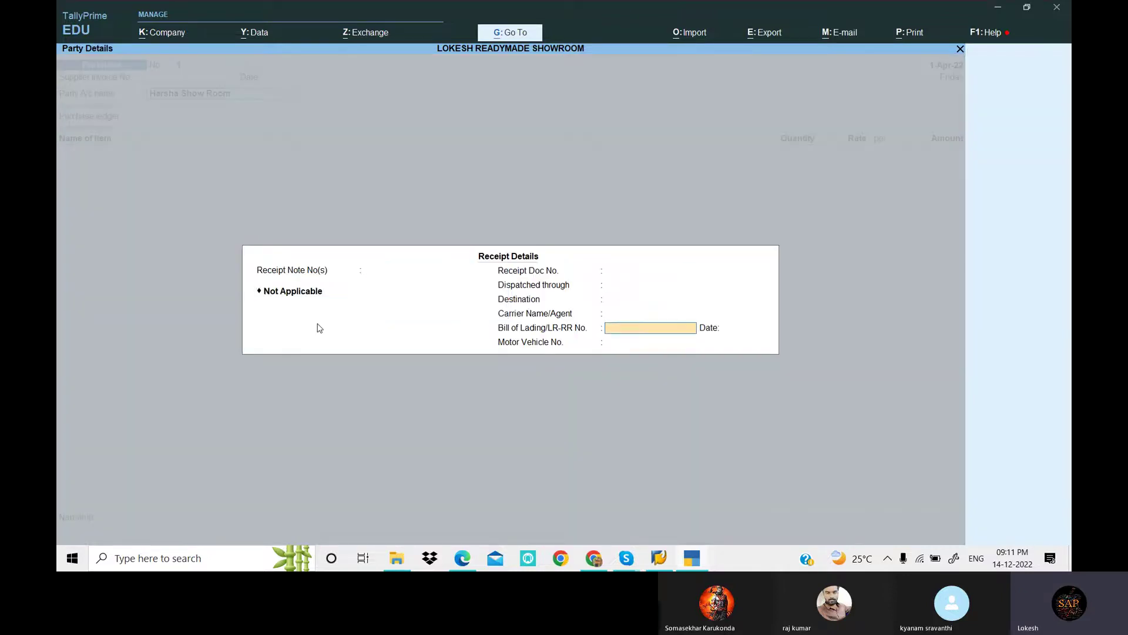
key("Return")
key("Return")
key("Return")
key("Return")
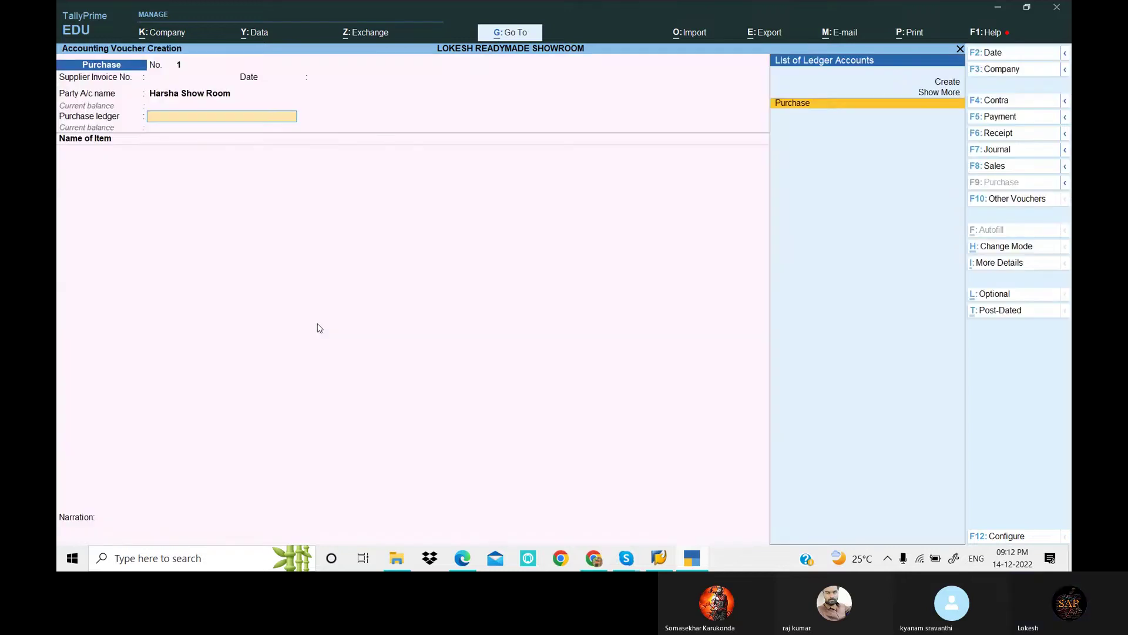
key("Return")
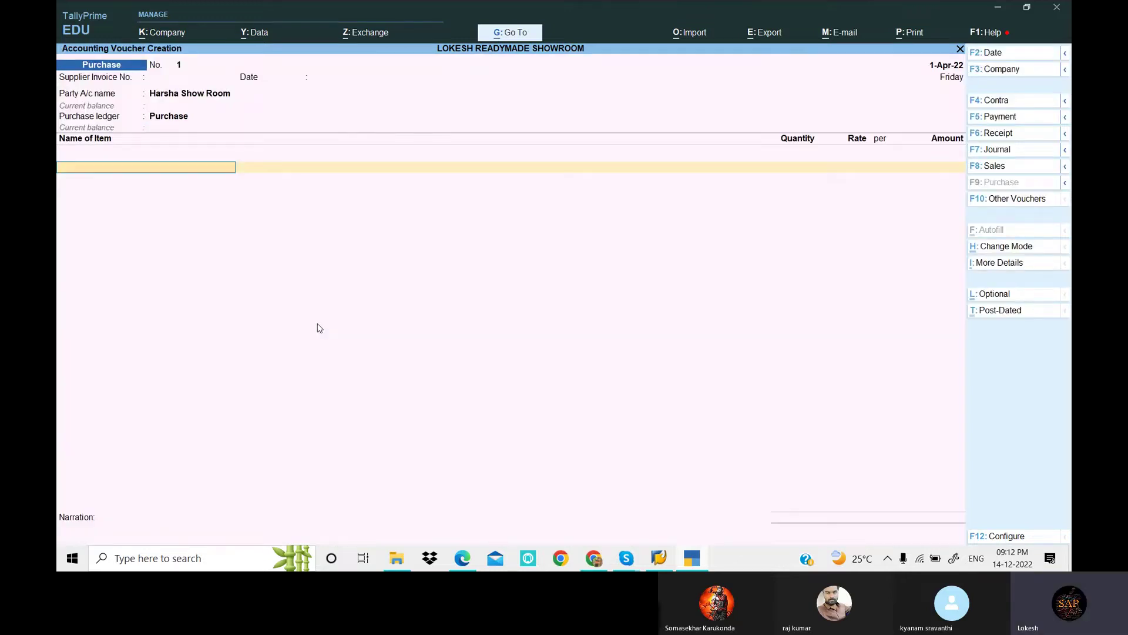
Step: Add Dig Jam Pant to the purchase voucher with 20 nos at 2,500 and no tracking number, checking the PDF in Edge
type("D")
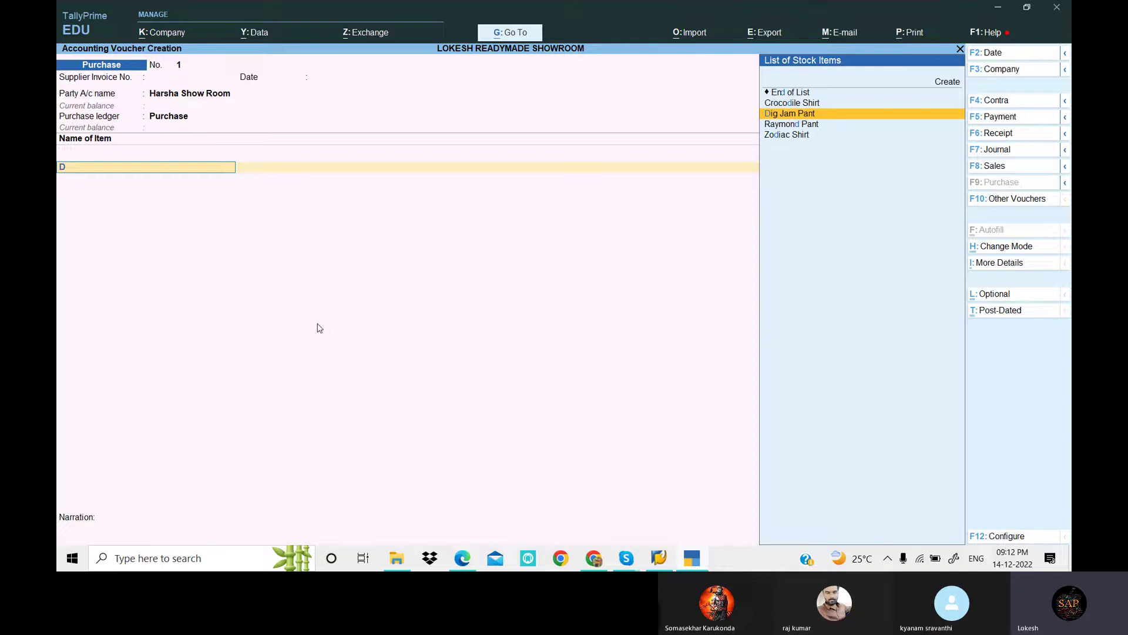
key("Return")
key("Return")
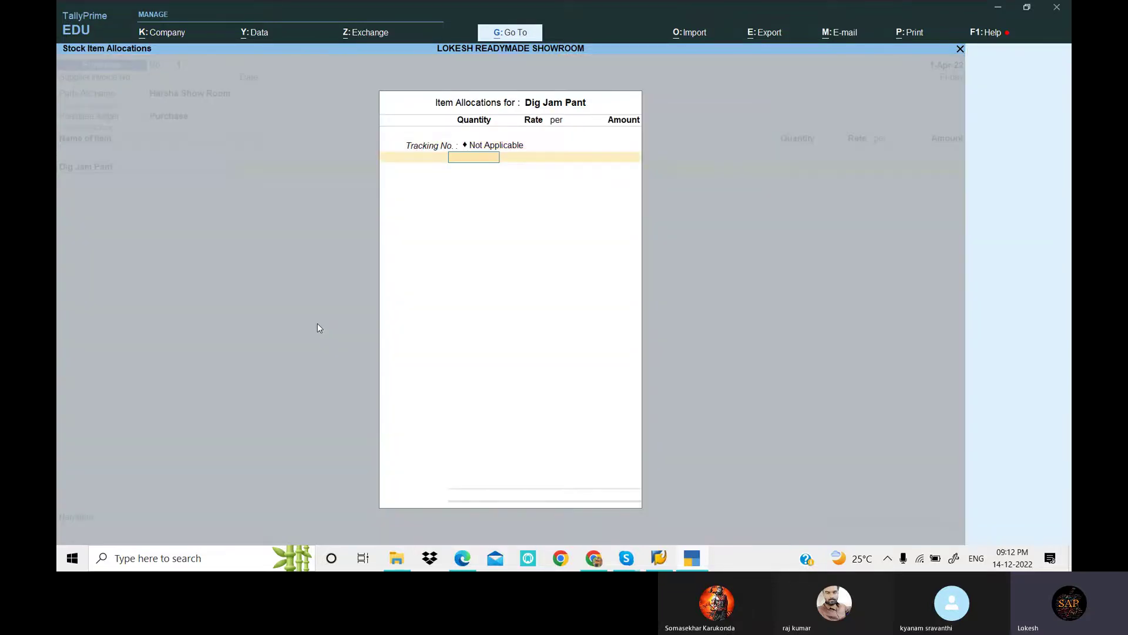
key("alt+Tab")
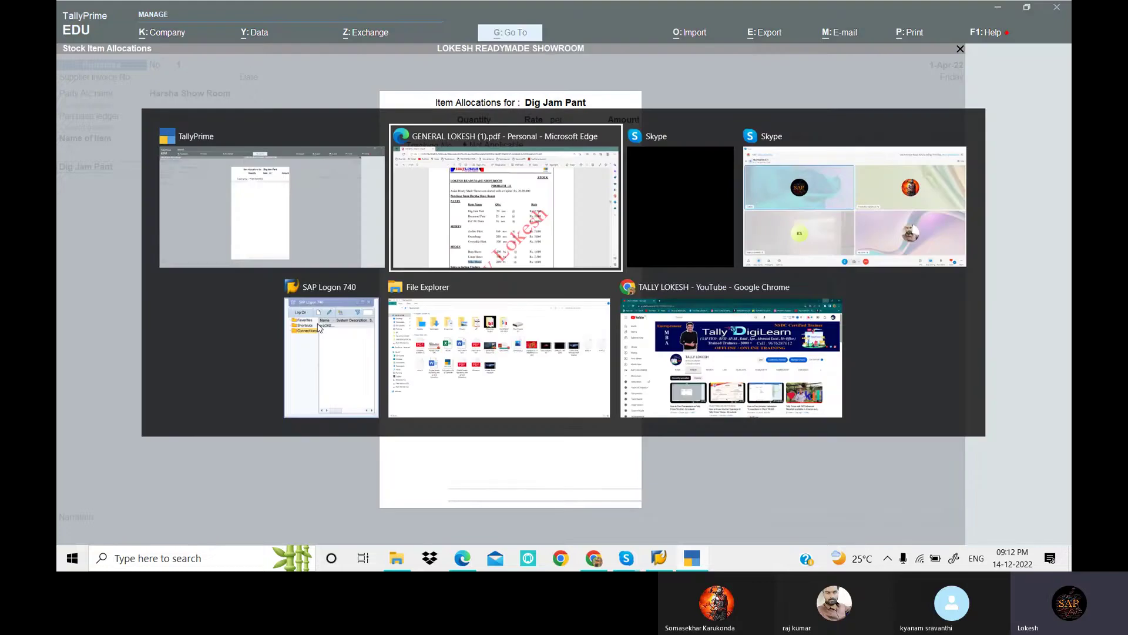
key("alt+Tab")
type("20")
key("Return")
type("2,500")
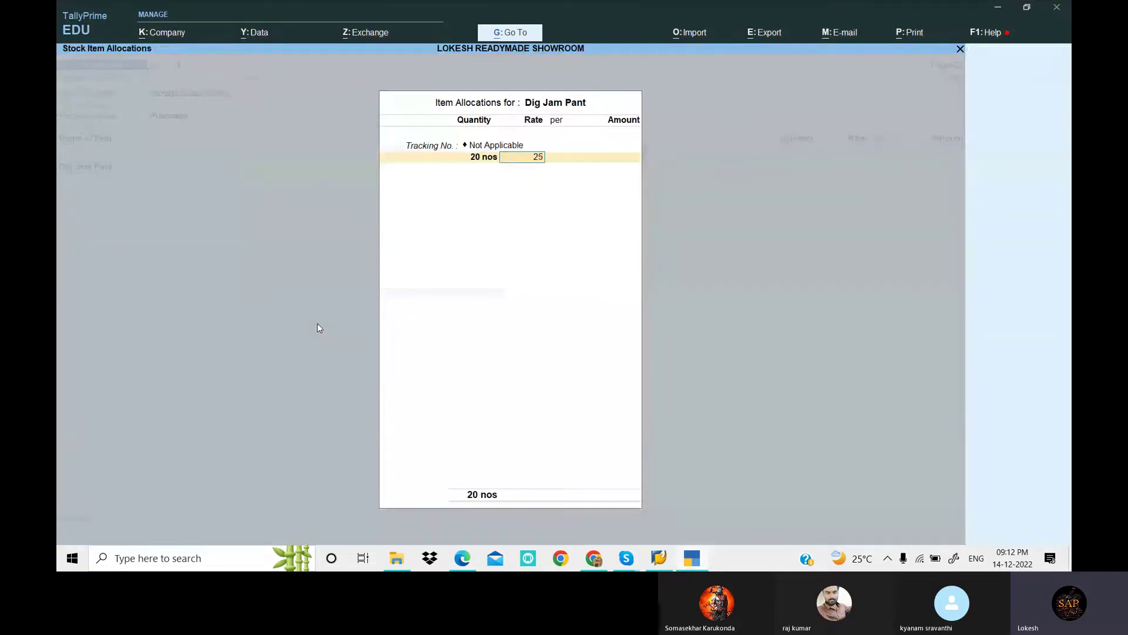
key("Return")
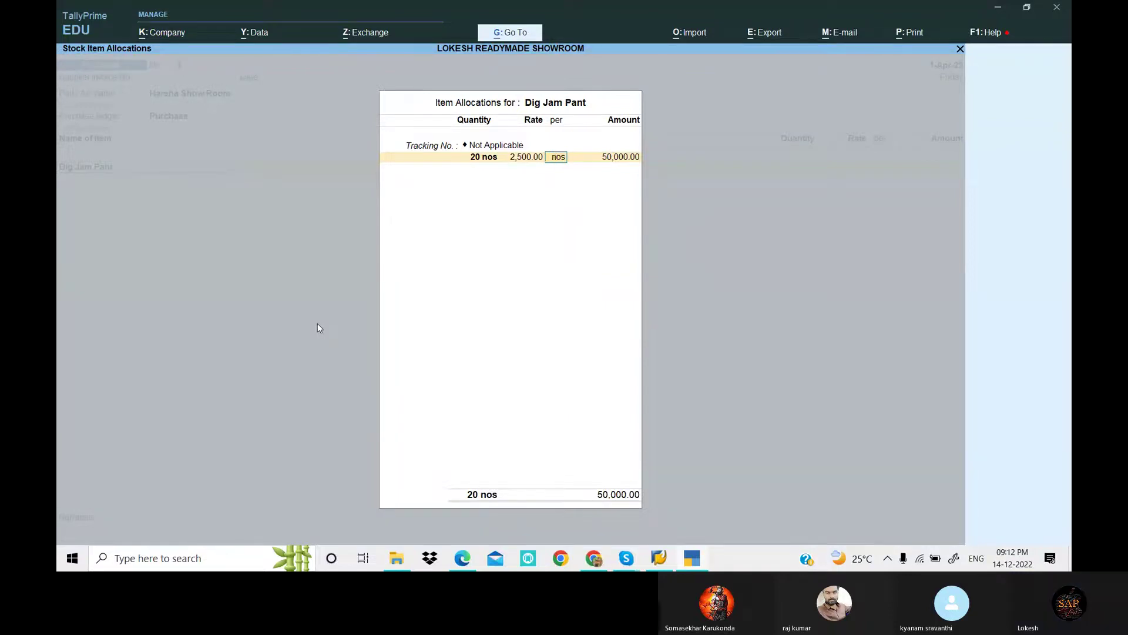
key("Return")
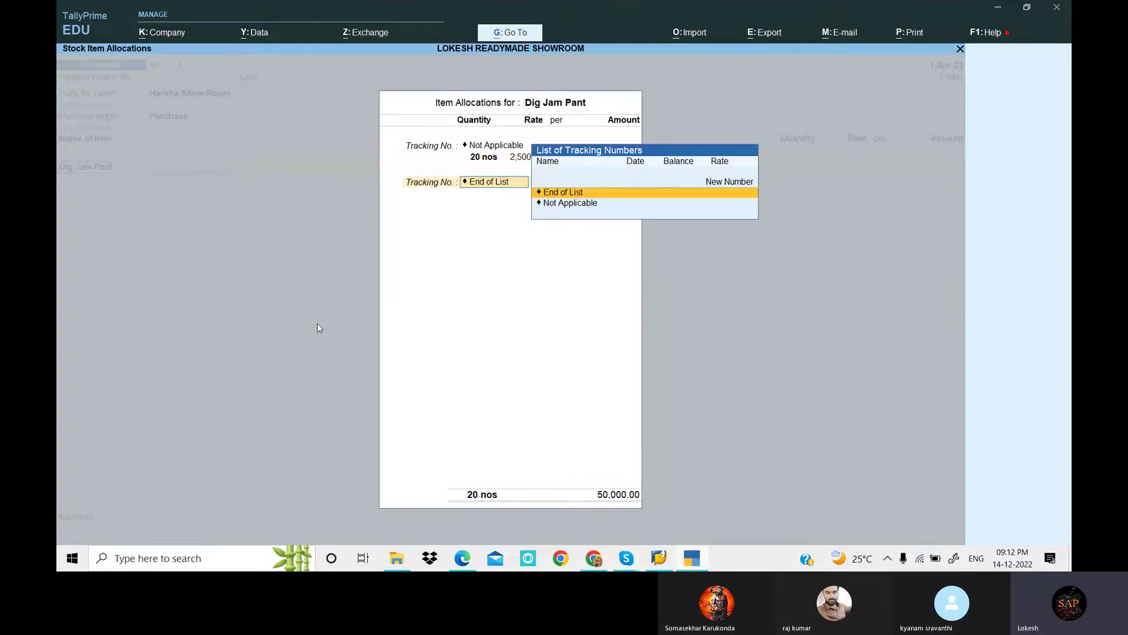
key("Return")
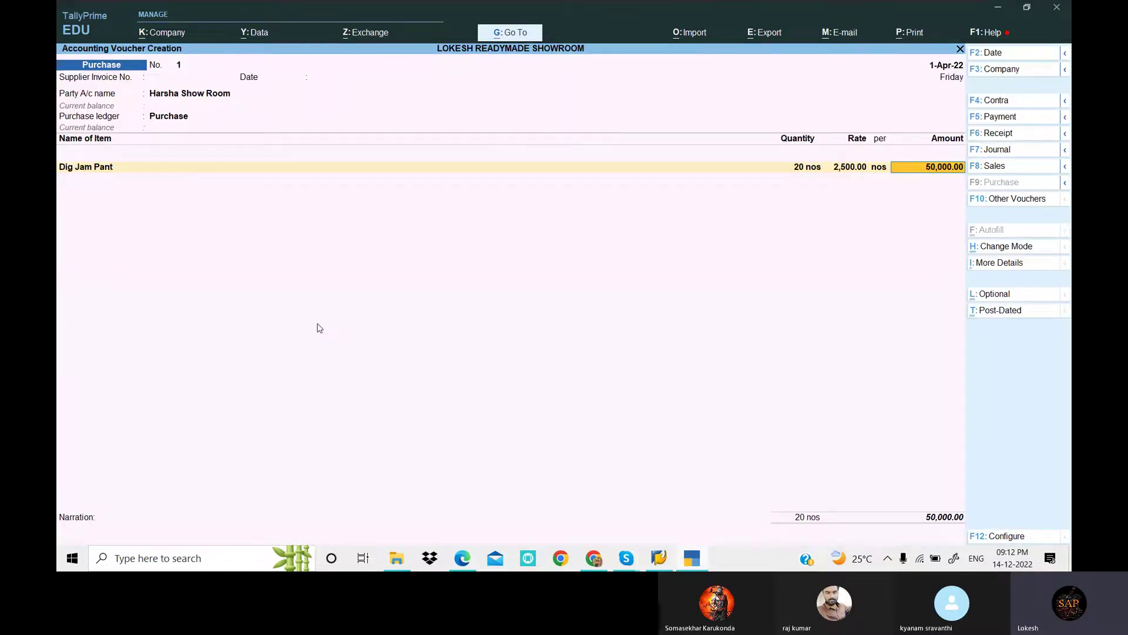
key("Return")
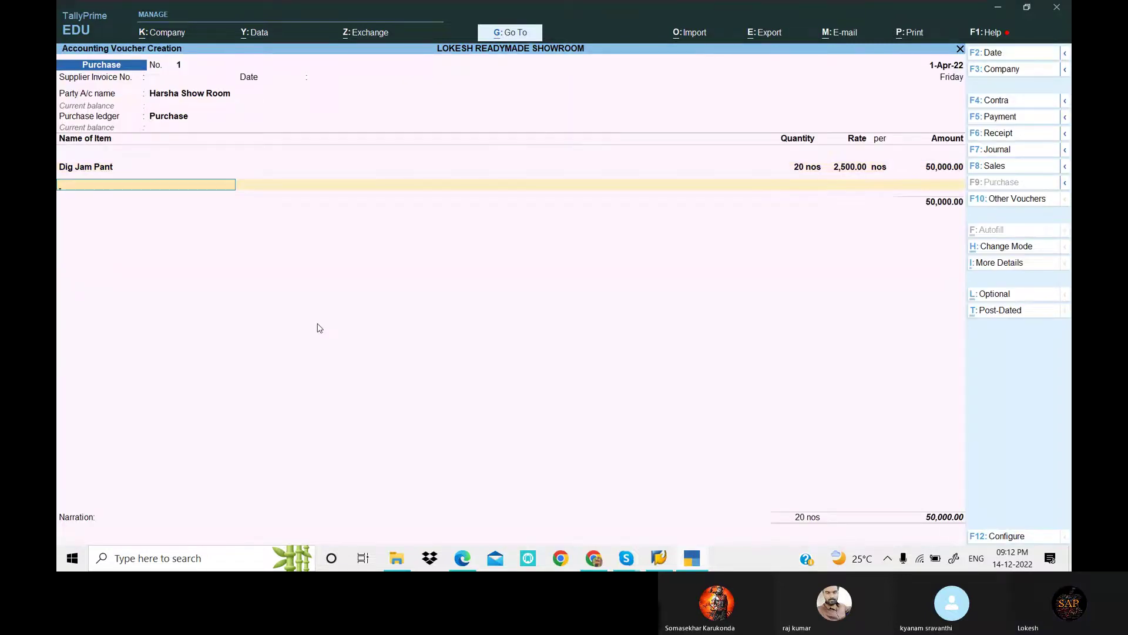
Step: Add Raymond Pant to the purchase voucher with 25 nos at 3,000, checking the item's figures in the PDF in Edge
key("ctrl")
key("alt+Tab")
key("alt+Tab")
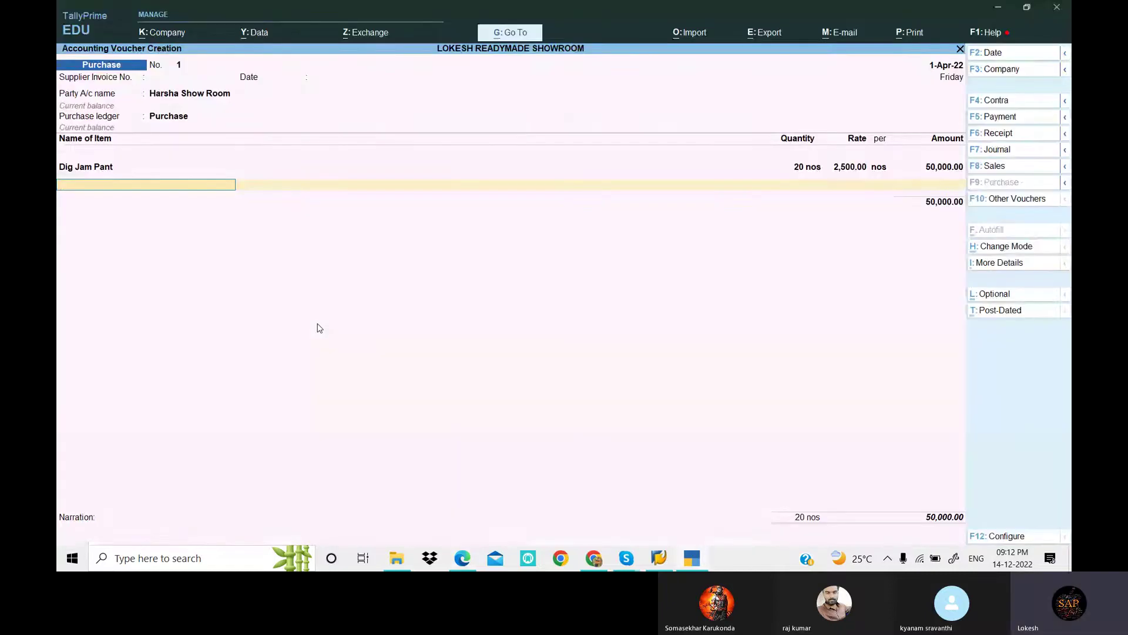
key("Return")
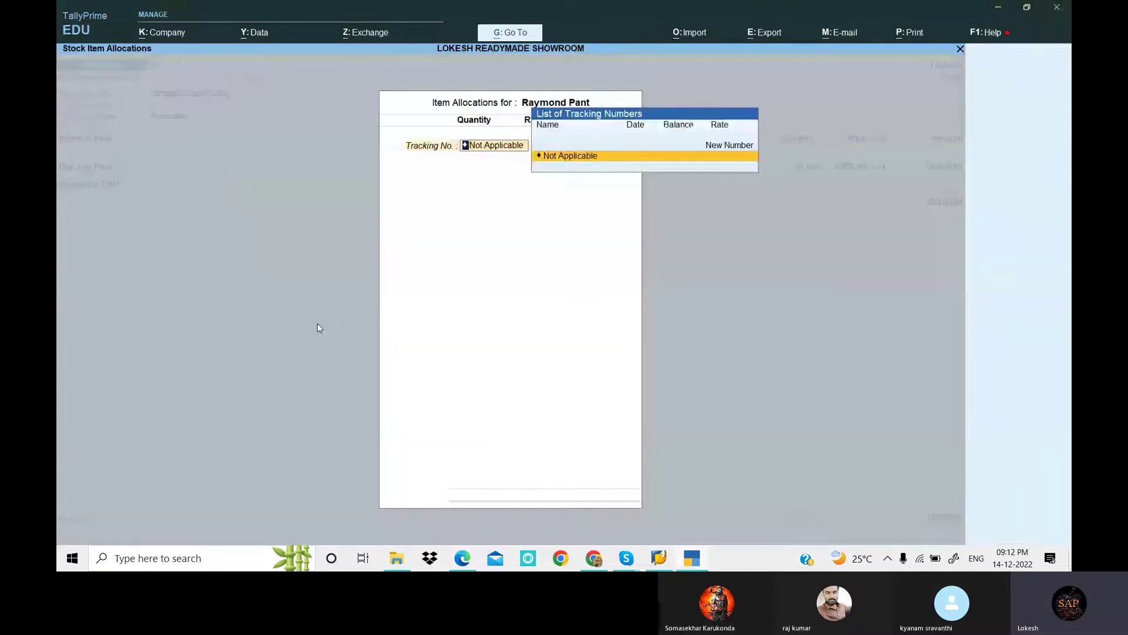
key("Return")
key("alt+Tab")
key("alt+Tab")
type("25")
key("Return")
type("3,00")
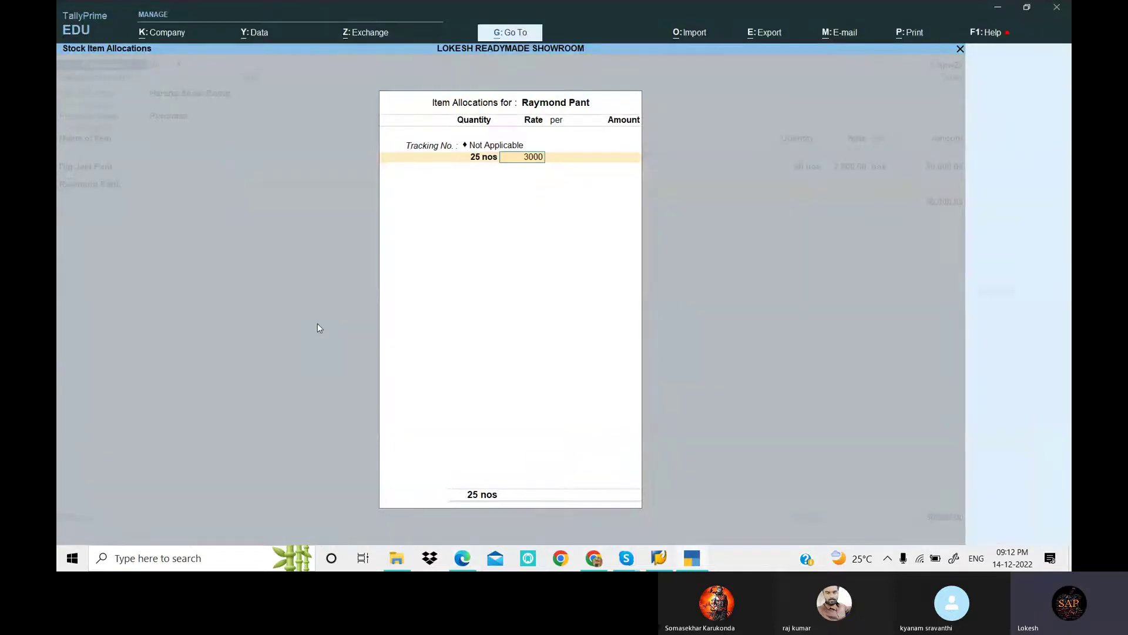
type("0")
key("Return")
key("Return")
key("Return")
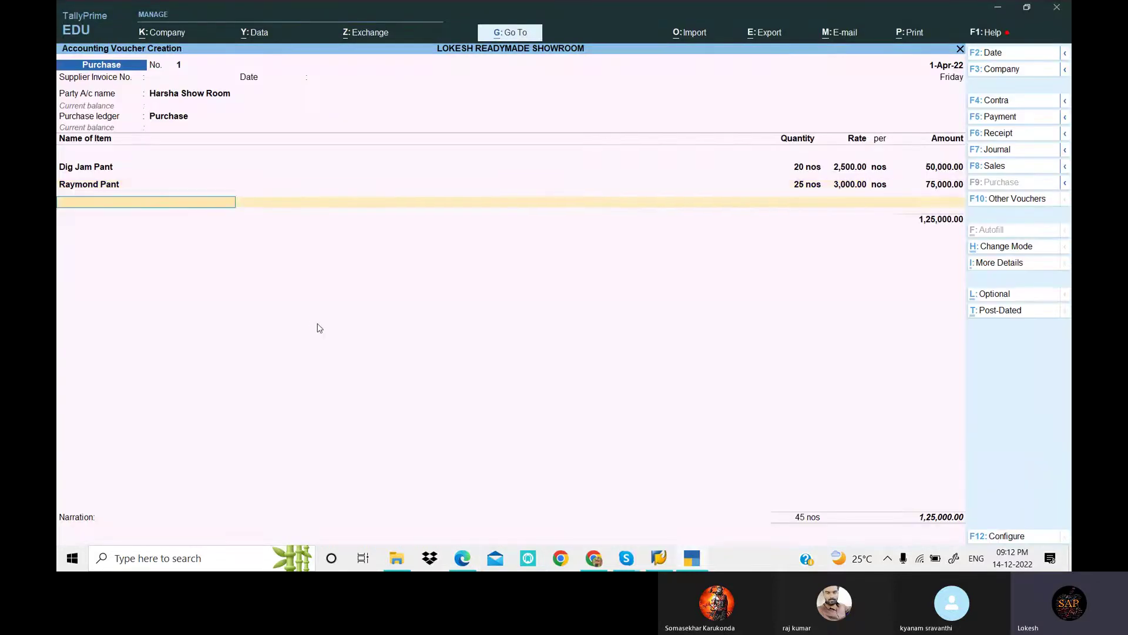
Step: Add O.C.M. Pants to the purchase voucher with 10 nos at 2,000, checking the item's figures in the PDF in Edge
key("alt+Tab")
key("alt+Tab")
type("OC")
key("Return")
key("Return")
key("alt+Tab")
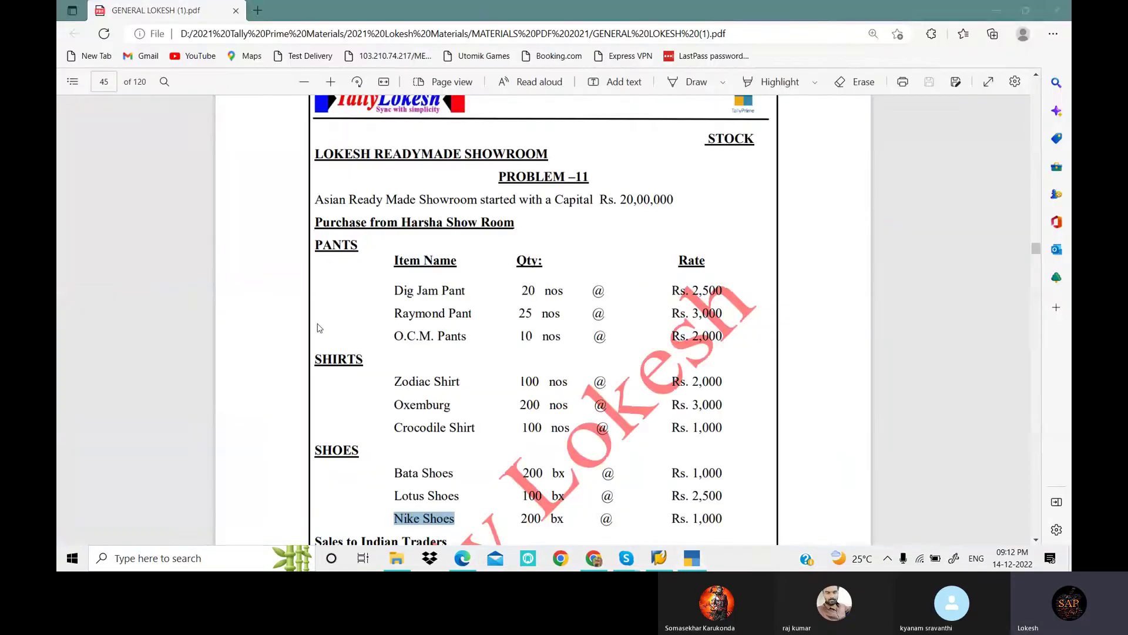
key("alt+Tab")
type("10")
key("Return")
key("alt+Tab")
key("alt+Tab")
type("2,000")
key("Return")
key("Return")
key("Return")
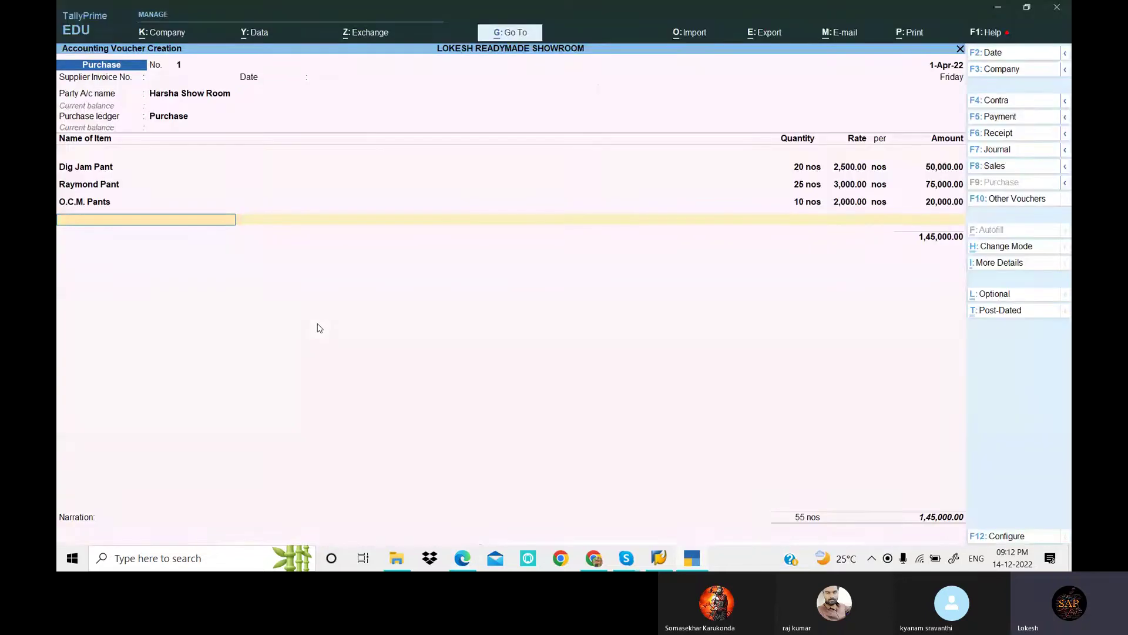
Step: Add Zodiac Shirt to the purchase voucher with 100 nos at 2,000, checking the item's figures in the PDF in Edge
type("Z")
key("Return")
key("Return")
key("alt+Tab")
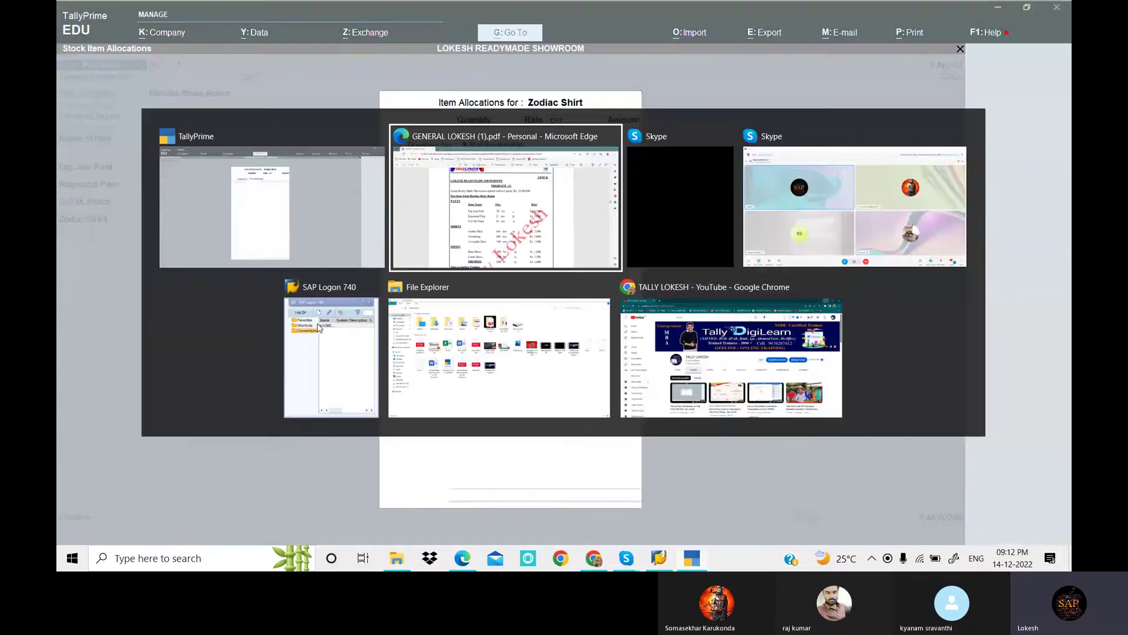
key("alt+Tab")
type("100")
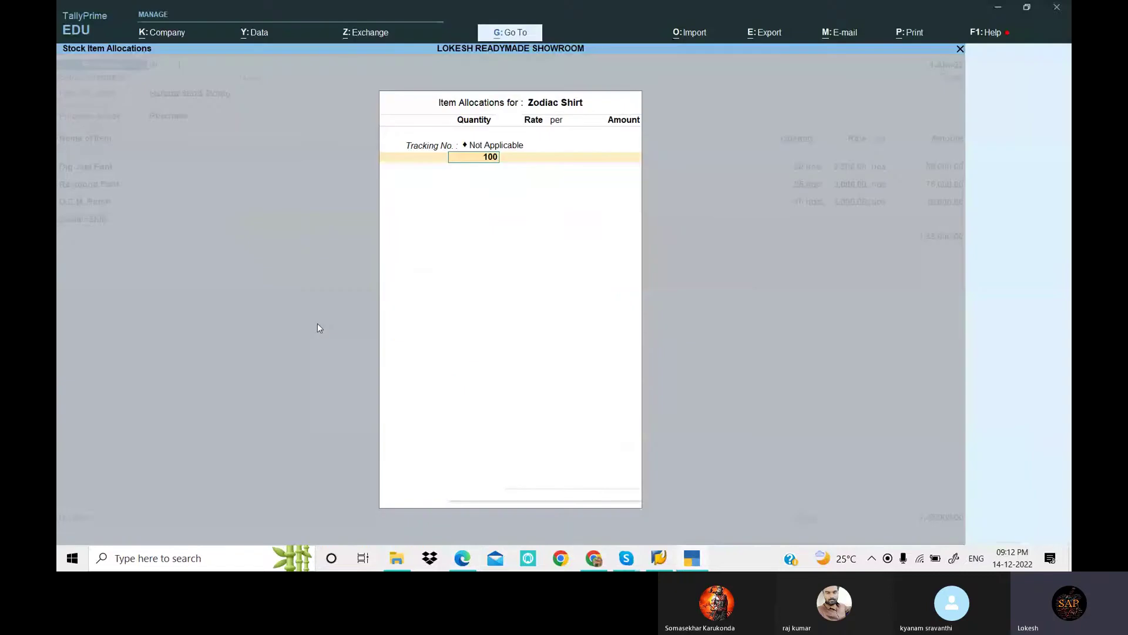
key("Return")
type("2")
key("Return")
key("Return")
key("Return")
key("Return")
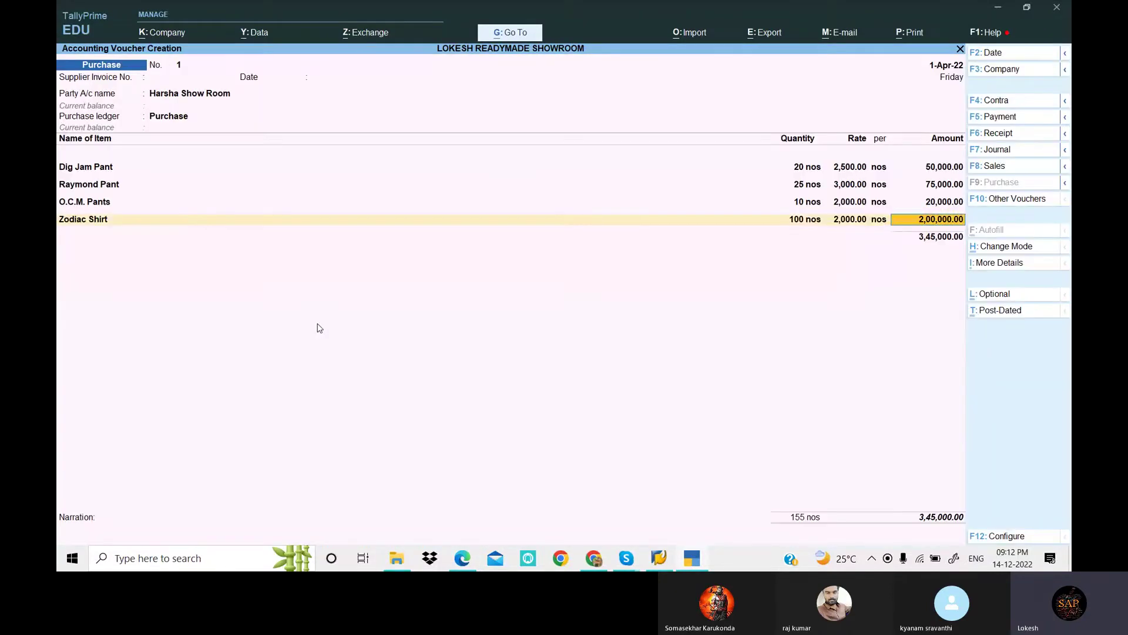
Step: Add Oxemburg to the purchase voucher with 200 nos at 3,000, checking the item's figures in the PDF in Edge
key("alt+Tab")
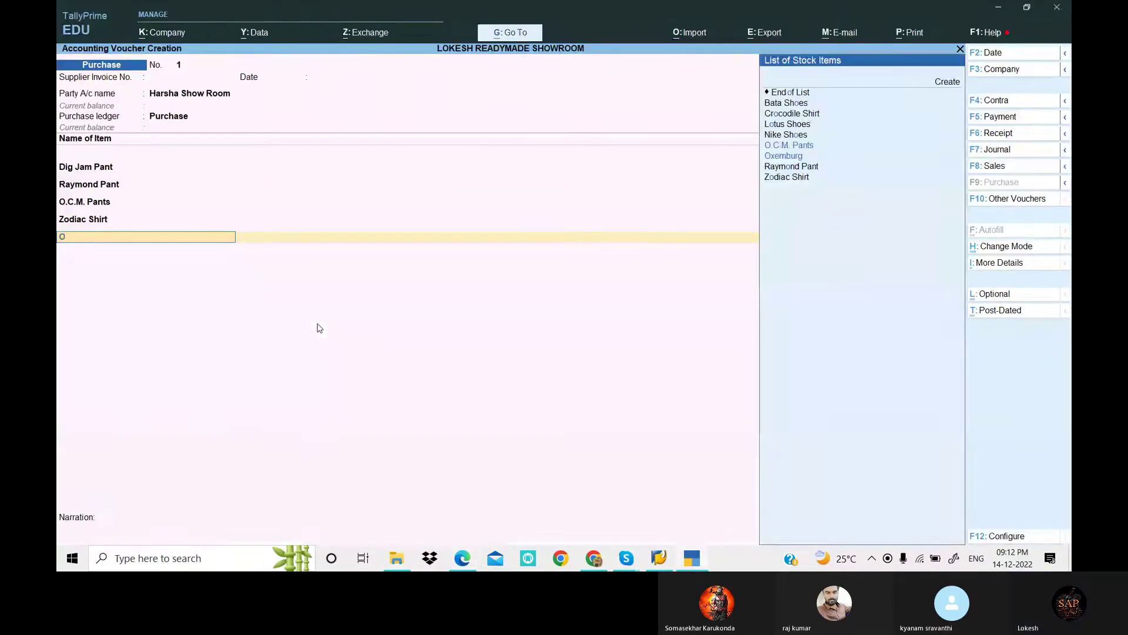
type("Ox")
key("Return")
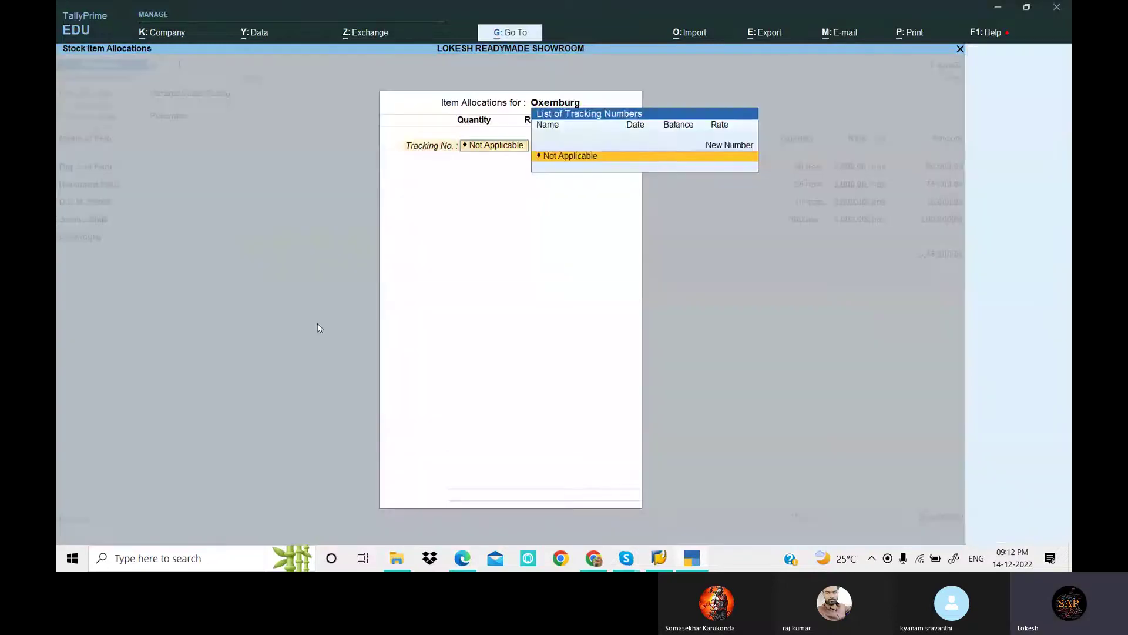
key("Return")
key("alt+Tab")
key("alt+Tab")
type("200")
key("Return")
key("alt+Tab")
key("alt+Tab")
type("3000")
key("Return")
key("Return")
key("Return")
key("Return")
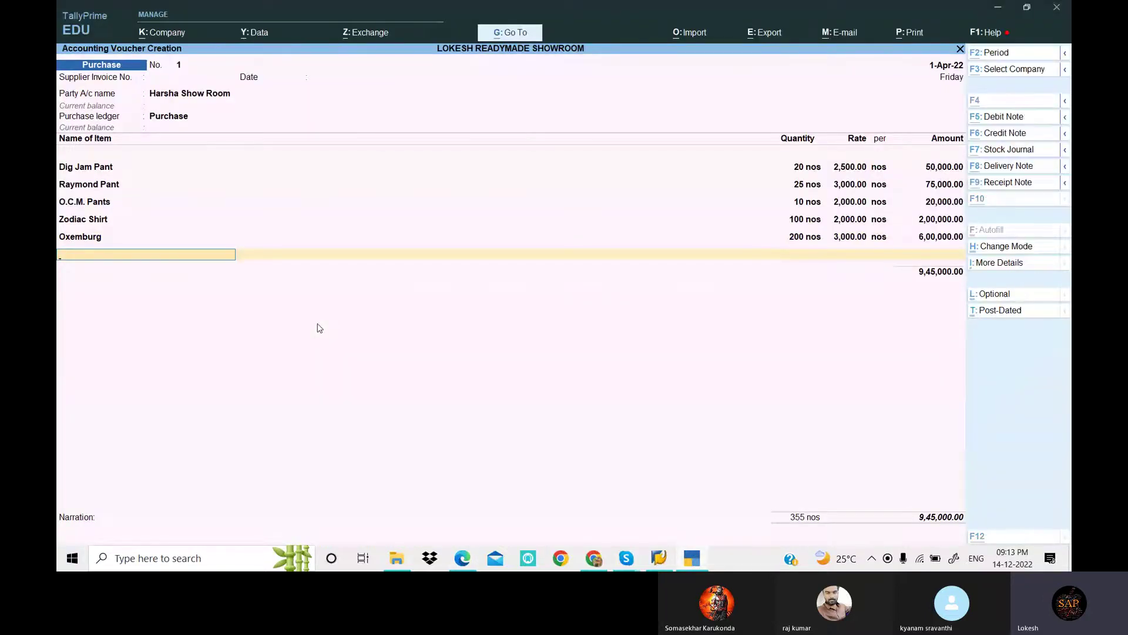
Step: Add Crocodile Shirt to the purchase voucher with 100 nos at 1,000, checking the item's figures in the PDF in Edge
key("alt+Tab")
key("alt+Tab")
key("alt+Tab")
key("alt+Tab")
type("C")
key("Return")
key("Return")
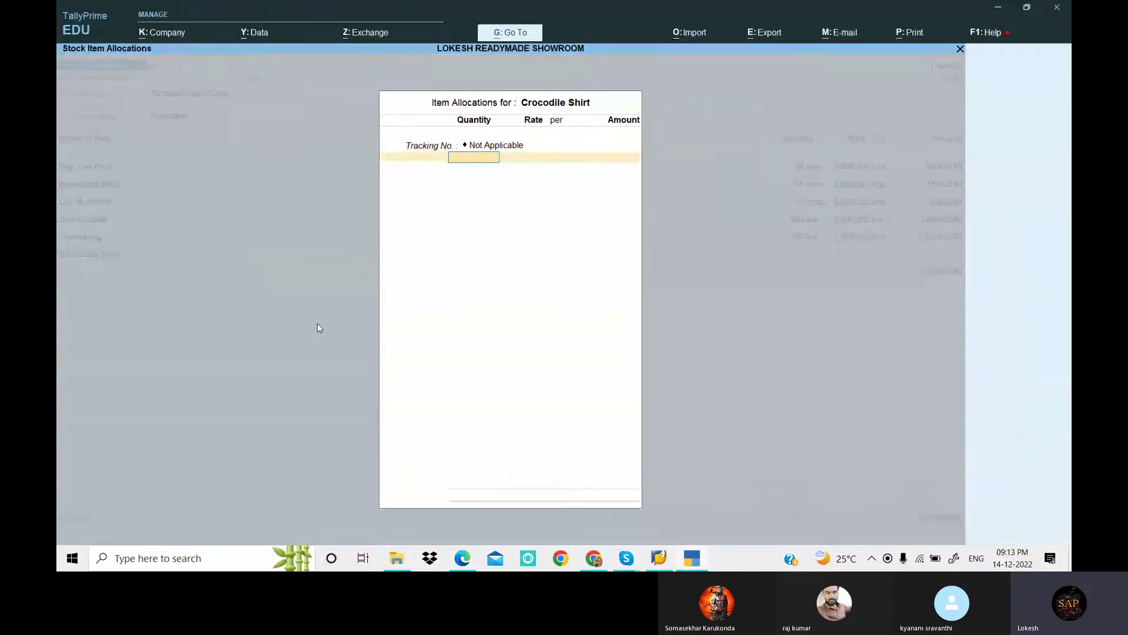
key("alt+Tab")
key("alt+Tab")
type("100")
key("Return")
type("1,000")
key("Return")
key("Return")
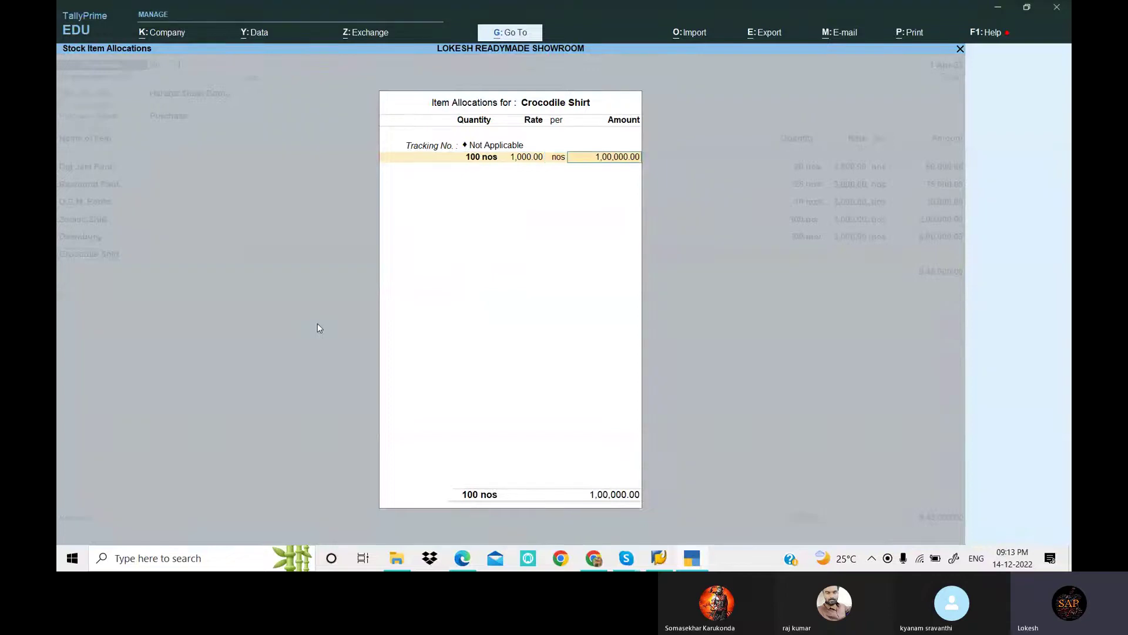
key("Return")
Step: Add Bata Shoes to the purchase voucher with 200 Bx at 1,000, checking the item's figures in the PDF in Edge
key("alt+Tab")
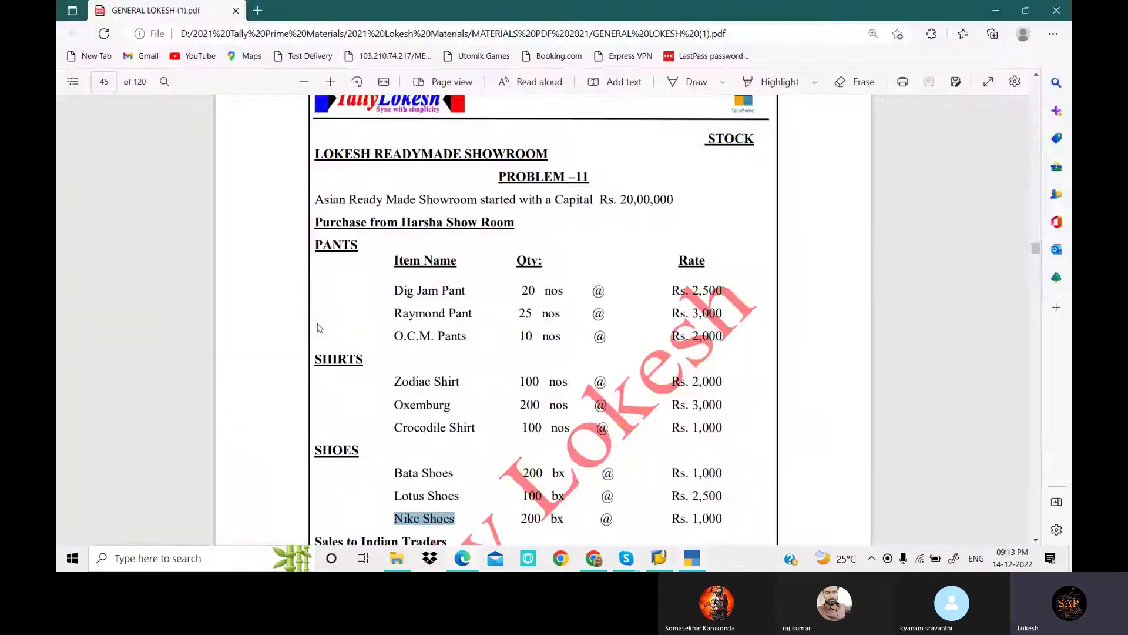
key("alt+Tab")
type("bata")
key("Return")
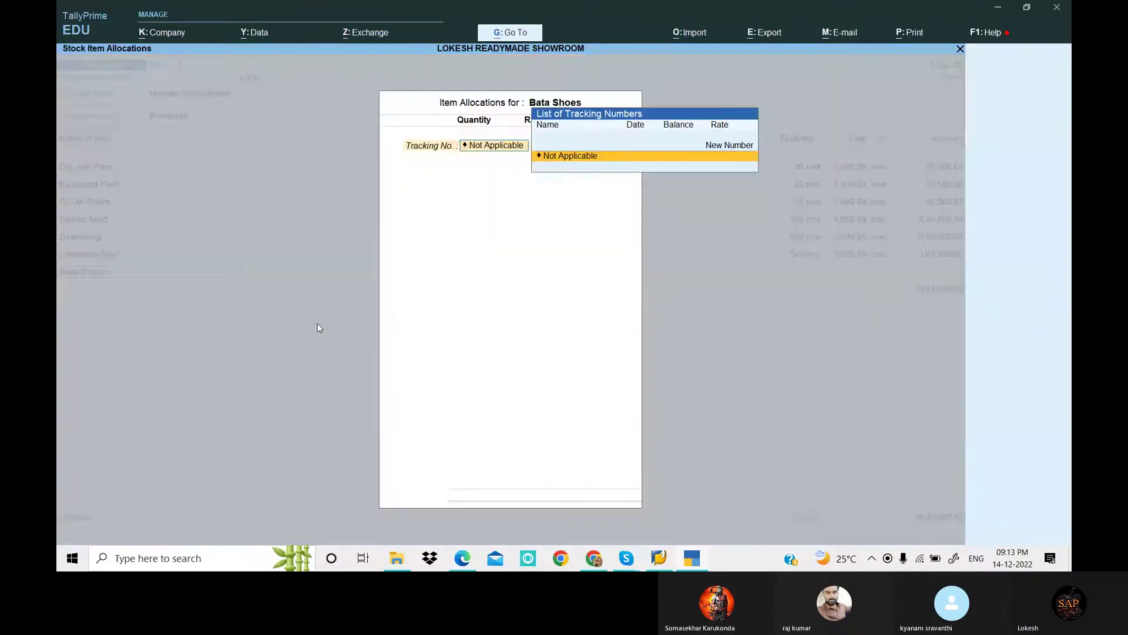
key("Return")
key("alt+Tab")
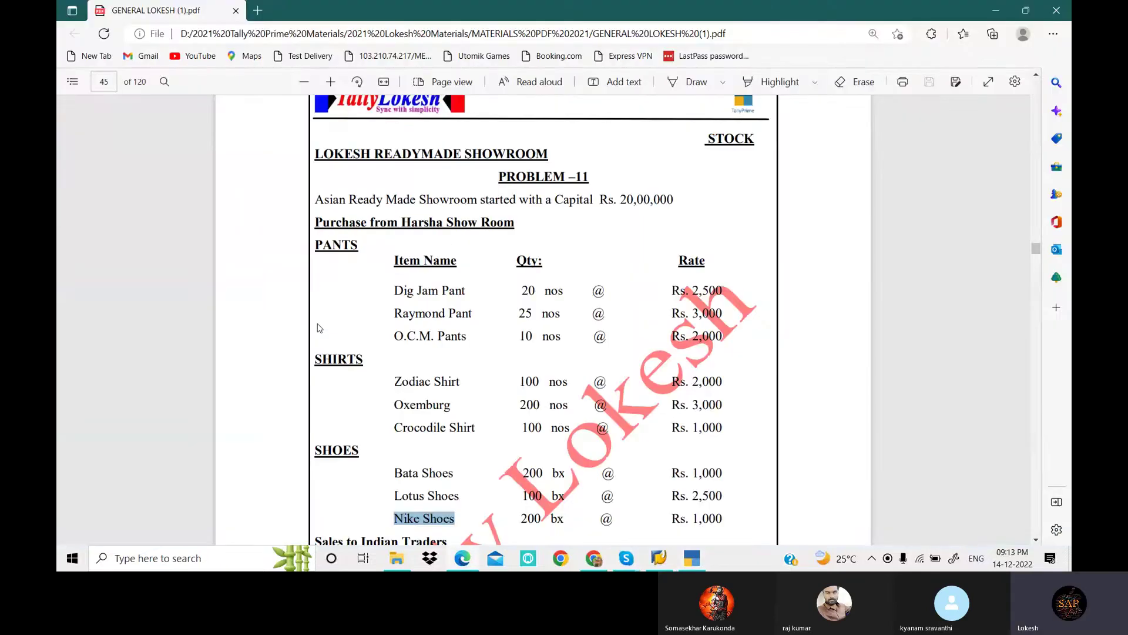
key("alt+Tab")
type("200")
key("Return")
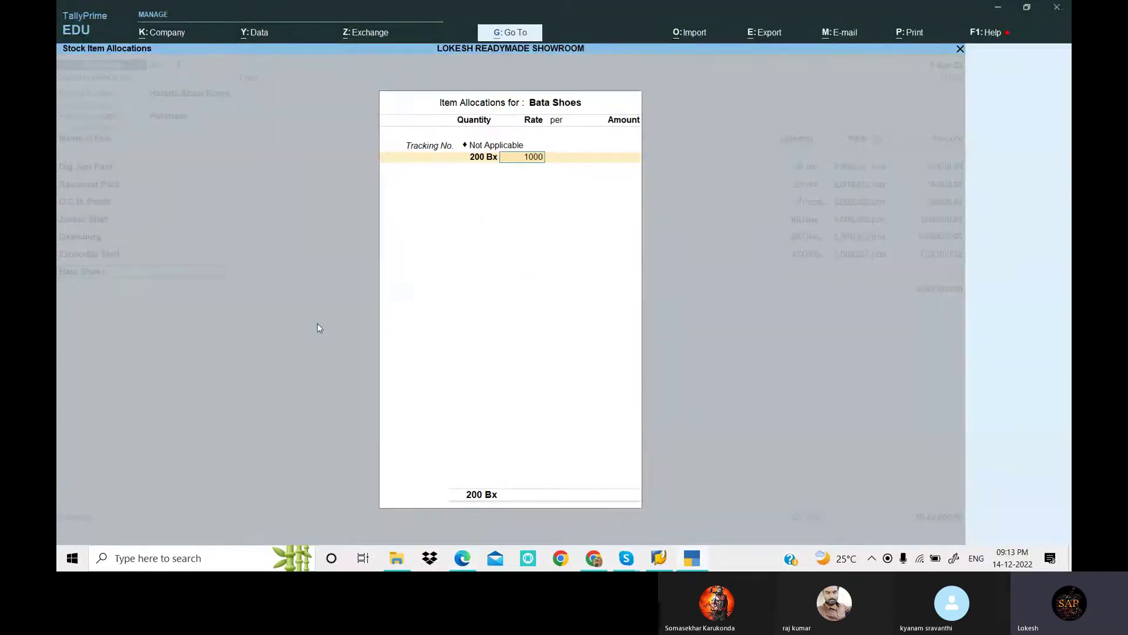
key("Return")
key("Return")
key("Return")
key("Return")
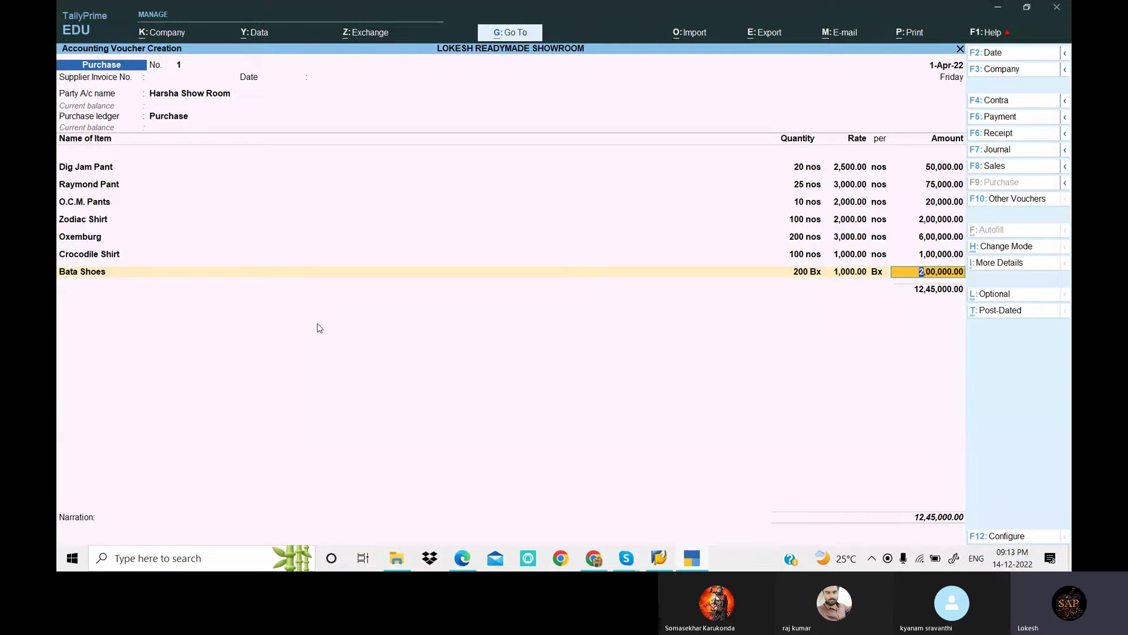
key("Return")
Step: Add Lotus Shoes to the purchase voucher with 100 Bx at 2,500, checking the item's figures in the PDF in Edge
key("alt+Tab")
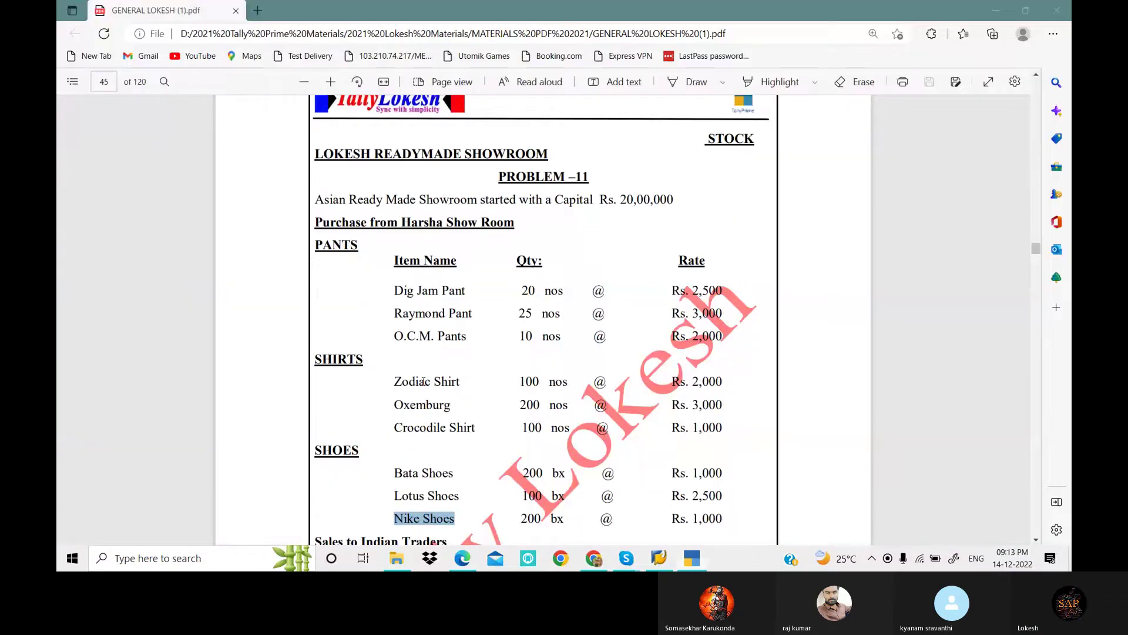
key("alt+Tab")
type("lo")
key("Return")
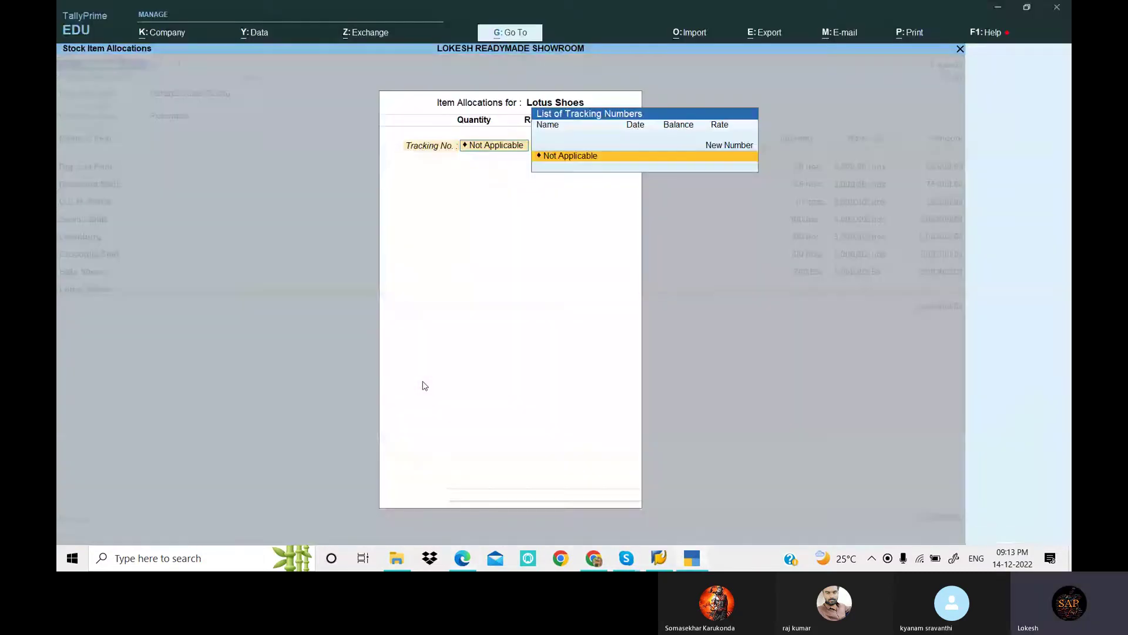
key("Return")
key("alt+Tab")
key("alt+Tab")
type("100")
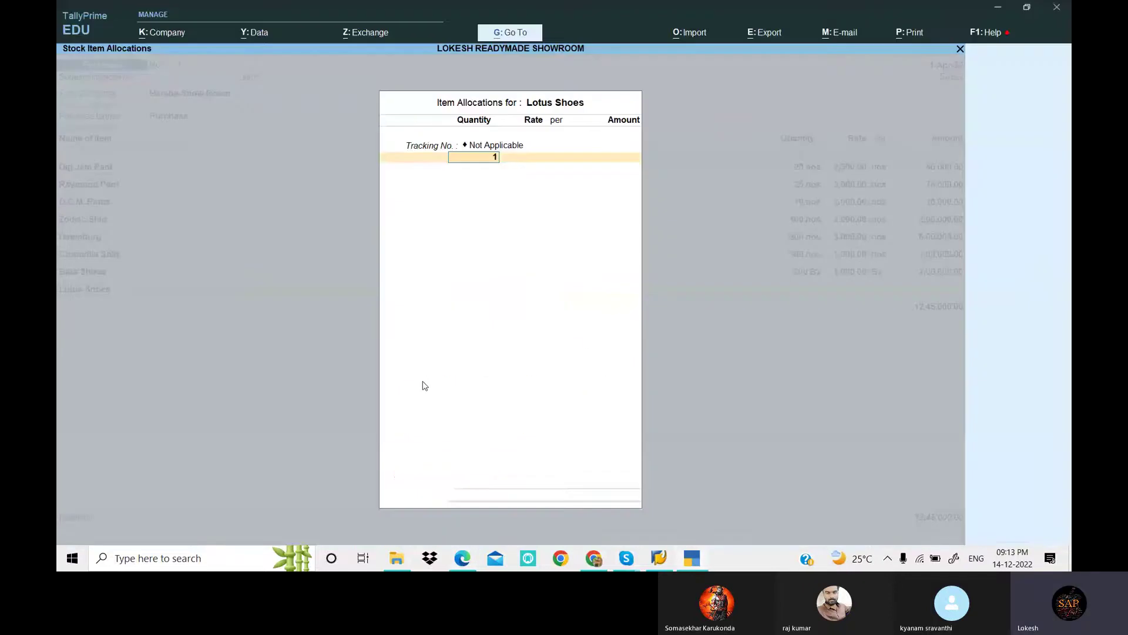
key("Return")
type("2500")
key("Return")
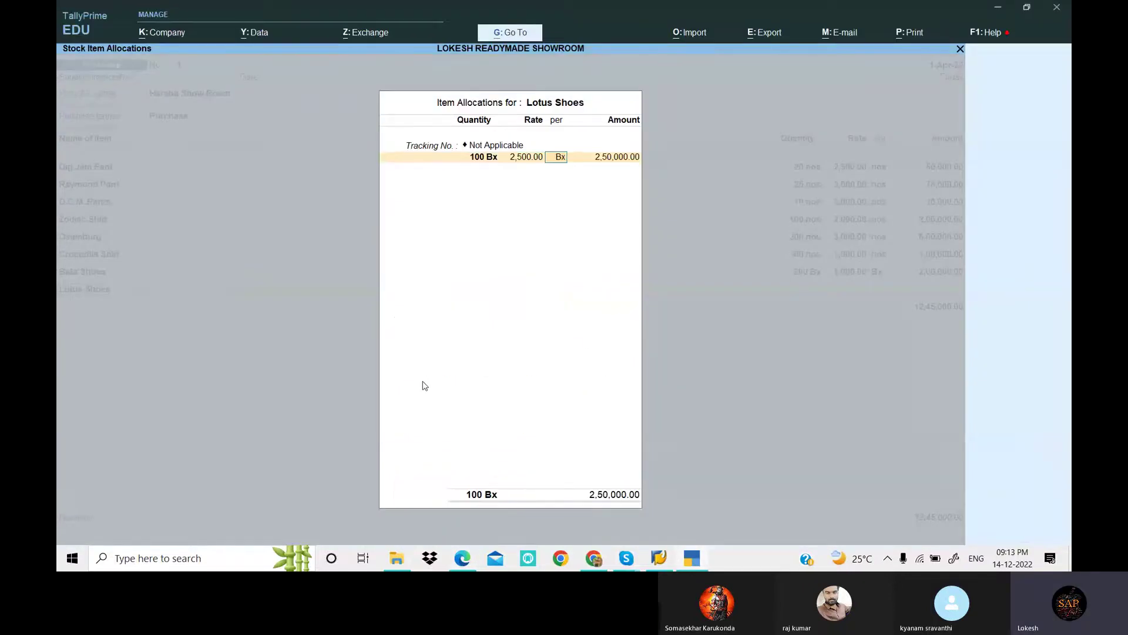
key("Return")
key("Return")
key("Return")
key("Return")
Step: Add Nike Shoes to the purchase voucher with 200 Bx at 1,000, checking the item's figures in the PDF in Edge
key("alt+Tab")
key("alt+Tab")
type("n")
key("Return")
key("alt+Tab")
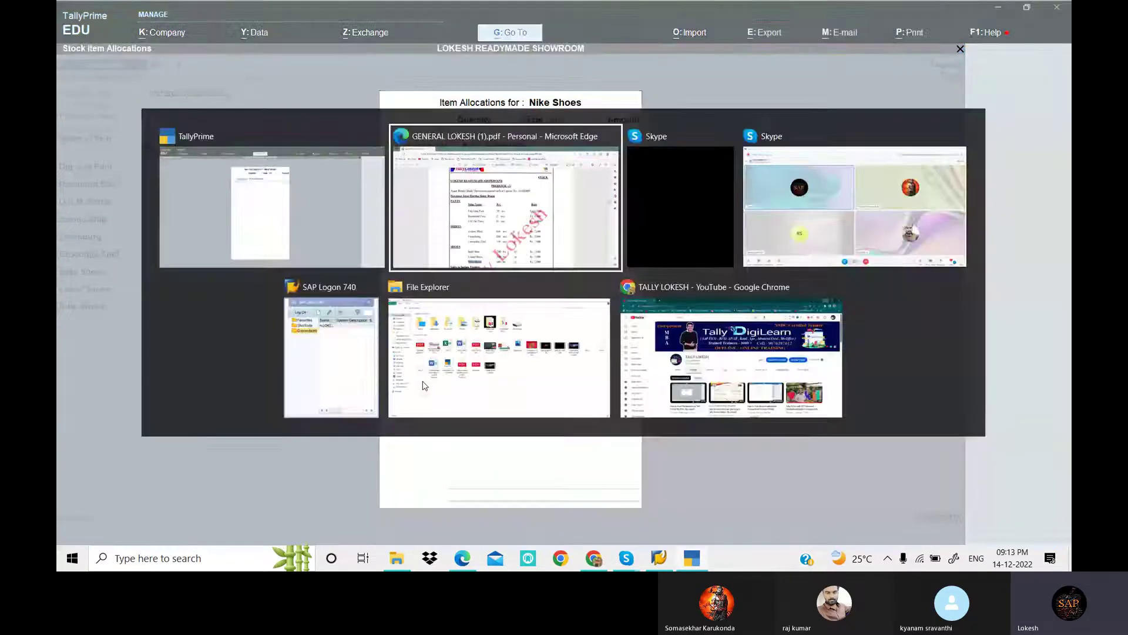
key("alt+Tab")
type("200")
key("Return")
type("10")
key("Return")
key("Return")
key("Return")
key("Return")
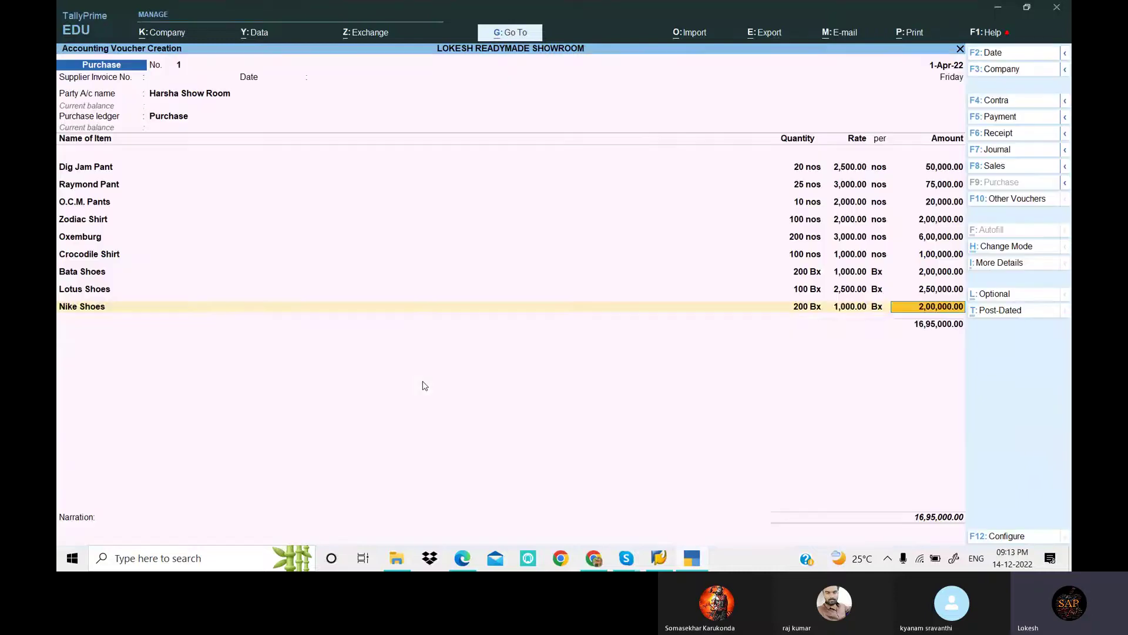
key("Return")
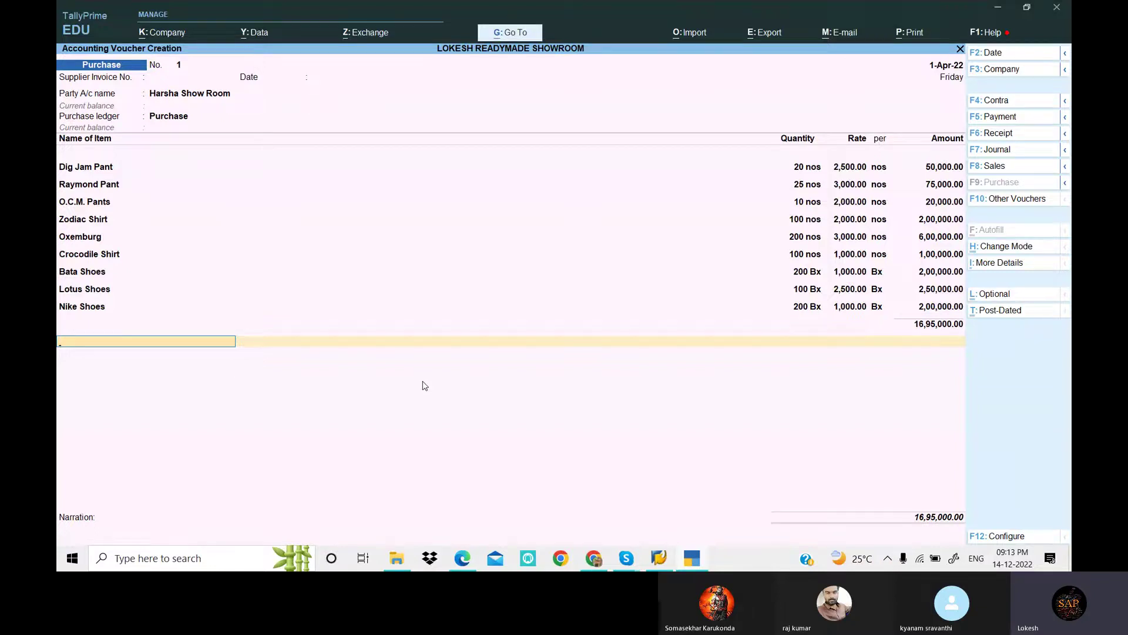
Step: End the item list and save the Harsha Show Room purchase voucher without a narration
key("Return")
key("Return")
key("Return")
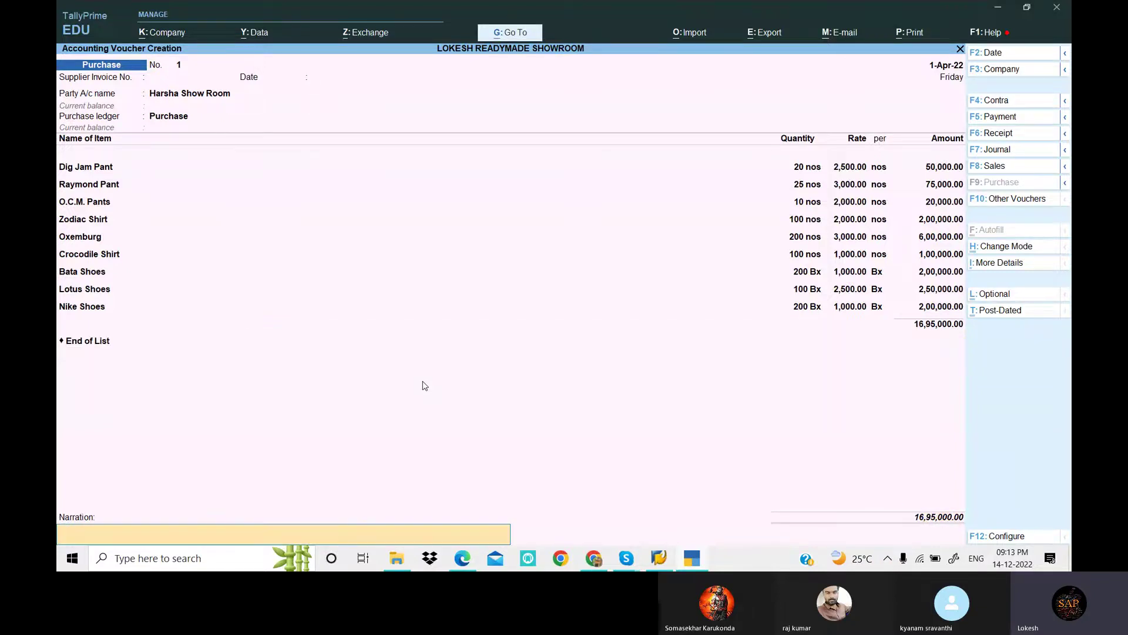
key("Return")
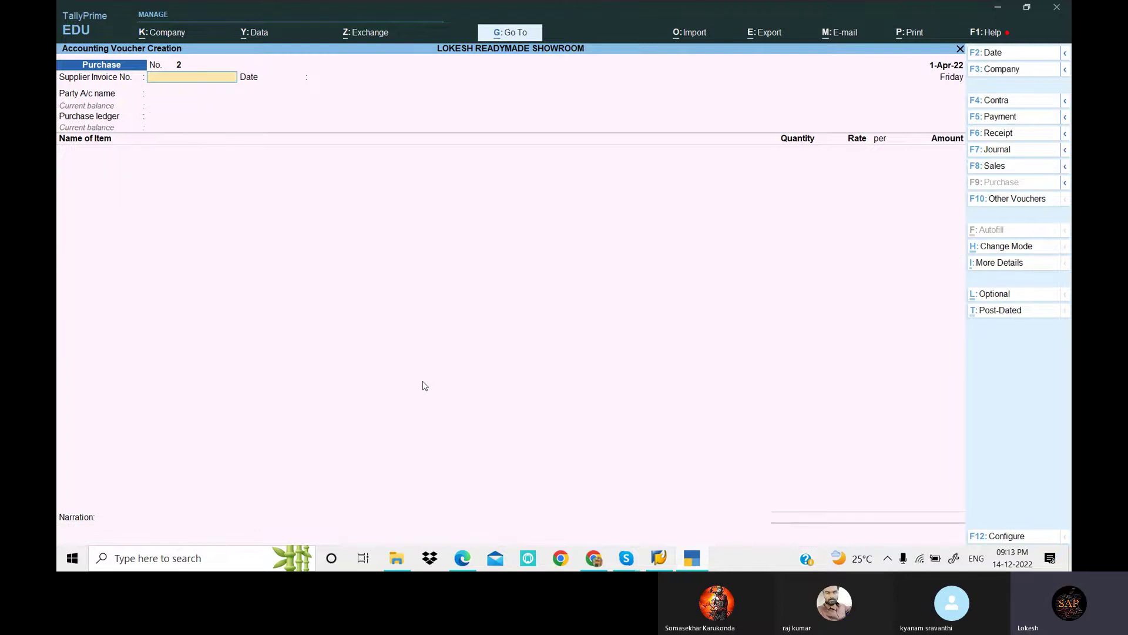
Step: Check the Sales to Indian Traders section in the PDF in Edge and start a sales voucher in TallyPrime
left_click(705, 559)
scroll(422, 263, "down", 1)
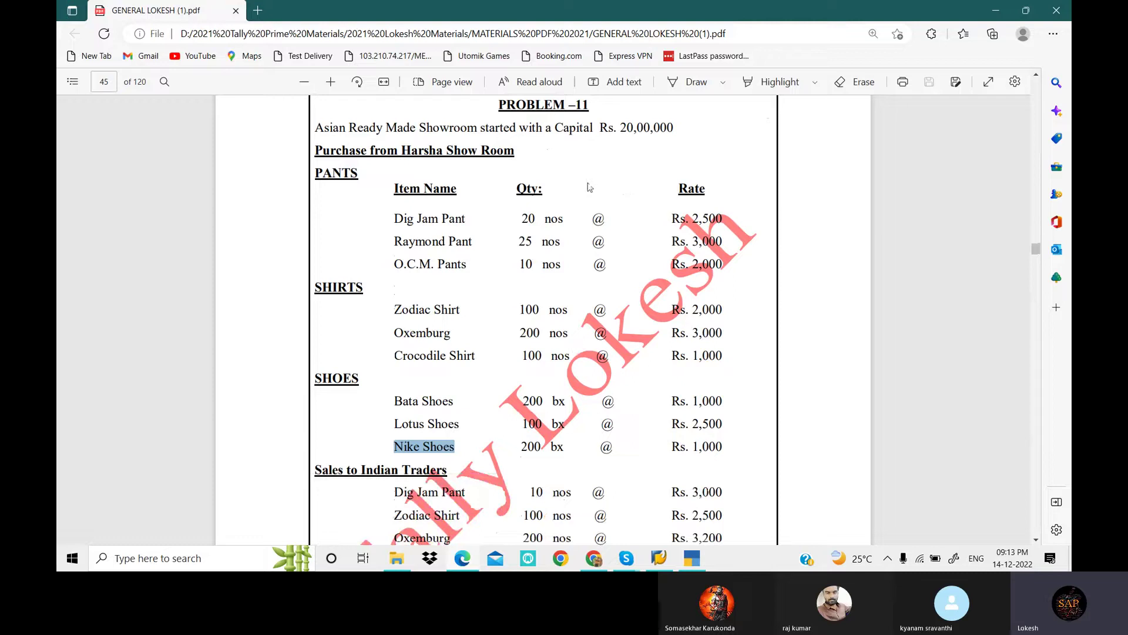
scroll(521, 273, "down", 3)
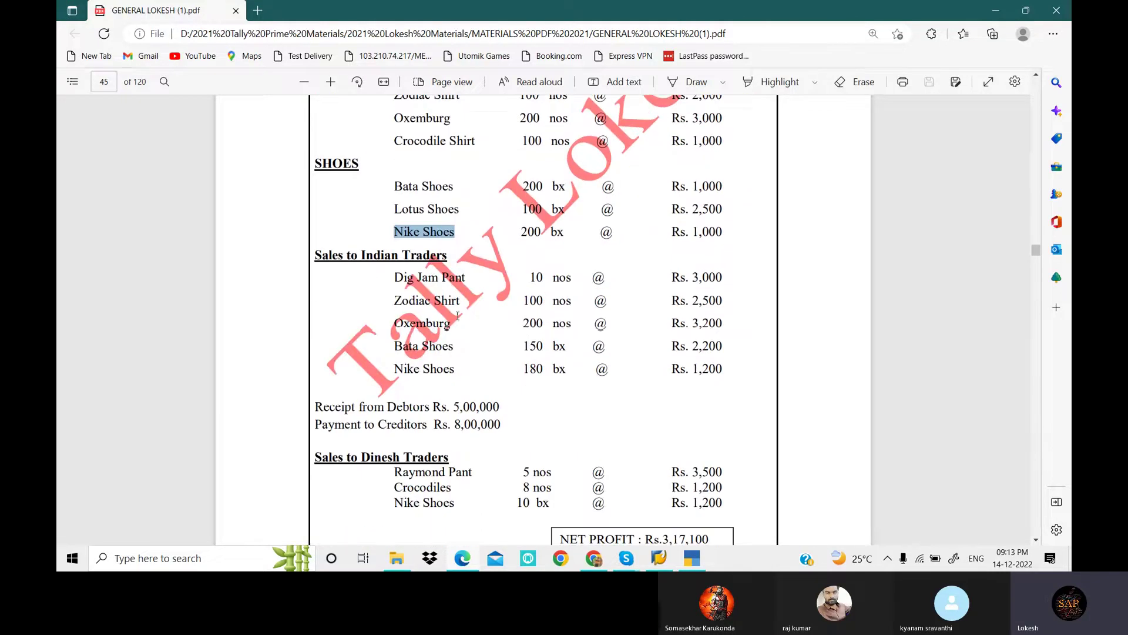
left_click(691, 558)
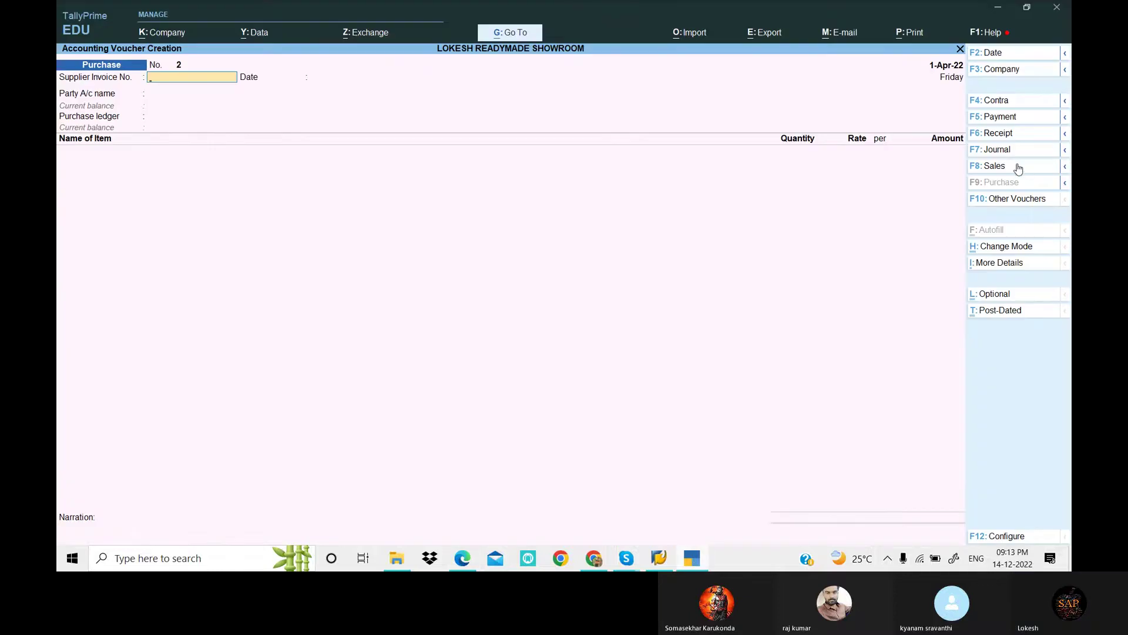
left_click(1018, 167)
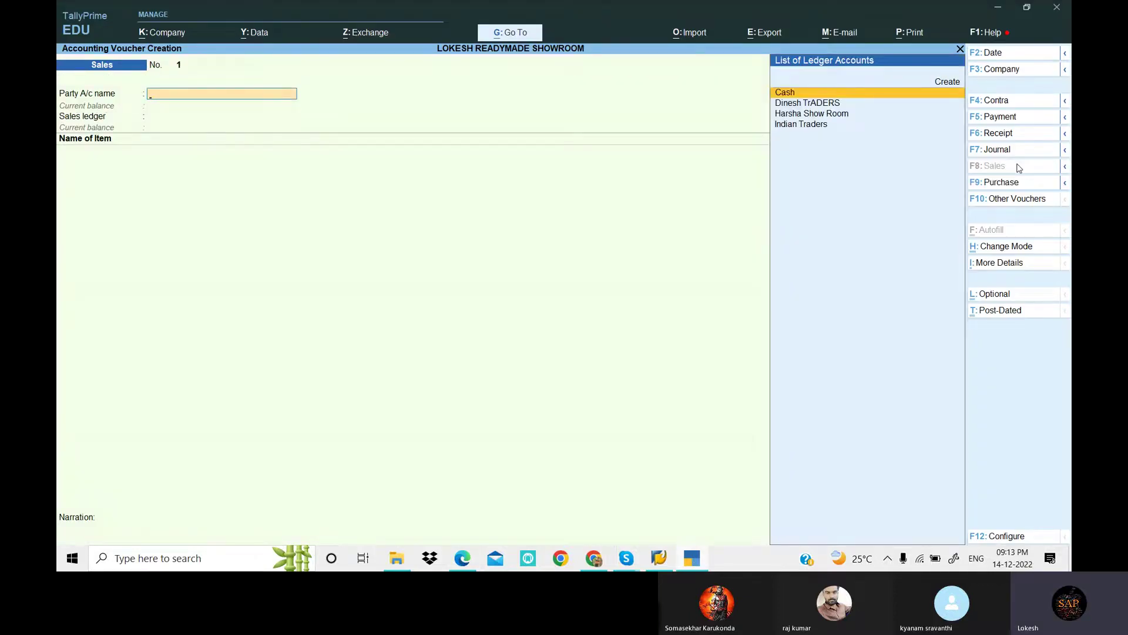
Step: Set Indian Traders as the party and Sales as the sales ledger, keeping the default dispatch and party details
key("Down")
key("Down")
key("Down")
key("Return")
key("Return")
key("Return")
key("Return")
key("Return")
key("Return")
key("Return")
key("Return")
key("Return")
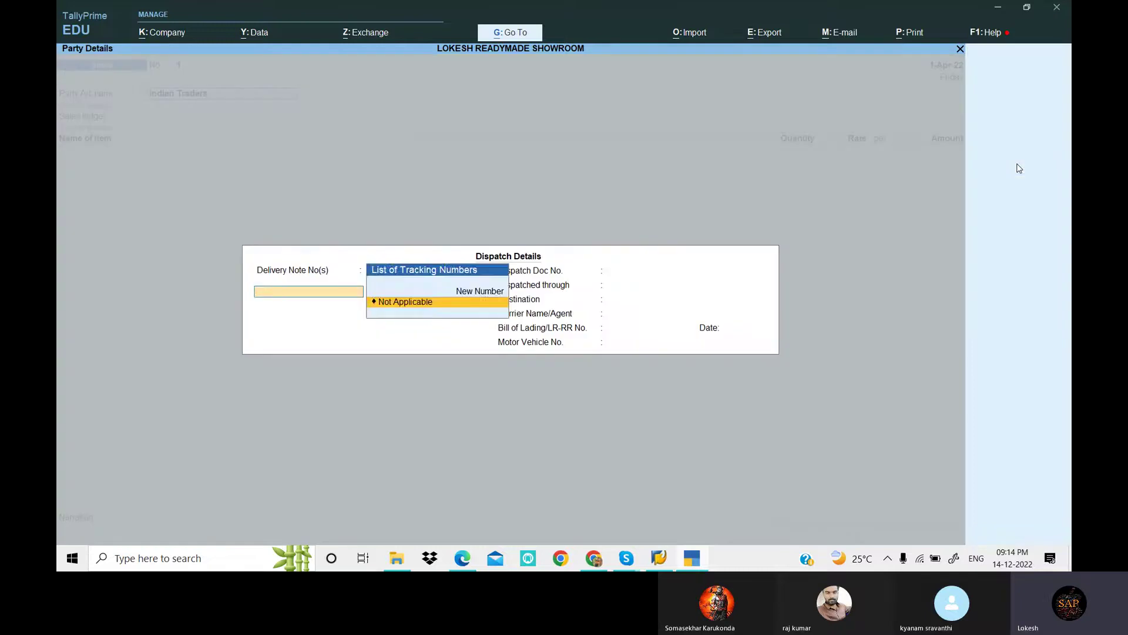
key("Return")
key("Return")
key("Return")
key("Return")
key("Return")
key("Return")
key("Return")
key("Return")
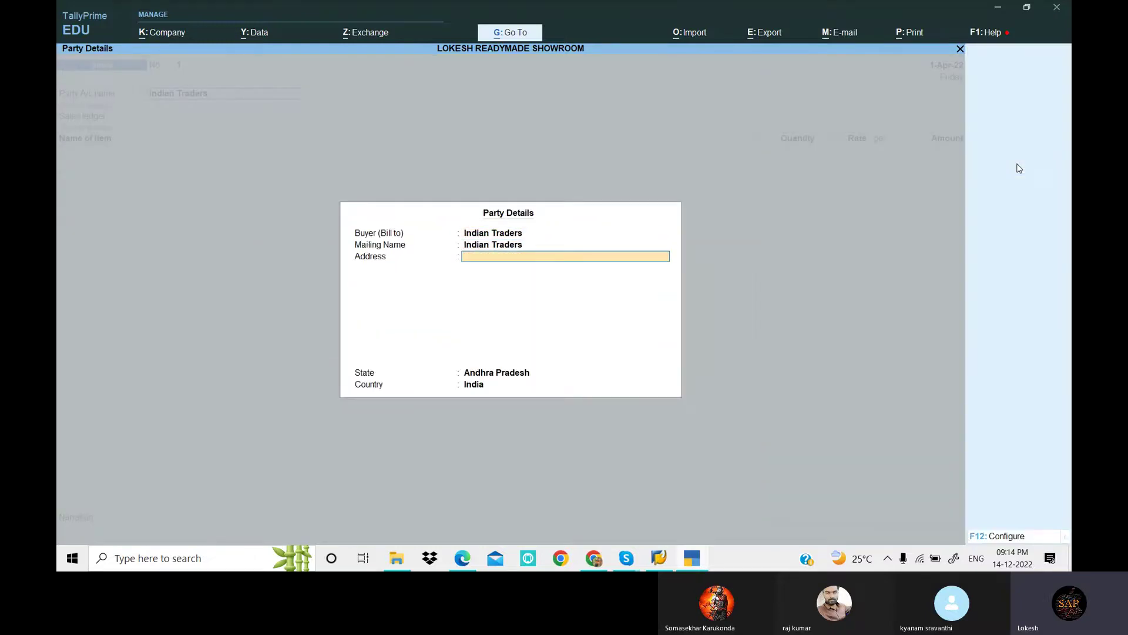
key("Down")
key("Down")
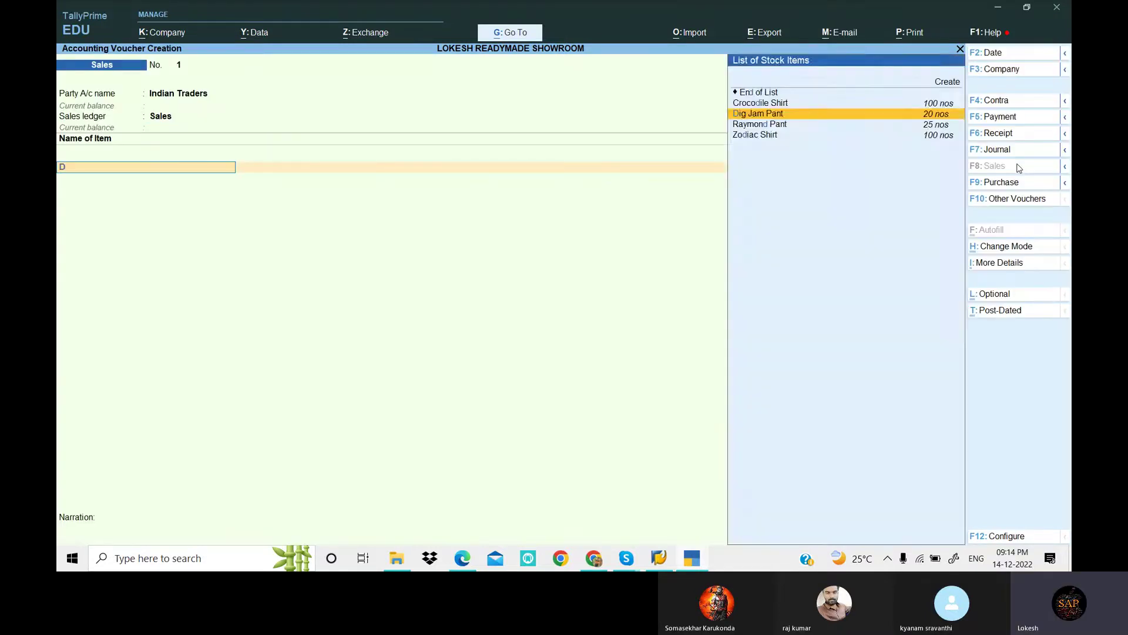
Step: Add Dig Jam Pant to the sales voucher with 10 nos at 3,000, checking the item's figures in the PDF in Edge
key("Return")
key("Escape")
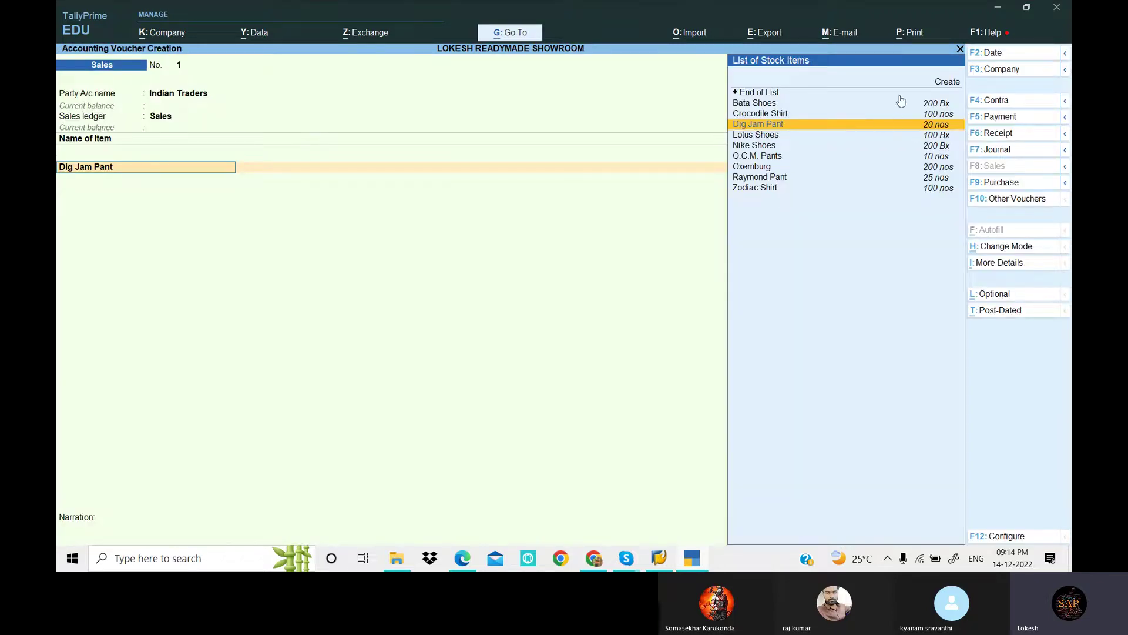
key("alt+Tab")
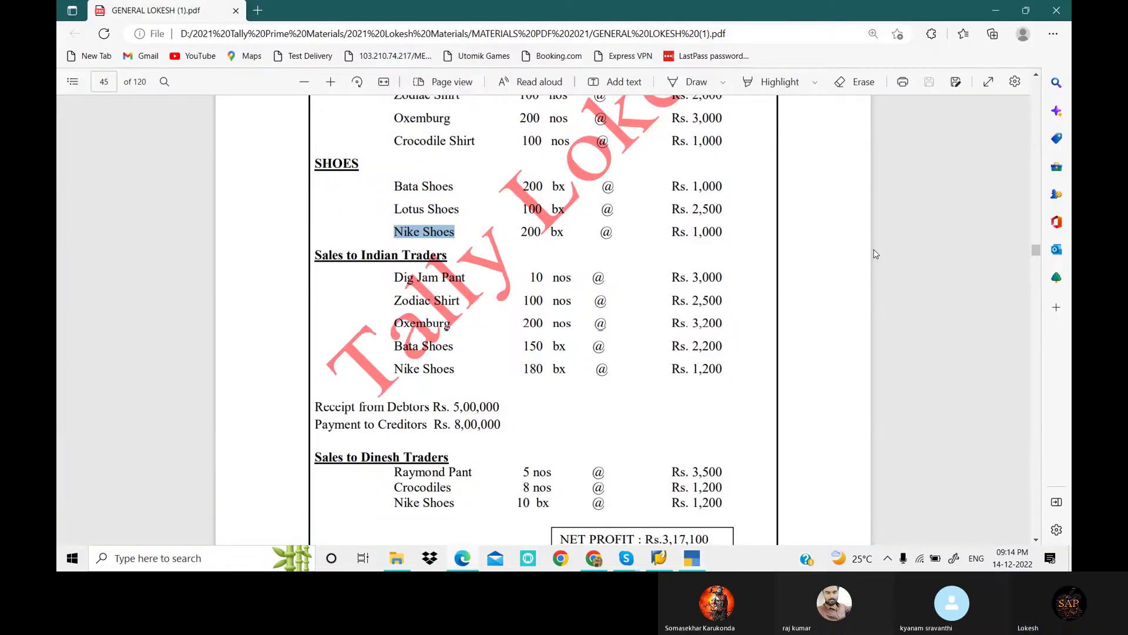
key("alt+Tab")
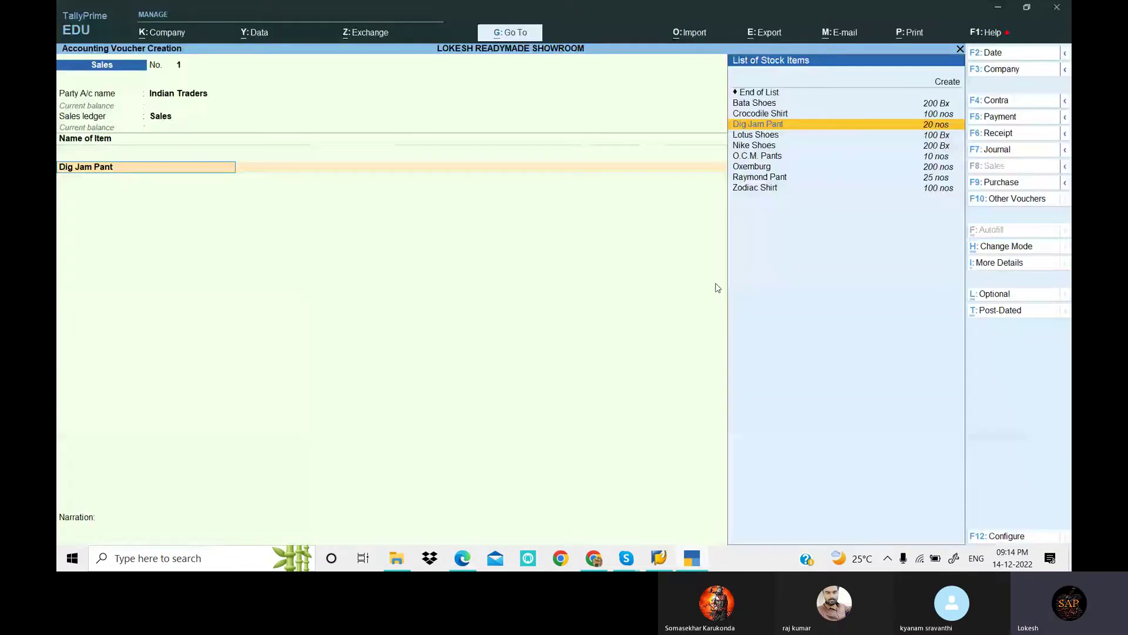
key("Return")
key("Return")
type("10")
key("Return")
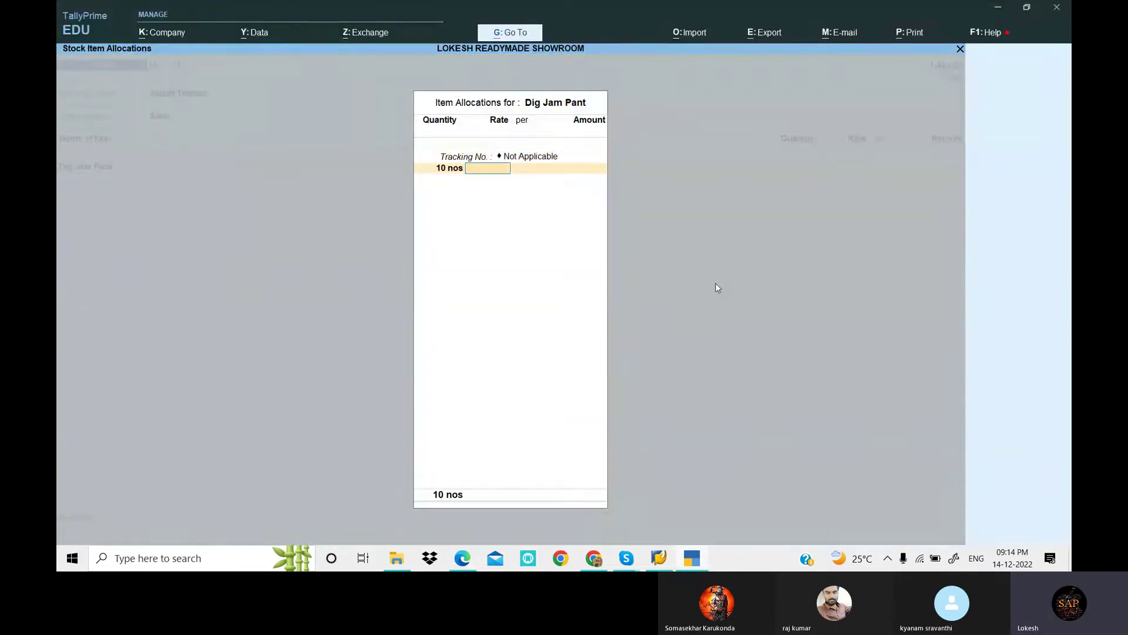
key("alt+Tab")
key("alt+Tab")
type("3,000")
key("Return")
key("Return")
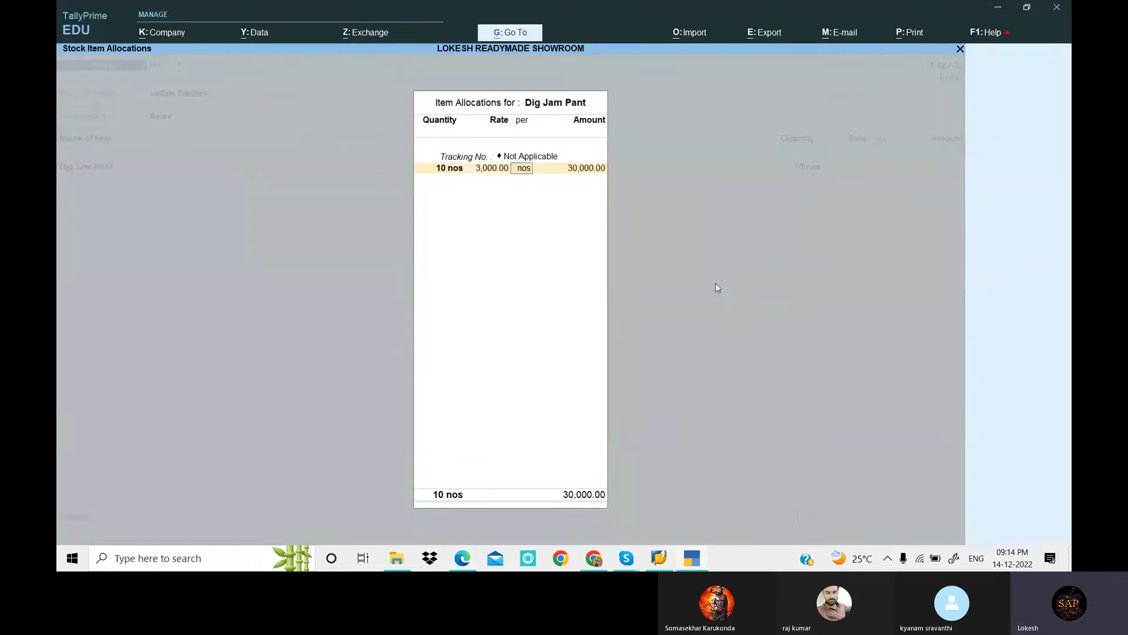
key("Return")
key("Return")
Step: Add Zodiac Shirt to the sales voucher with 100 nos at 2,500, checking the item's figures in the PDF in Edge
key("alt+Tab")
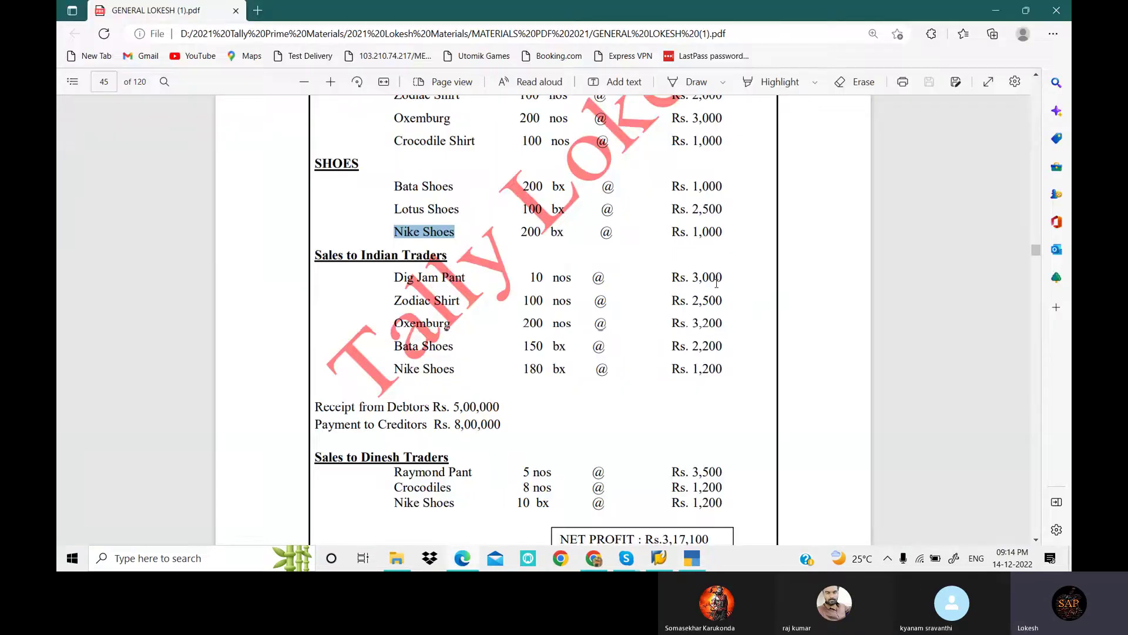
key("alt+Tab")
type("z")
key("Return")
key("Return")
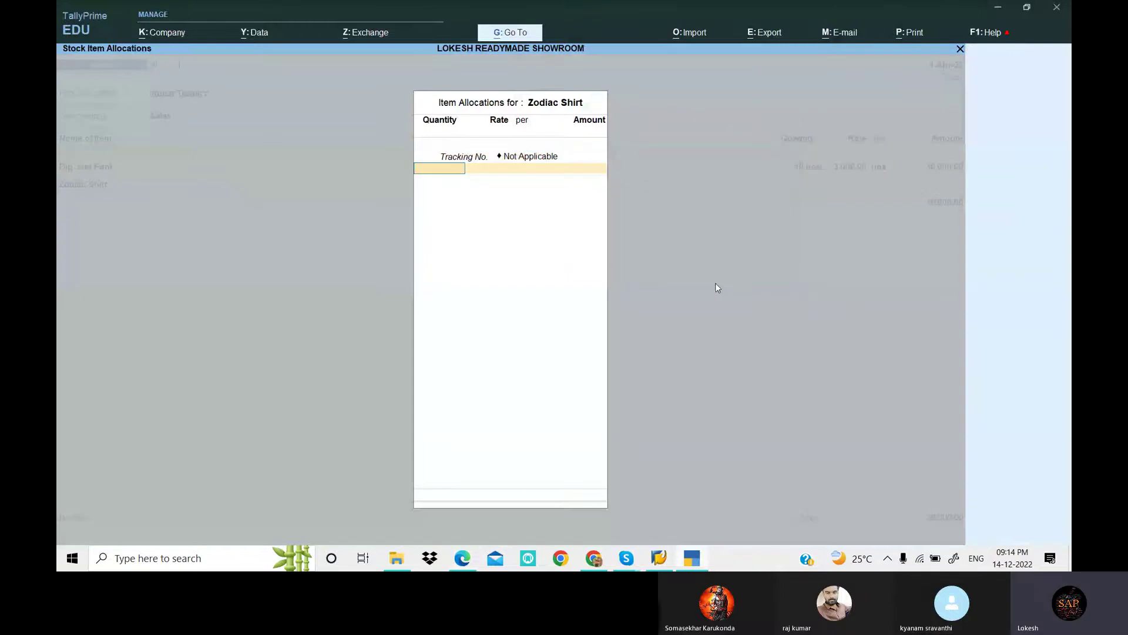
key("alt+Tab")
key("alt+Tab")
type("100")
key("Return")
type("2,500")
key("Return")
key("Return")
key("Return")
key("Return")
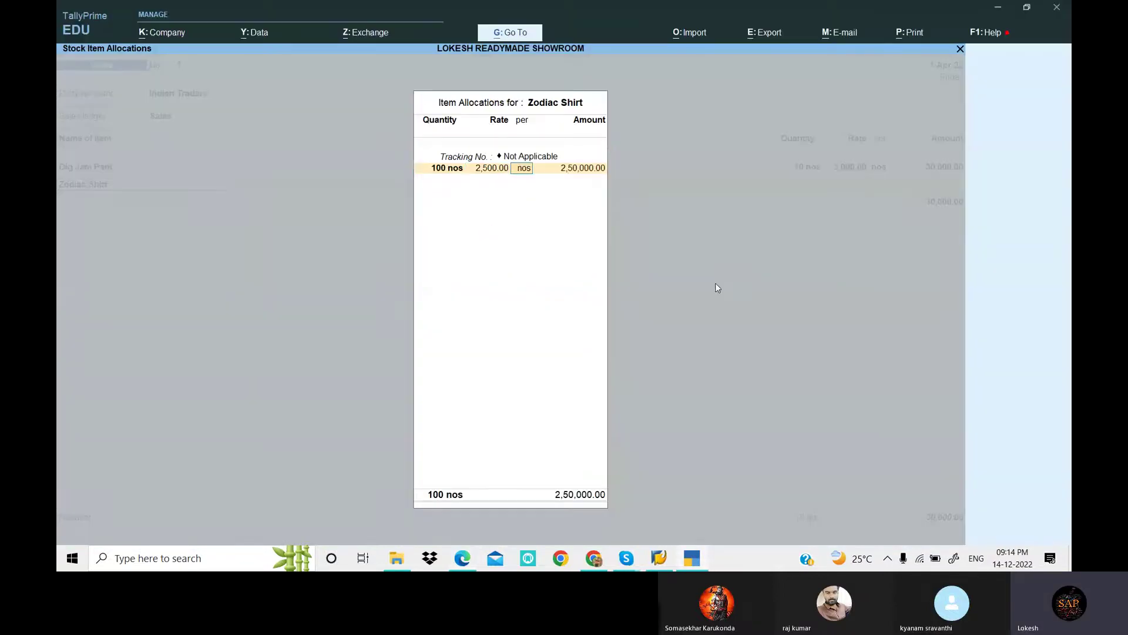
Step: Add Oxemburg to the sales voucher with 200 nos at 3,200, checking the item's figures in the PDF in Edge
key("alt+Tab")
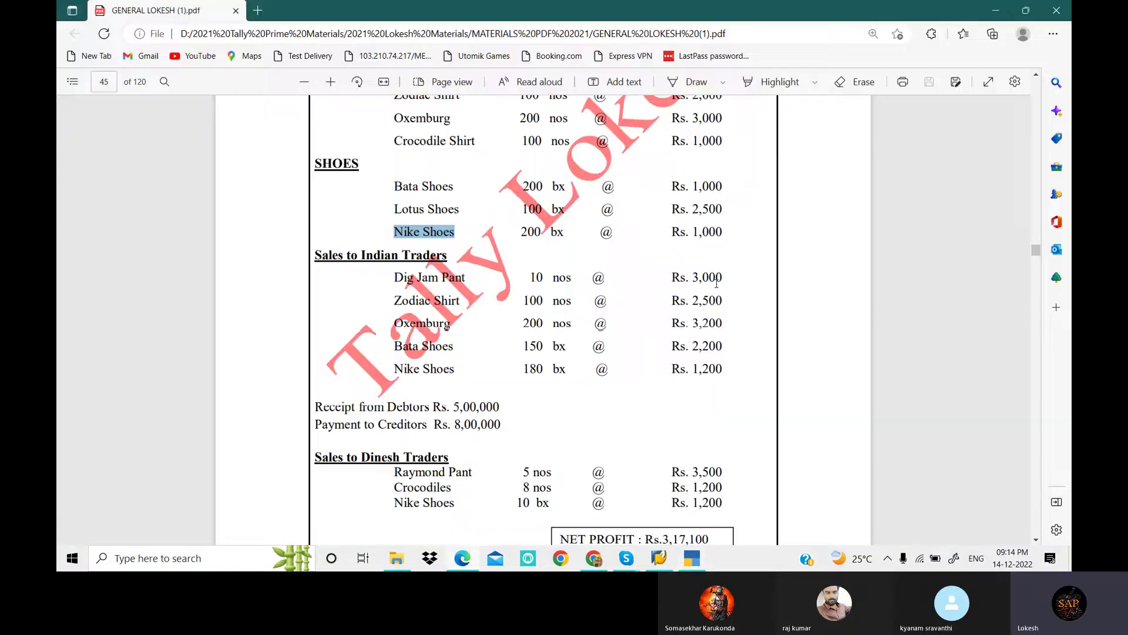
key("alt+Tab")
type("OX")
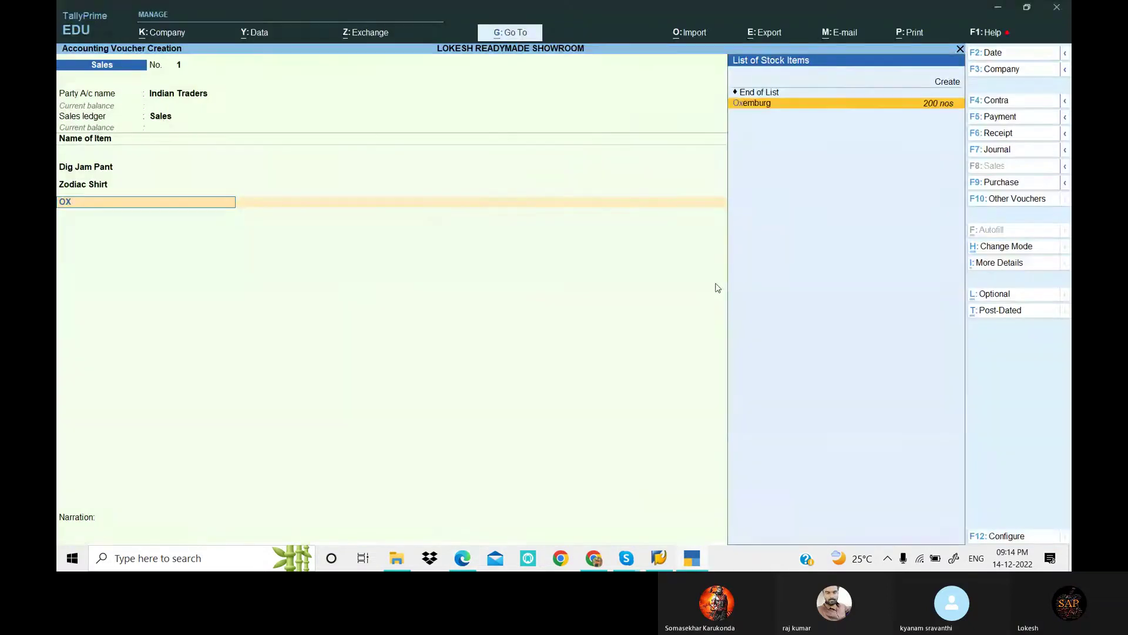
key("Return")
key("Return")
key("alt+Tab")
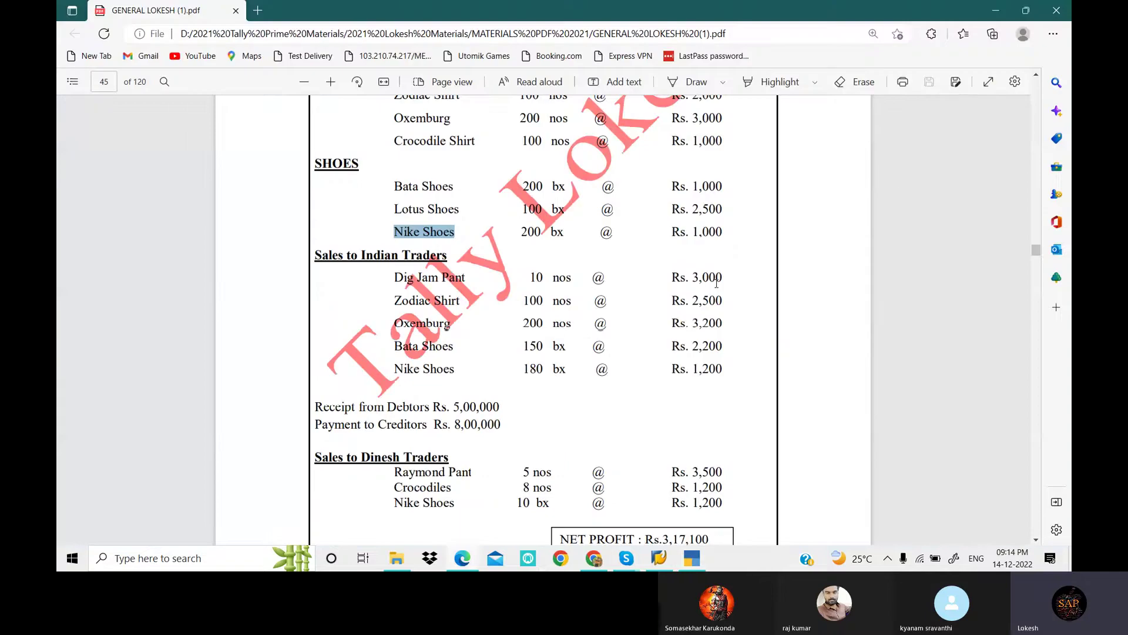
key("alt+Tab")
type("200")
key("Return")
type("3,200")
key("Return")
key("Return")
key("Return")
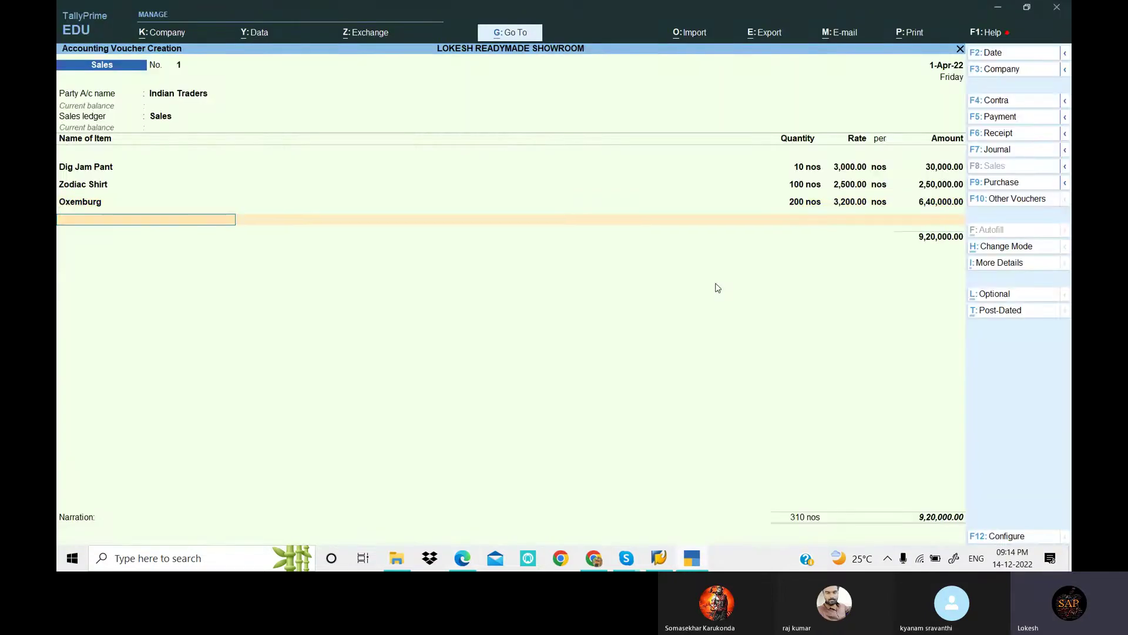
Step: Add Bata Shoes to the sales voucher with 150 Bx at 2,200, checking the item's figures in the PDF in Edge
key("alt+Tab")
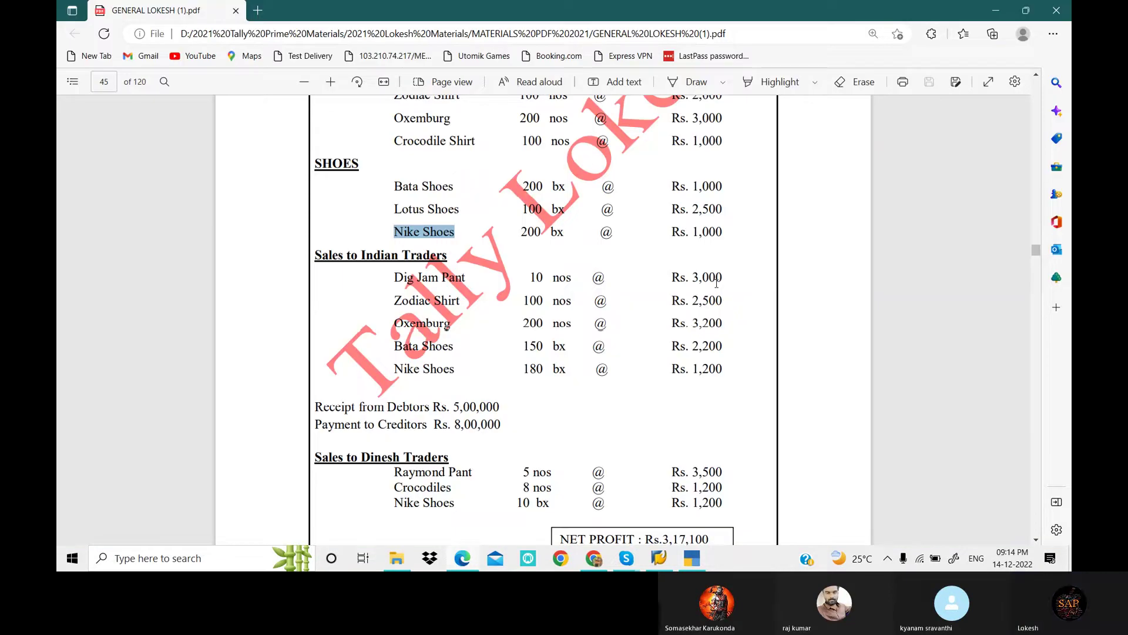
key("alt+Tab")
type("bata")
key("Return")
key("Return")
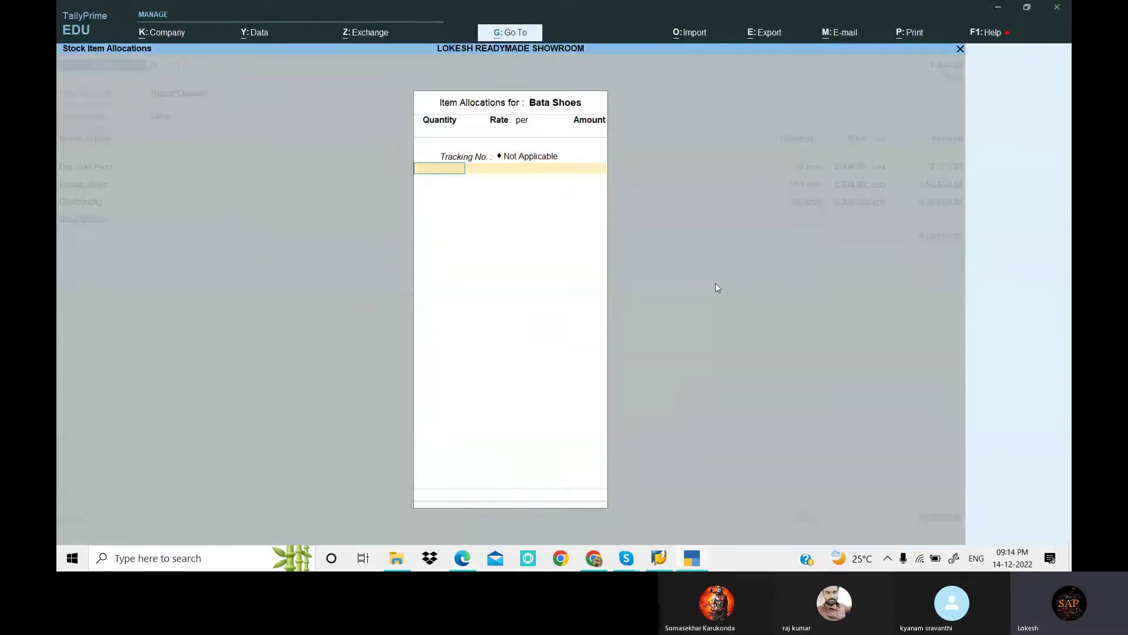
key("alt+Tab")
key("alt+Tab")
type("150")
key("Return")
key("alt+Tab")
key("alt+Tab")
type("2200")
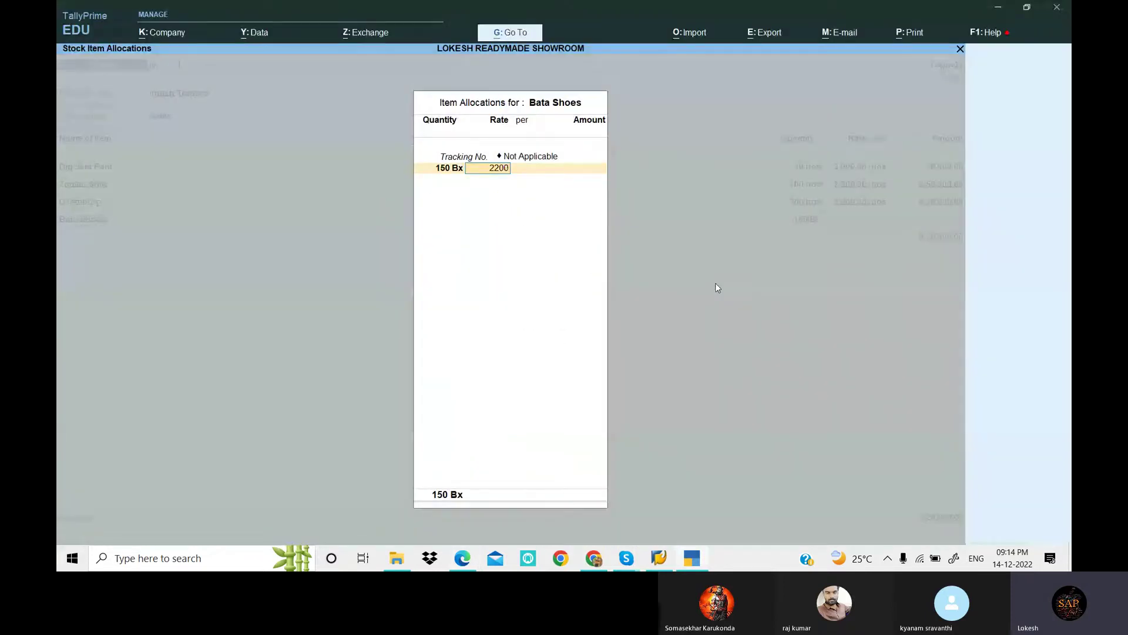
key("Return")
key("Return")
key("Return")
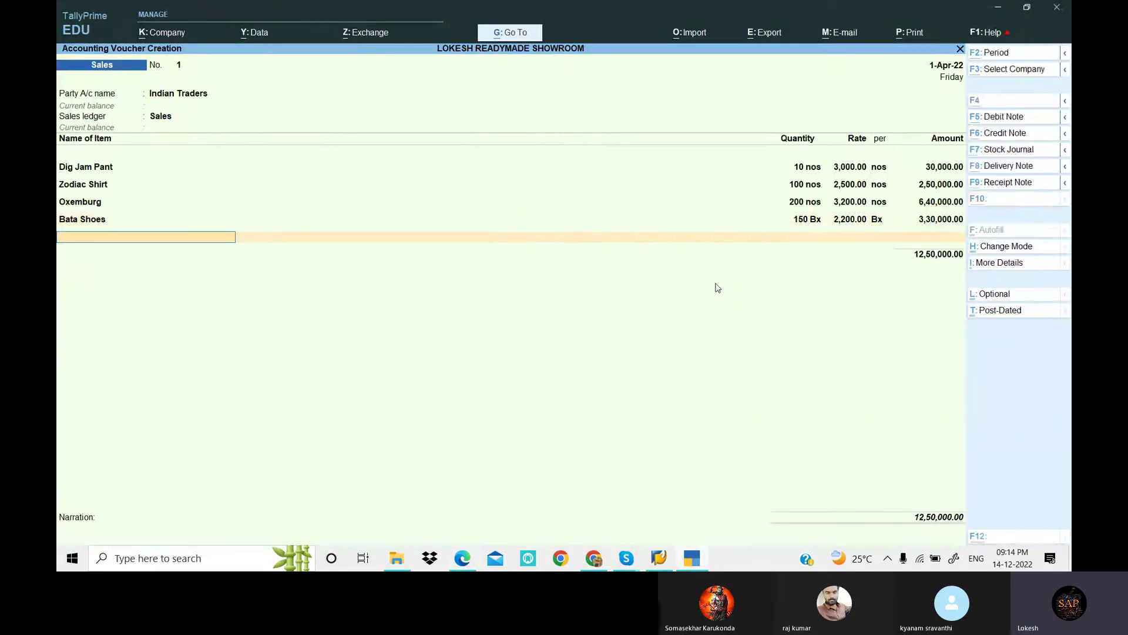
Step: Add Nike Shoes to the sales voucher with 180 Bx at 1,200, checking the item's figures in the PDF in Edge
key("alt+Tab")
key("alt+Tab")
type("NI")
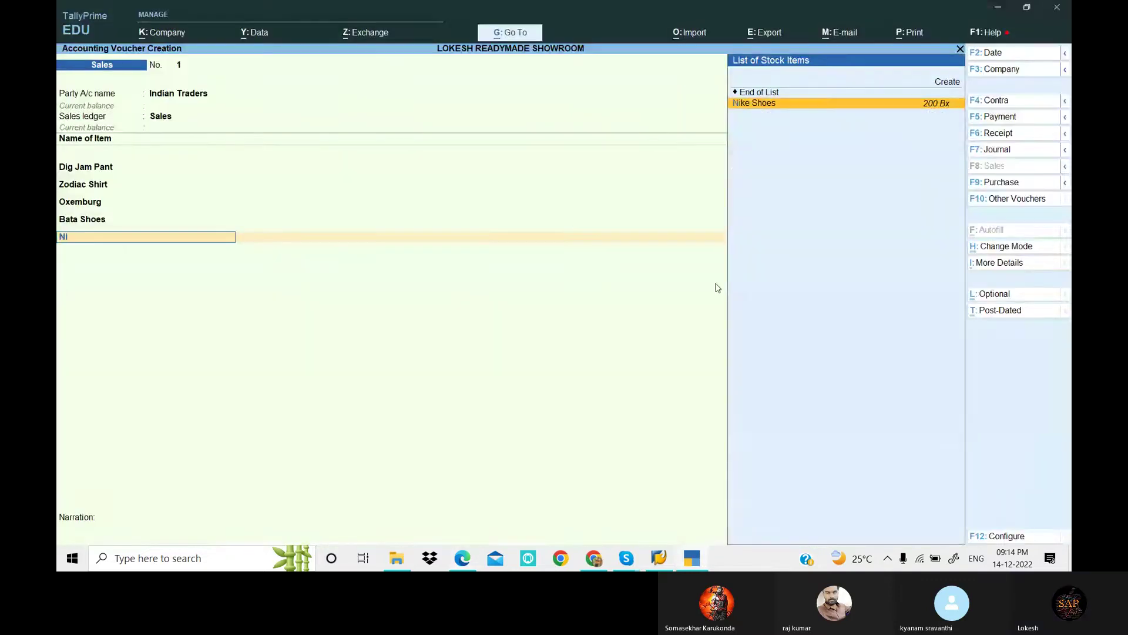
key("Return")
key("alt+Tab")
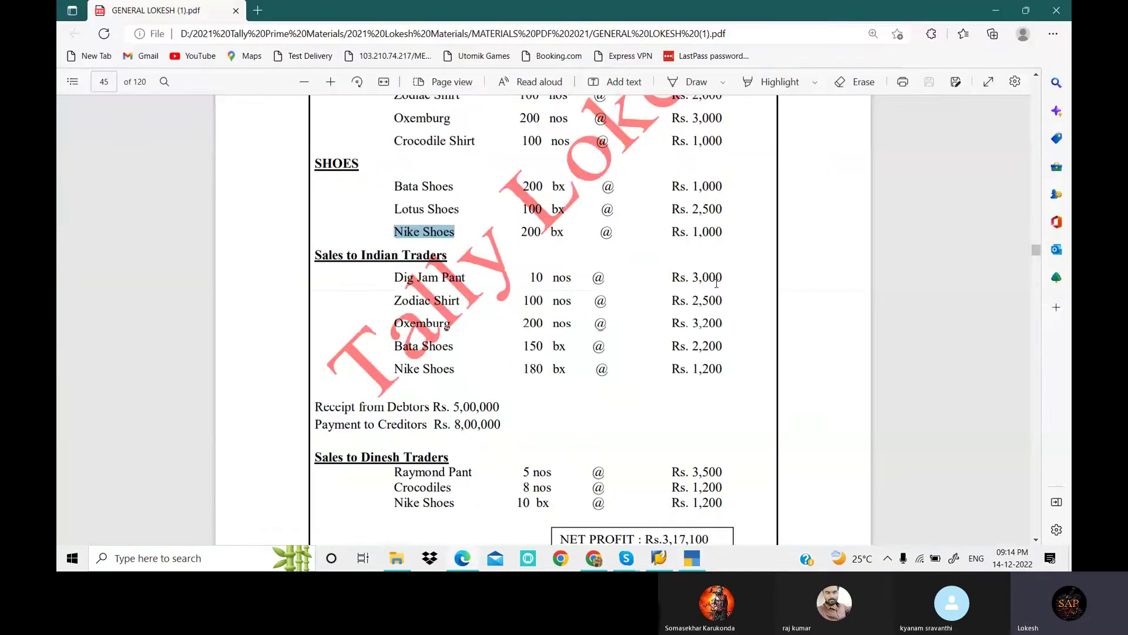
key("alt+Tab")
type("180")
key("Return")
key("alt+Tab")
key("alt+Tab")
type("1,200")
key("Return")
key("Return")
key("Return")
key("Return")
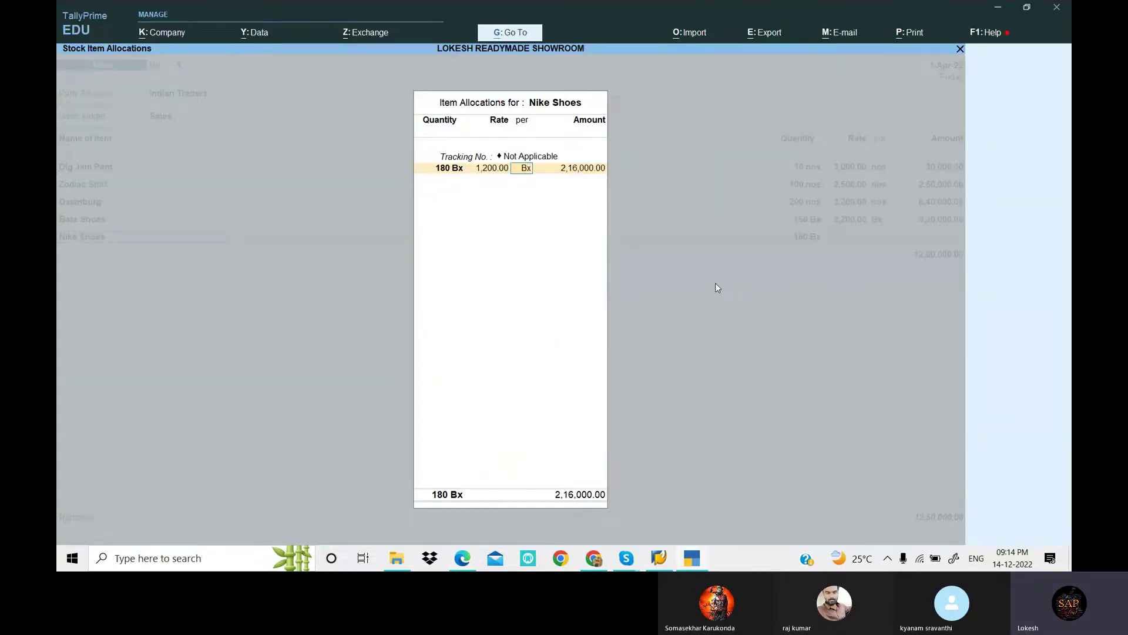
key("Return")
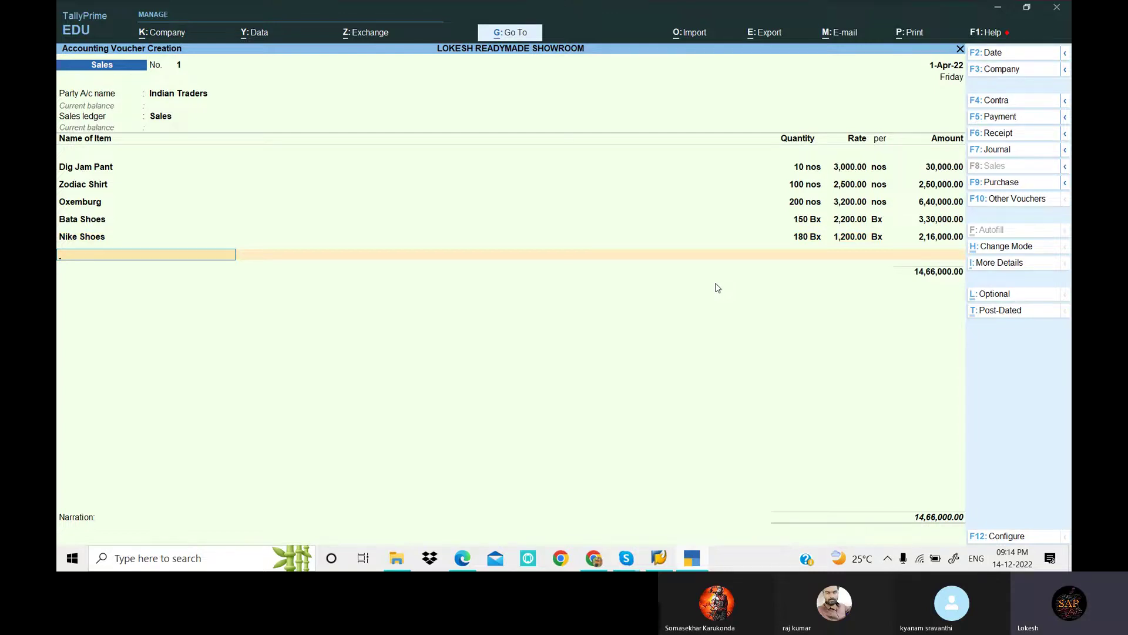
Step: End the item list and save the Indian Traders sales voucher without a narration
key("Return")
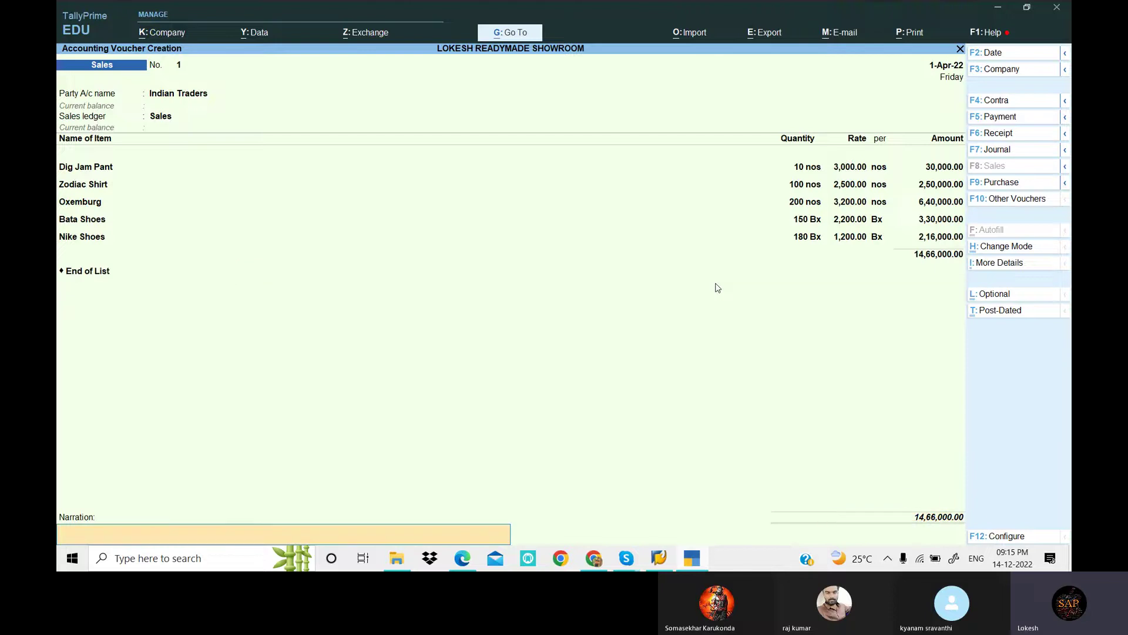
key("Return")
key("Return")
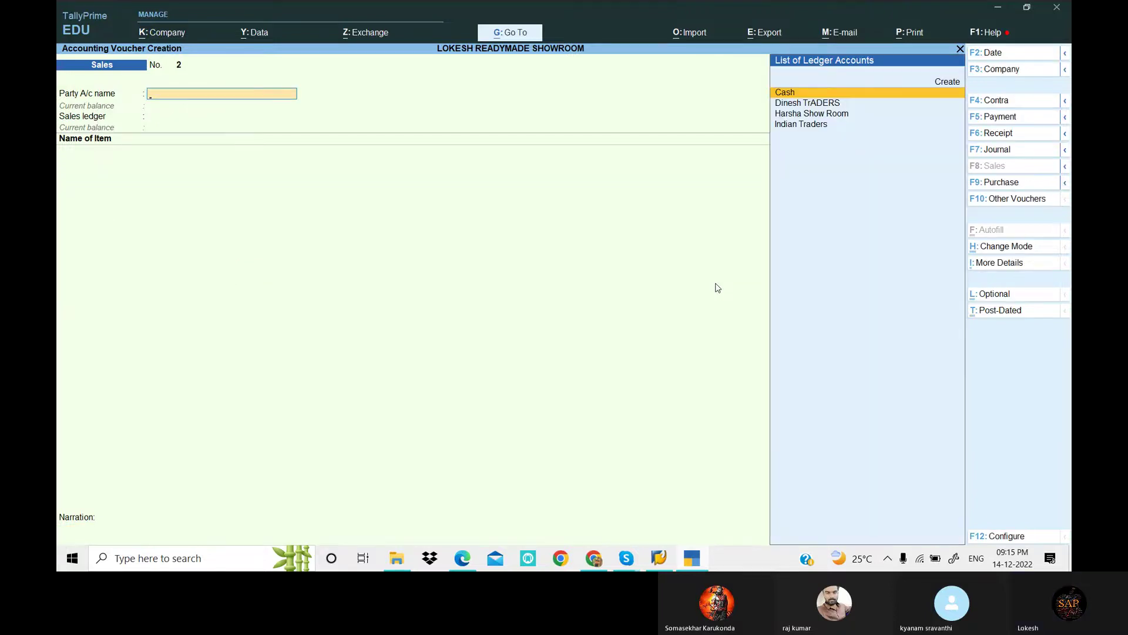
Step: Start a receipt voucher crediting Indian Traders with 5,00,000, checking the debtors' receipt amount in the PDF in Edge
key("alt+Tab")
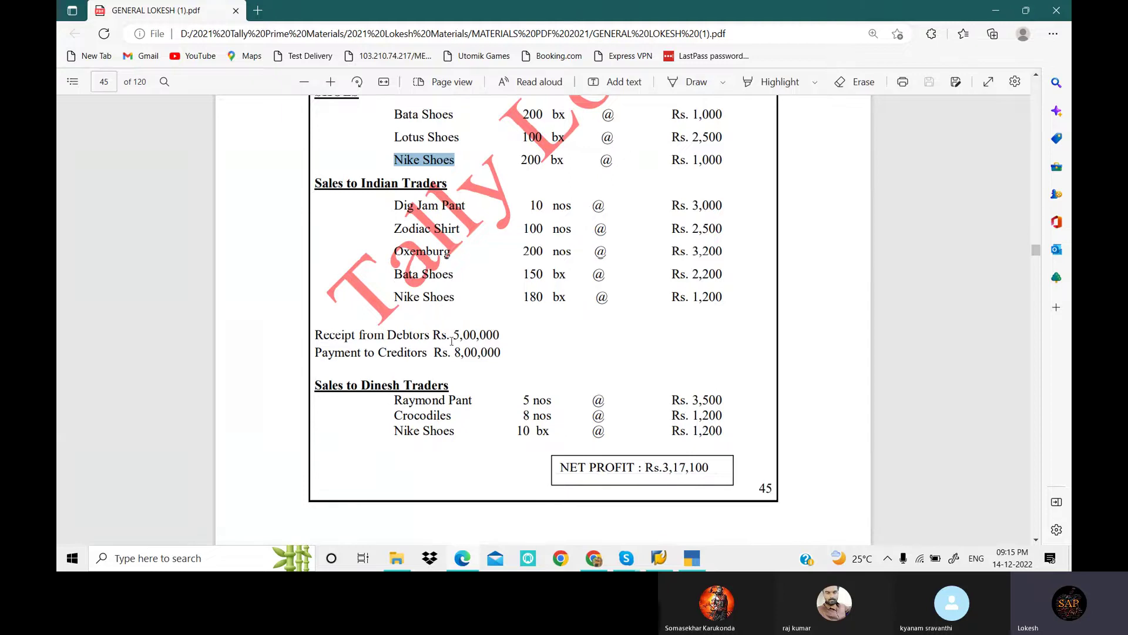
key("alt+Tab")
key("F6")
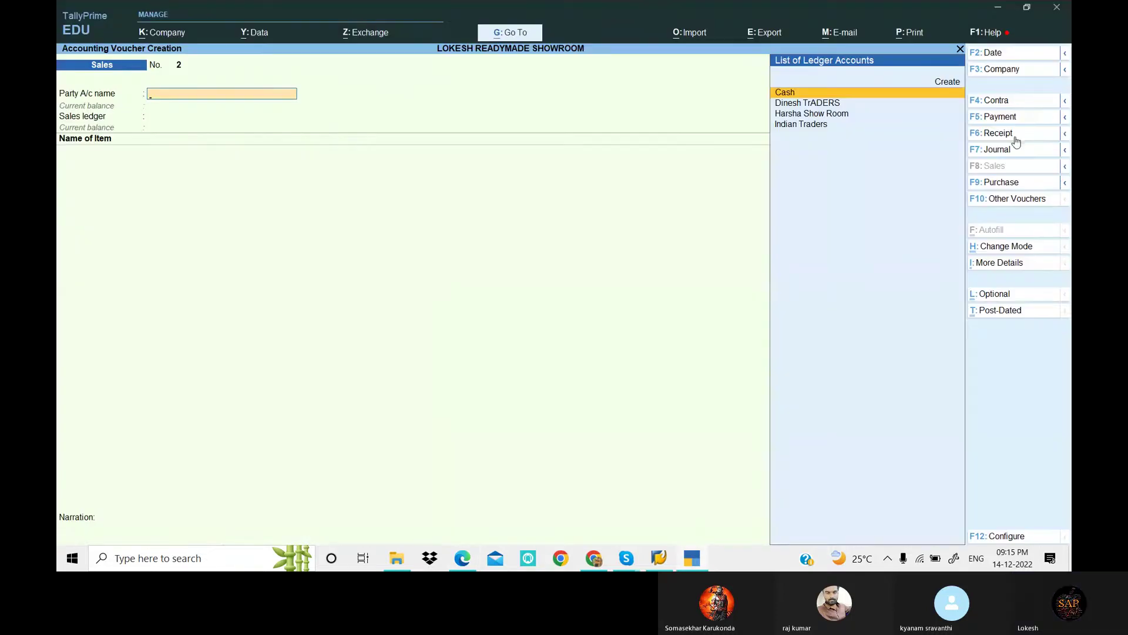
key("Down")
key("Down")
key("Down")
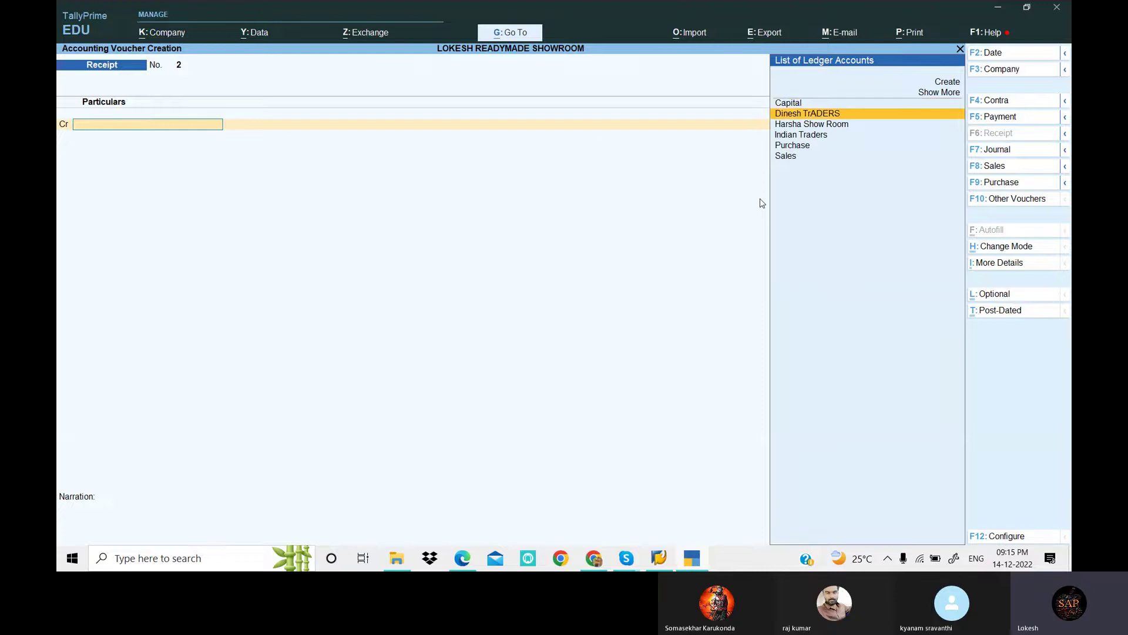
key("Return")
key("alt+Tab")
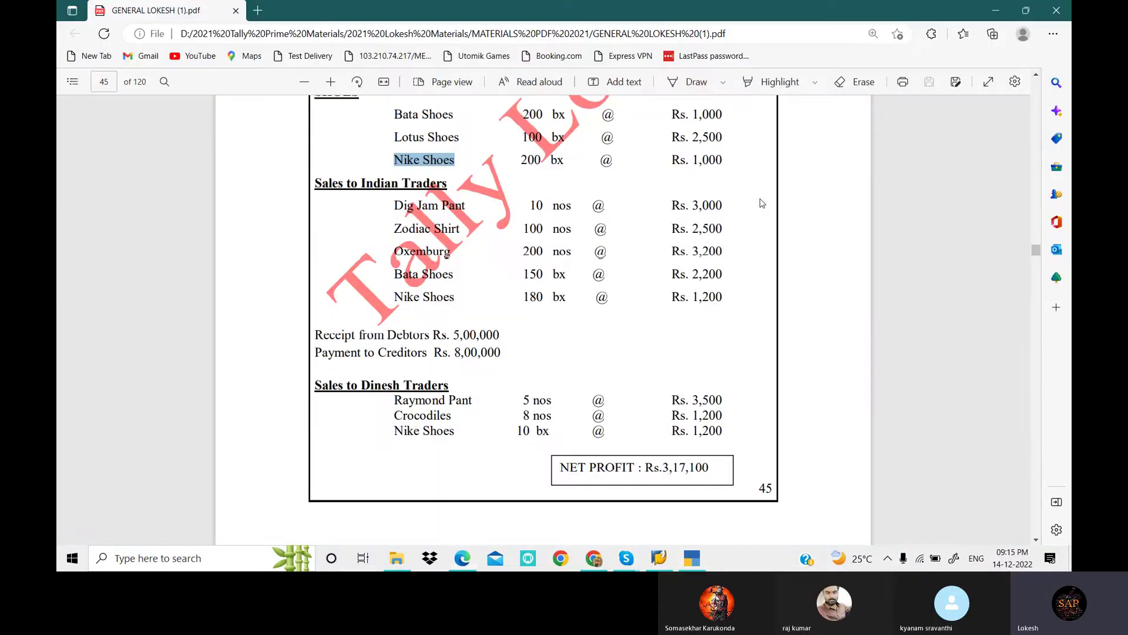
key("alt+Tab")
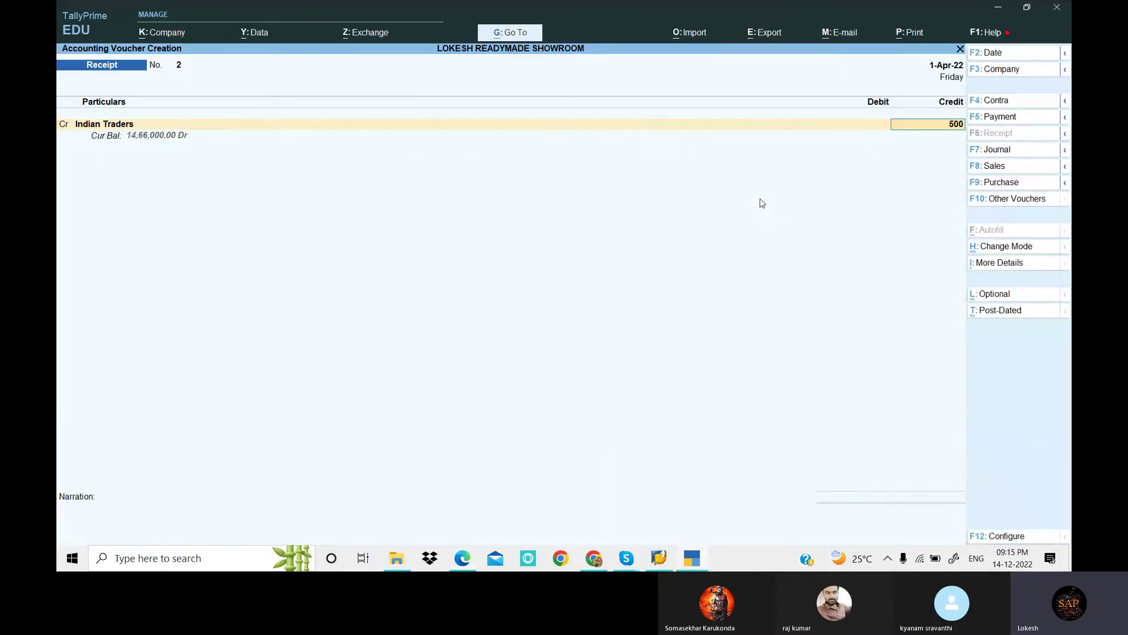
key("Return")
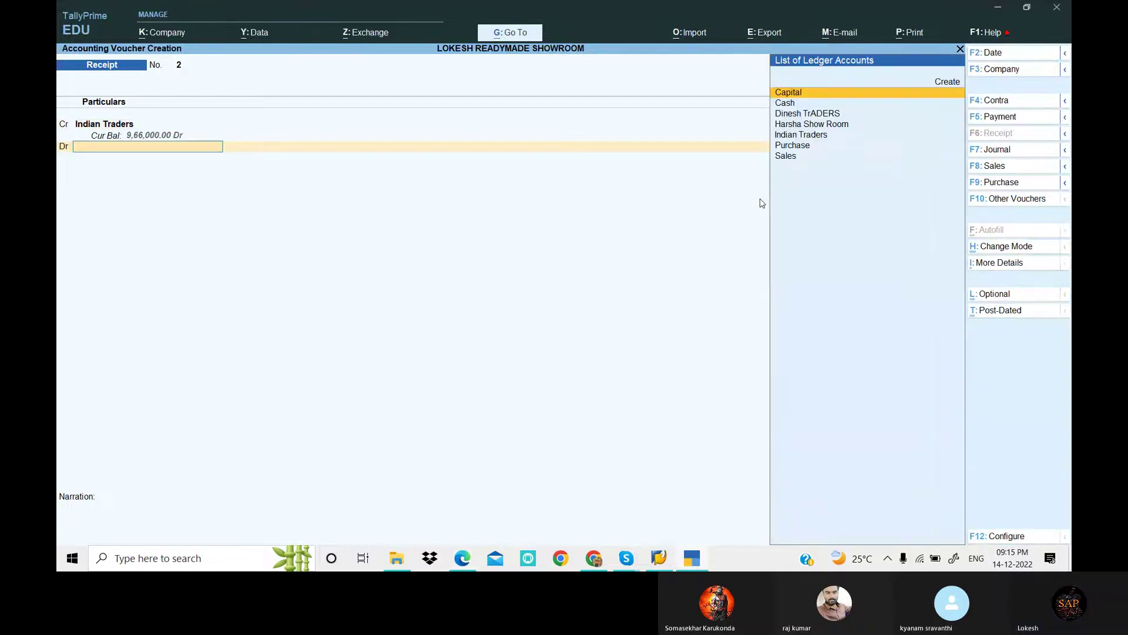
Step: Debit Cash with 5,00,000 in the receipt voucher and save it without a narration
key("Down")
key("Return")
key("Return")
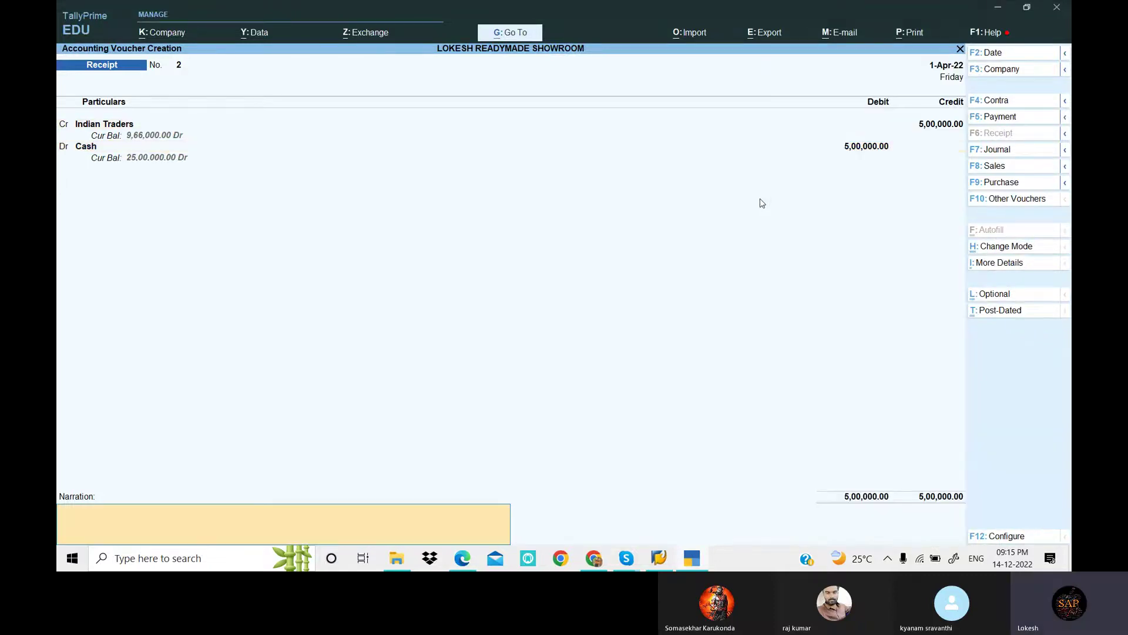
key("Return")
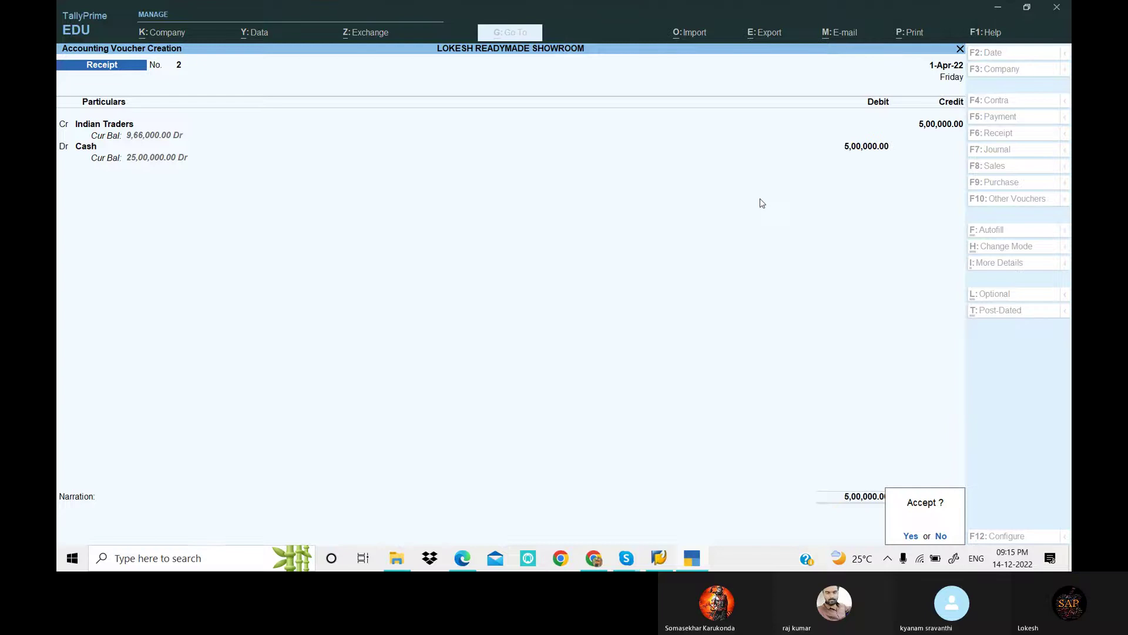
key("Return")
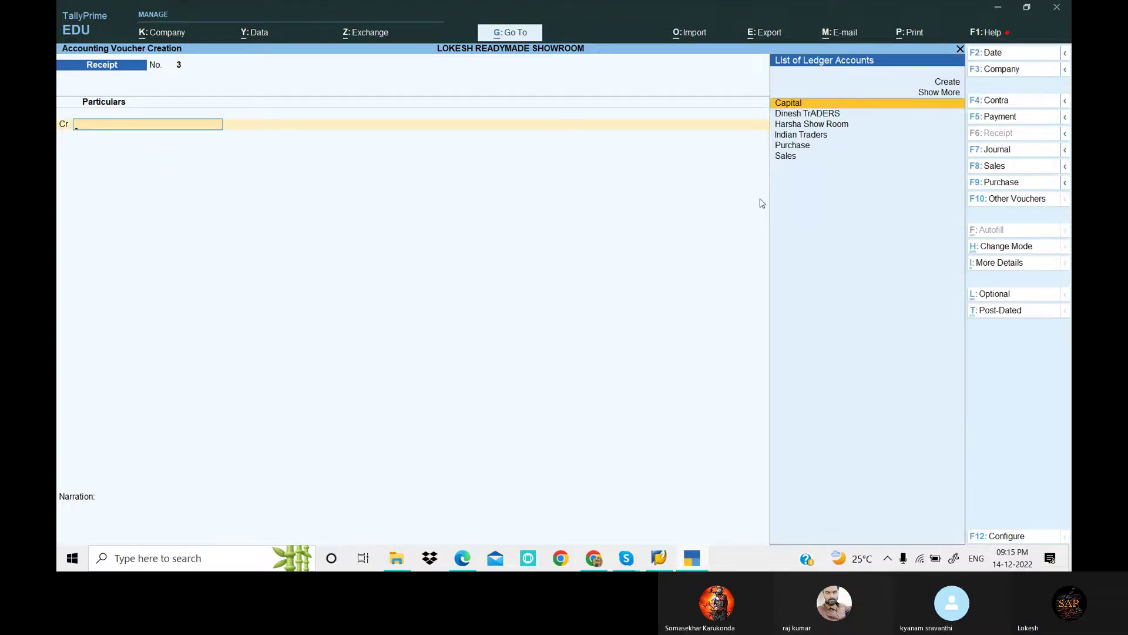
Step: Start a payment voucher debiting Harsha Show Room with 8,00,000, checking the creditors' payment amount in the PDF in Edge
left_click(1006, 117)
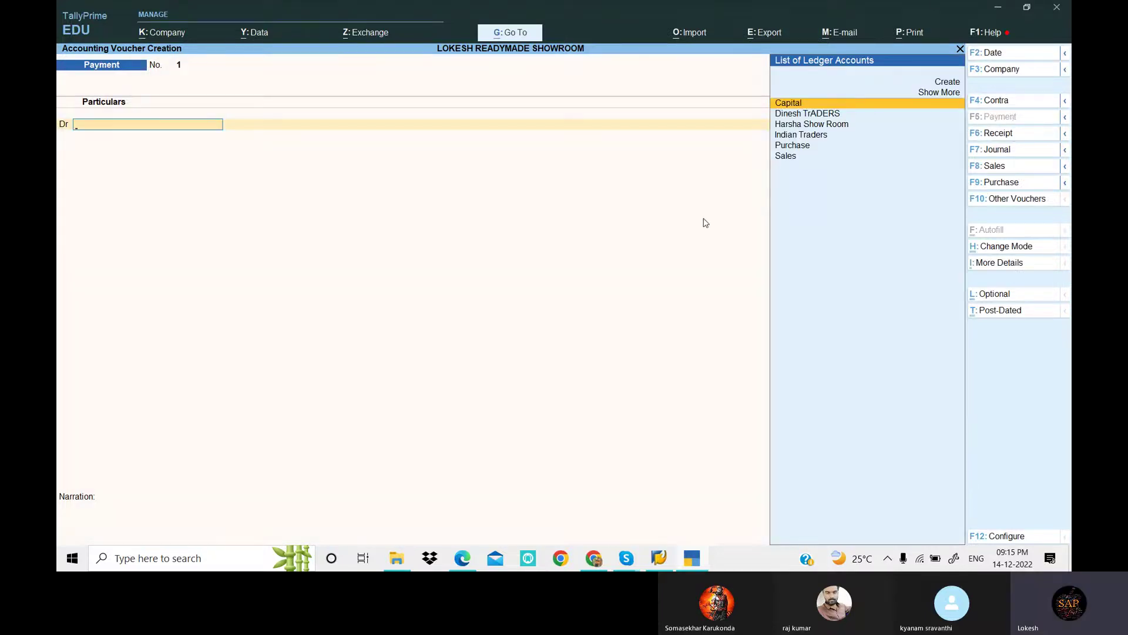
key("Down")
key("Down")
key("Return")
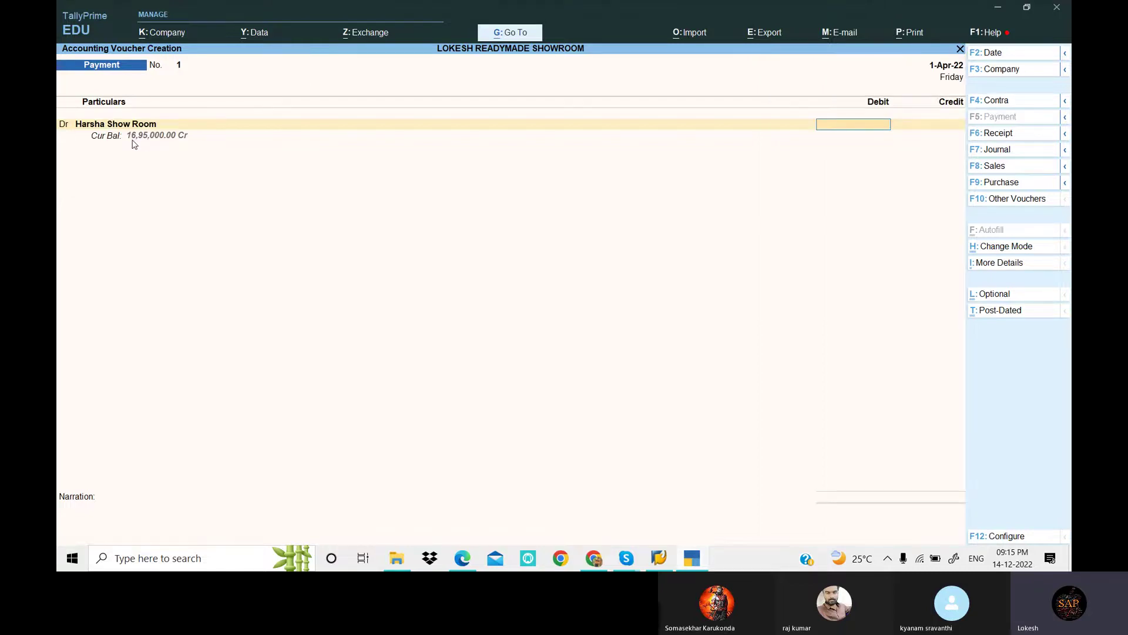
key("alt+Tab")
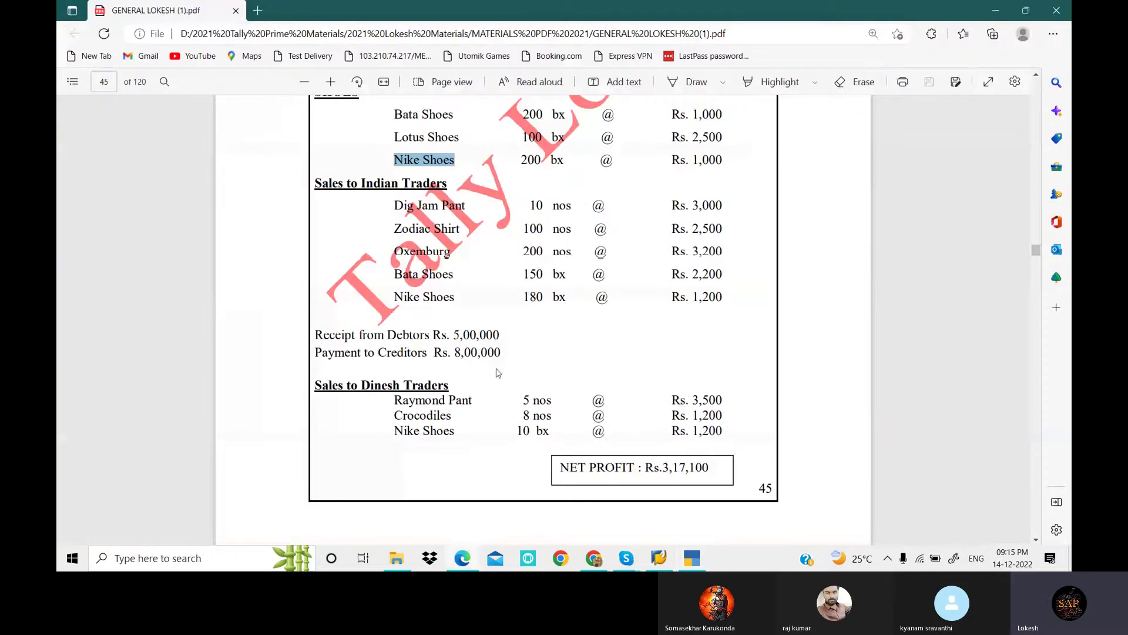
key("alt+Tab")
type("8")
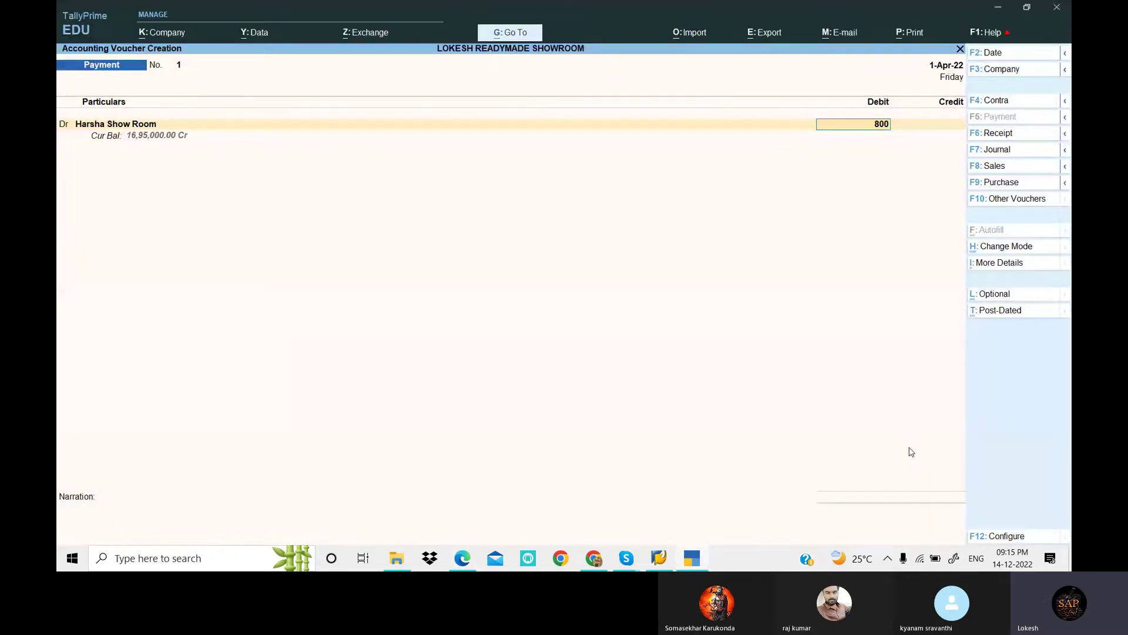
type("00000")
key("Return")
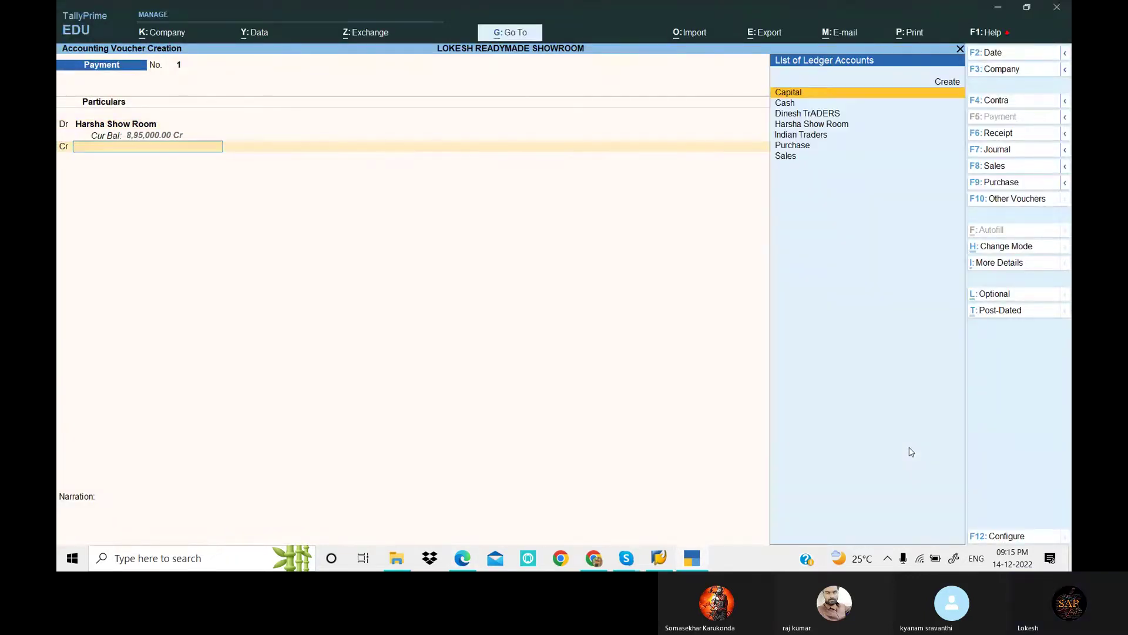
Step: Credit Cash with 8,00,000 in the payment voucher and save it without a narration
key("Down")
key("Return")
key("Return")
key("Return")
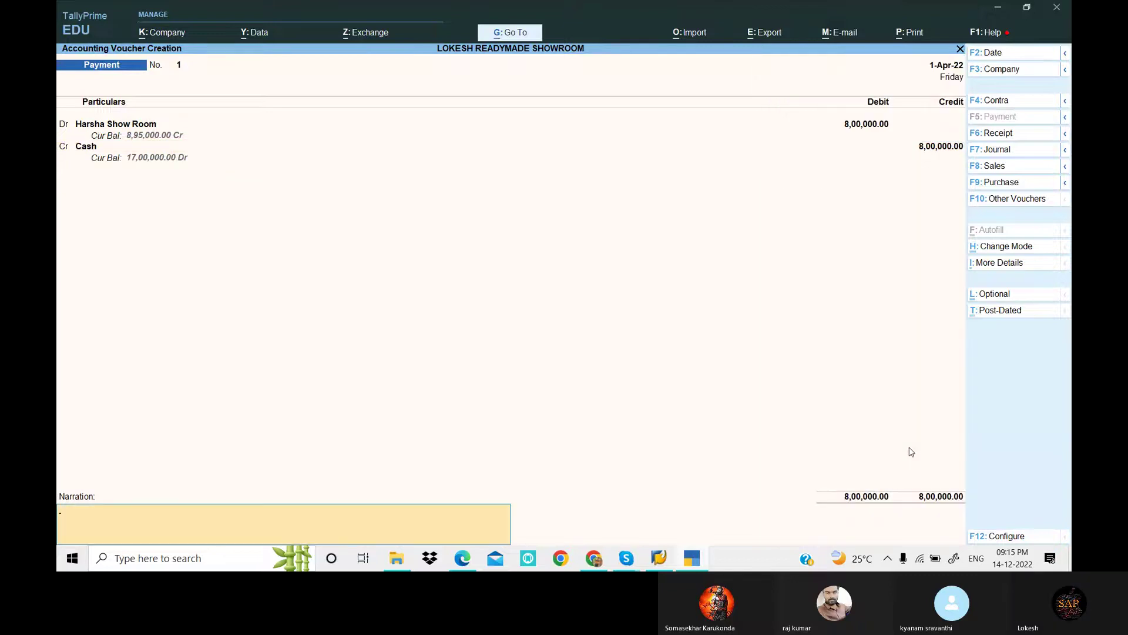
key("Return")
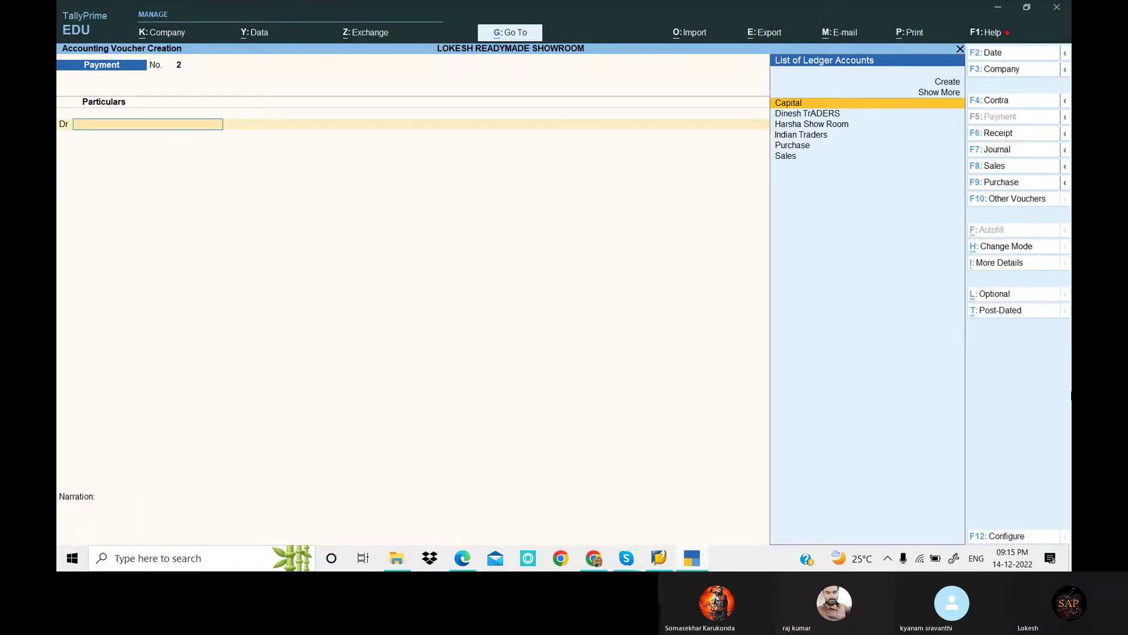
Step: Start a sales voucher with Dinesh TrADERS as the party account and Sales as the sales ledger
left_click(1007, 167)
key("Down")
key("Return")
key("Return")
key("ctrl+a")
key("Return")
Step: Add Raymond Pant to the sales voucher with 5 nos at 3,500, checking the item's figures in the PDF in Edge
key("alt+Tab")
key("alt+Tab")
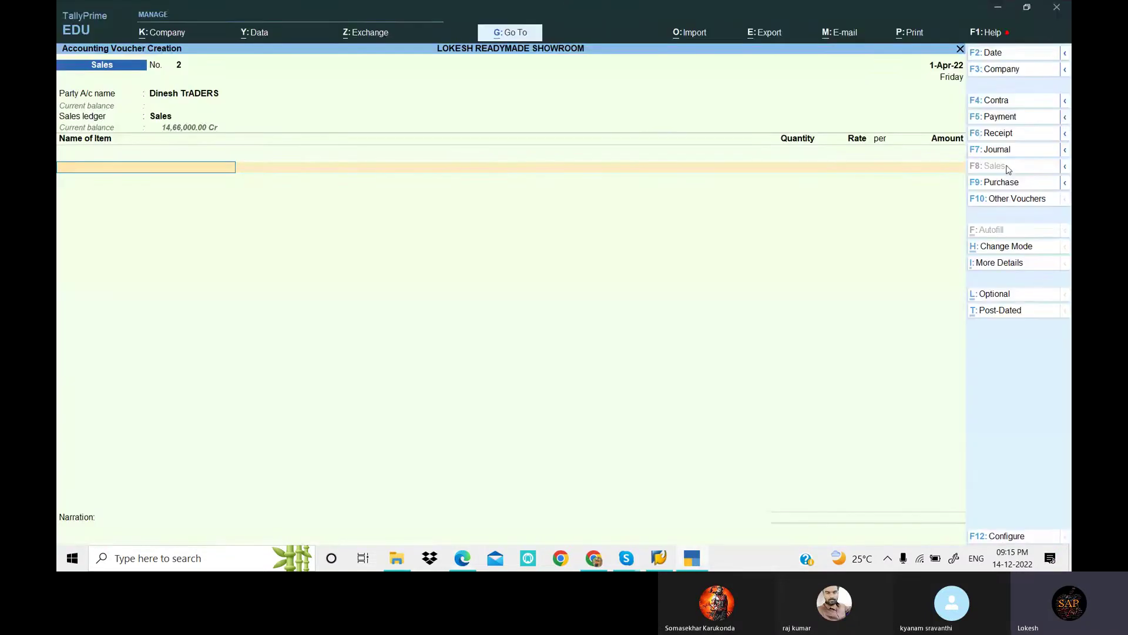
key("Down")
key("Down")
key("Return")
key("Return")
key("alt+Tab")
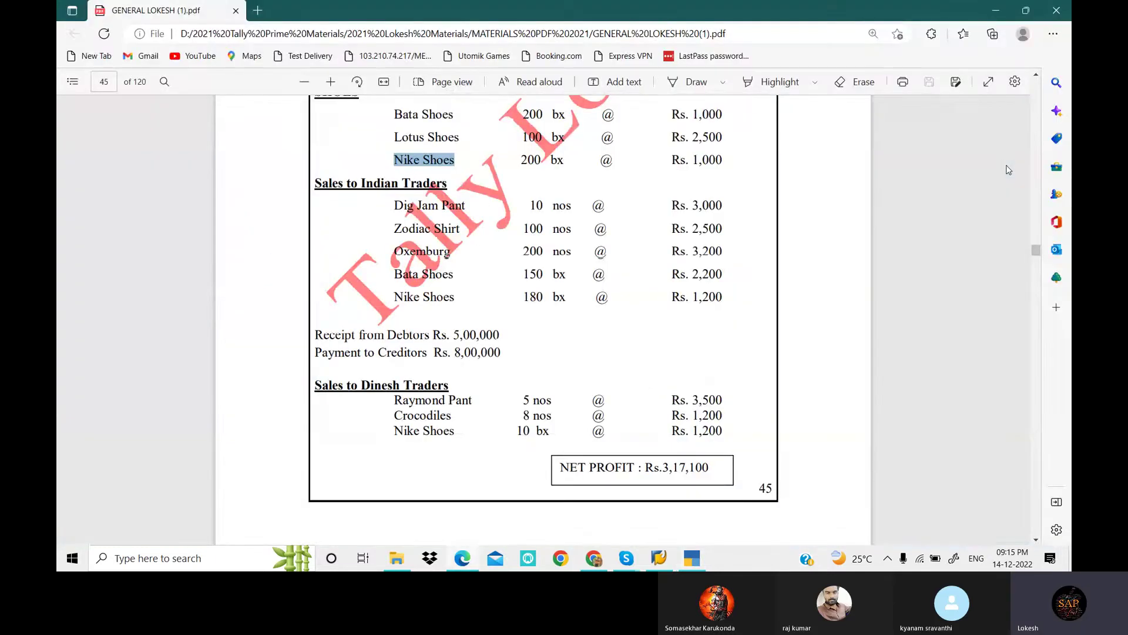
key("alt+Tab")
type("5")
key("Return")
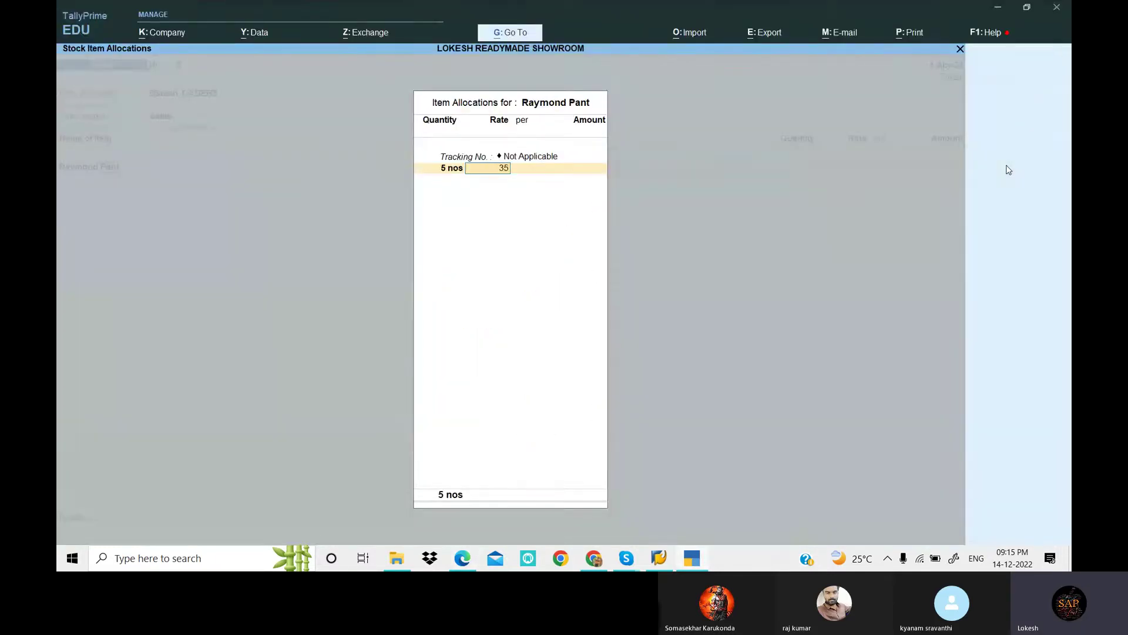
type("3500")
key("Return")
key("Return")
key("Return")
key("Return")
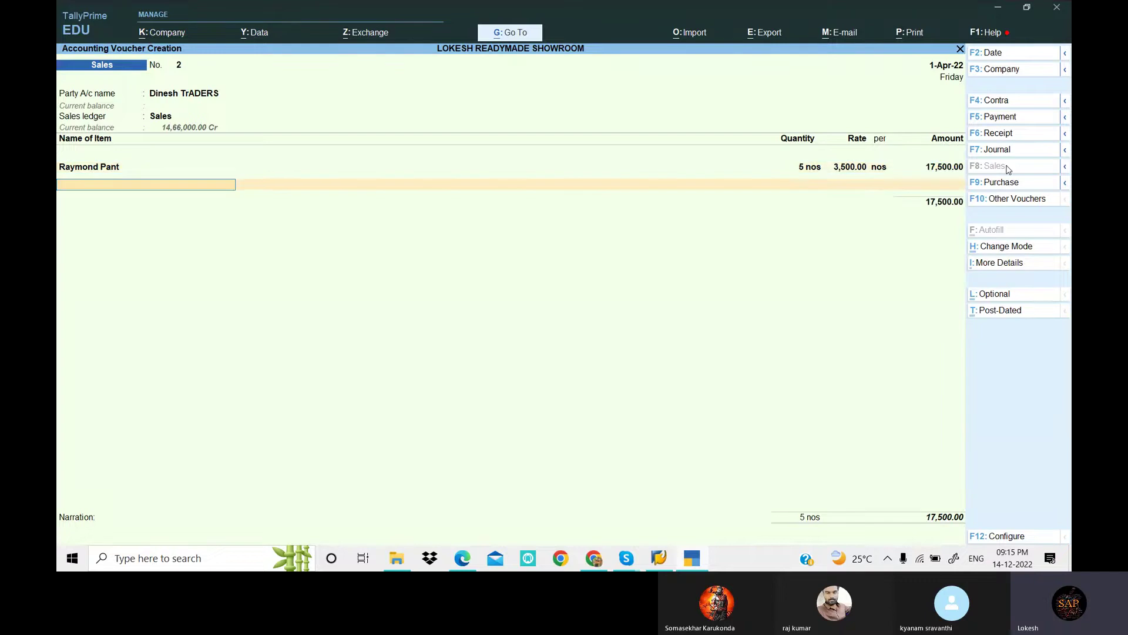
Step: Add Crocodile Shirt to the sales voucher with 8 nos at 1,200, checking the item's figures in the PDF in Edge
key("alt+Tab")
key("alt+Tab")
type("CR")
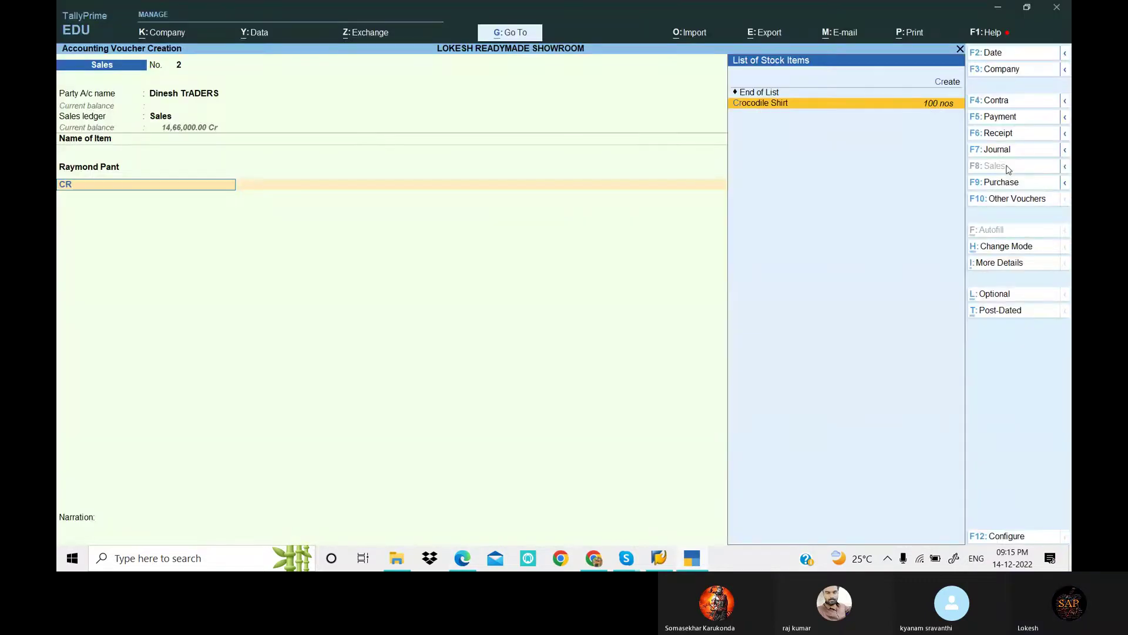
key("Return")
key("alt+Tab")
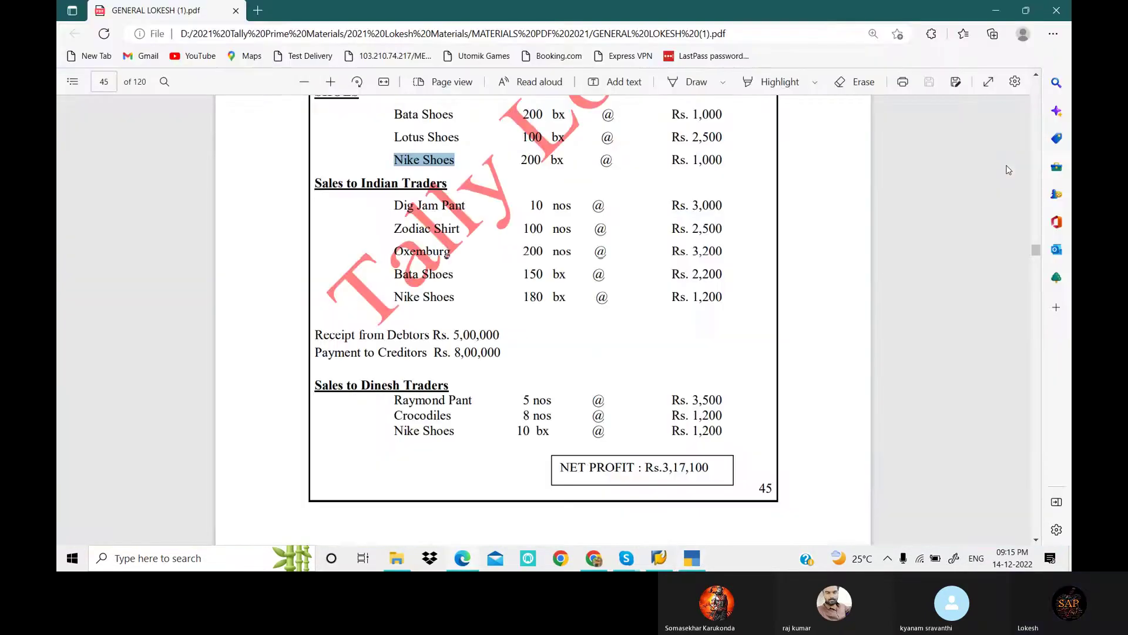
key("alt+Tab")
type("8")
key("Return")
type("1200")
key("Return")
key("Return")
key("Return")
key("Return")
key("Return")
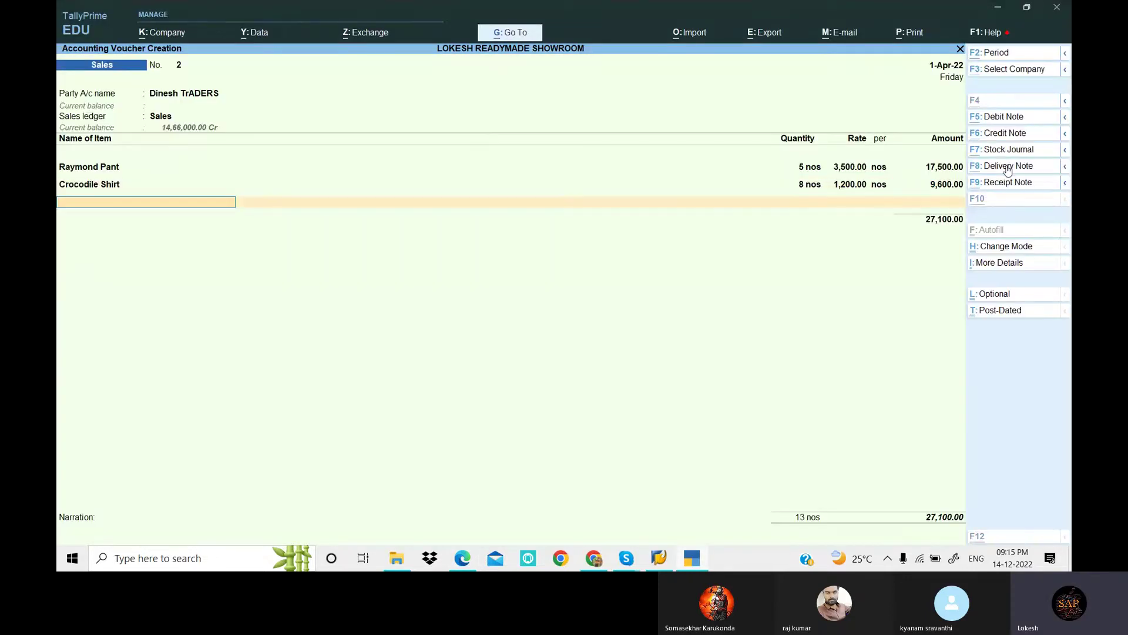
Step: Add Nike Shoes to the sales voucher with 10 Bx at 1,200, checking the item's figures in the PDF in Edge
key("alt+Tab")
key("alt+Tab")
key("Down")
key("Down")
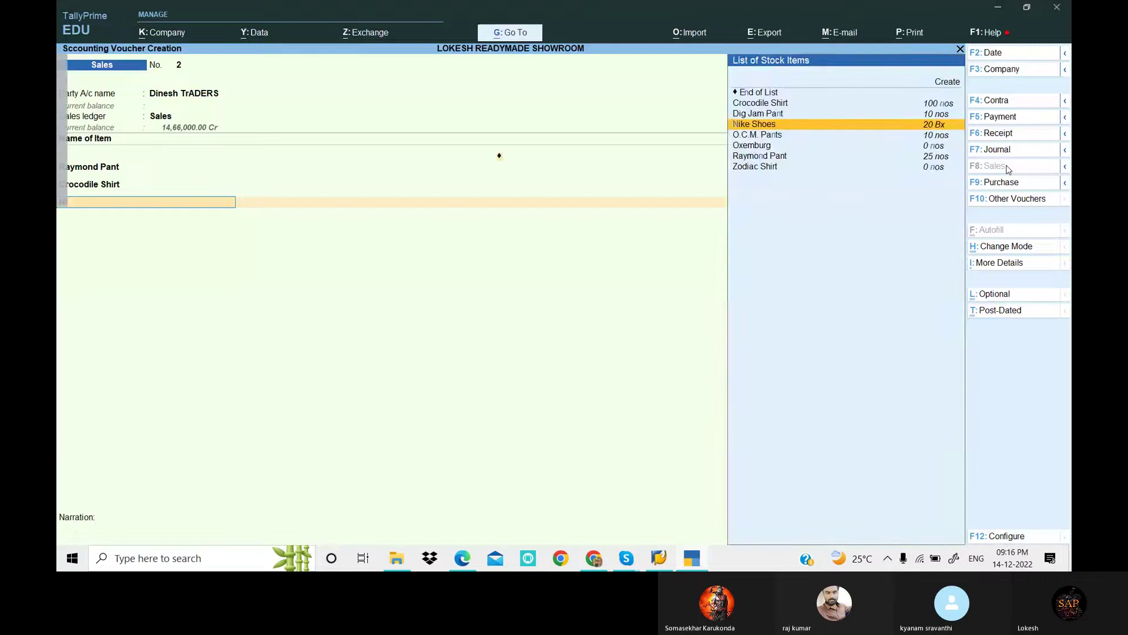
key("Return")
key("alt+Tab")
key("alt+Tab")
type("10")
key("Return")
key("Return")
key("Return")
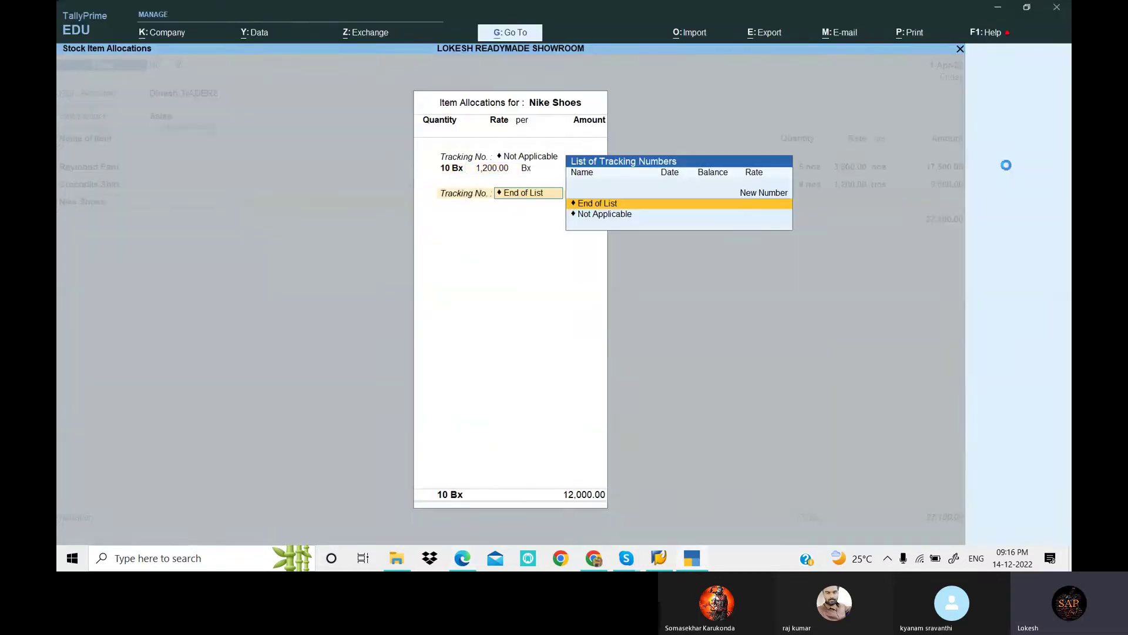
key("Return")
key("Return")
Step: End the item list and save the Dinesh TrADERS sales voucher without a narration
key("Return")
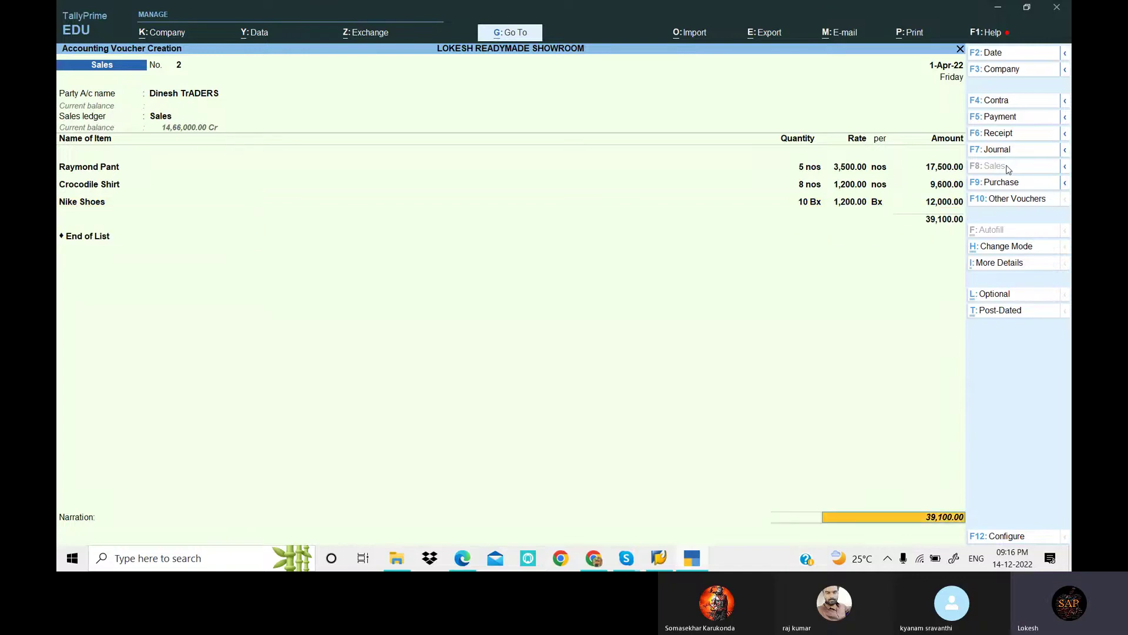
key("Return")
key("Return")
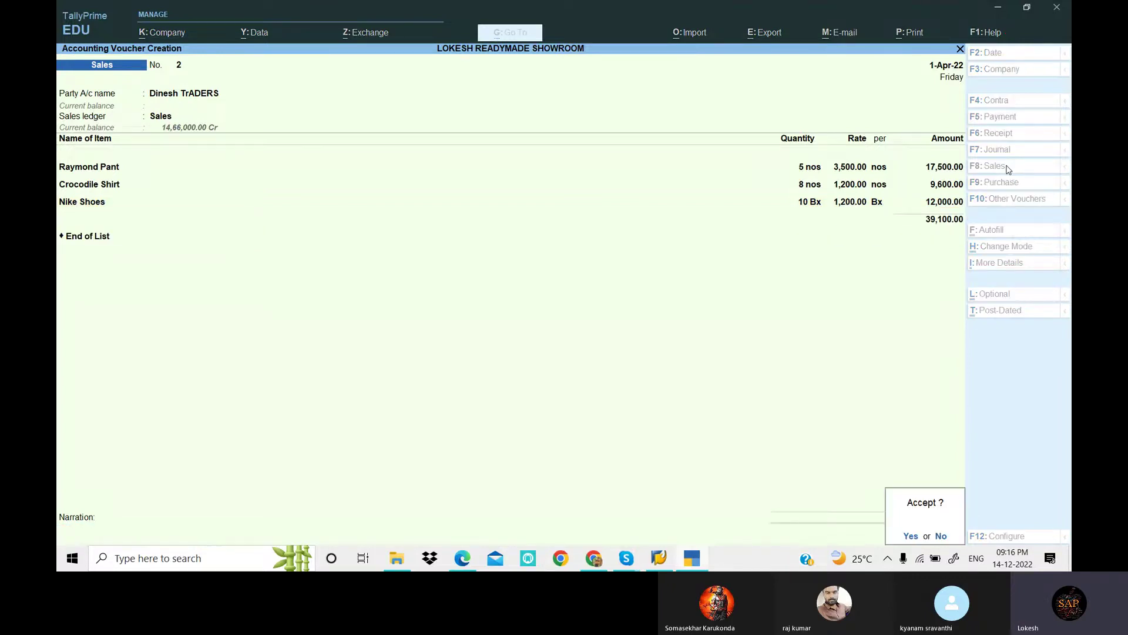
key("Return")
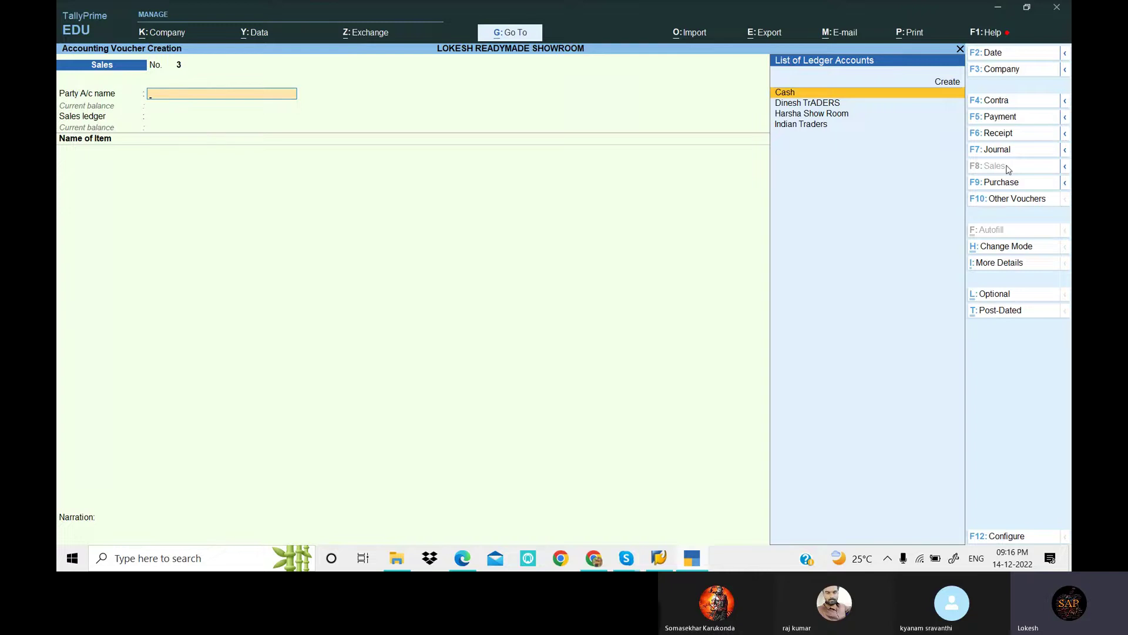
Step: Leave voucher entry and review the recorded vouchers in the Day Book
key("Escape")
key("Down")
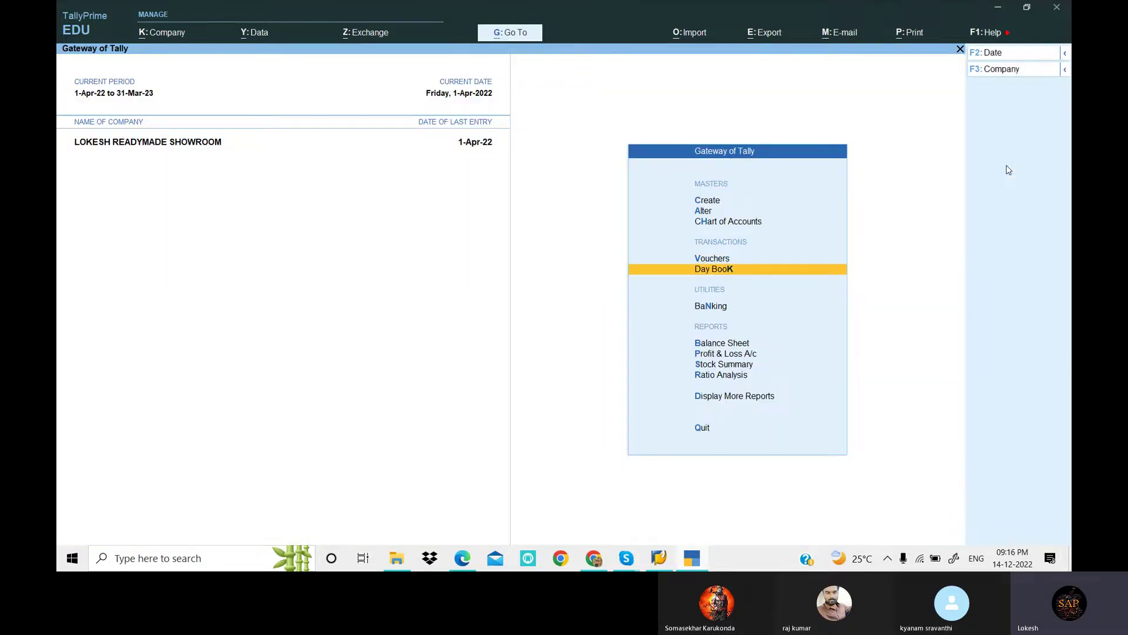
key("Return")
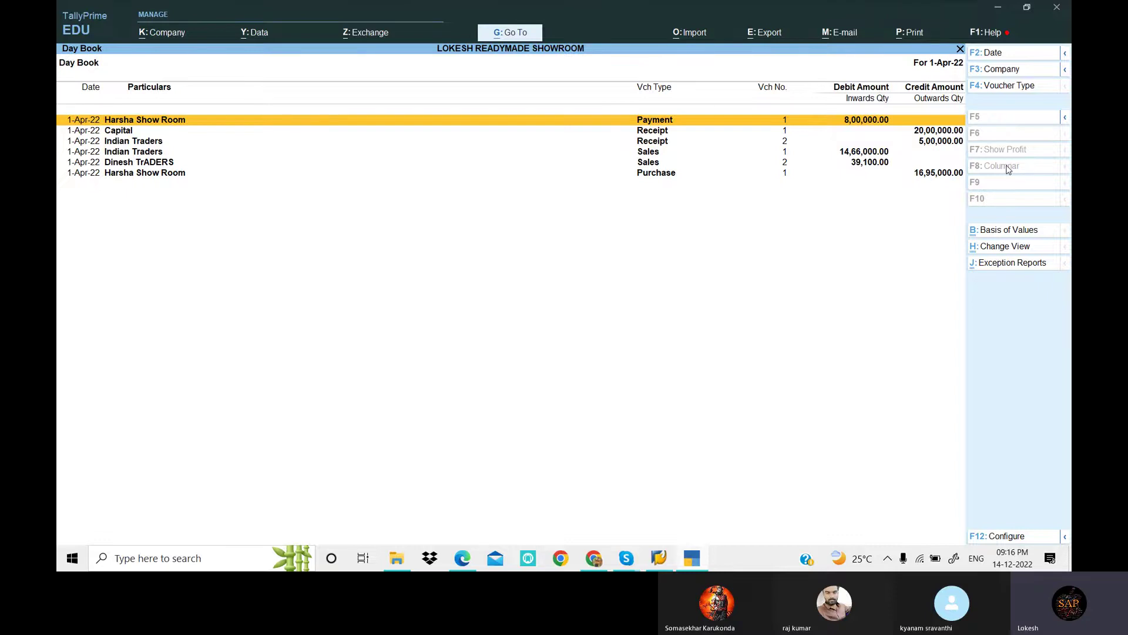
Step: Close the Day Book and open the Profit & Loss A/c report
key("Escape")
key("Down")
key("Down")
key("Down")
key("Down")
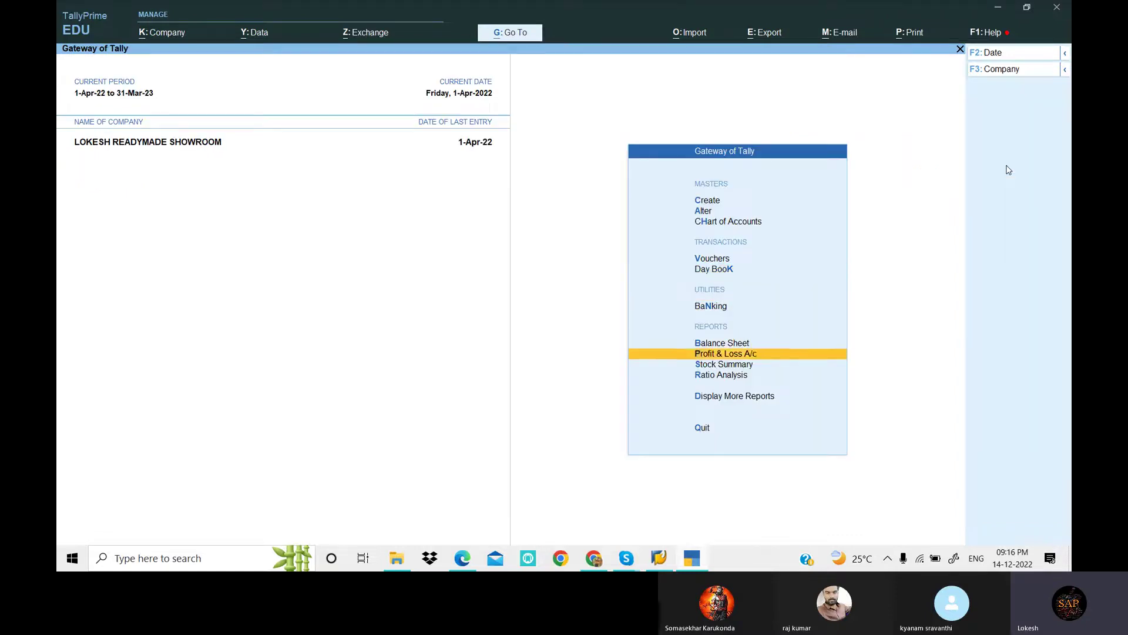
key("Up")
key("Return")
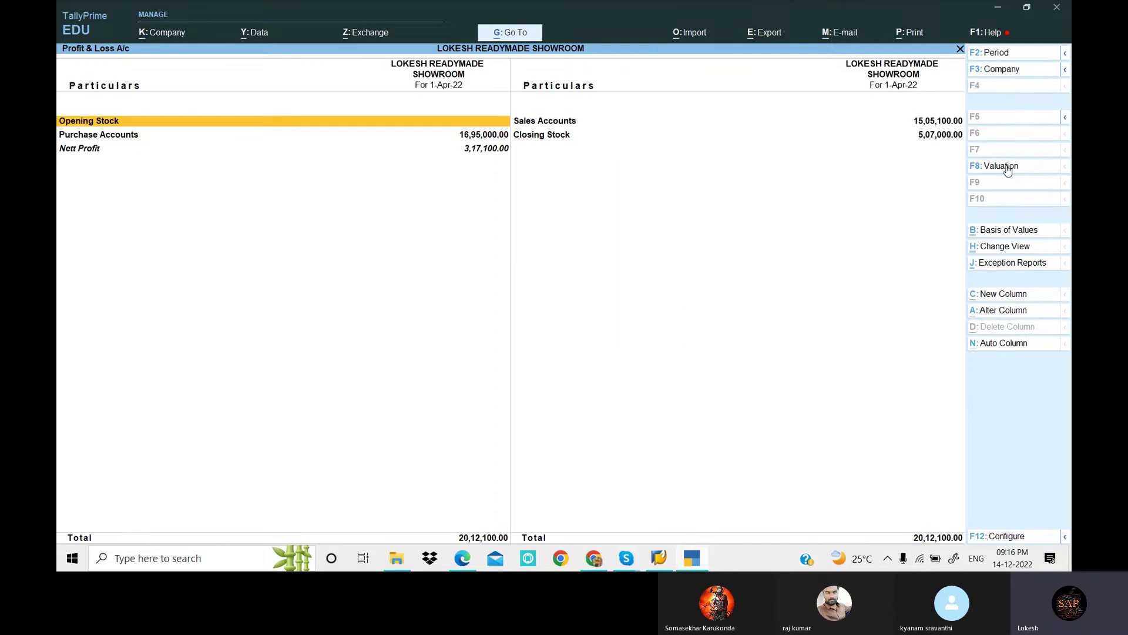
Step: Show the Profit & Loss A/c in detailed form and go to the Nett Profit line
key("alt+F5")
key("Down")
key("Down")
key("Down")
key("Down")
key("Down")
key("Down")
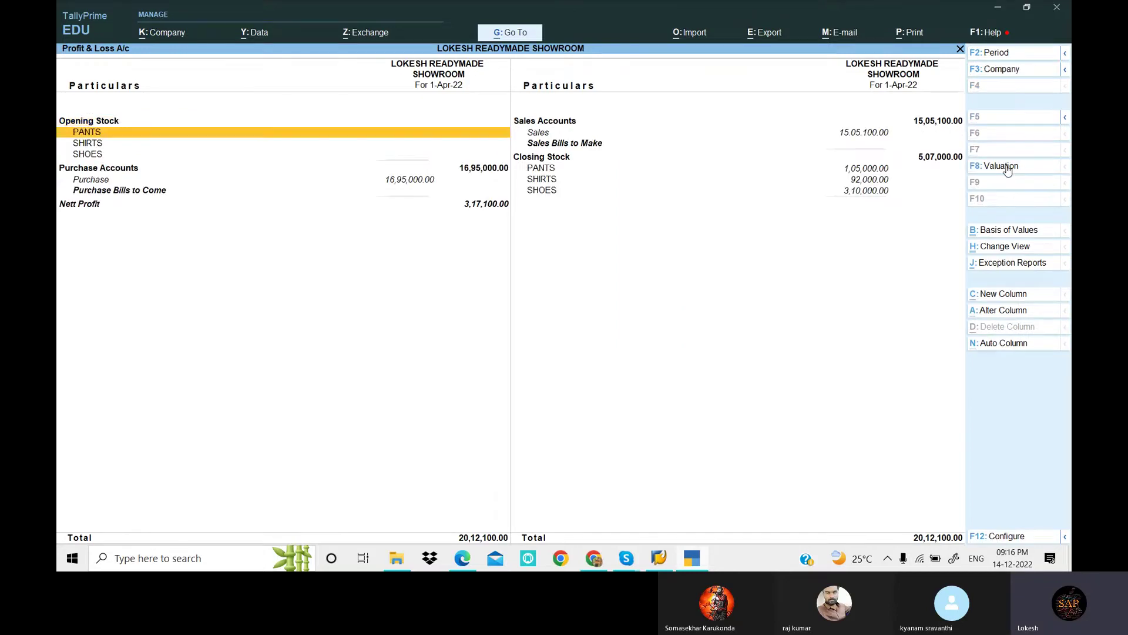
key("Down")
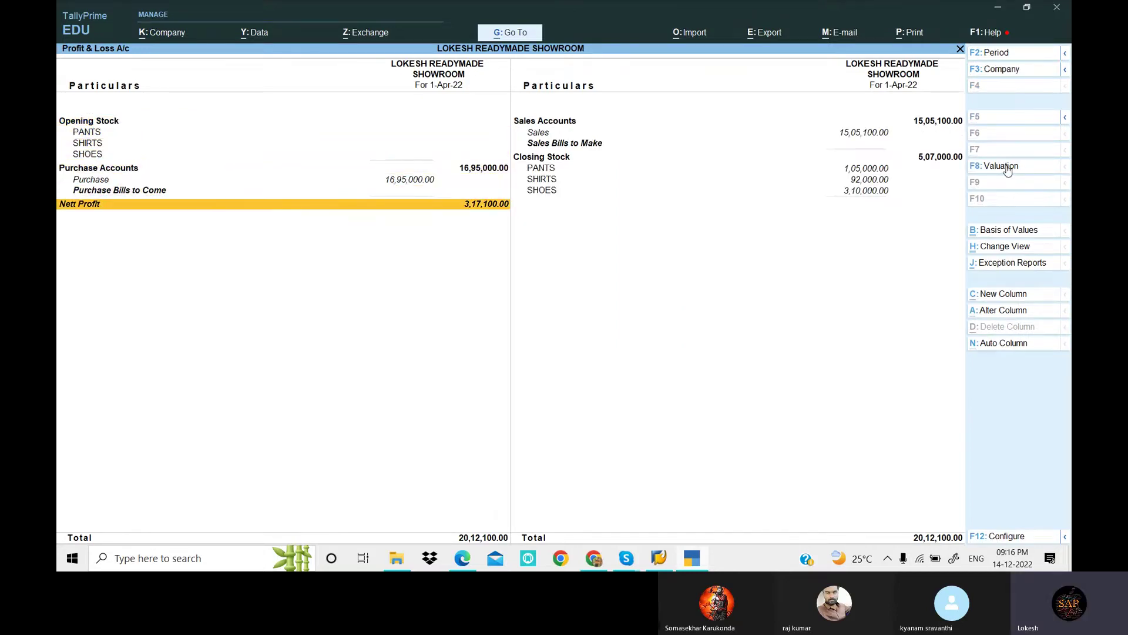
Step: Compare the report's Nett Profit with the net profit given for the problem in the PDF in Edge
left_click(692, 558)
left_click_drag(560, 398, 709, 400)
key("alt+Tab")
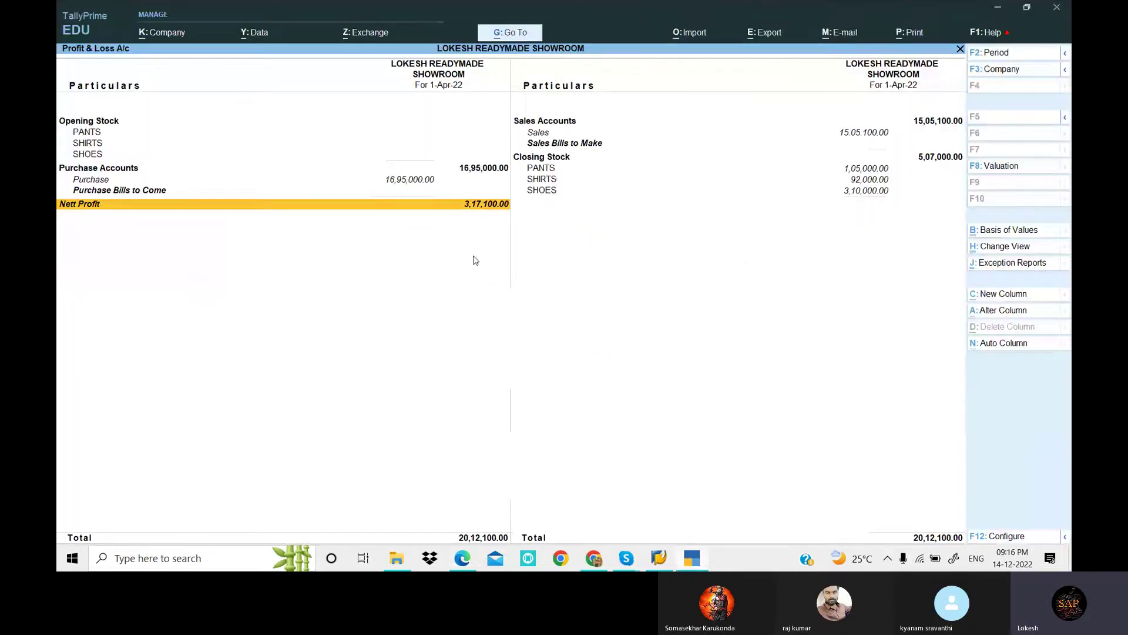
Step: Close the Profit & Loss A/c and open the Stock Summary in detailed form
key("Escape")
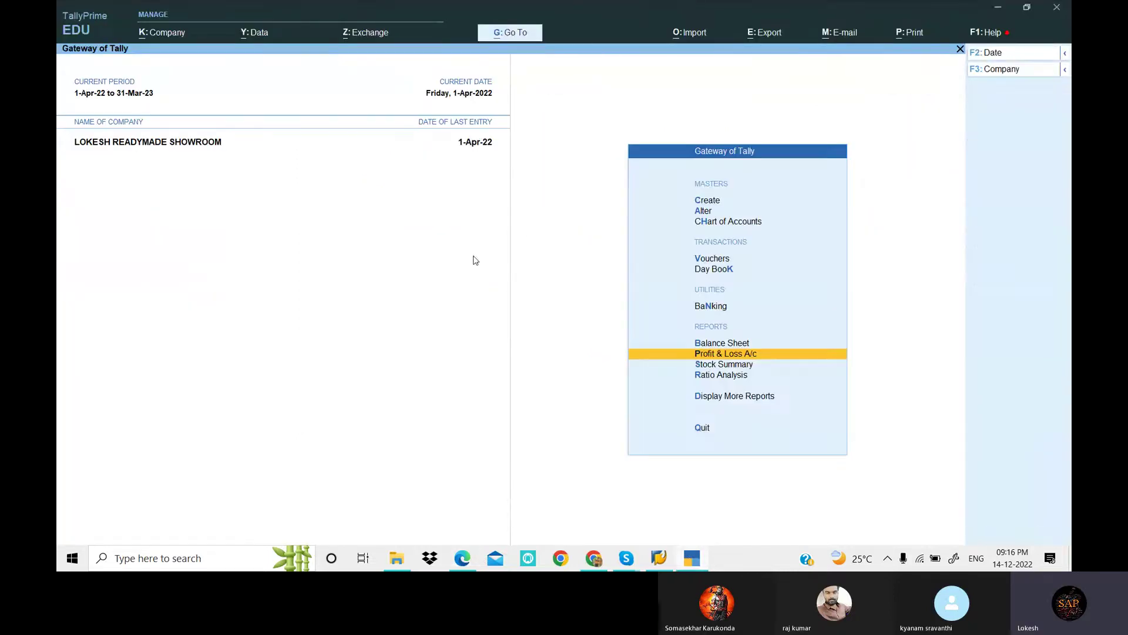
key("Down")
key("Return")
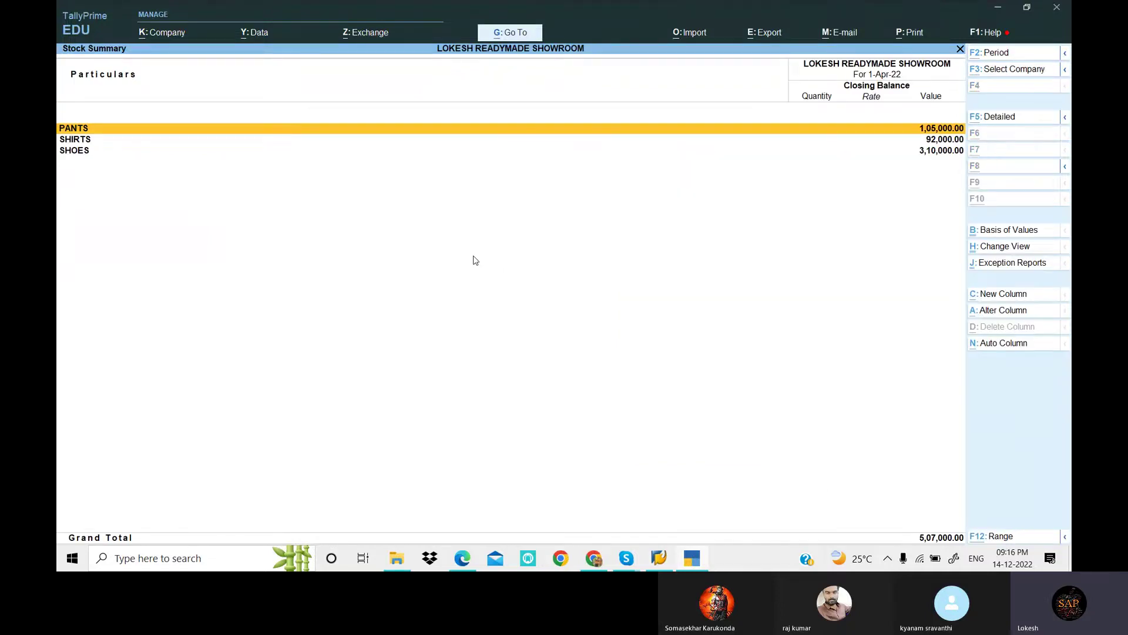
key("alt+F5")
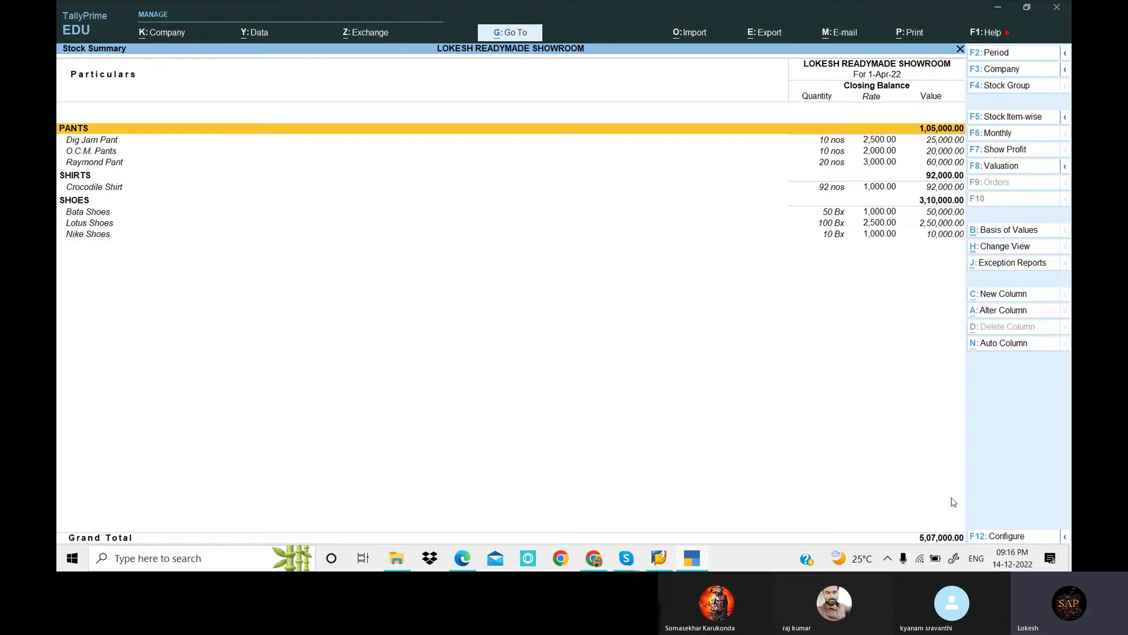
Step: Configure the Stock Summary to show goods inwards and goods outwards alongside the closing balance
left_click(1010, 540)
key("Down")
key("Down")
key("Down")
key("Down")
key("Down")
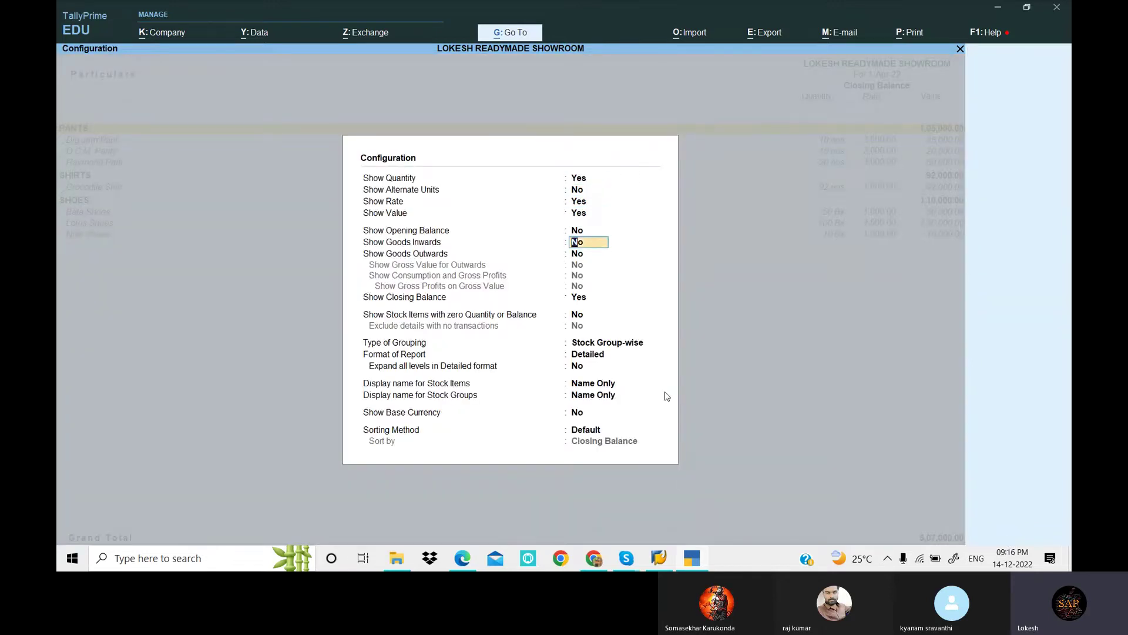
key("Return")
key("Return")
key("Return")
key("Return")
key("Return")
key("Return")
key("Return")
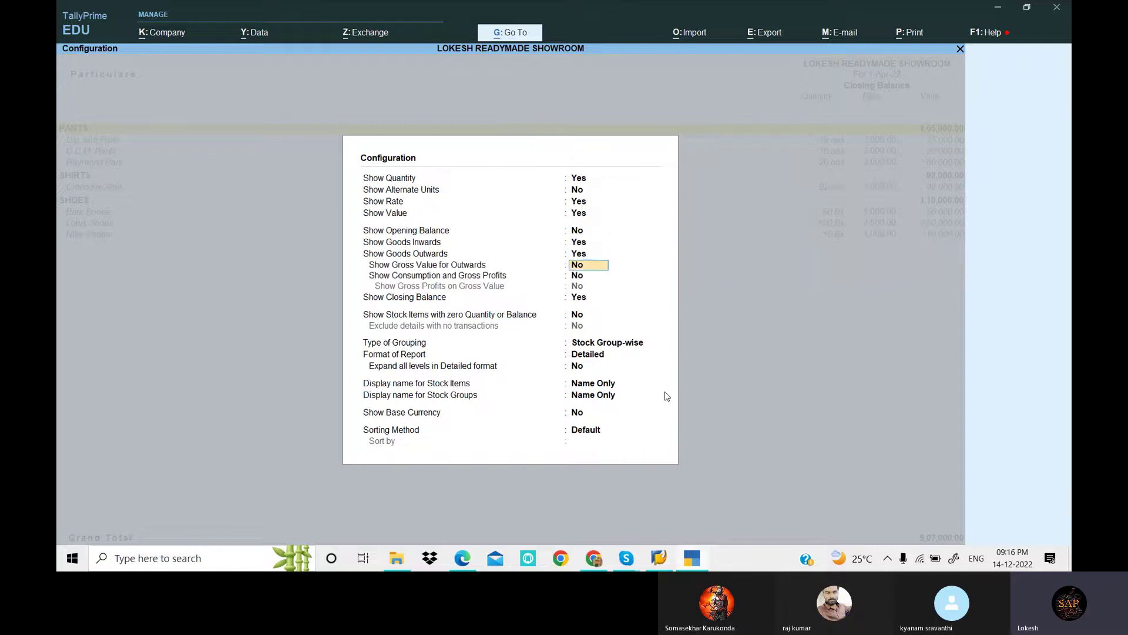
key("Return")
key("Return")
key("Return")
key("Return")
key("Return")
key("Return")
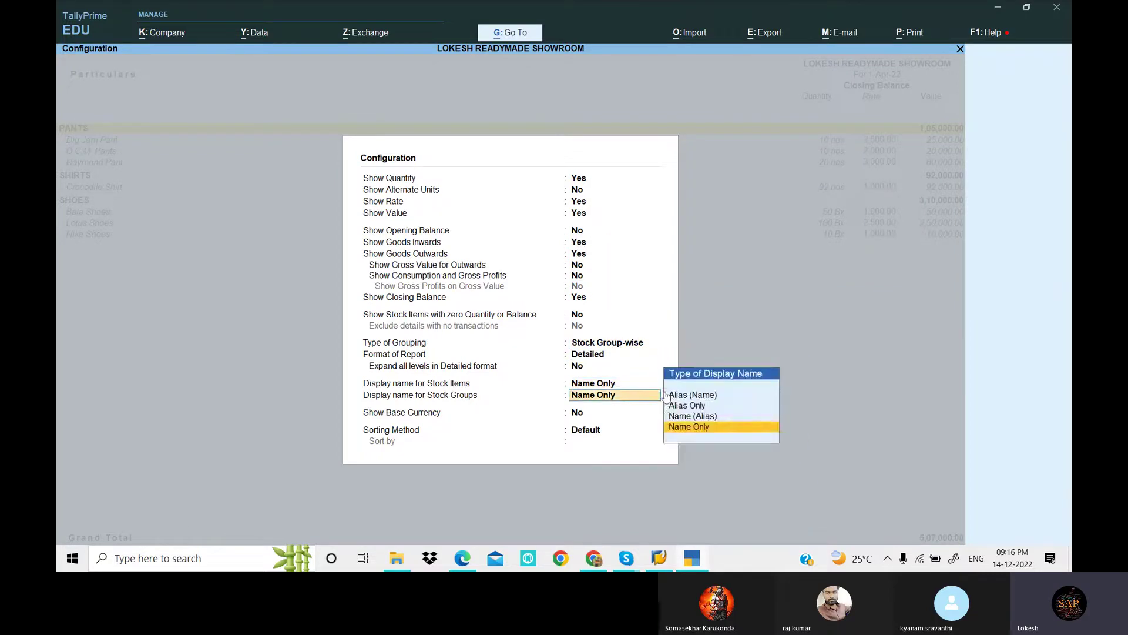
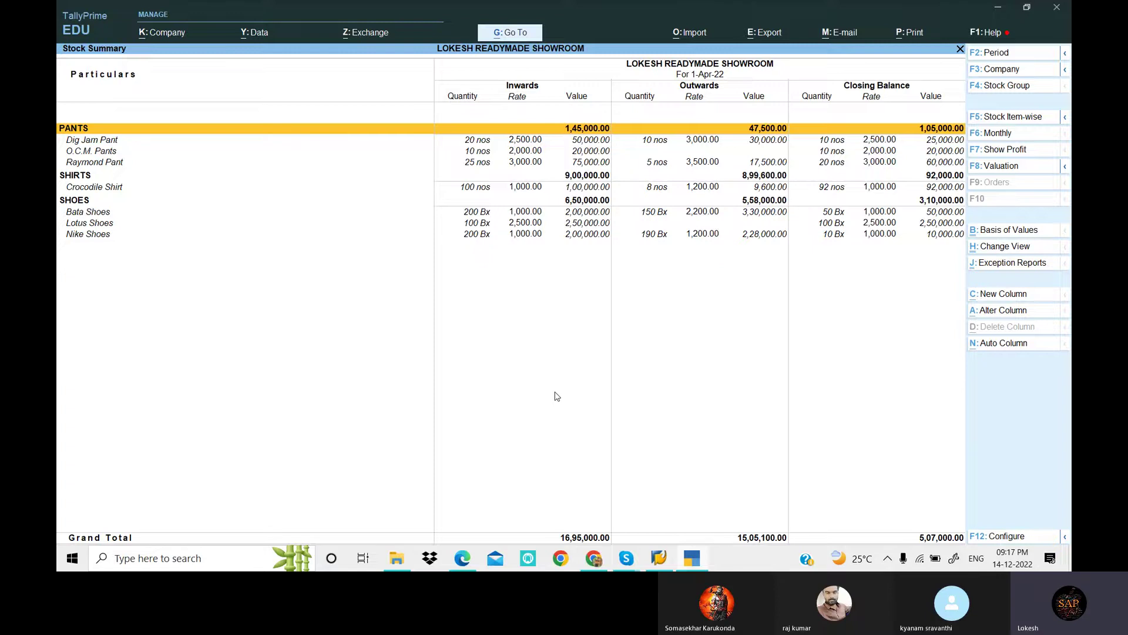
Step: Close the Stock Summary and bring up the Skype call window
key("Escape")
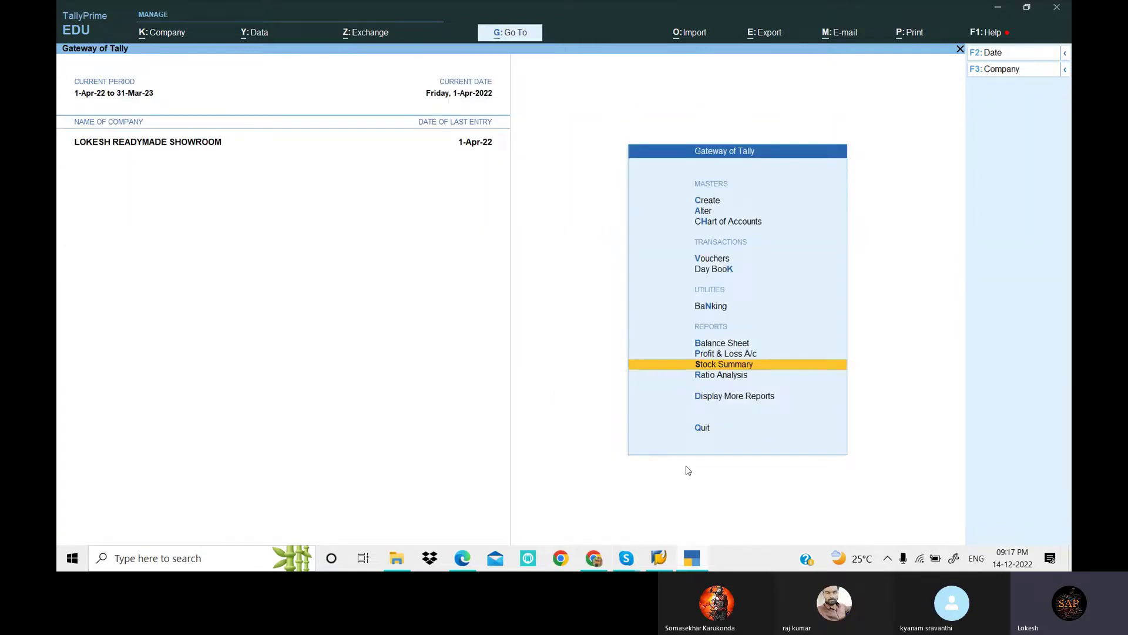
left_click(626, 558)
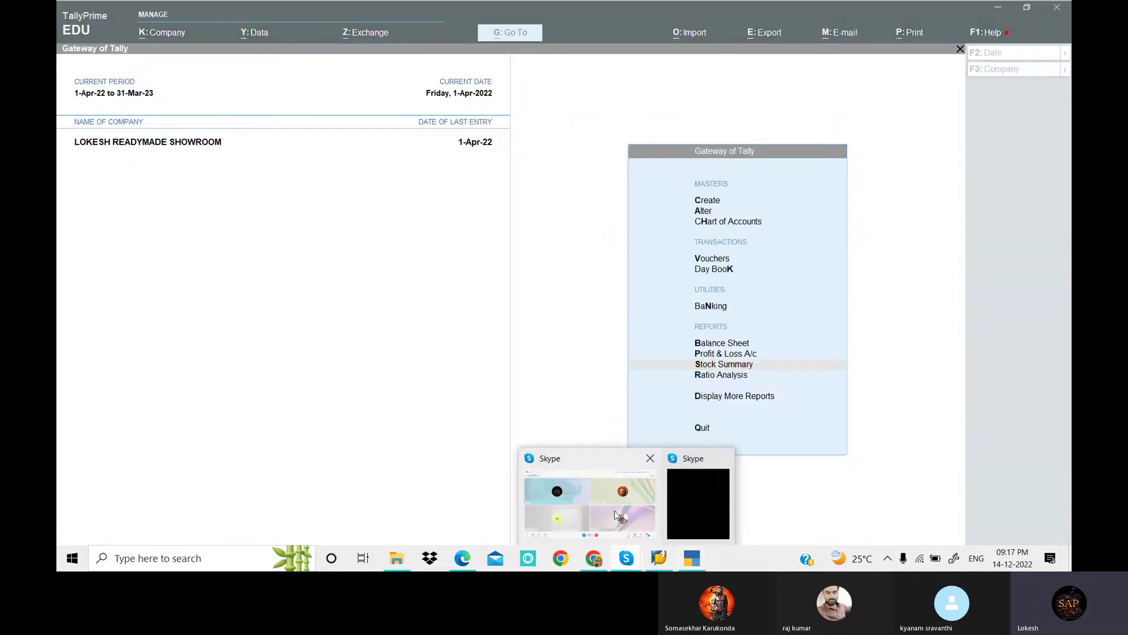
left_click(617, 515)
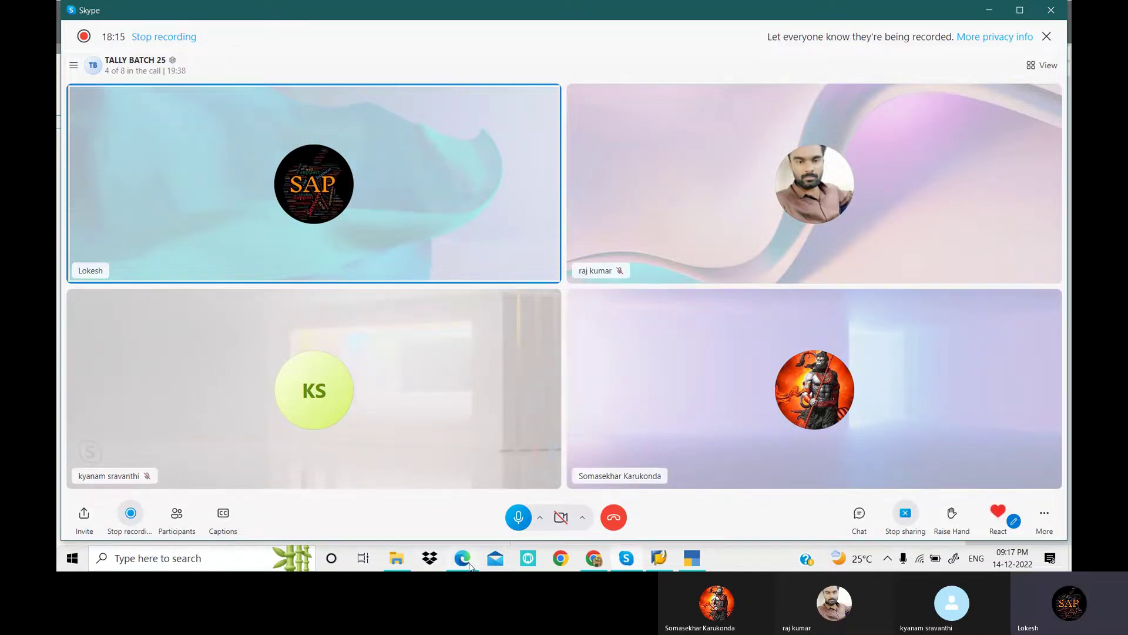
Step: Switch to the PDF in Edge and examine Problem 12's main item groups and the categories under Medicines
key("alt+Tab")
scroll(555, 328, "down", 4)
scroll(556, 329, "down", 2)
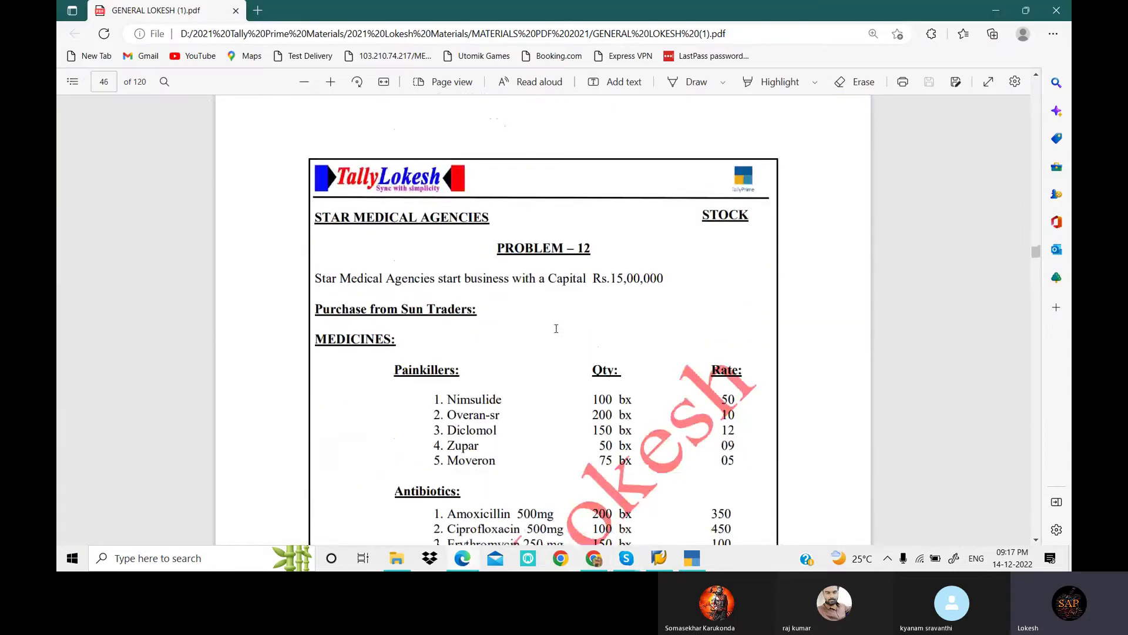
scroll(409, 313, "down", 3)
scroll(409, 314, "up", 2)
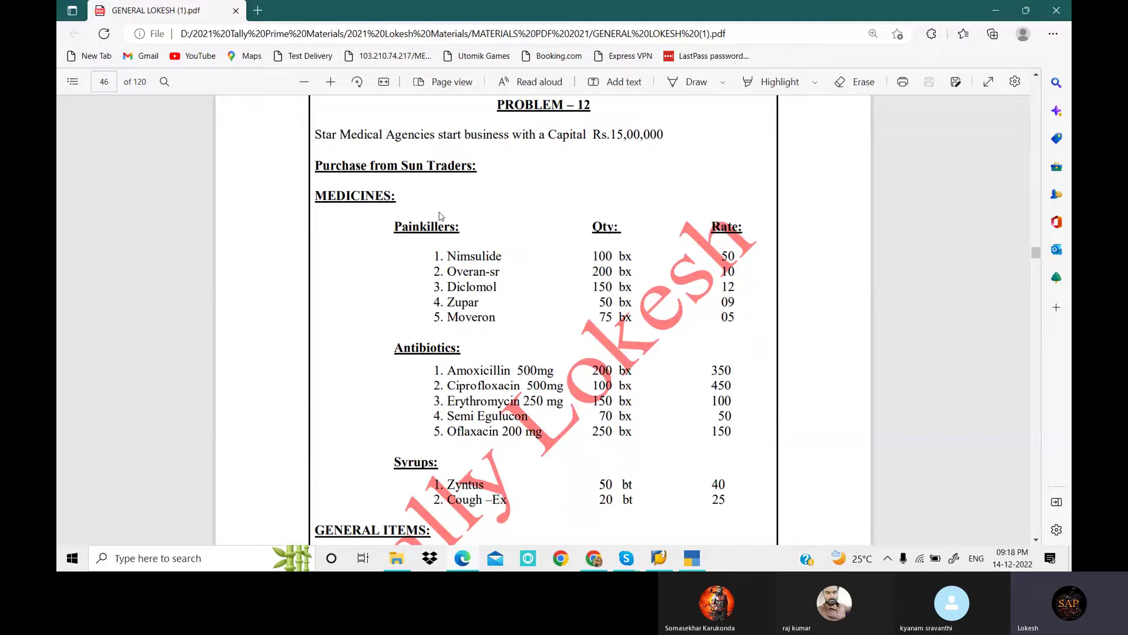
left_click_drag(315, 195, 396, 197)
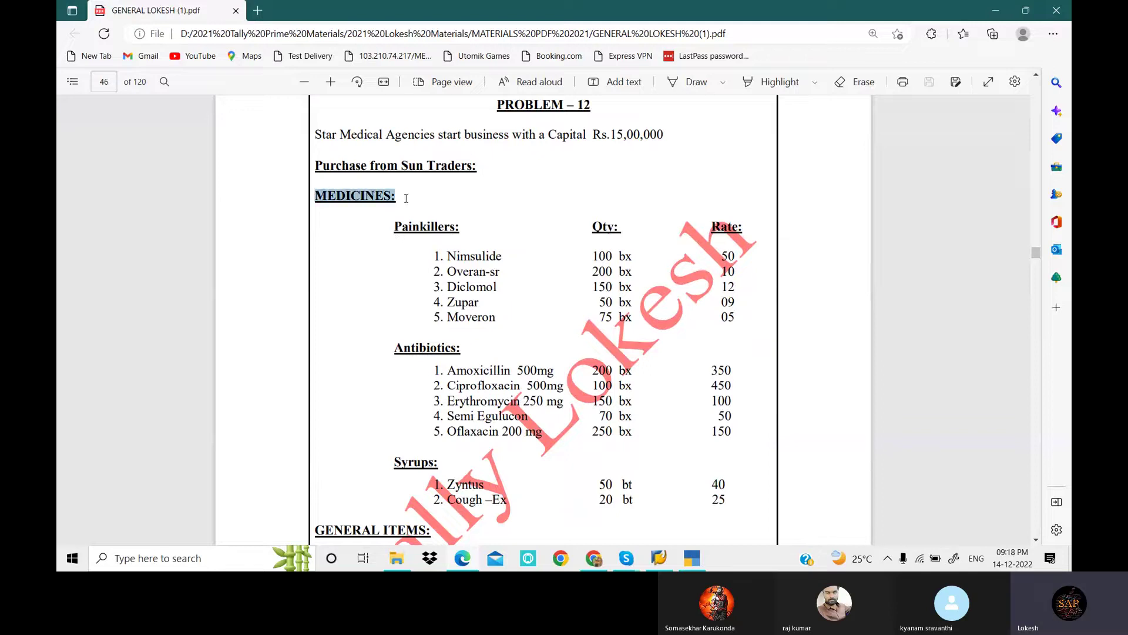
scroll(332, 486, "down", 2)
left_click_drag(314, 458, 431, 460)
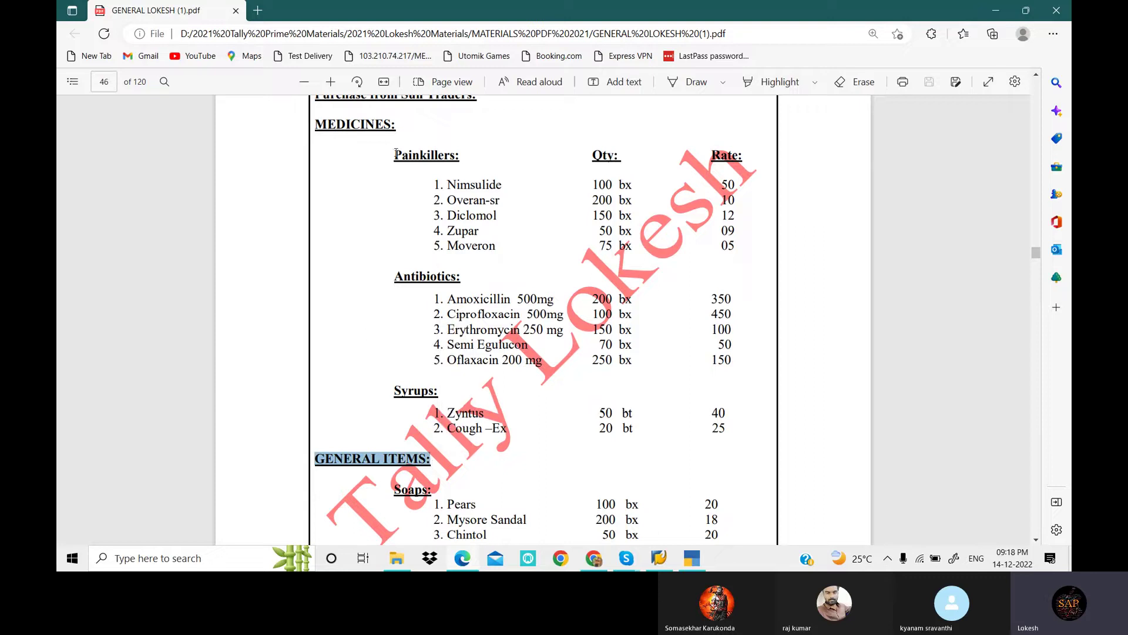
left_click_drag(394, 155, 460, 155)
left_click_drag(395, 276, 461, 276)
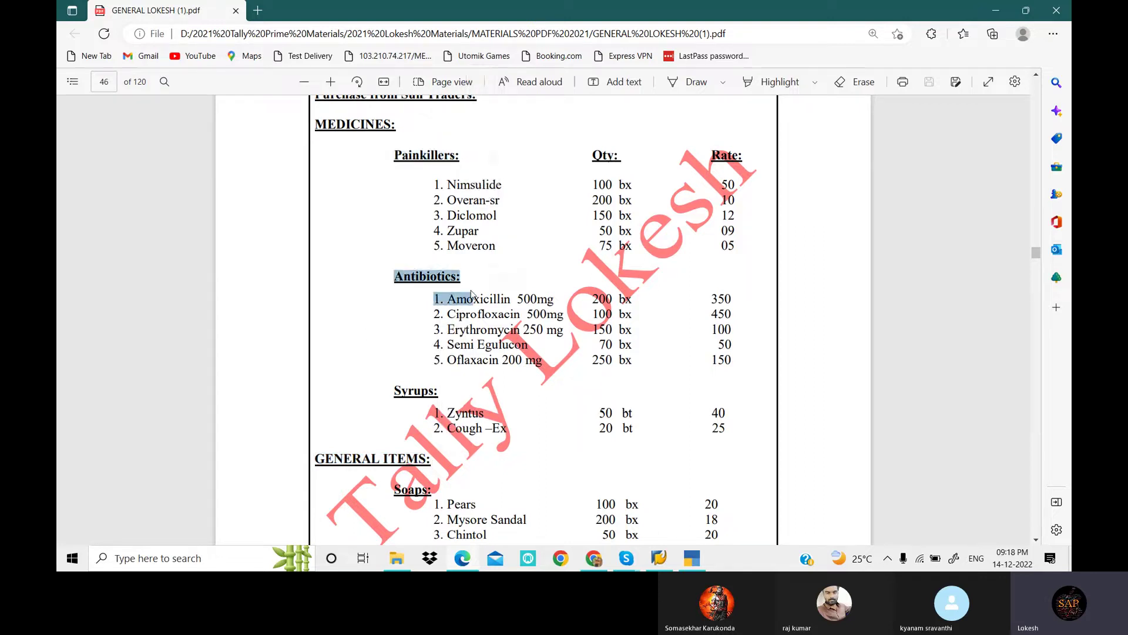
left_click_drag(394, 391, 438, 394)
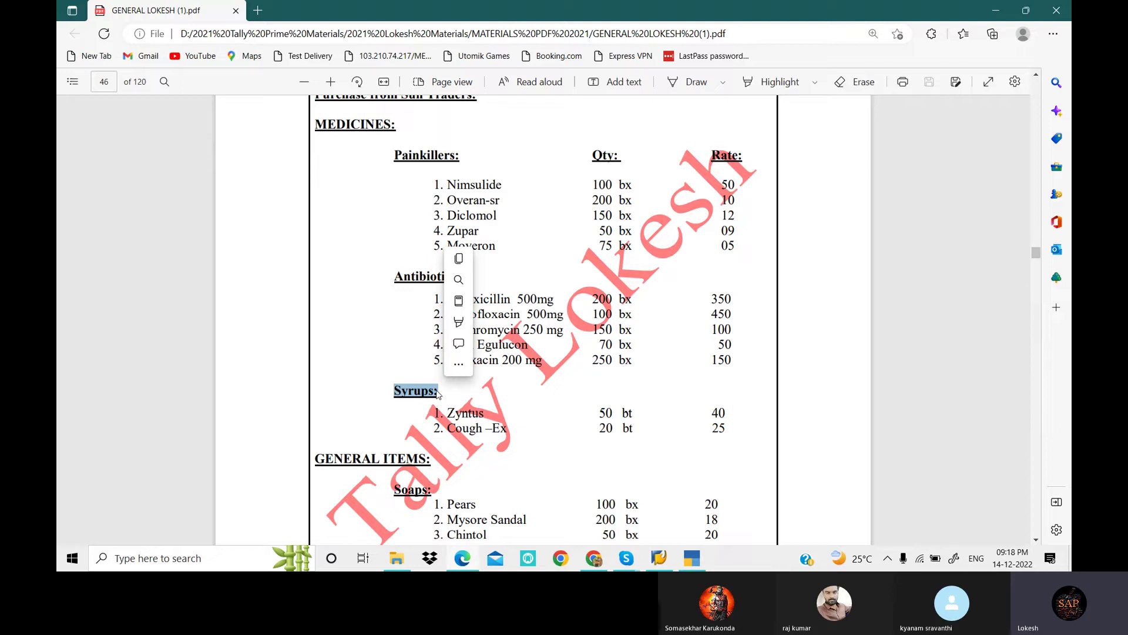
Step: Examine the units of measure used for the medicines, syrups, toothpastes and shampoos in Problem 12
left_click_drag(447, 185, 499, 200)
double_click(624, 187)
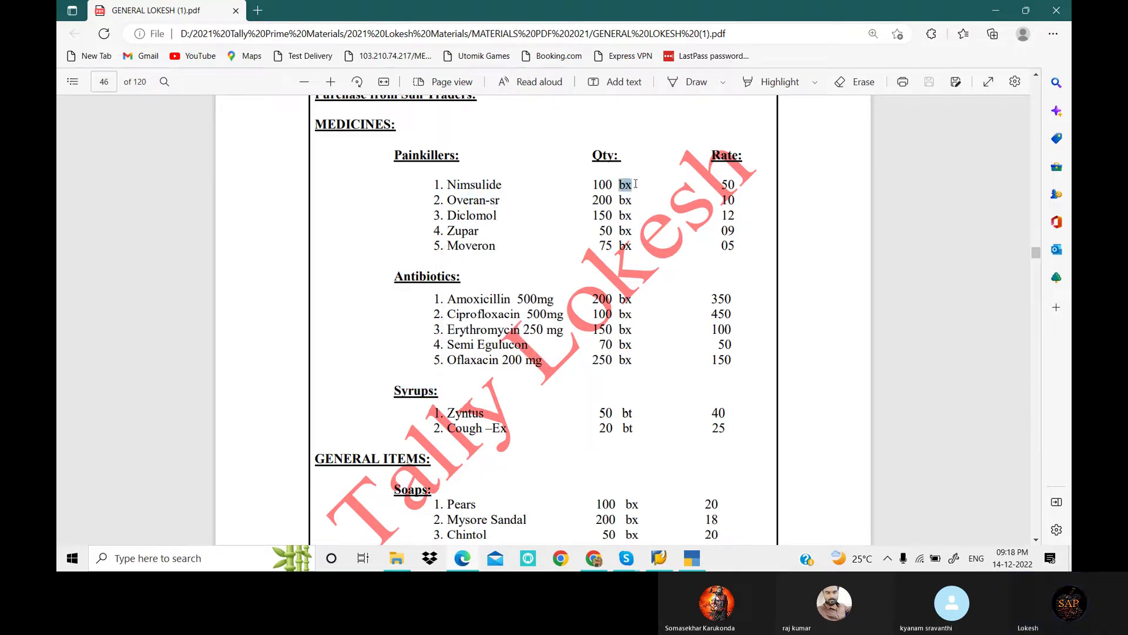
left_click(624, 416)
double_click(627, 414)
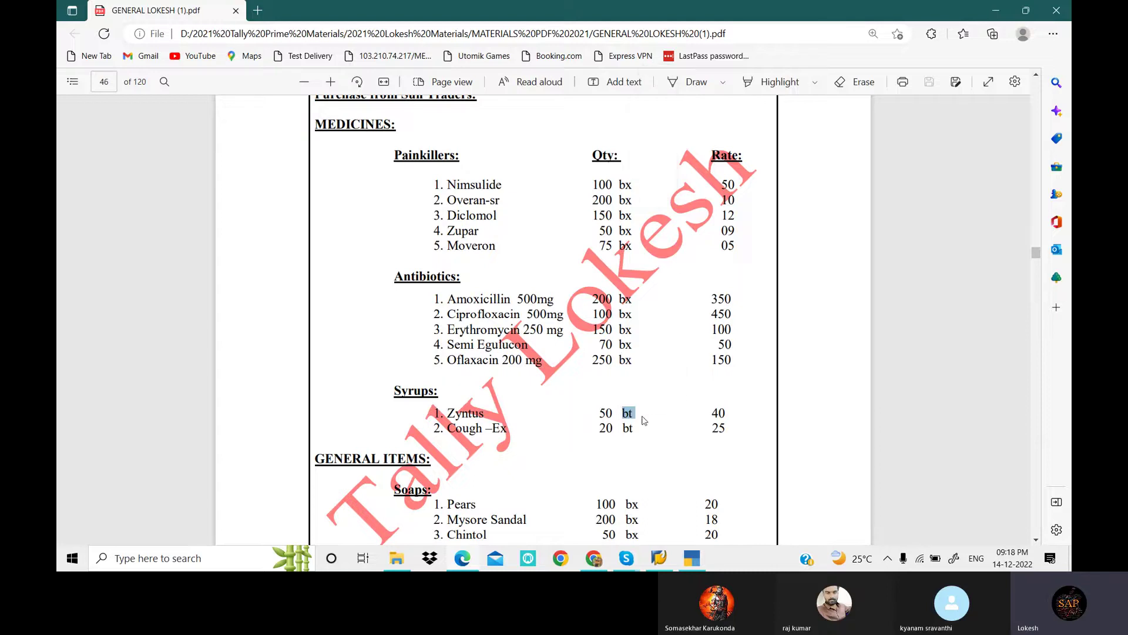
scroll(646, 282, "down", 5)
double_click(628, 298)
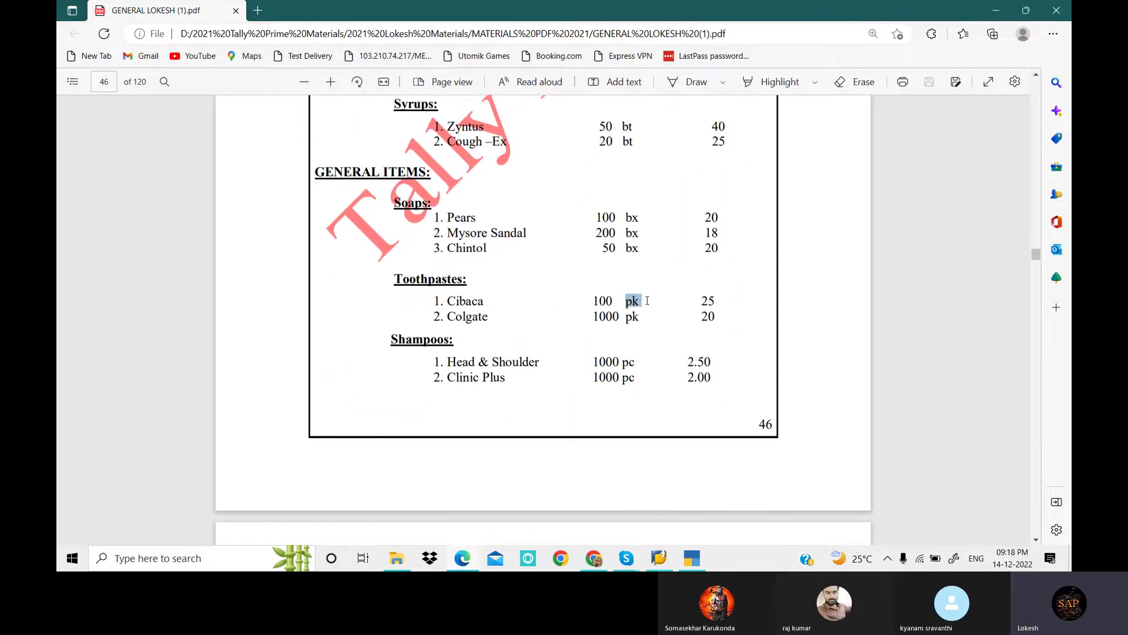
double_click(627, 362)
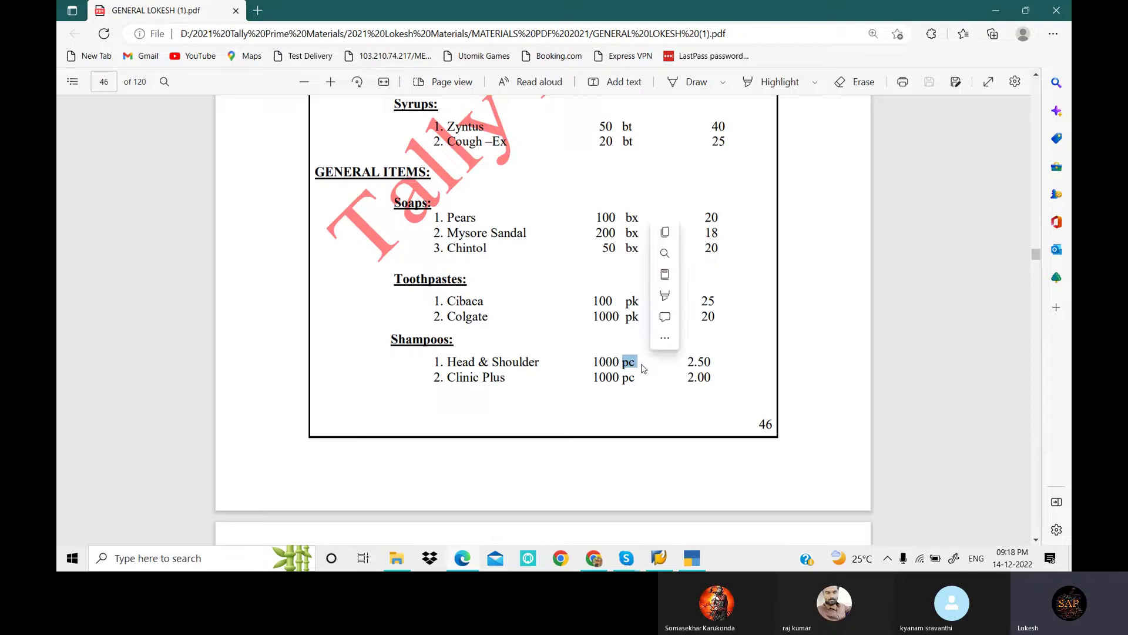
scroll(442, 284, "up", 3)
scroll(442, 284, "up", 7)
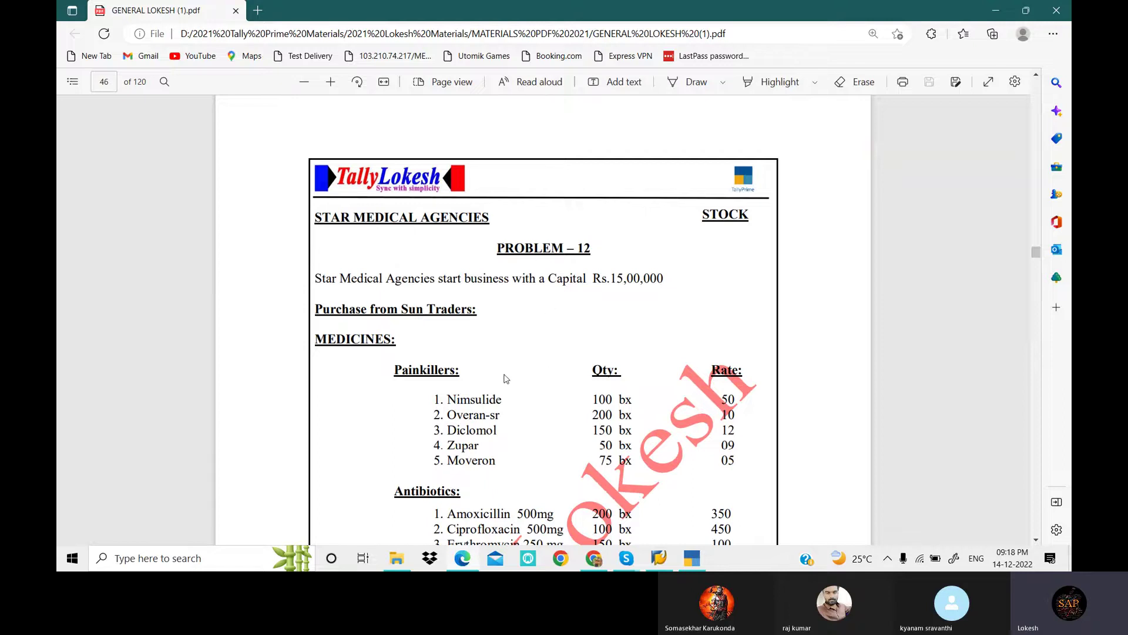
scroll(505, 378, "down", 1)
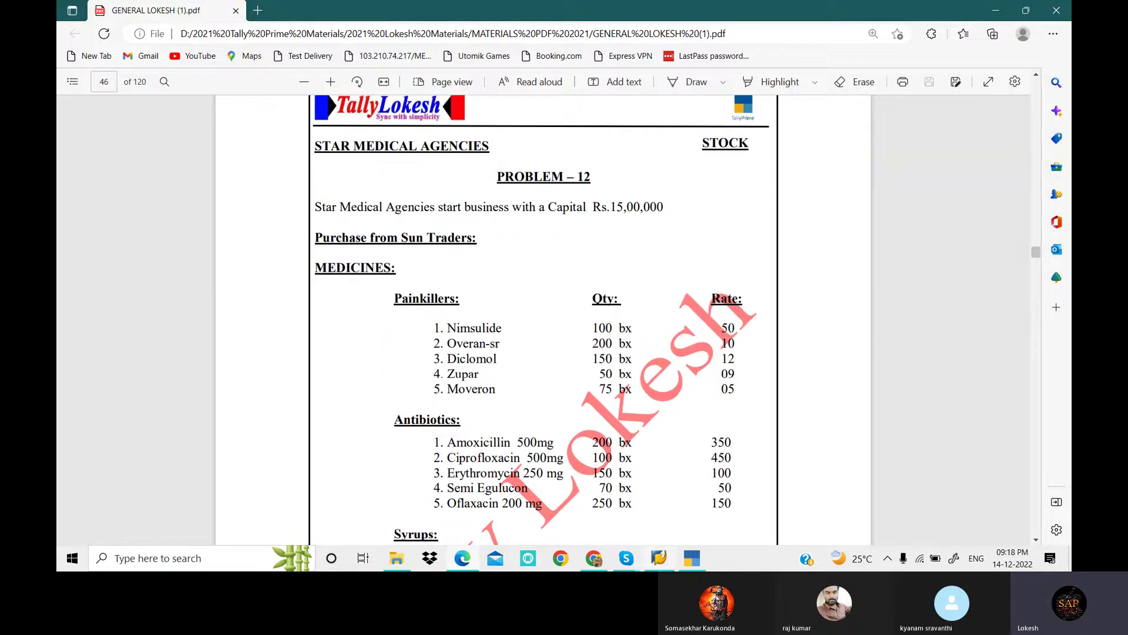
Step: Switch to TallyPrime and create the stock group MEDICINES under Primary
left_click(693, 558)
key("Down")
key("Down")
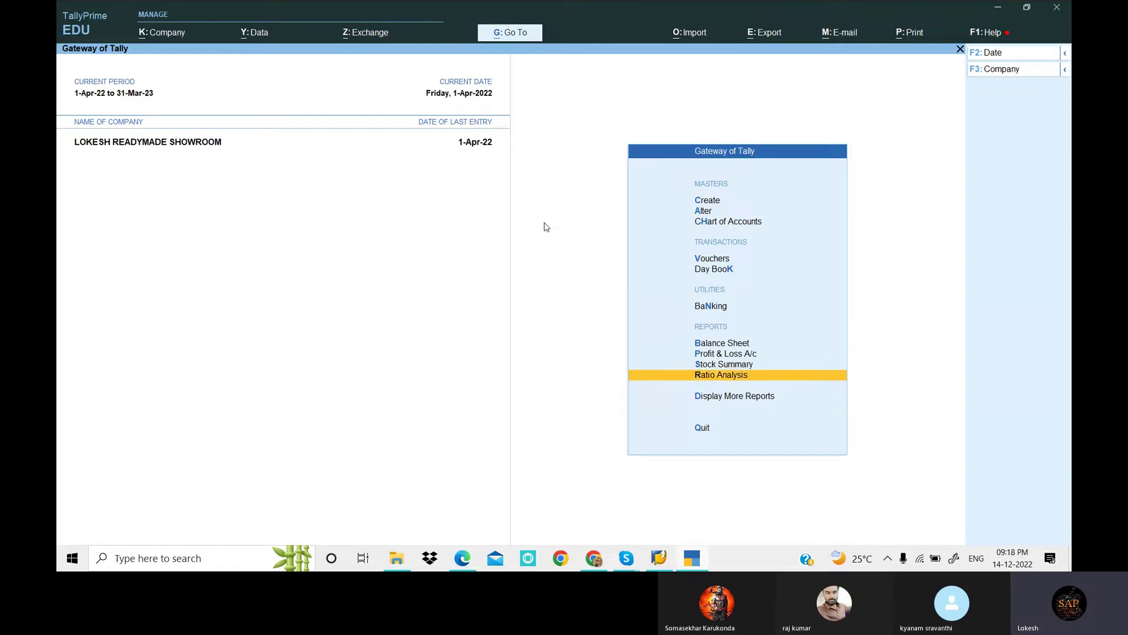
key("Down")
key("Down")
key("Down")
key("Up")
key("Return")
key("Down")
key("Down")
key("Down")
key("Down")
key("Return")
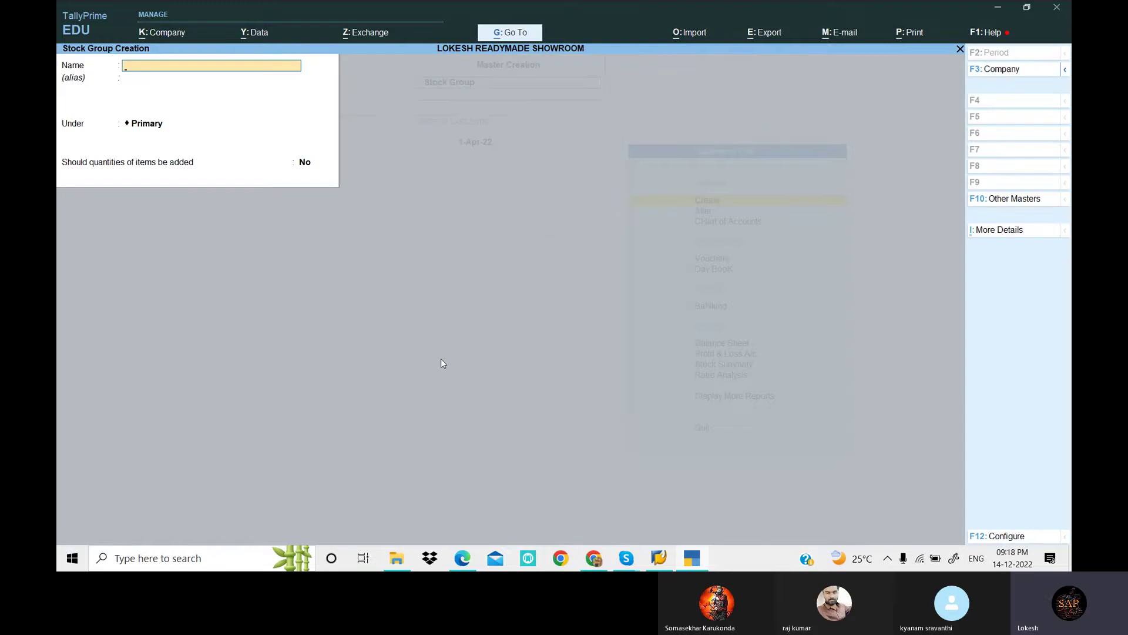
type("MEDICINES")
key("Return")
key("Return")
key("Return")
key("Return")
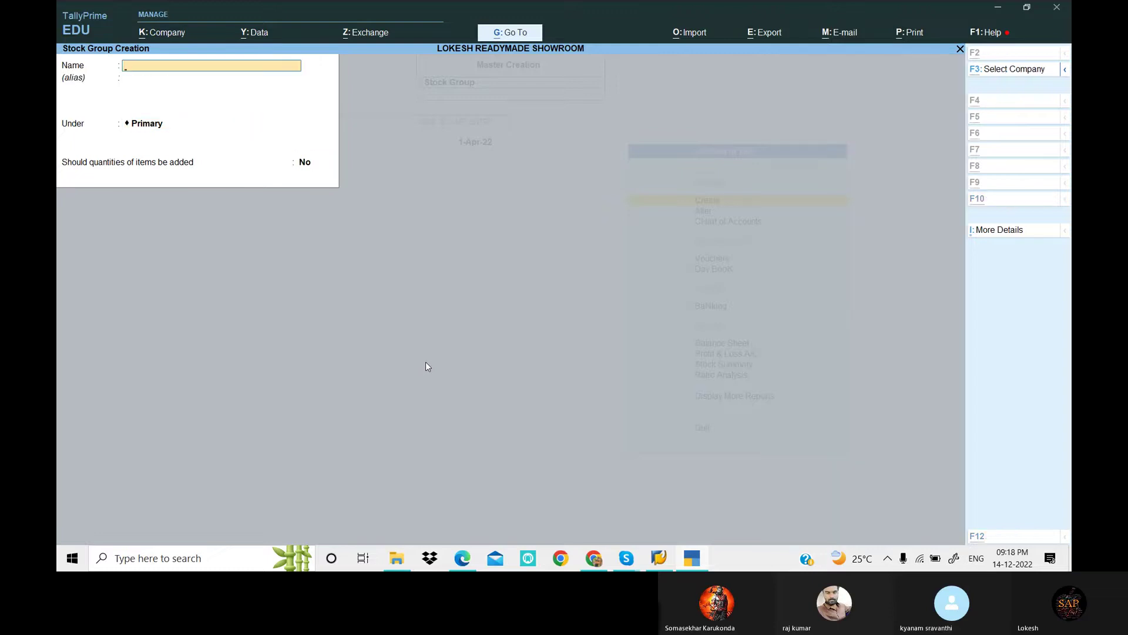
Step: Check the next main heading in the PDF, create the stock group GENERAL ITEMS under Primary and leave stock group creation
key("alt+Tab")
scroll(428, 366, "down", 5)
scroll(427, 366, "up", 4)
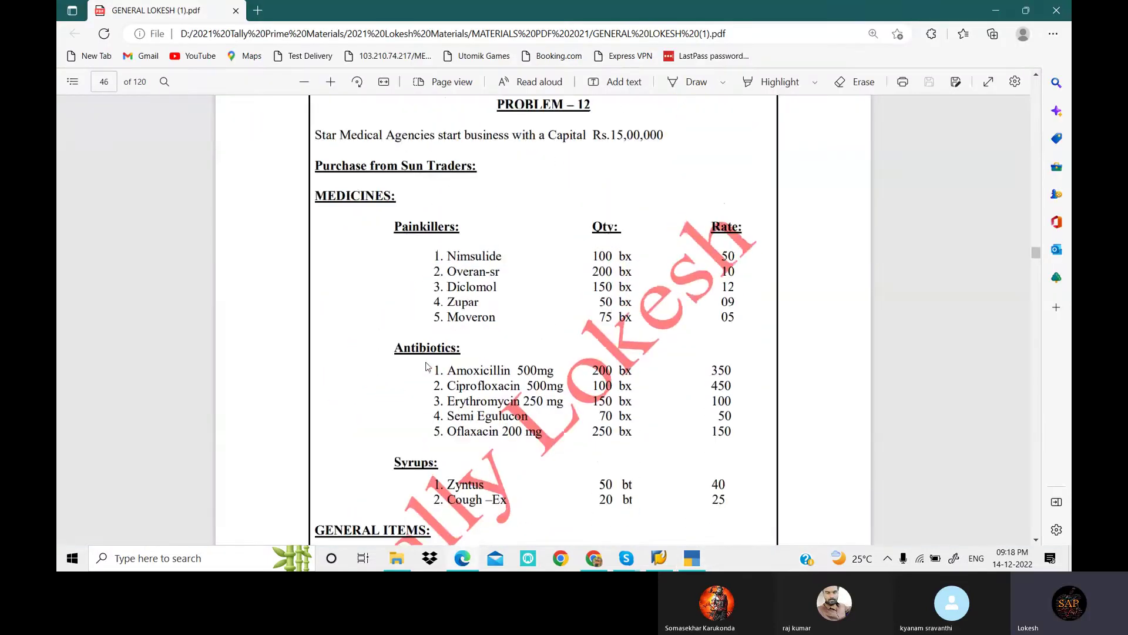
key("alt+Tab")
type("GENERAL ITEM")
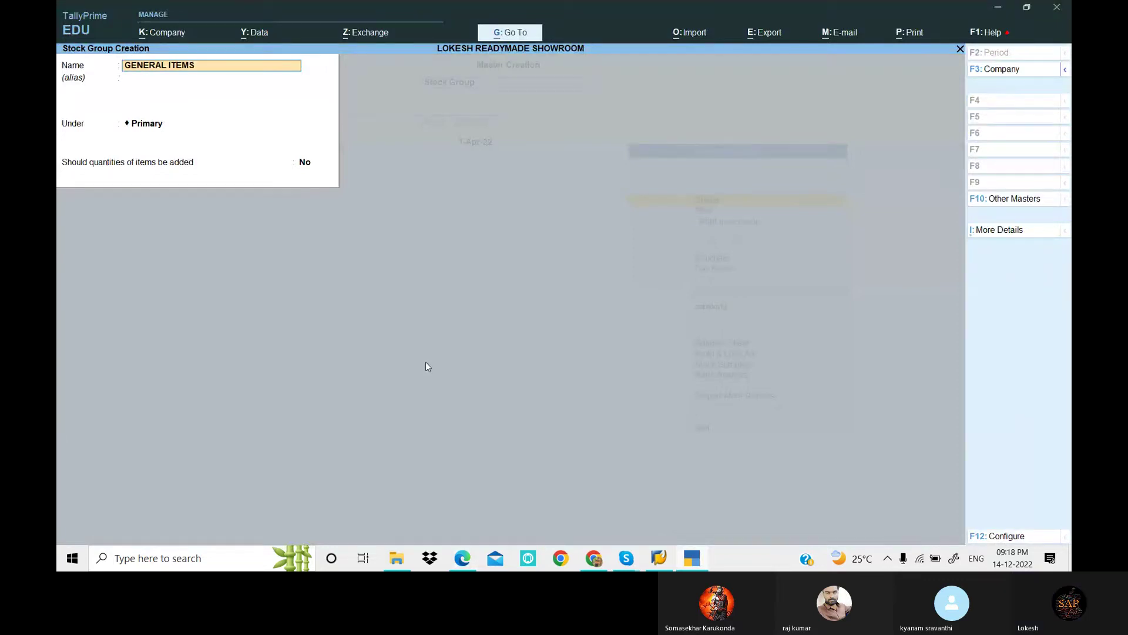
type("S")
key("Return")
key("Return")
key("Return")
key("Return")
key("Escape")
key("y")
Step: Create the stock category Painkillers under Primary, taking its name from the Problem 12 heading in the PDF
key("Down")
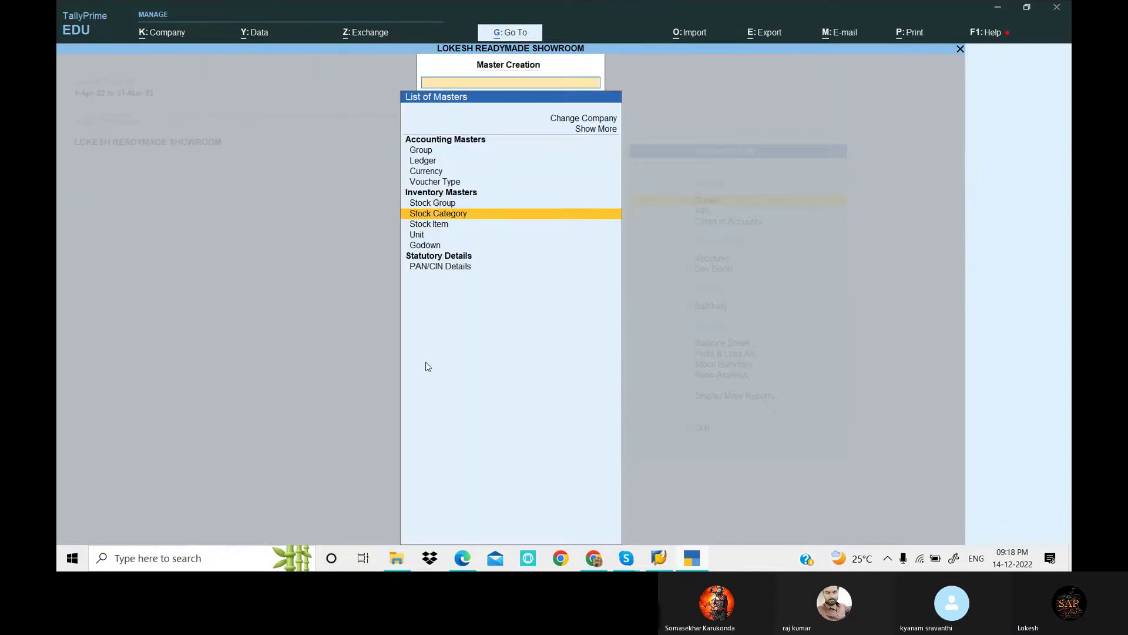
key("Return")
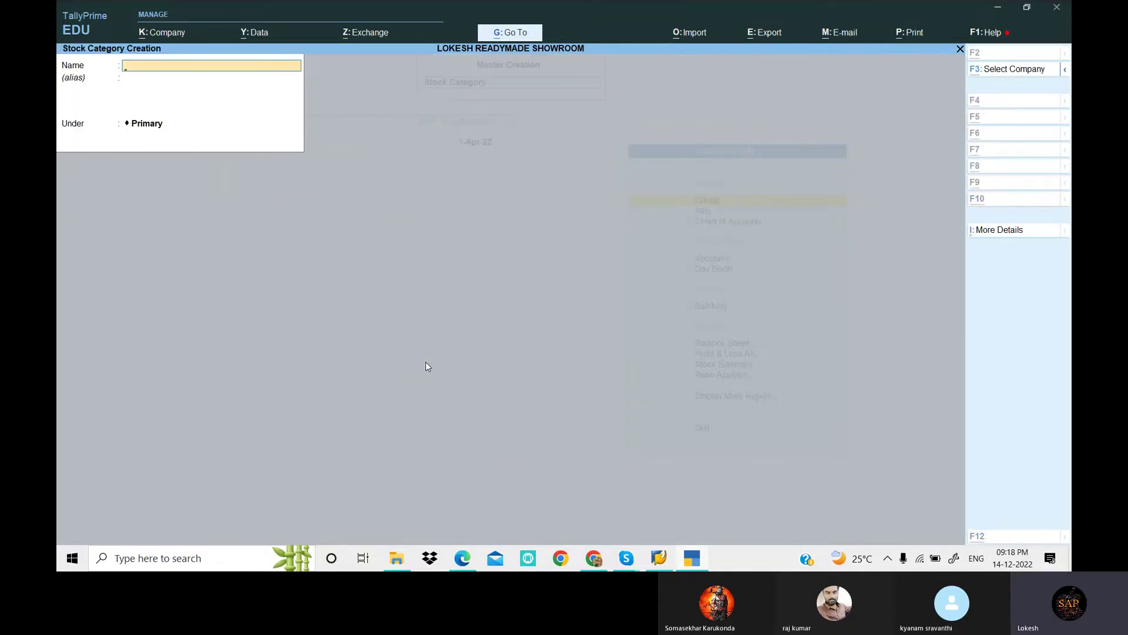
key("alt+Tab")
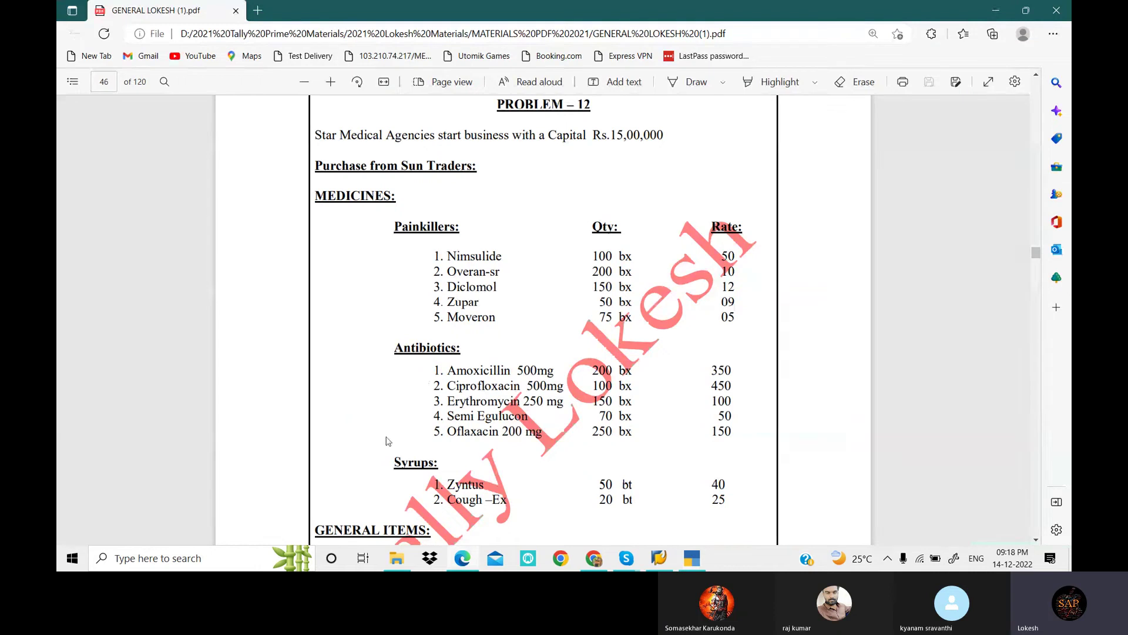
left_click_drag(392, 222, 464, 231)
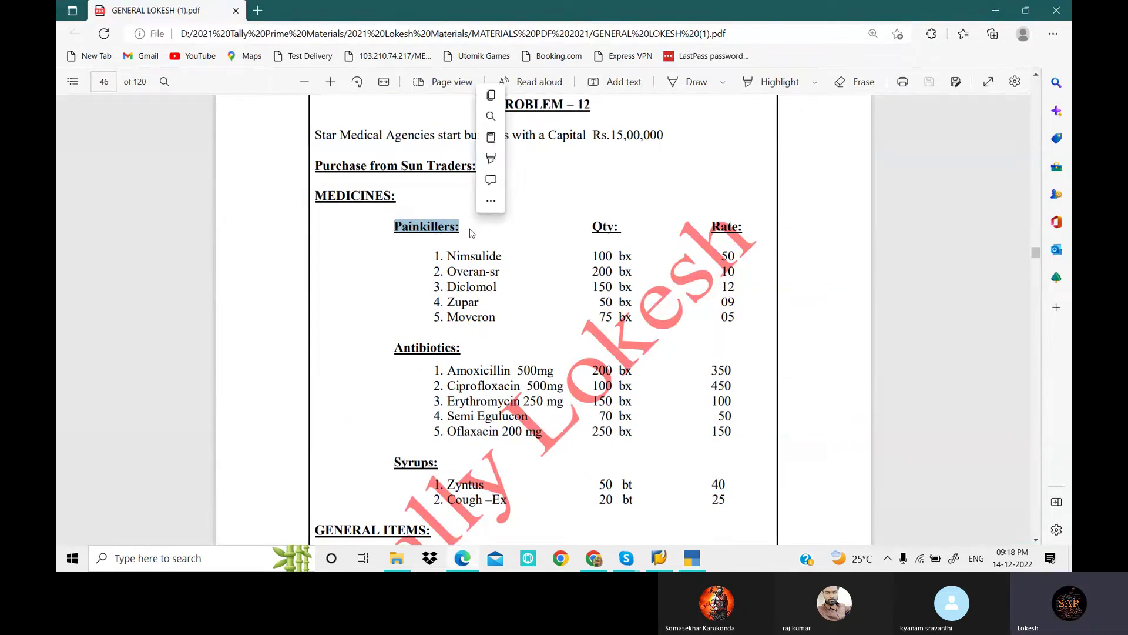
left_click(693, 558)
key("ctrl+alt+v")
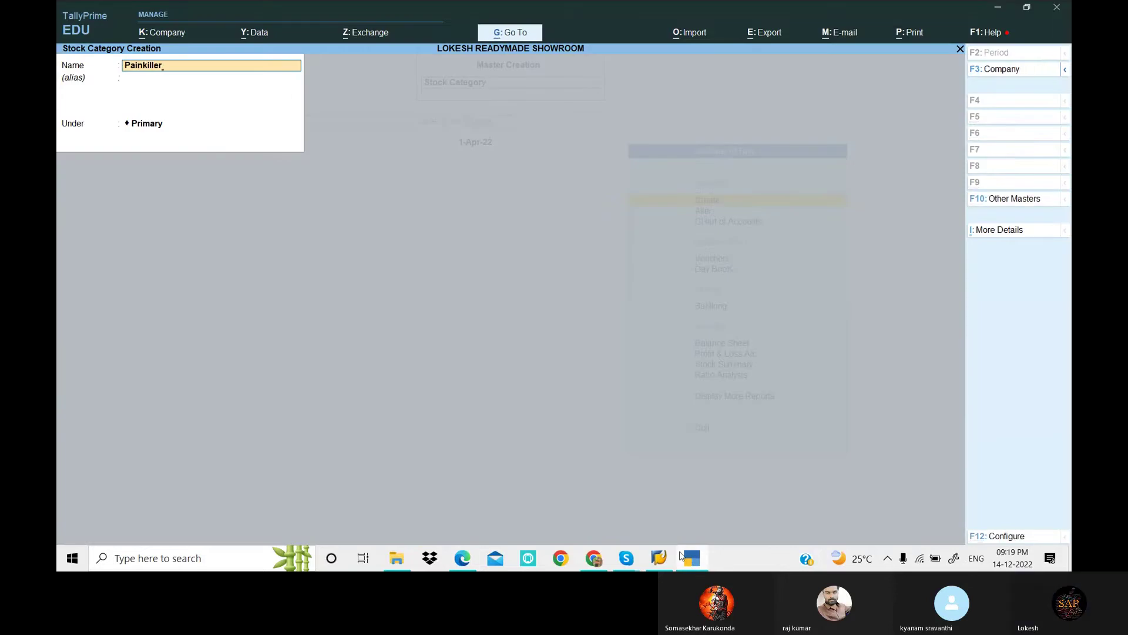
key("Return")
key("Return")
key("Return")
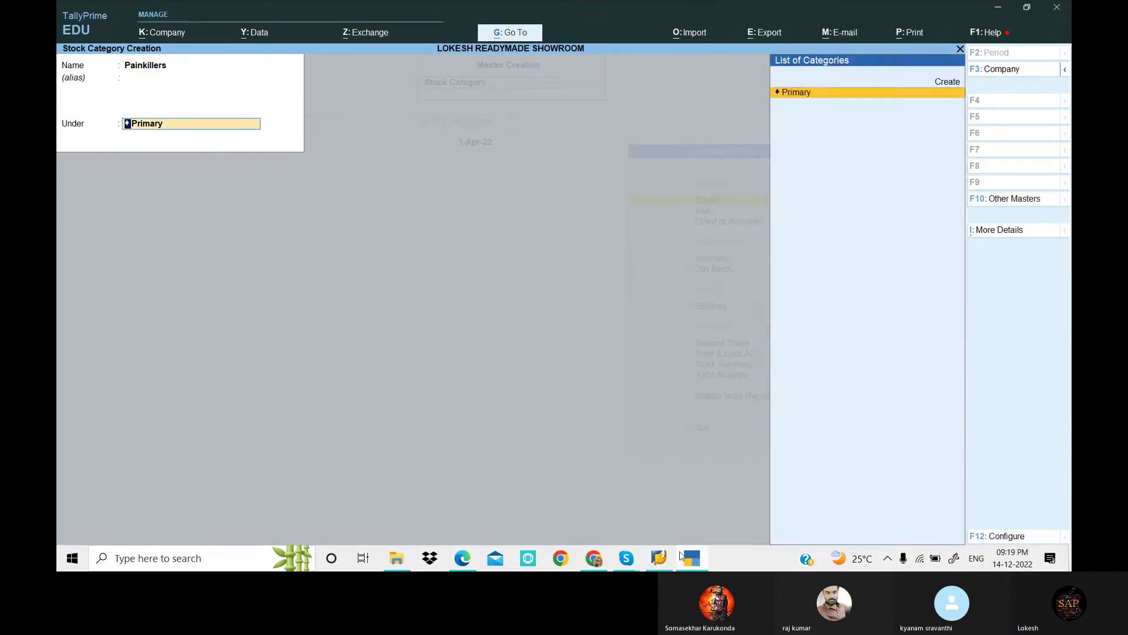
Step: Create the stock category Antibiotics under Primary, copying its name from the Problem 12 heading in the PDF
left_click(681, 556)
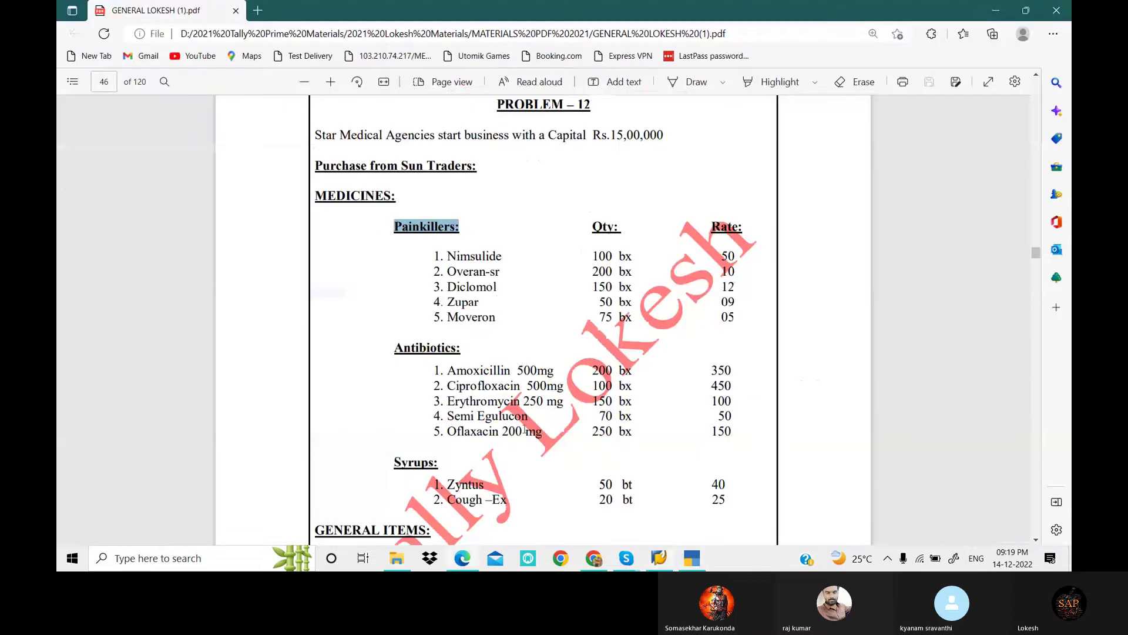
left_click_drag(395, 350, 467, 351)
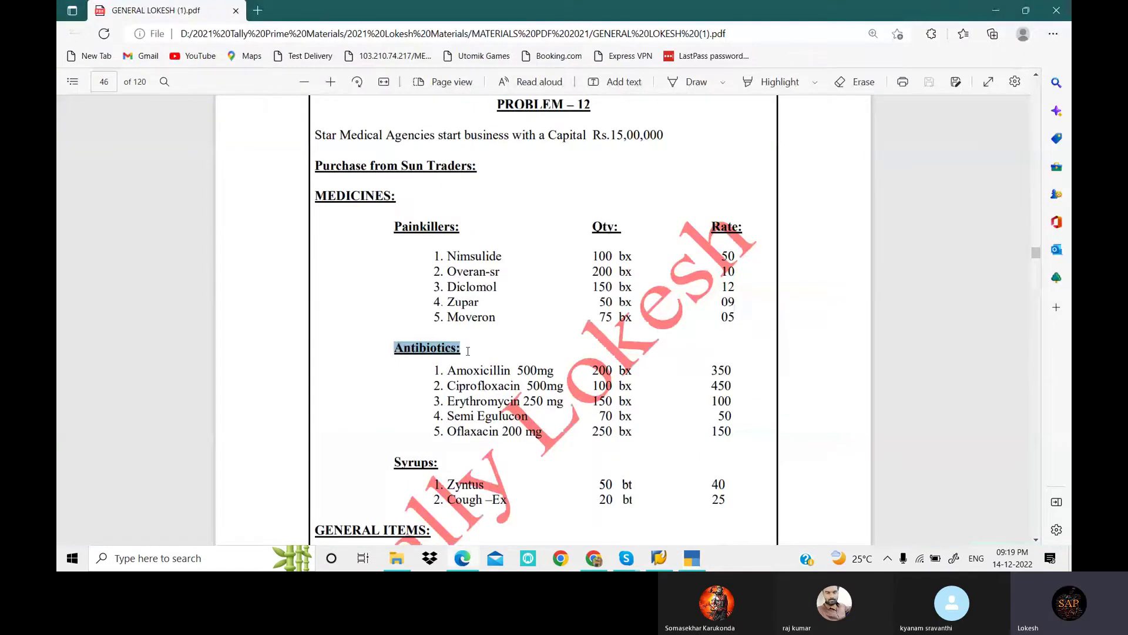
key("ctrl+c")
key("alt+Tab")
key("ctrl+v")
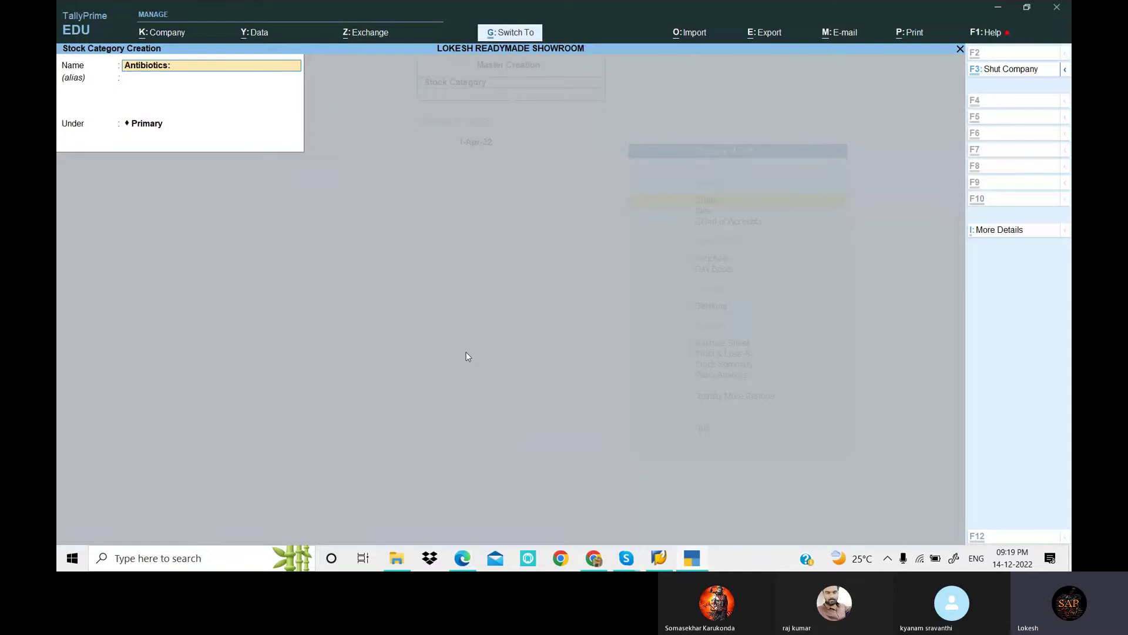
key("Return")
key("Return")
key("Return")
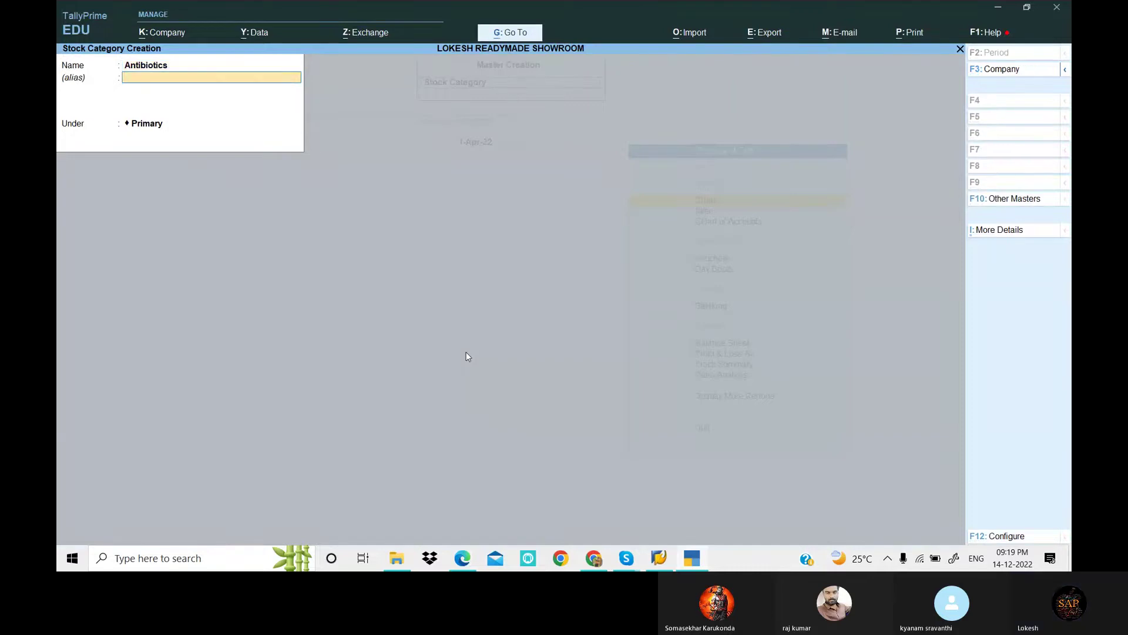
Step: Create the stock category Syrups under Primary, copying its name from the PDF heading
key("alt+Tab")
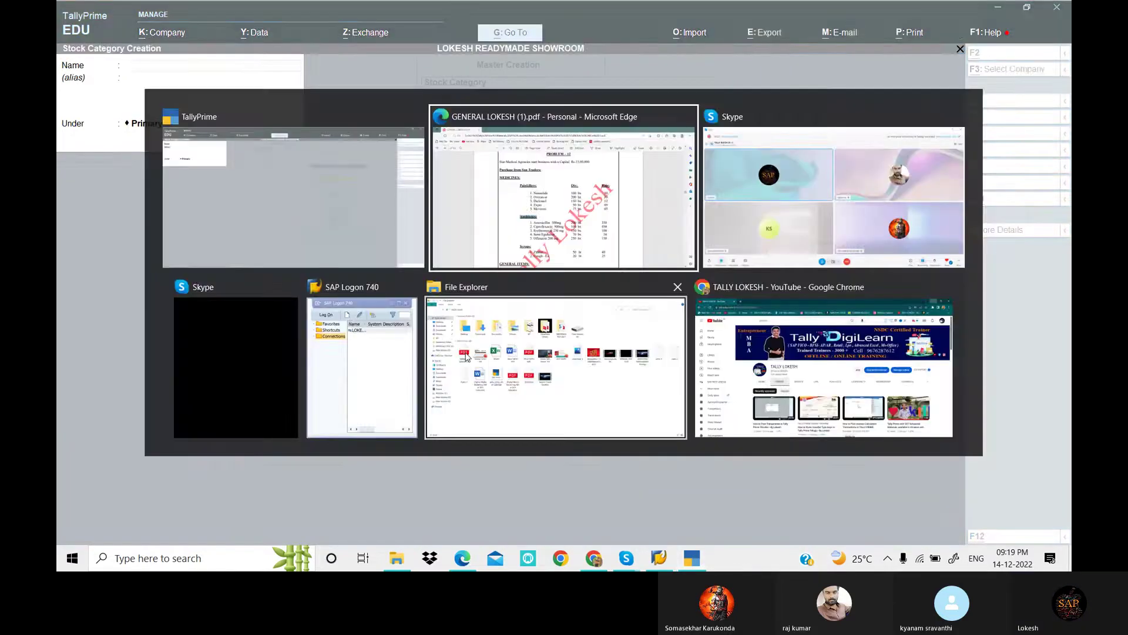
left_click_drag(394, 463, 438, 463)
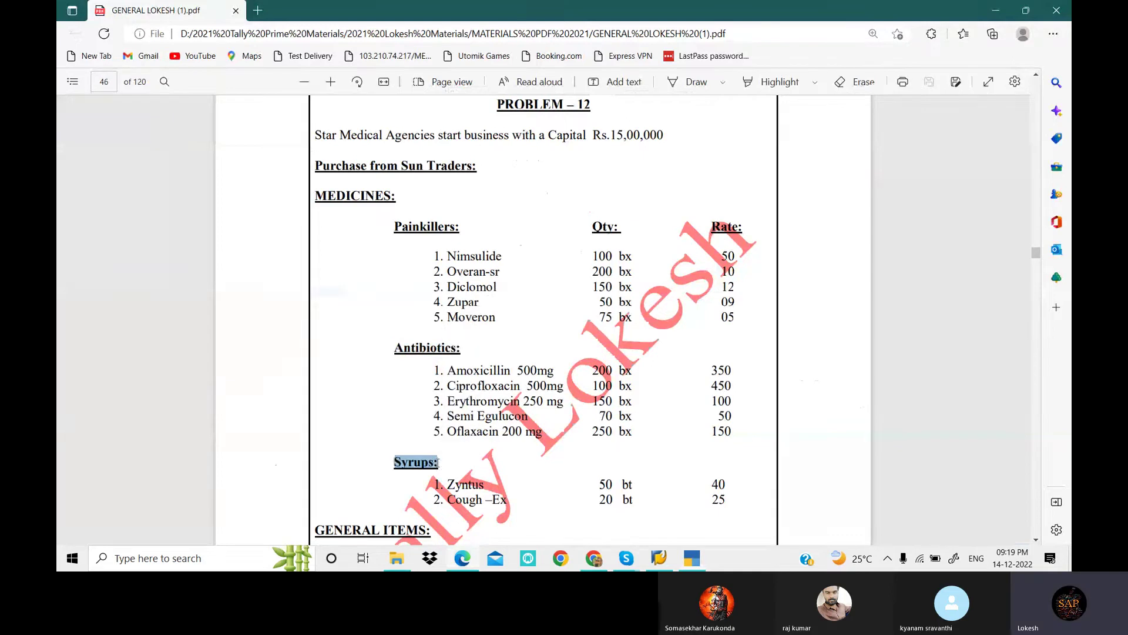
left_click(693, 557)
key("ctrl+v")
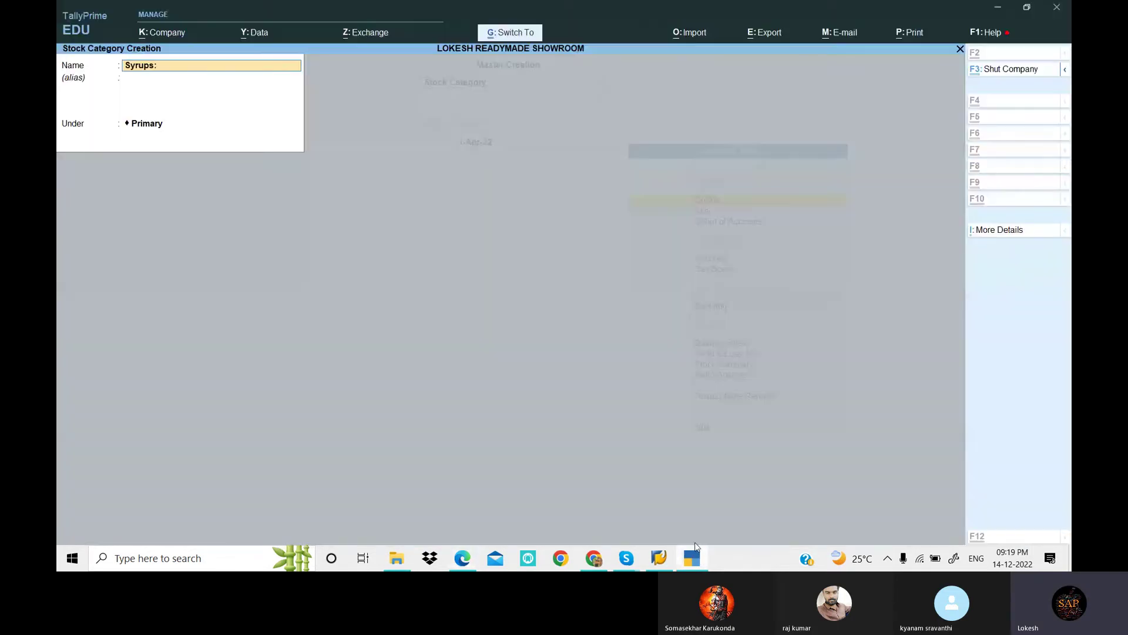
key("Return")
key("Return")
key("Return")
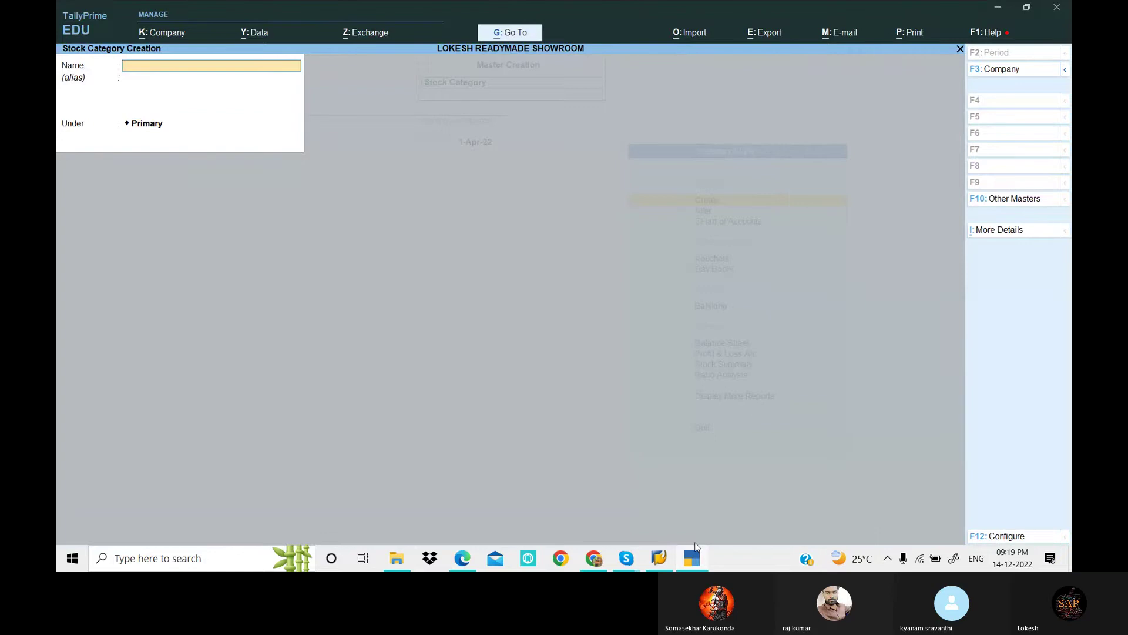
Step: Create the stock category Soaps under Primary, copying the first subheading of GENERAL ITEMS in the PDF
key("alt+Tab")
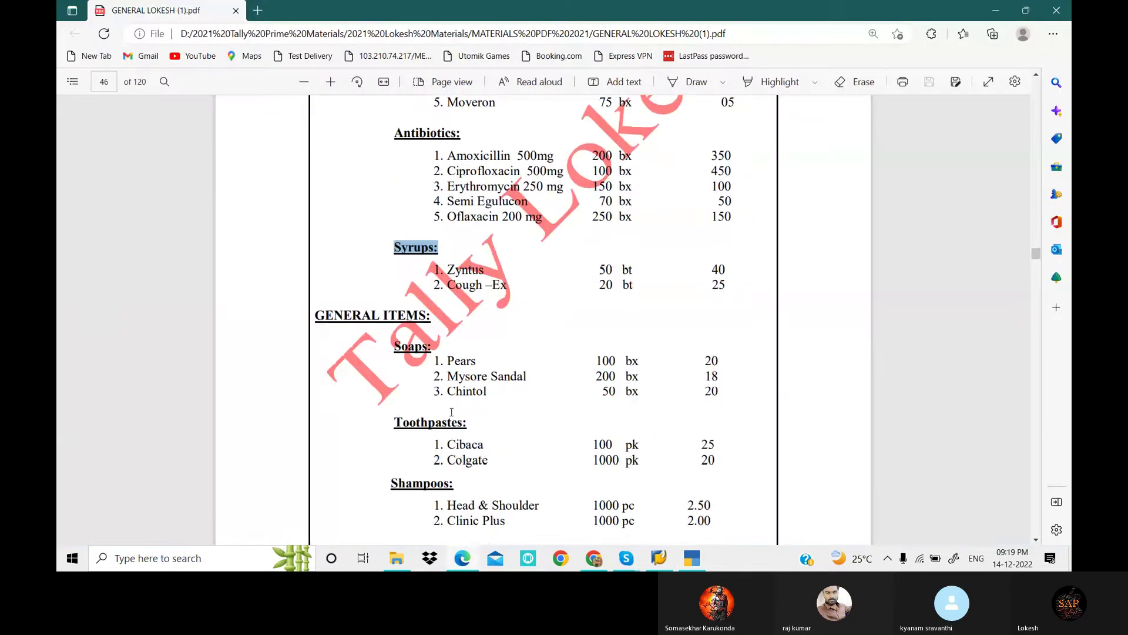
left_click_drag(395, 346, 435, 347)
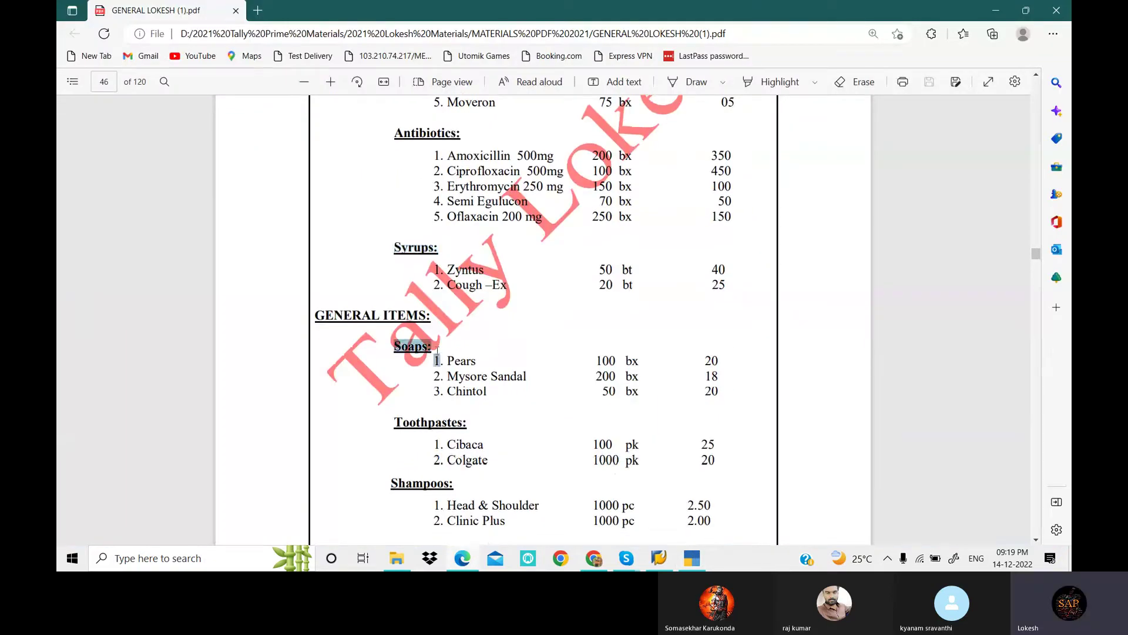
left_click(692, 559)
key("ctrl+v")
key("Return")
key("Return")
key("Return")
Step: Create the stock category Toothpastes under Primary, copying its name from the GENERAL ITEMS section of the PDF
key("alt+Tab")
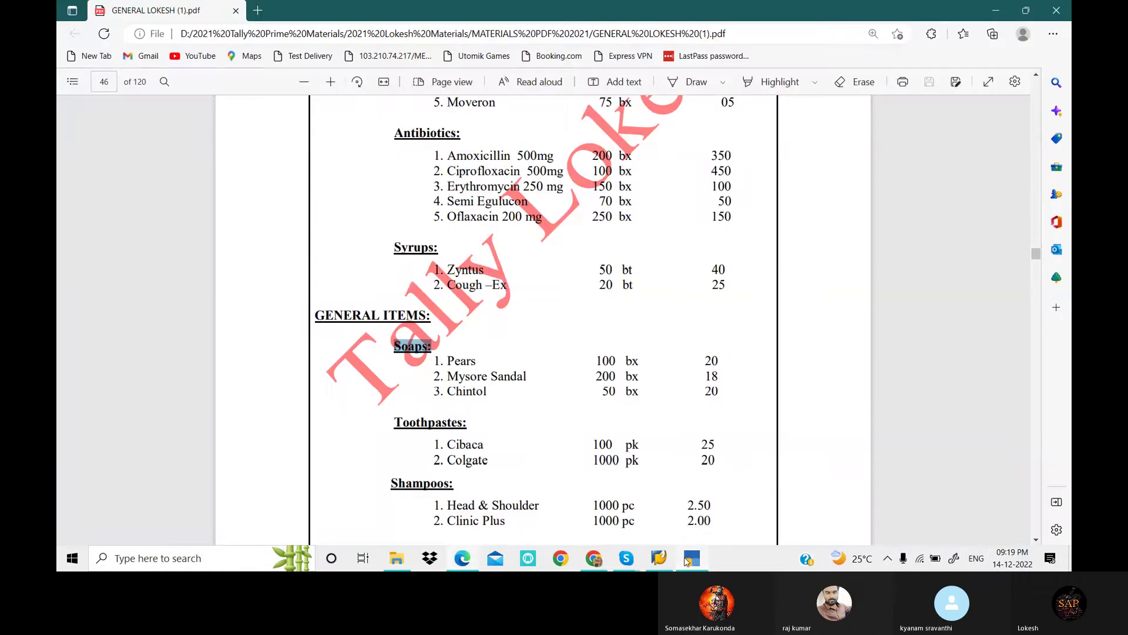
scroll(529, 538, "down", 2)
left_click_drag(395, 279, 462, 279)
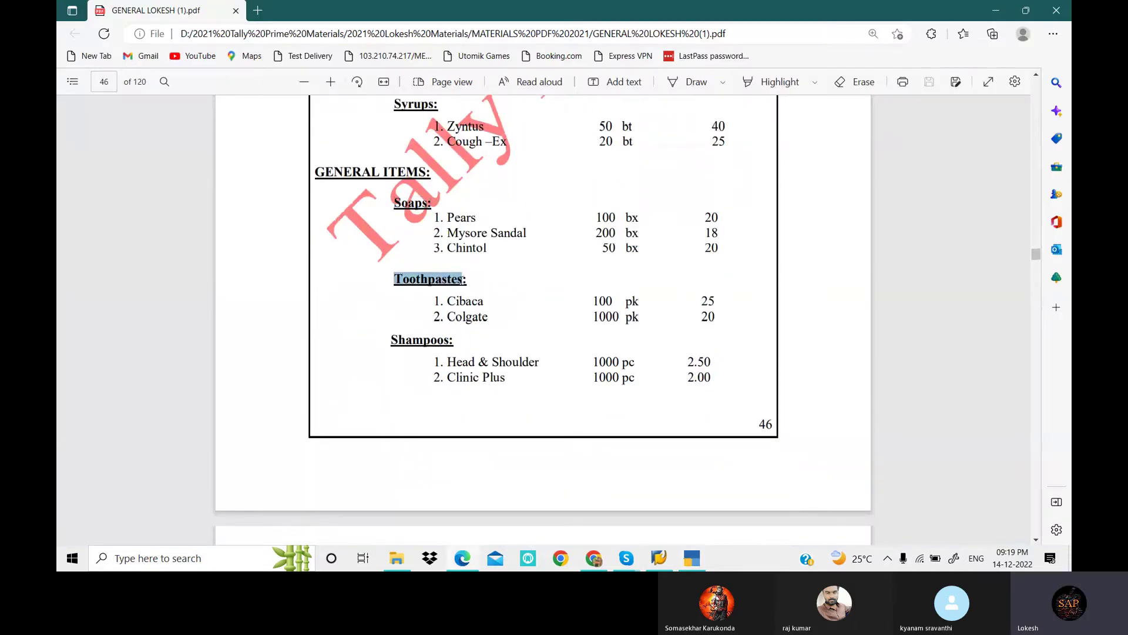
left_click(699, 566)
key("ctrl+v")
key("Return")
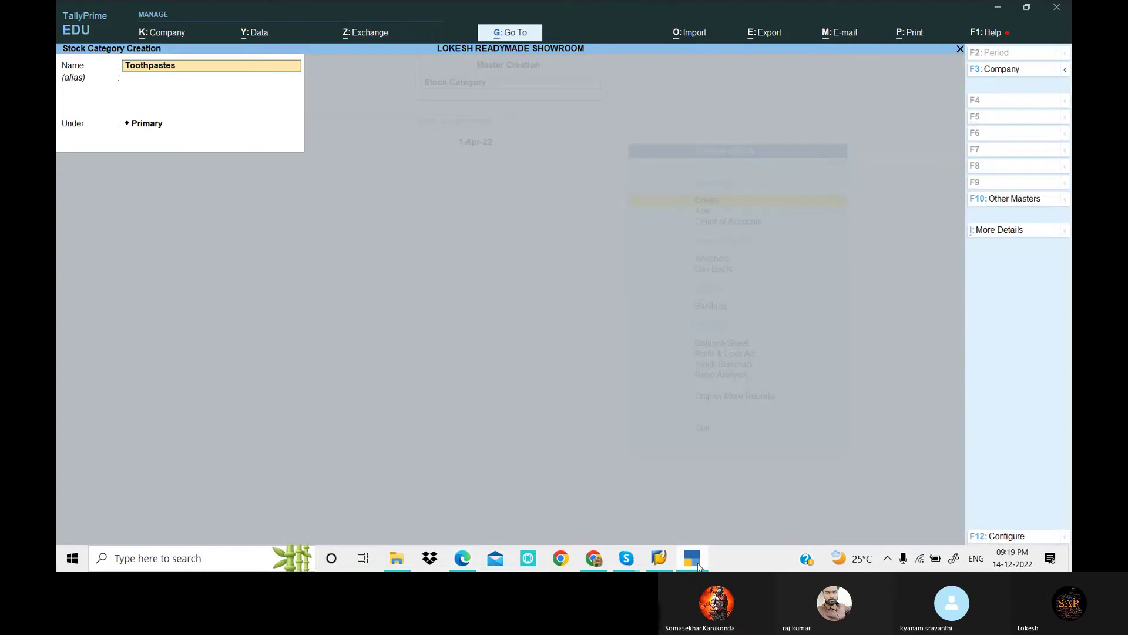
key("Return")
key("Return")
key("Return")
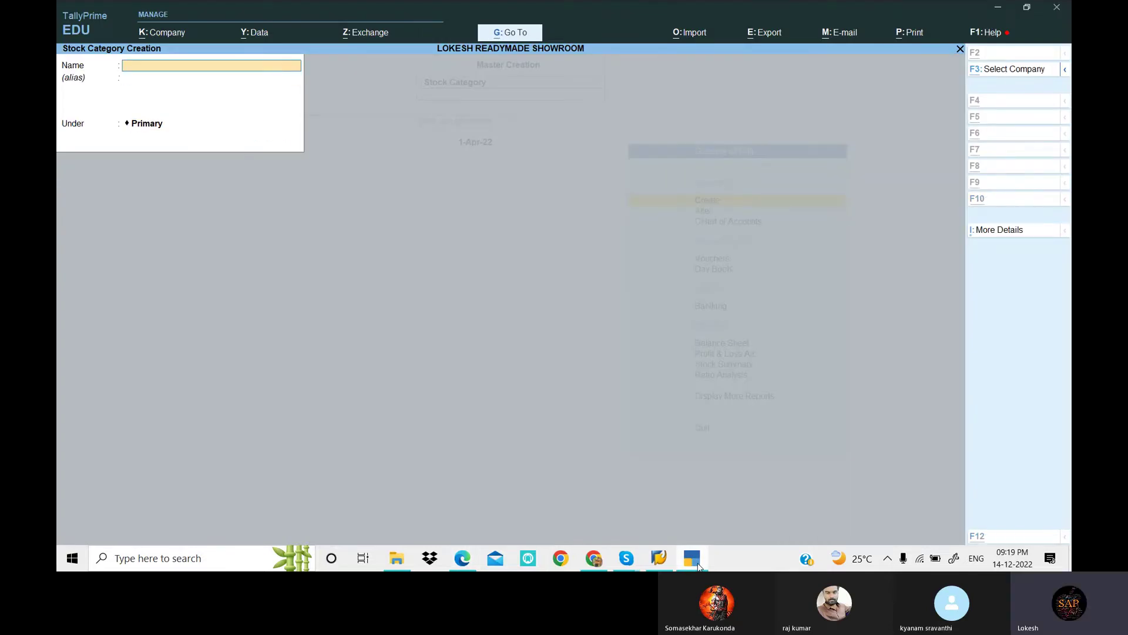
Step: Copy the painkiller name Nimsulide from the PDF, then leave stock category creation in TallyPrime and open stock item creation
left_click(695, 562)
scroll(515, 356, "up", 7)
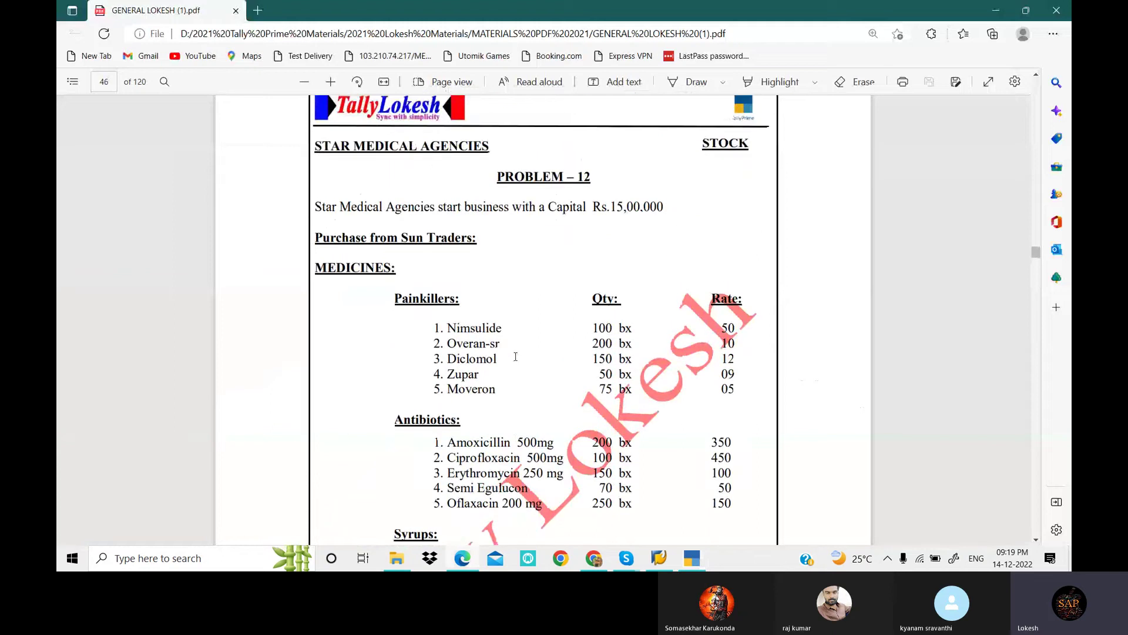
left_click_drag(449, 327, 504, 332)
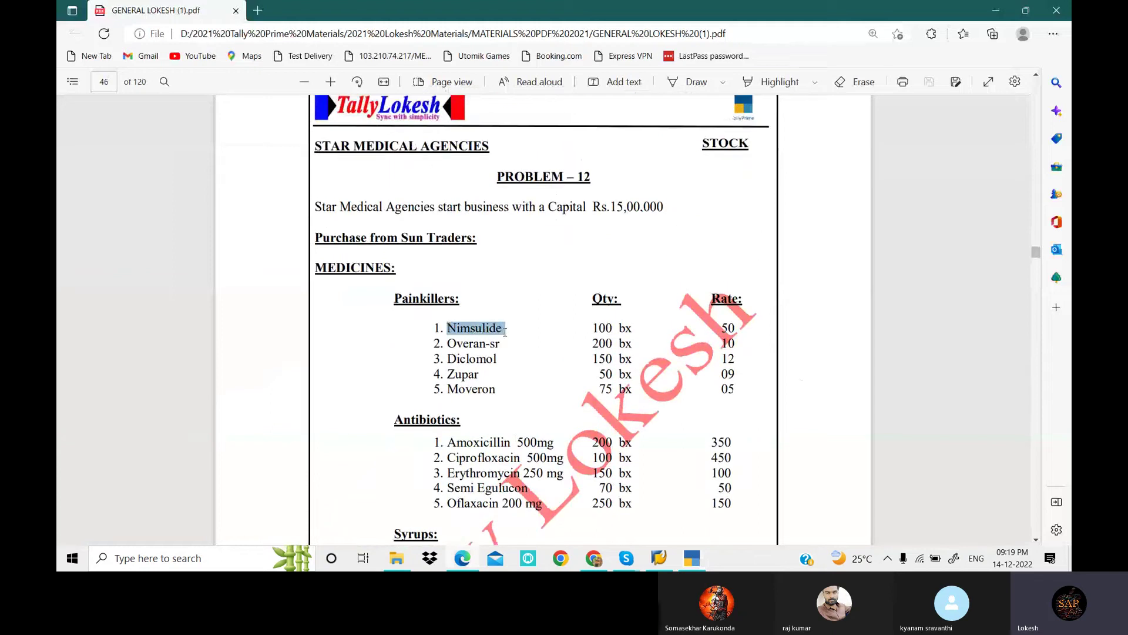
key("alt+Tab")
key("Escape")
key("Return")
key("Down")
key("Return")
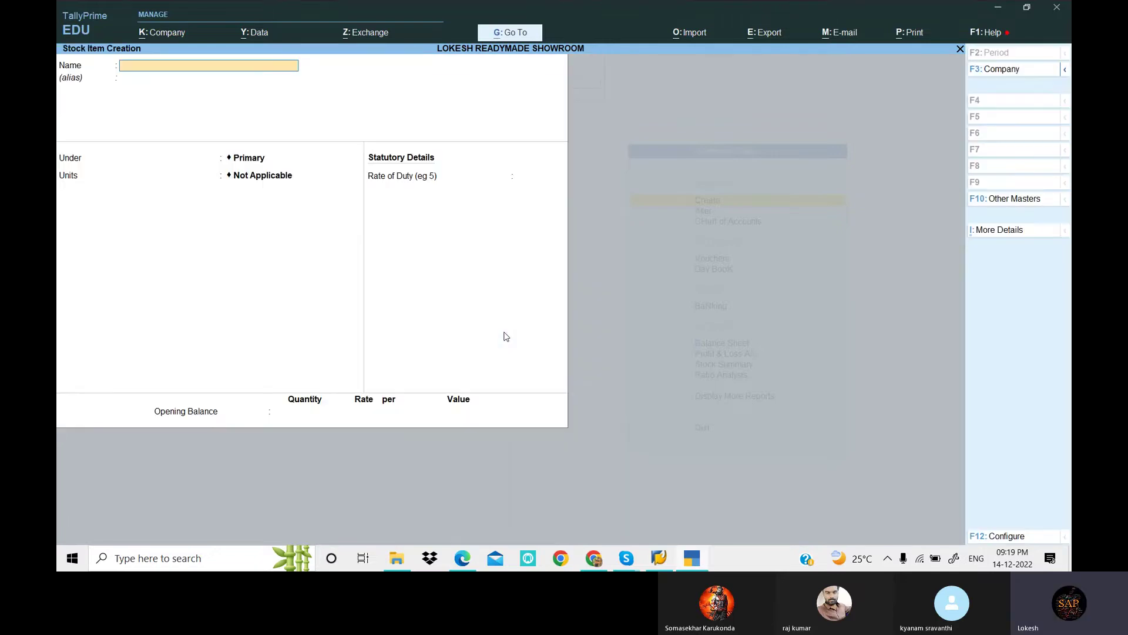
Step: Name the new stock item Nimsulide and place it under the stock group MEDICINES
key("ctrl+alt+v")
key("Return")
key("Return")
key("Down")
key("Down")
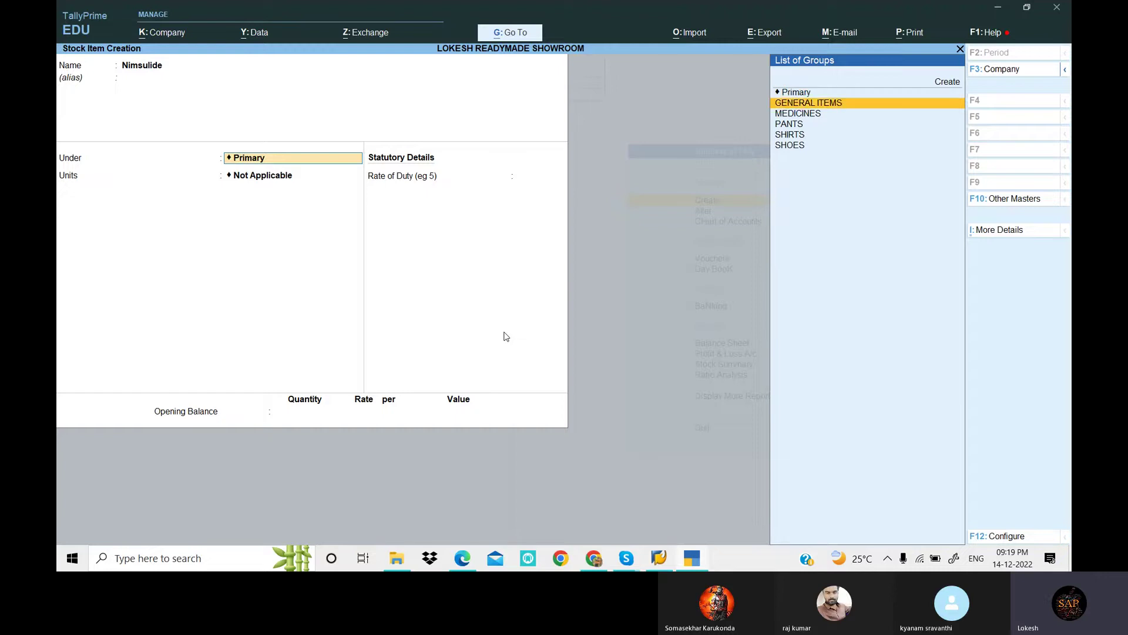
key("Return")
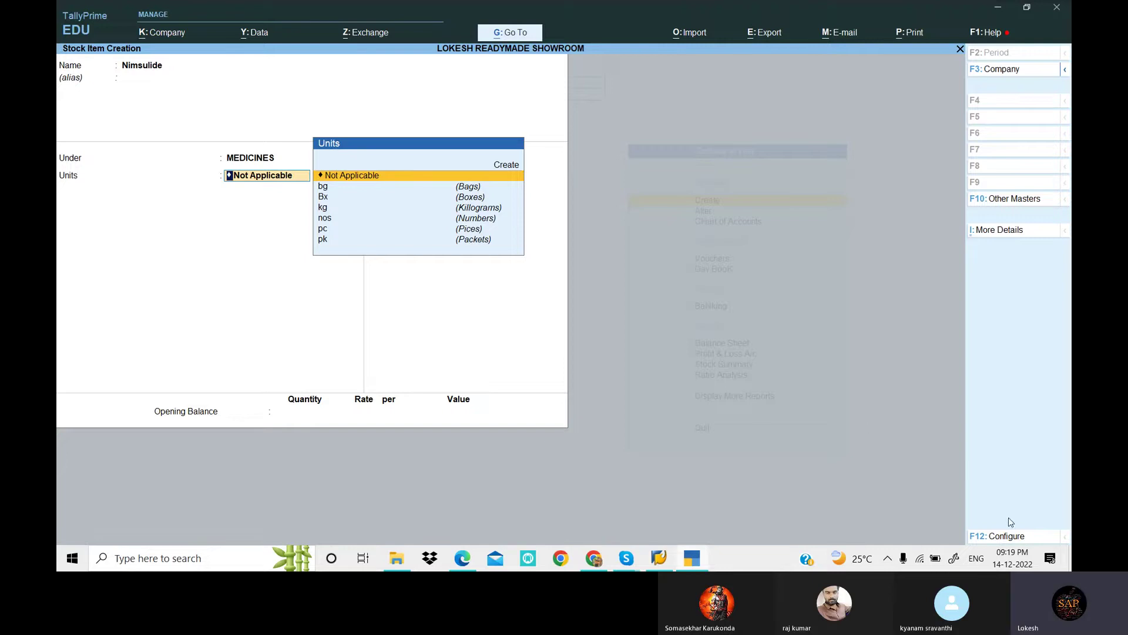
Step: Configure stock item creation to use stock categories for stock items and accept the configuration
left_click(1006, 537)
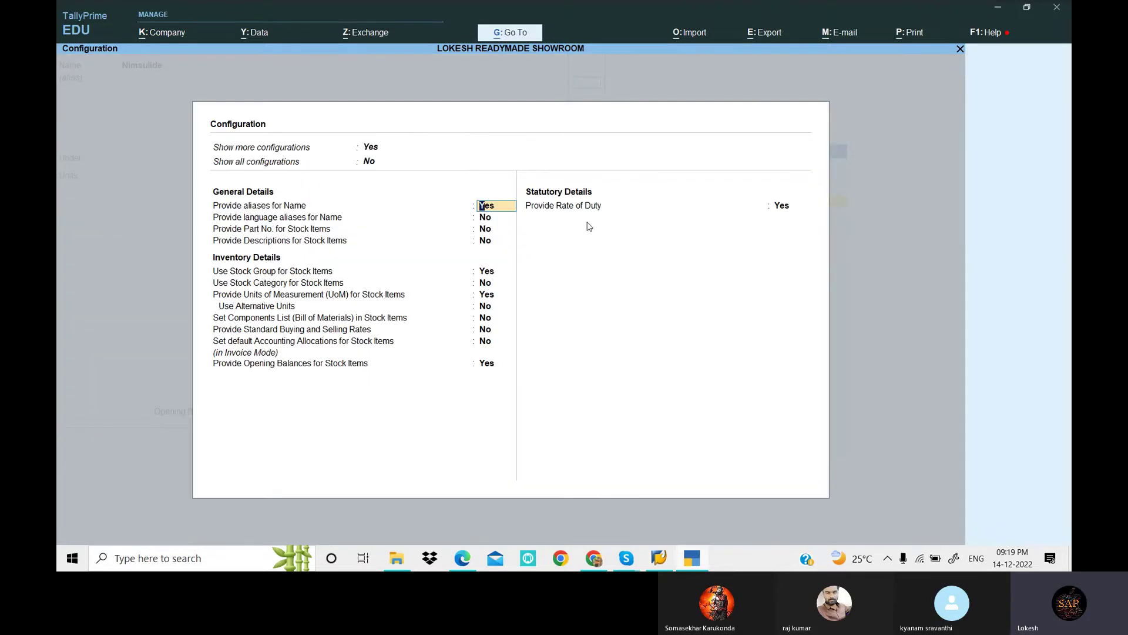
left_click(483, 284)
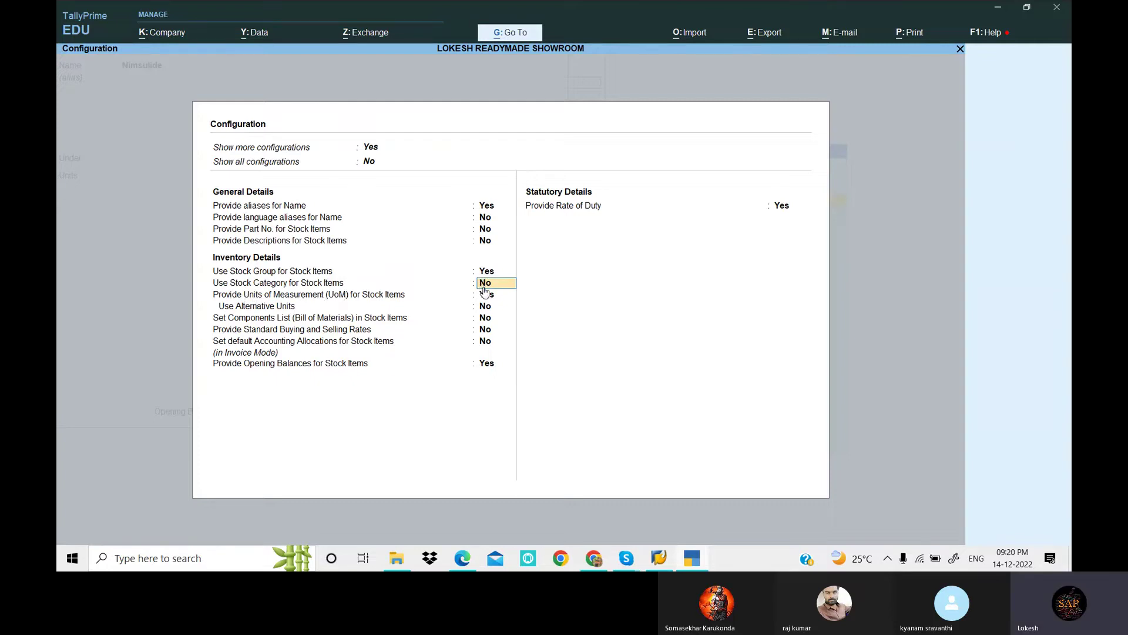
key("Return")
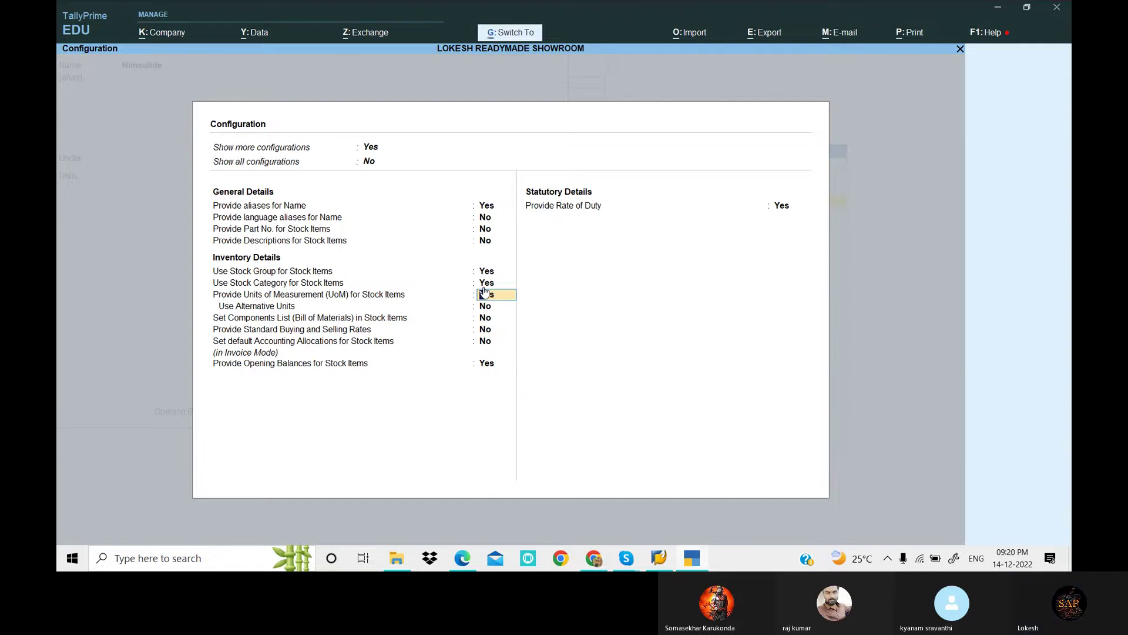
key("ctrl+a")
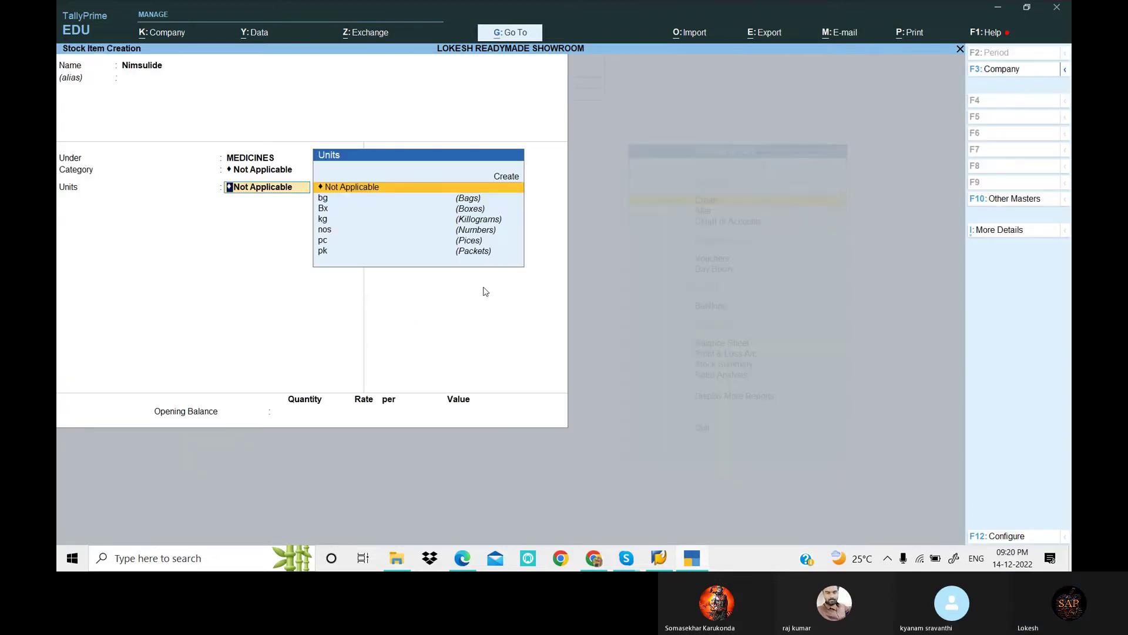
Step: Check the item's heading in the PDF and assign Nimsulide to the stock category Painkillers
key("BackSpace")
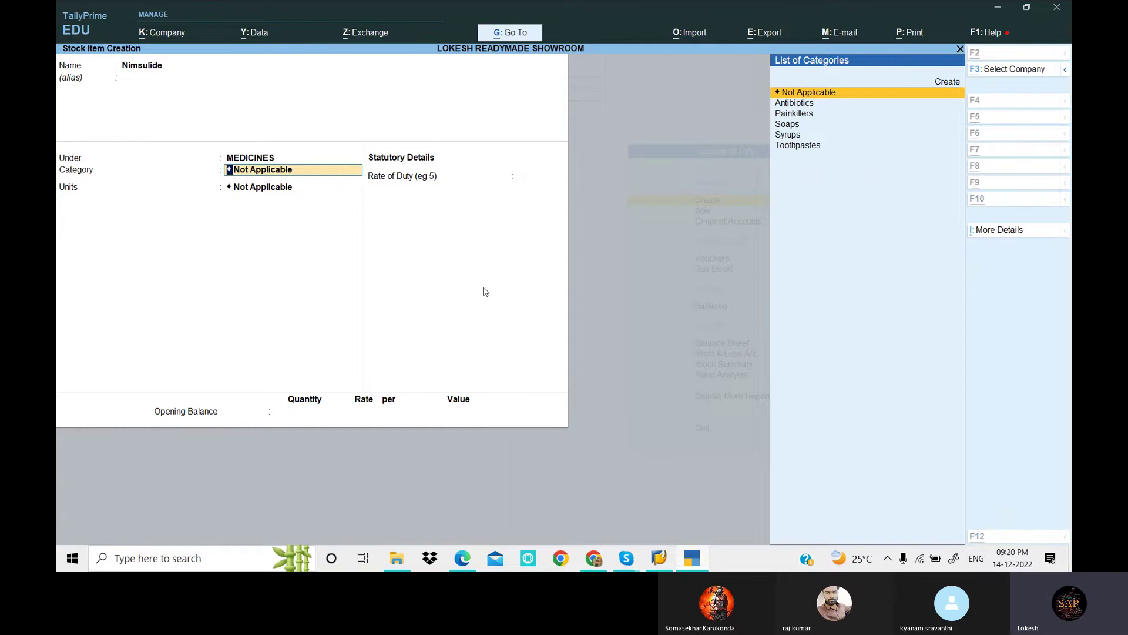
key("alt+Tab")
key("alt+Tab")
key("Down")
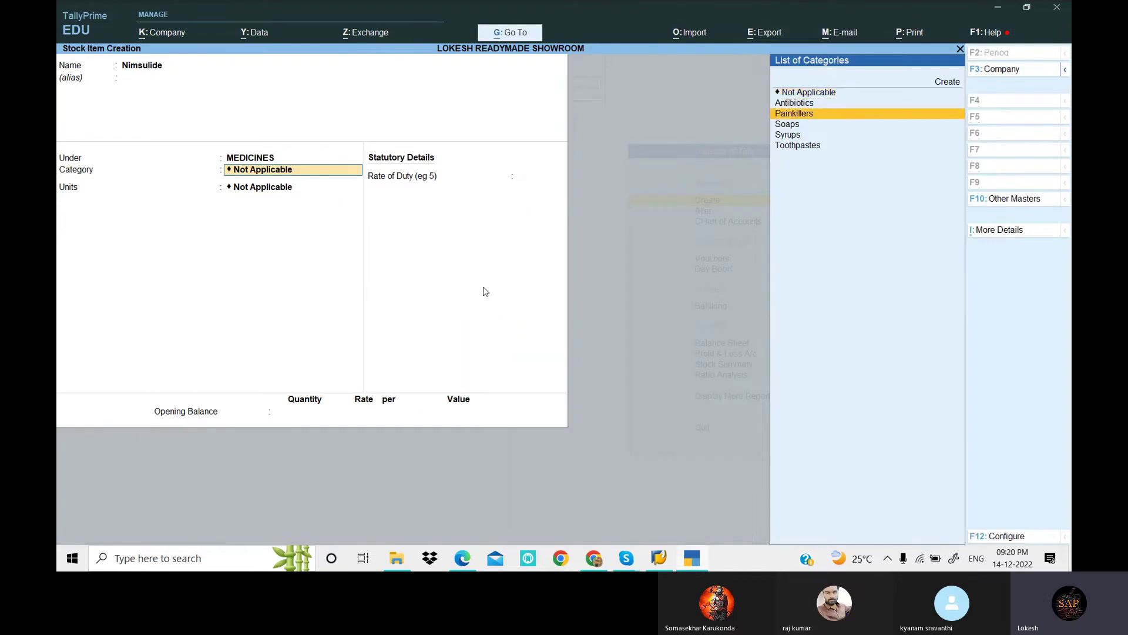
key("Return")
Step: Check the item's unit in the PDF, set Nimsulide's units to Bx and save the item without an opening balance
key("alt+Tab")
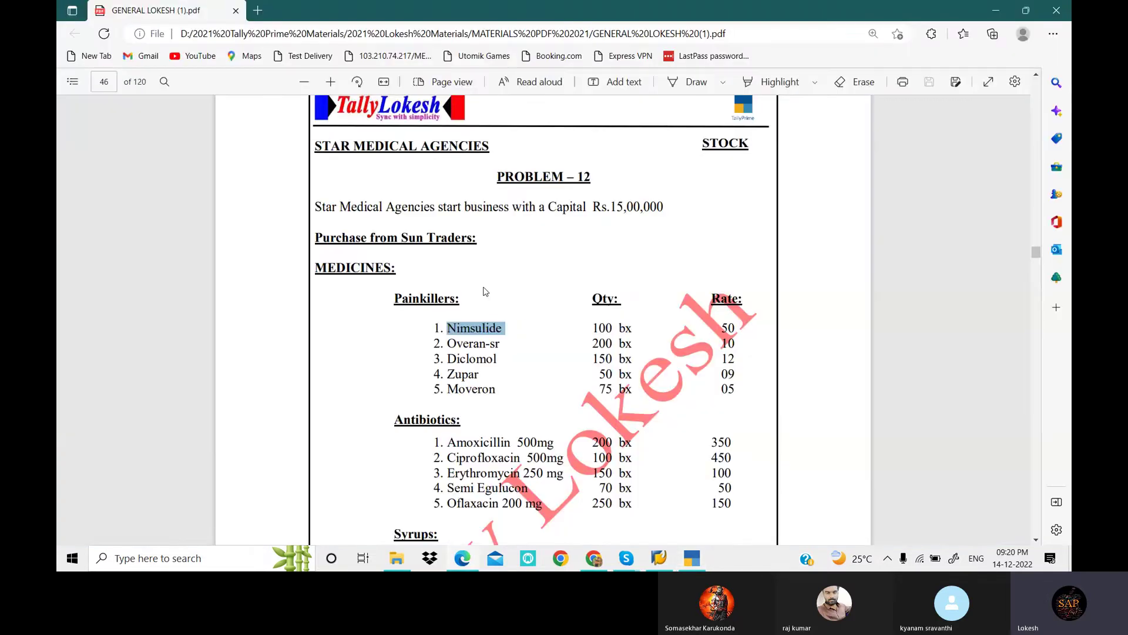
key("alt+Tab")
key("Down")
key("Down")
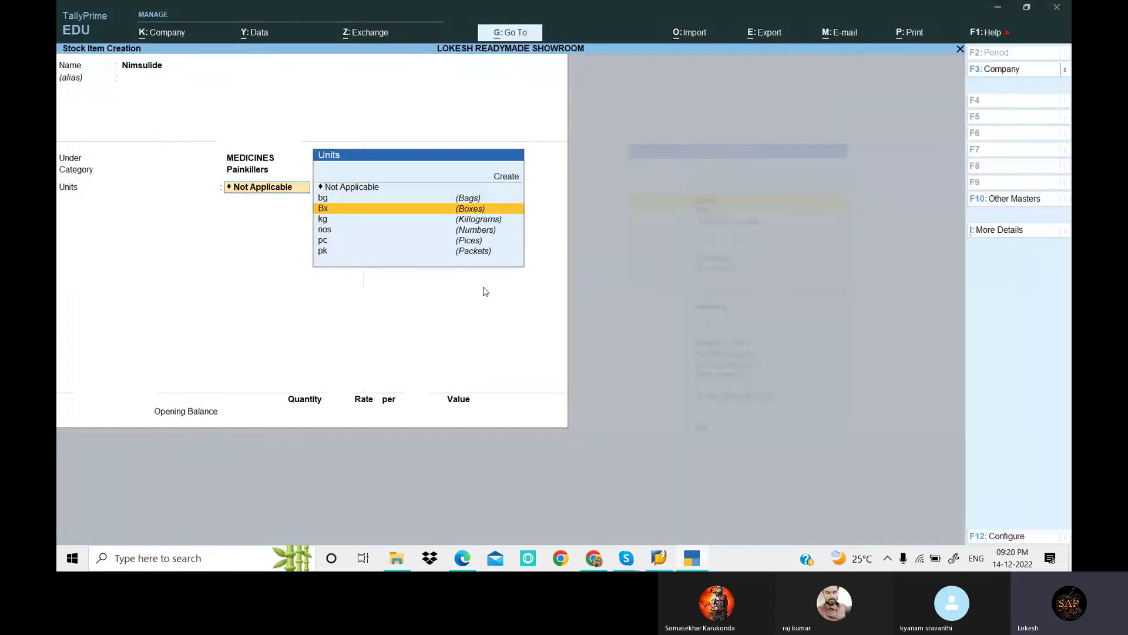
key("Return")
key("Return")
key("Return")
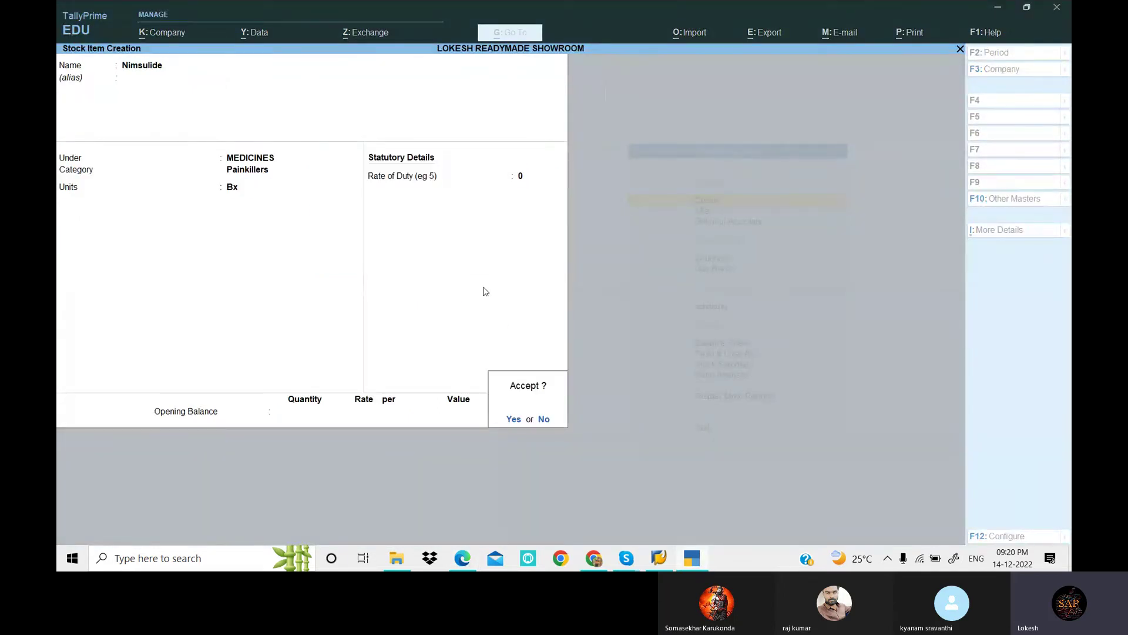
key("Return")
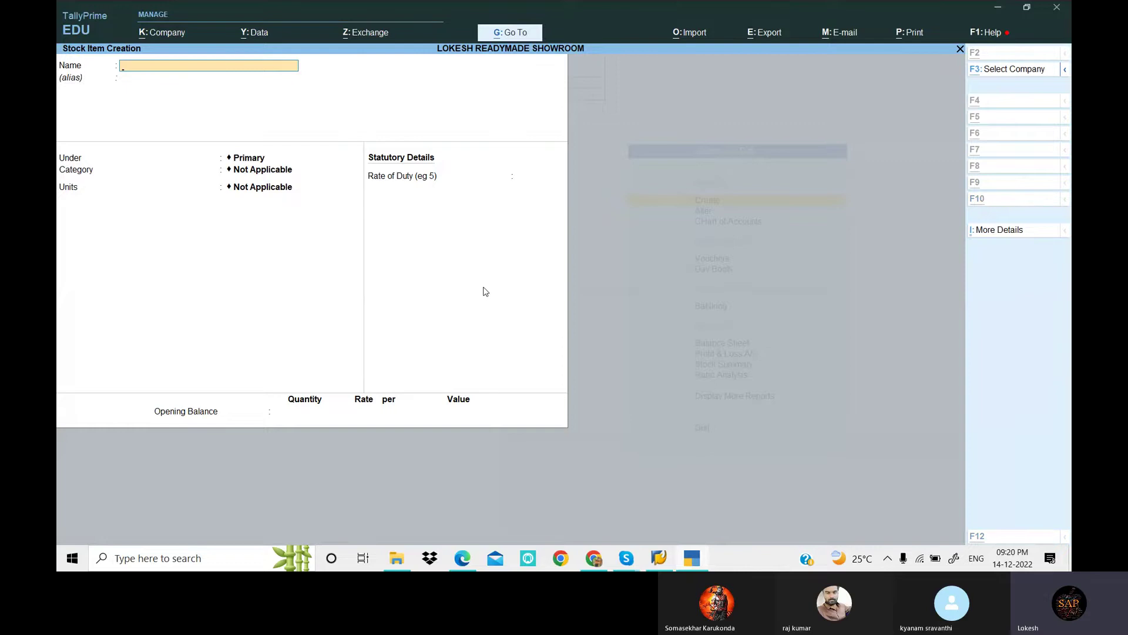
Step: Start the stock item Overan-sr, copying its name from the PDF, and place it under MEDICINES
key("alt+Tab")
left_click_drag(448, 343, 499, 345)
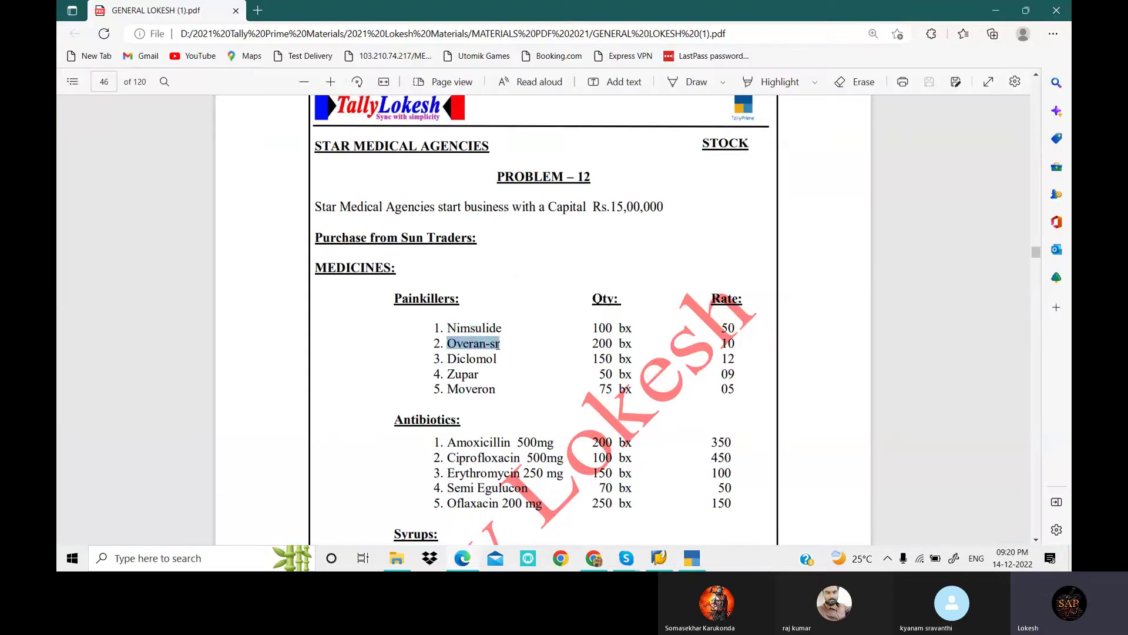
key("ctrl+c")
key("alt+Tab")
key("ctrl+alt+v")
key("Return")
key("Return")
key("Down")
key("Down")
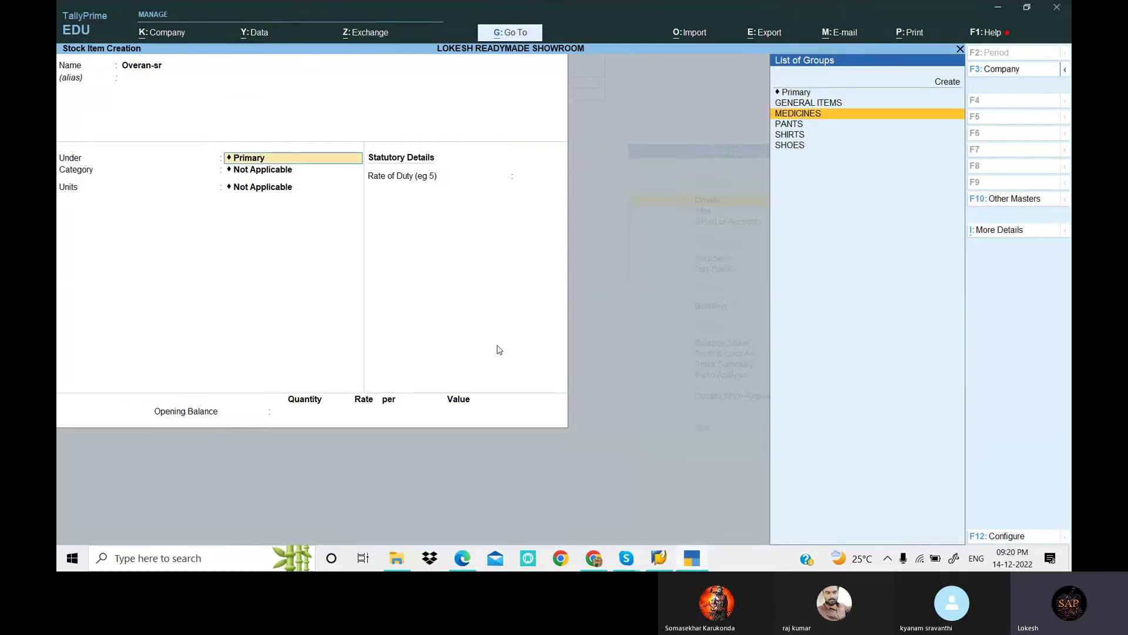
key("Return")
Step: Assign Overan-sr to the category Painkillers with units Bx and save the item
key("Down")
key("Down")
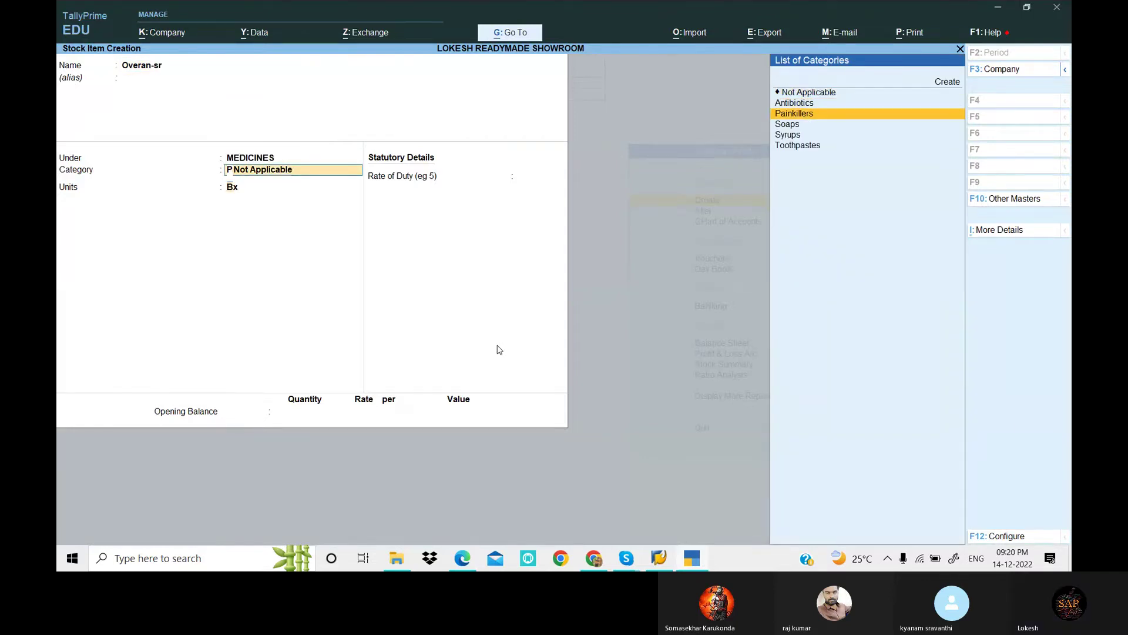
key("Return")
key("Return")
key("Return")
key("Return")
key("Return")
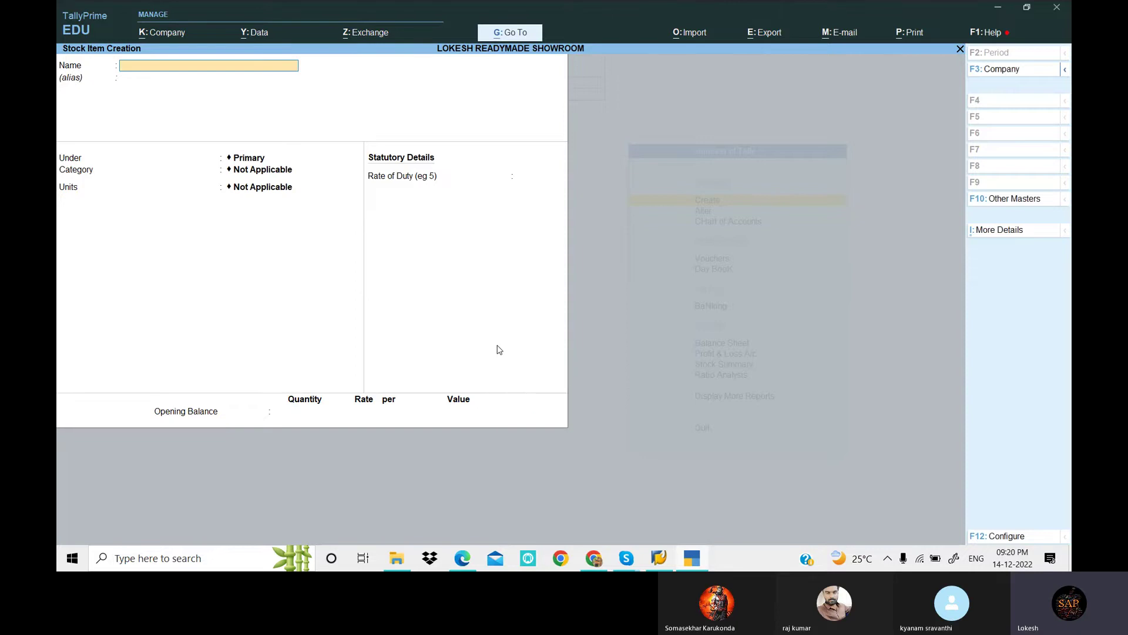
Step: Start the stock item Amoxicillin 500mg, copying its name from the PDF's Antibiotics list, and place it under MEDICINES
key("alt+Tab")
scroll(448, 298, "down", 2)
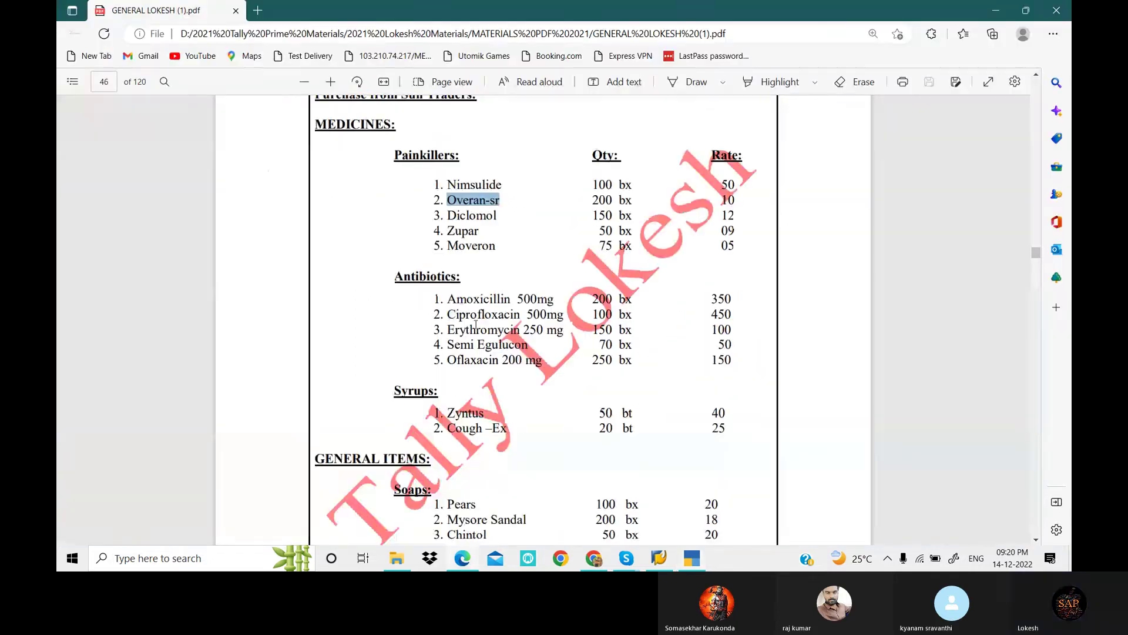
left_click_drag(448, 298, 547, 300)
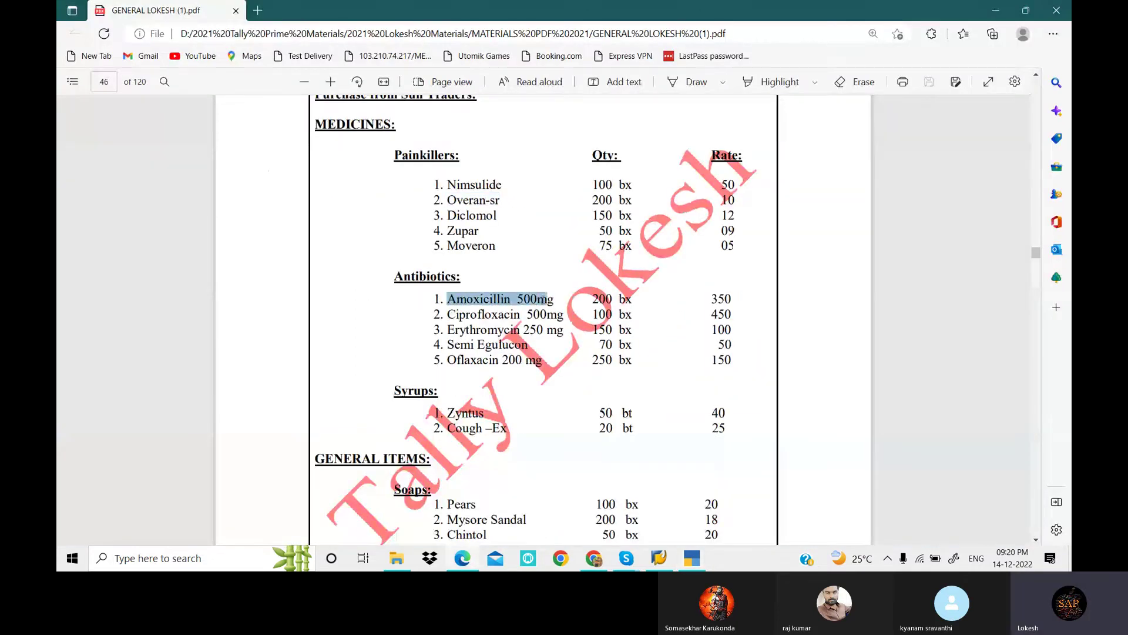
key("ctrl+c")
key("alt+Tab")
key("ctrl+alt+v")
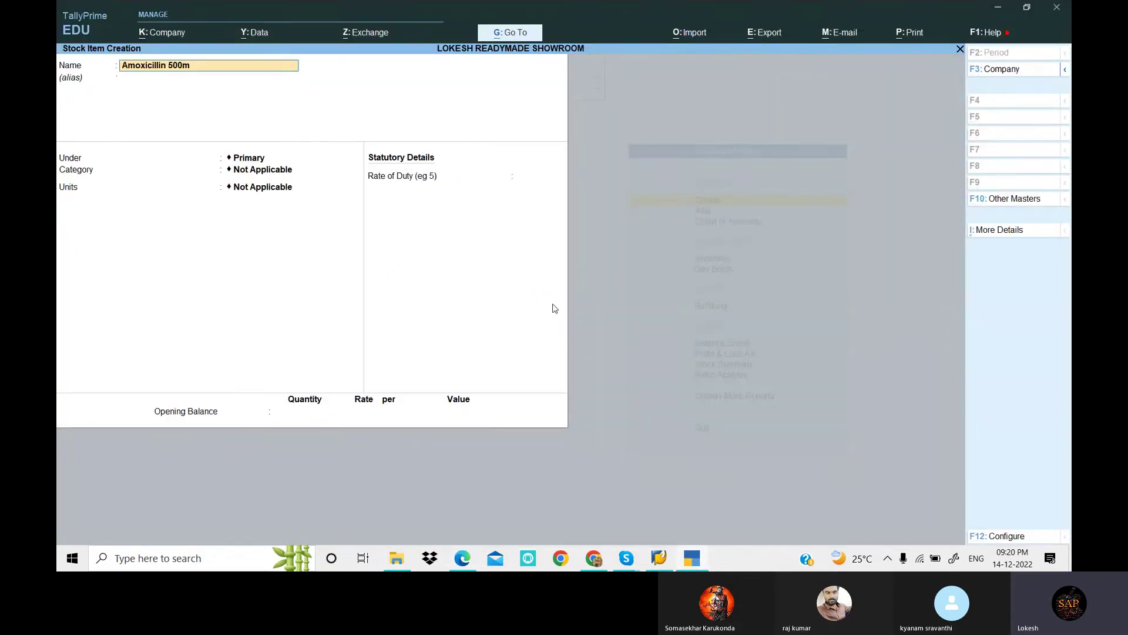
key("Return")
key("Return")
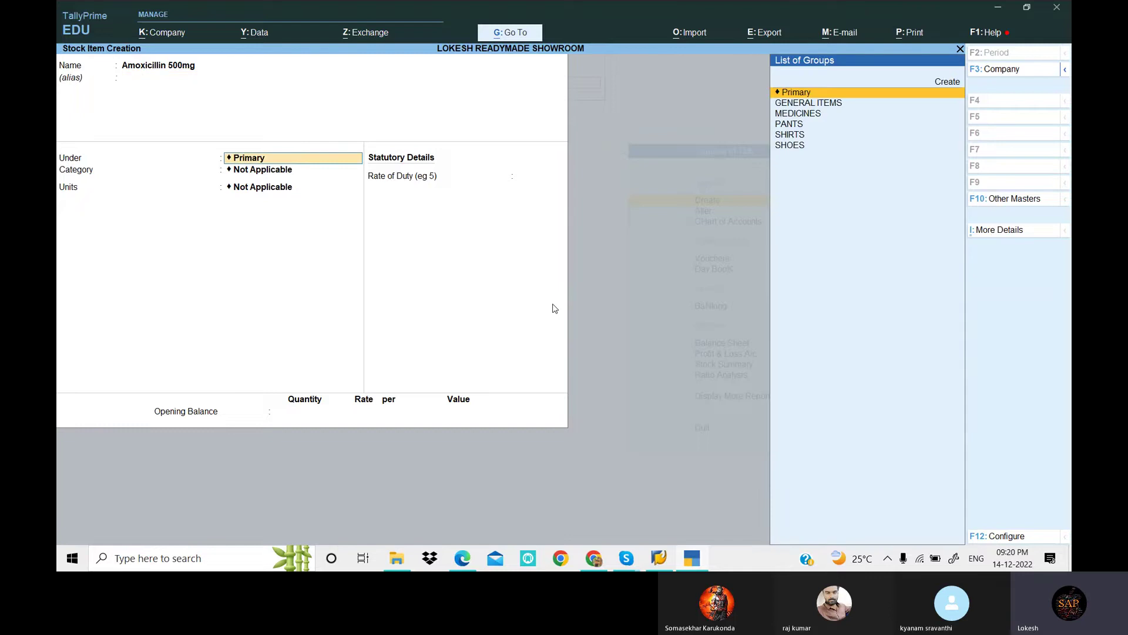
key("Down")
key("Down")
key("Return")
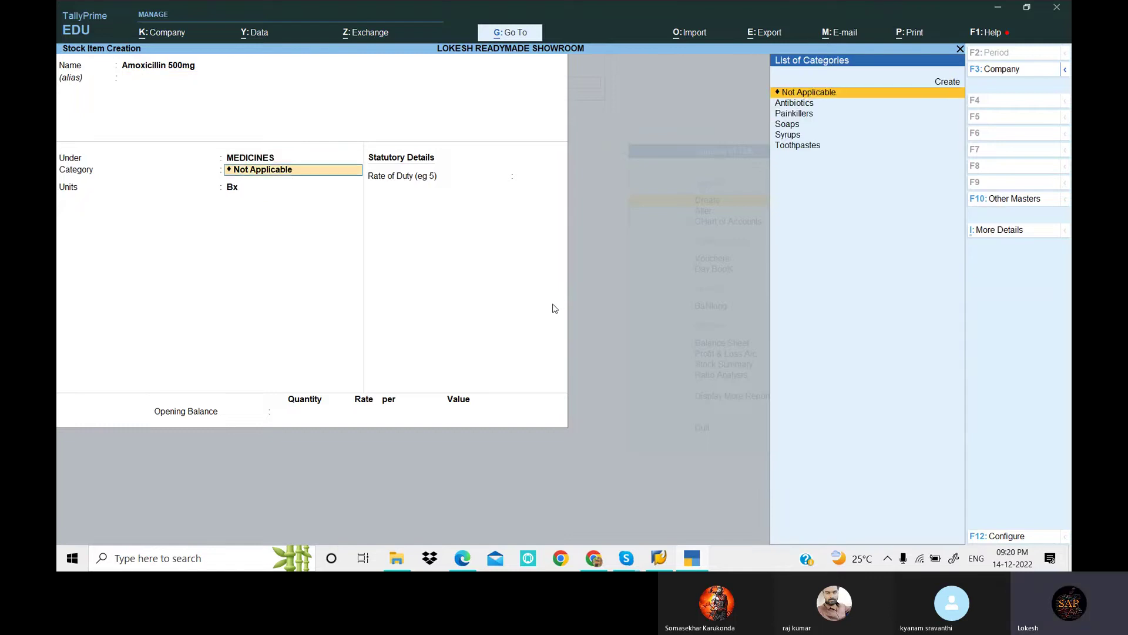
Step: Check the item's heading in the PDF, assign Amoxicillin 500mg to the category Antibiotics with units Bx and save the item
key("alt")
key("alt+Tab")
key("Down")
key("Return")
key("alt+Tab")
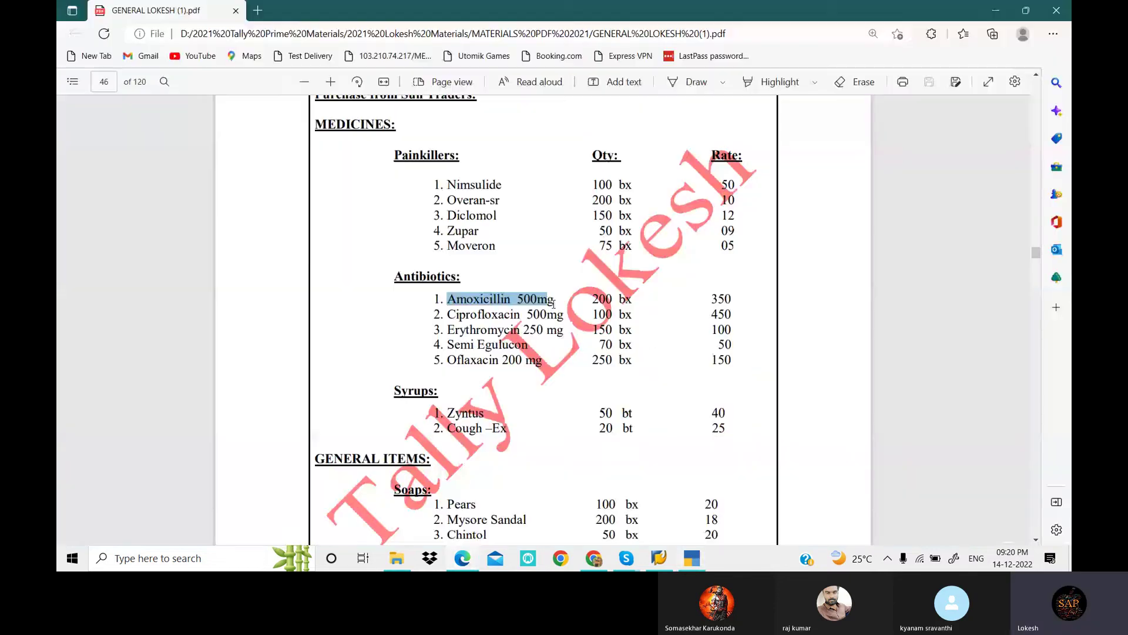
key("alt+Tab")
key("Down")
key("Up")
key("Return")
key("Return")
key("Return")
key("Return")
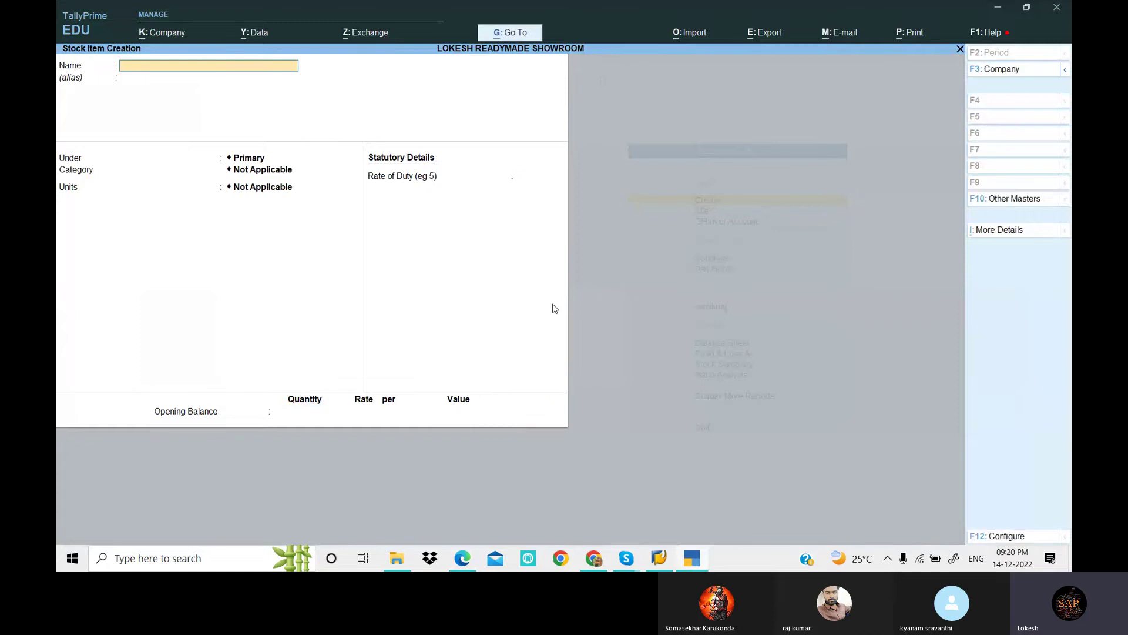
Step: Start the stock item Zyntus, copying its name from the PDF's Syrups list, and place it under MEDICINES
key("alt+Tab")
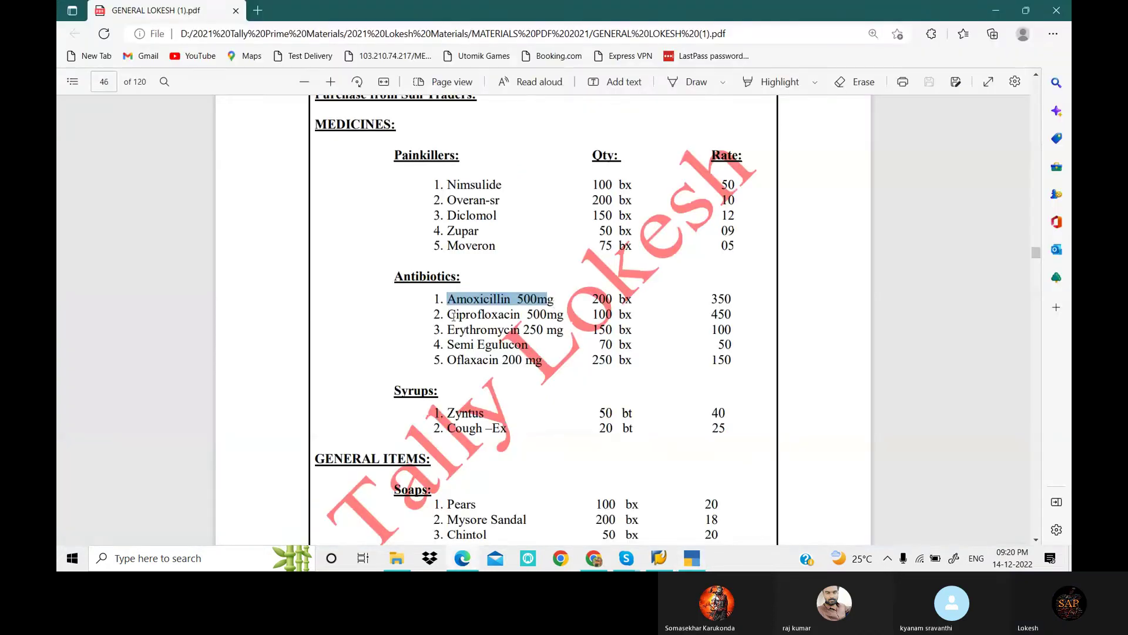
left_click_drag(448, 413, 486, 417)
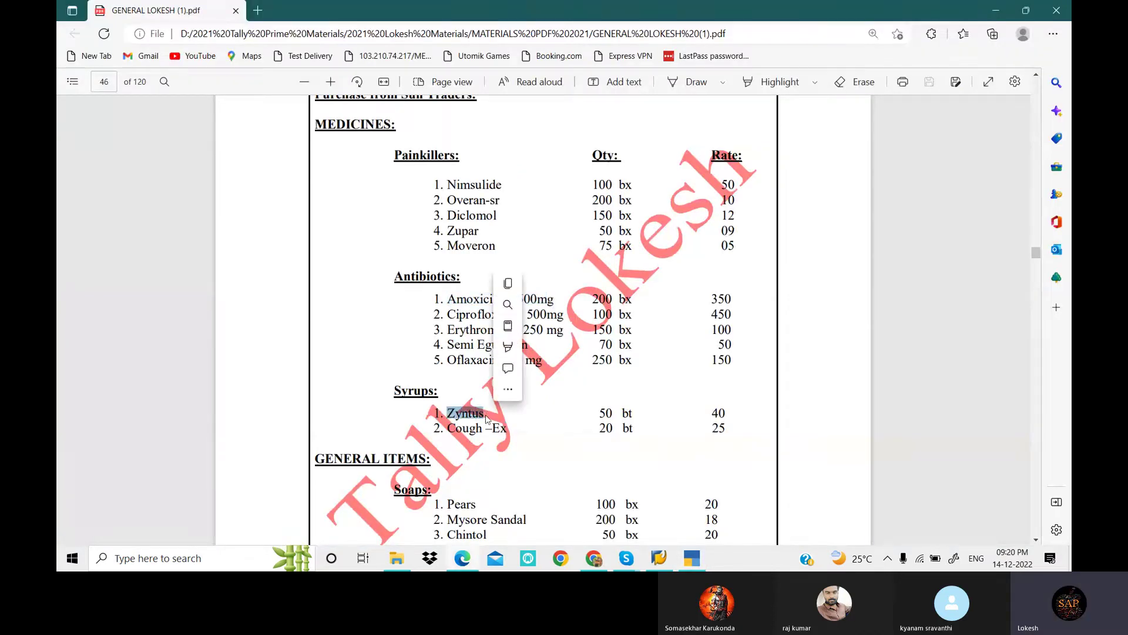
key("alt+Tab")
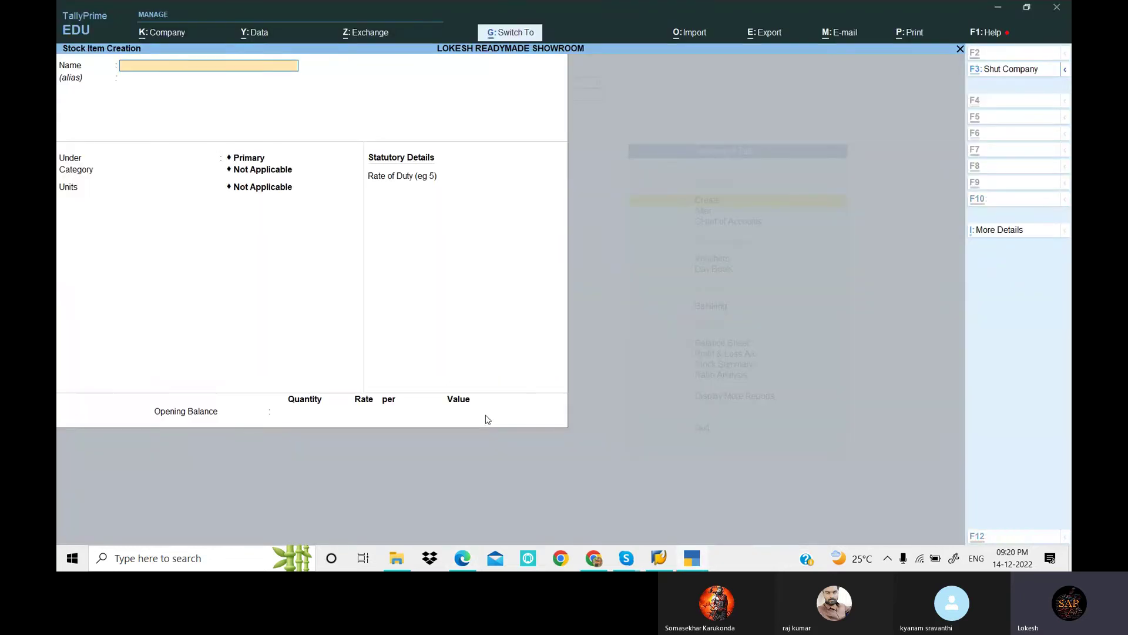
key("ctrl+alt+v")
key("Return")
key("Return")
key("Down")
key("Down")
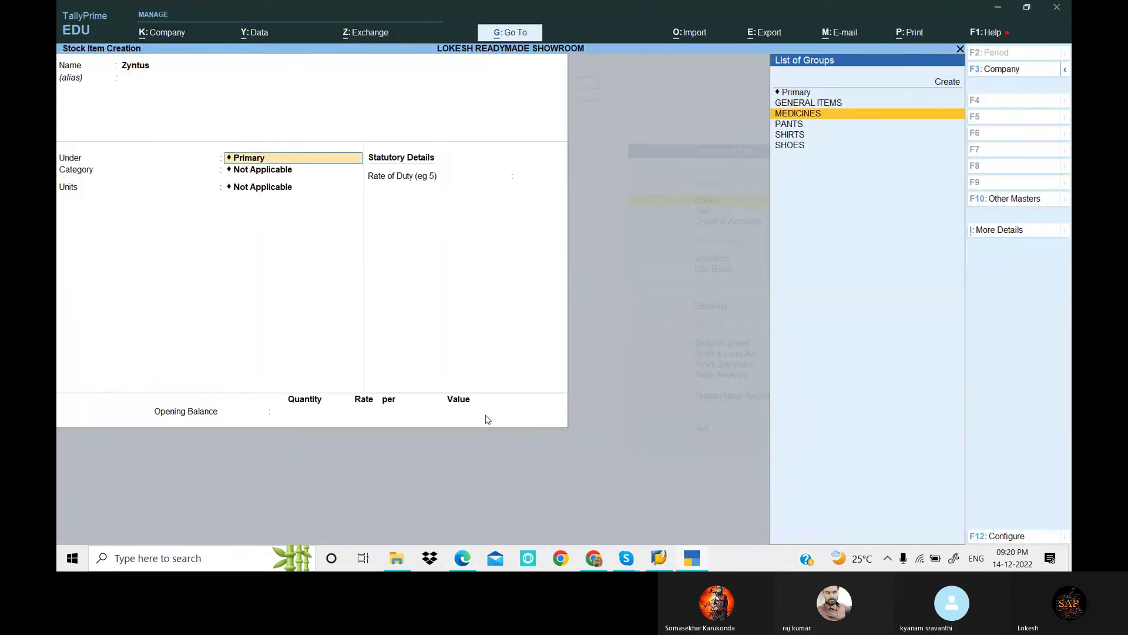
key("Return")
Step: Assign Zyntus to the stock category Syrups
key("Down")
key("Down")
key("Down")
key("Down")
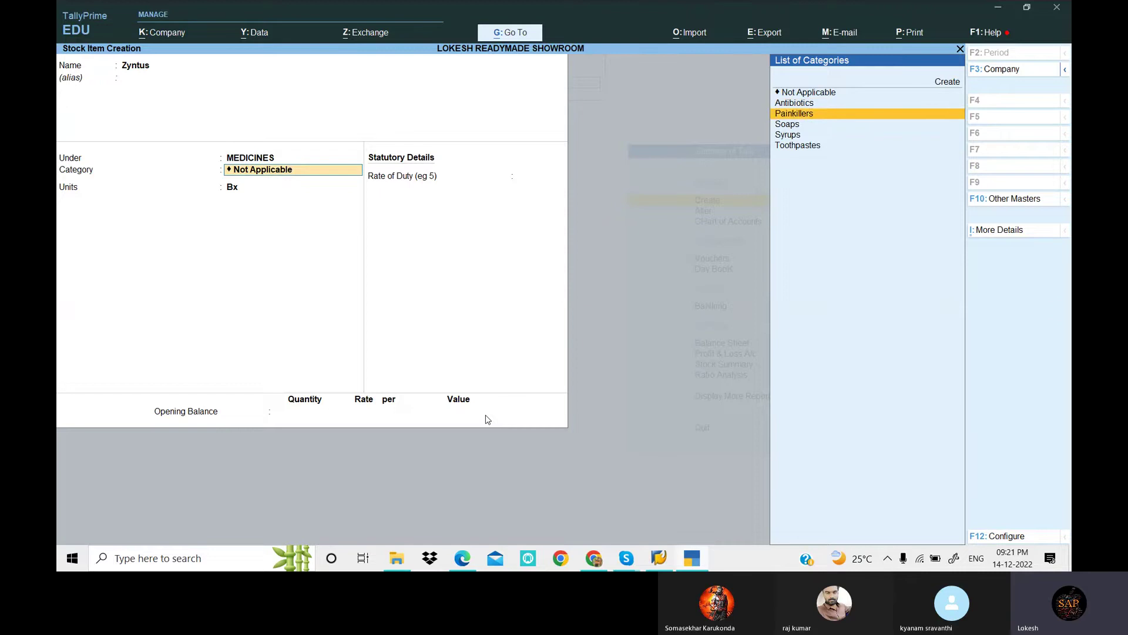
key("Return")
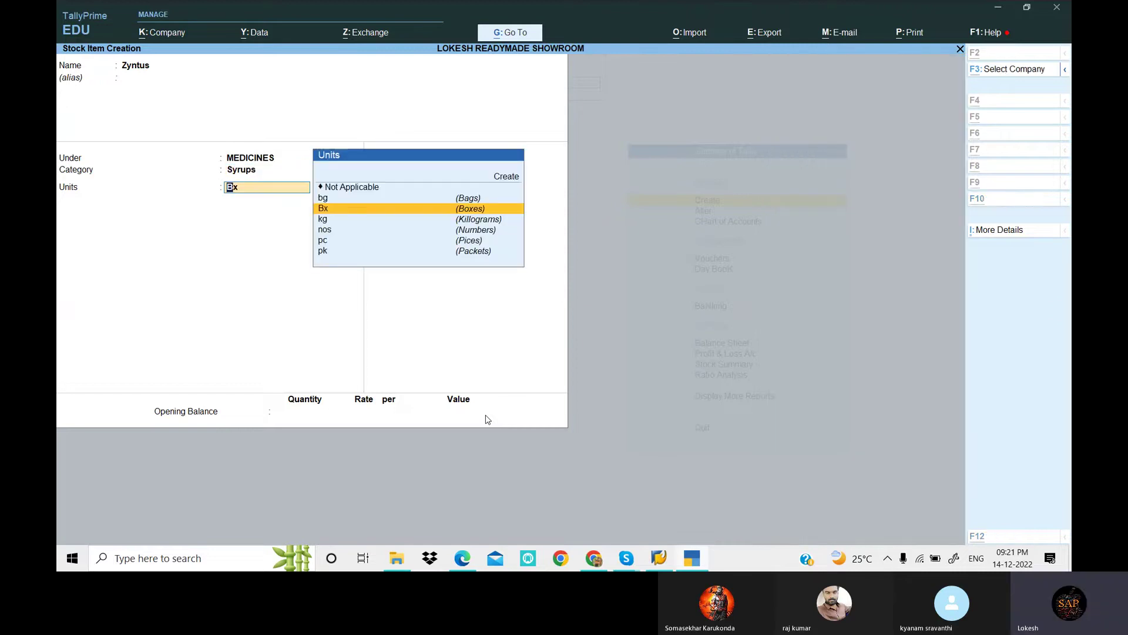
Step: Check the unit of Zyntus in the PDF and look for it among the existing units
key("alt+Tab")
key("alt+Tab")
key("Down")
key("Down")
key("Up")
key("Down")
key("Down")
key("Down")
key("Up")
key("Up")
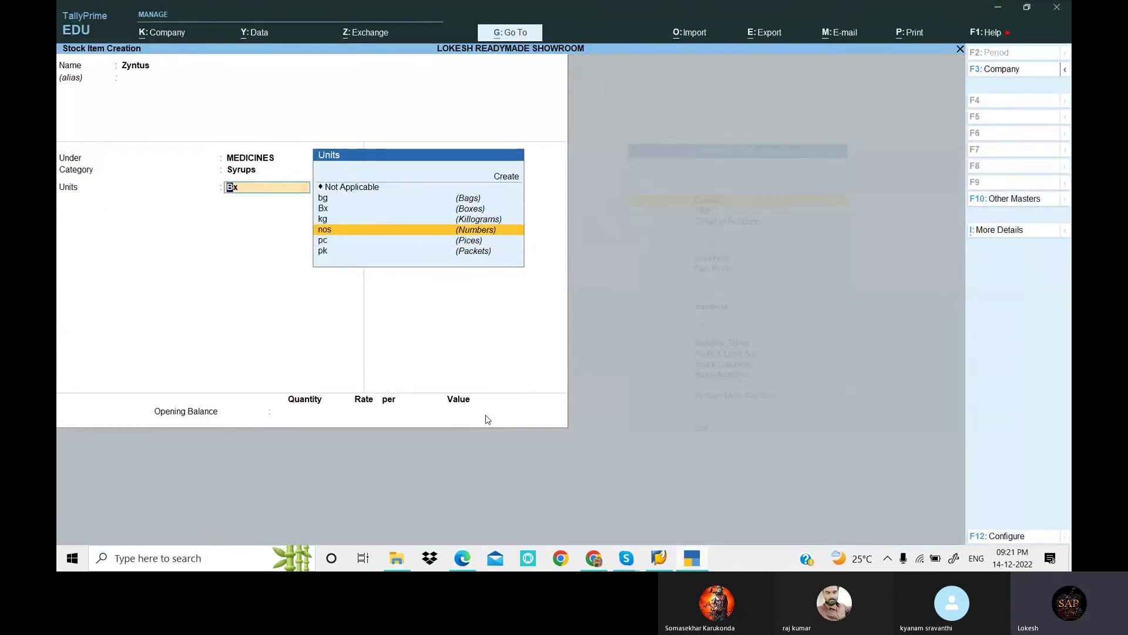
Step: Create the simple unit bt with the formal name Bottels and 0 decimal places as the unit for Zyntus
key("alt+c")
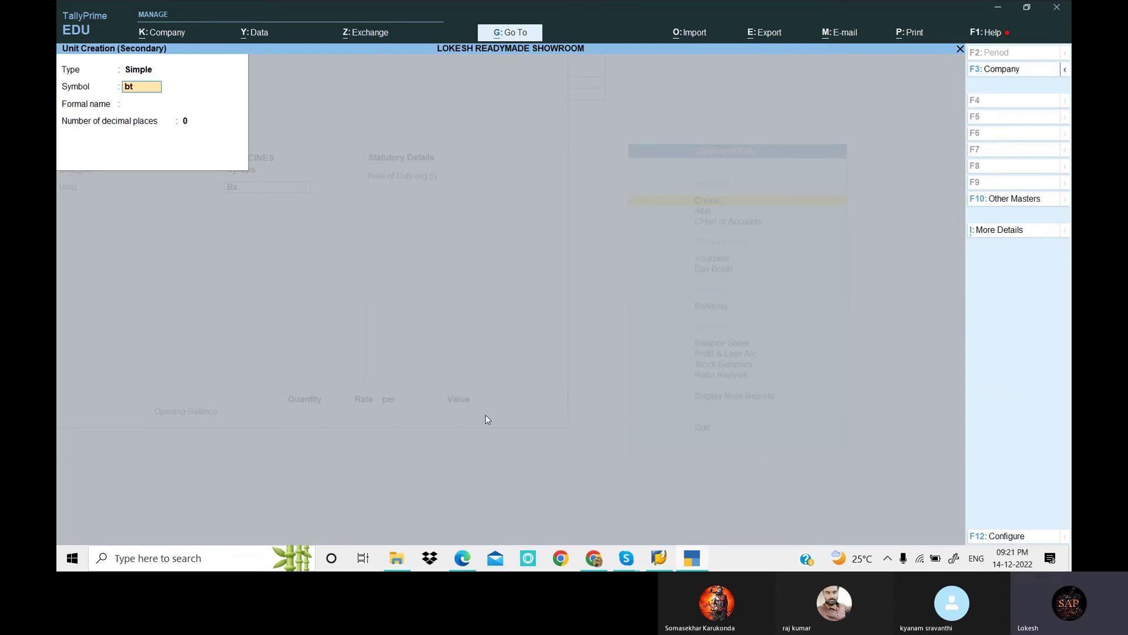
key("Return")
type("Bottels")
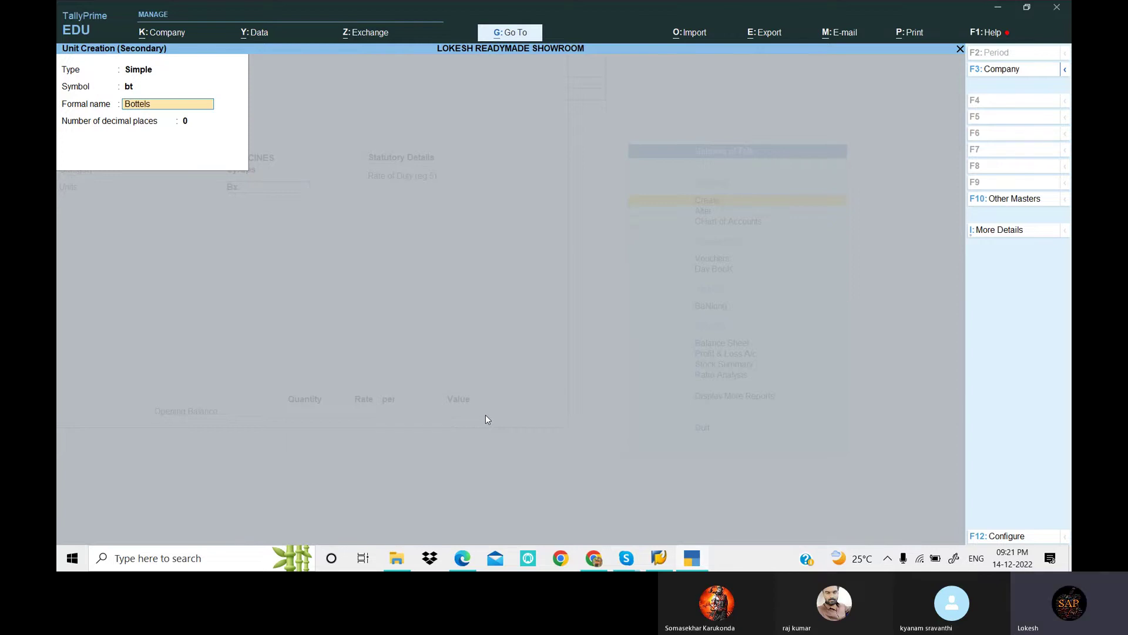
key("Return")
key("Return")
key("Return")
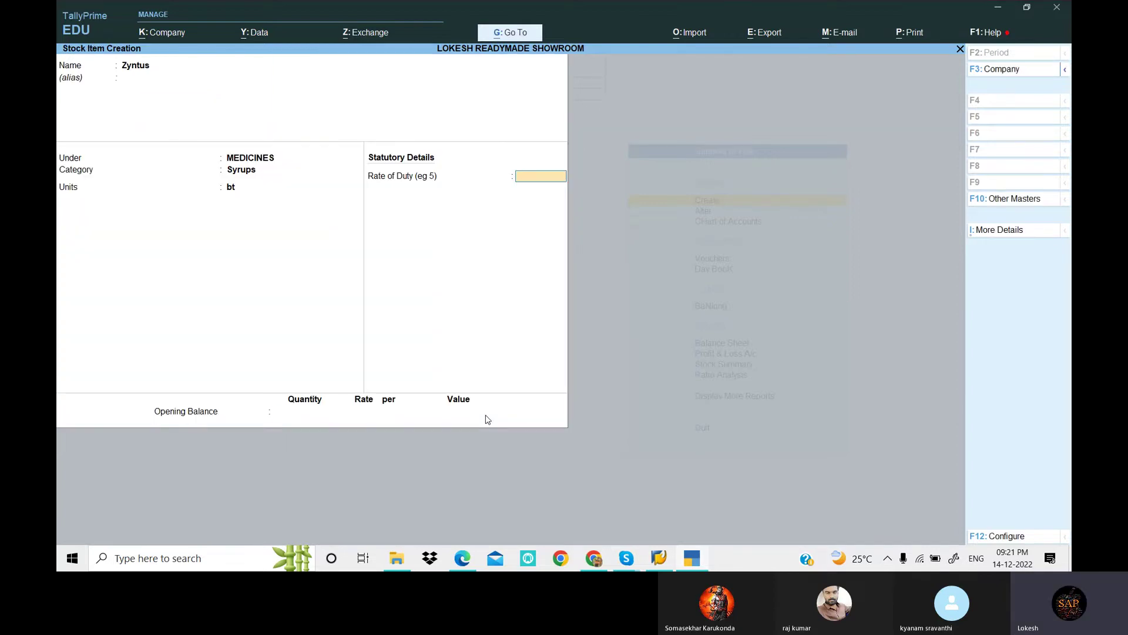
Step: Save the stock item Zyntus without a duty rate or opening balance
key("Return")
key("Return")
key("Return")
Step: Start the stock item Pears, copying its name from the PDF's Soaps list, and place it under GENERAL ITEMS
key("alt+Tab")
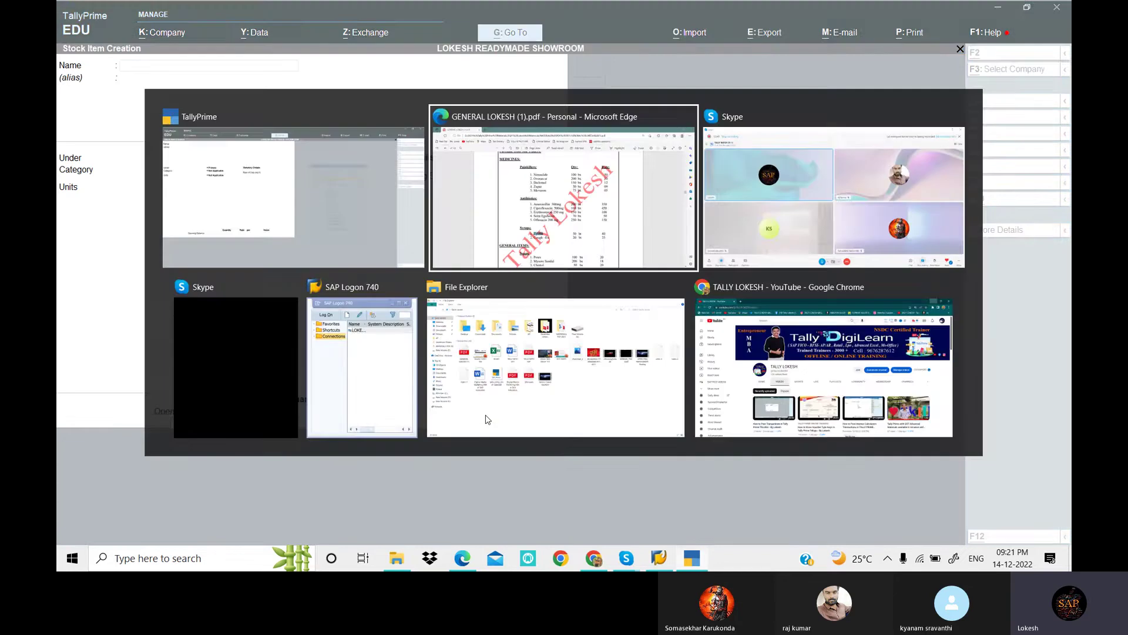
double_click(477, 289)
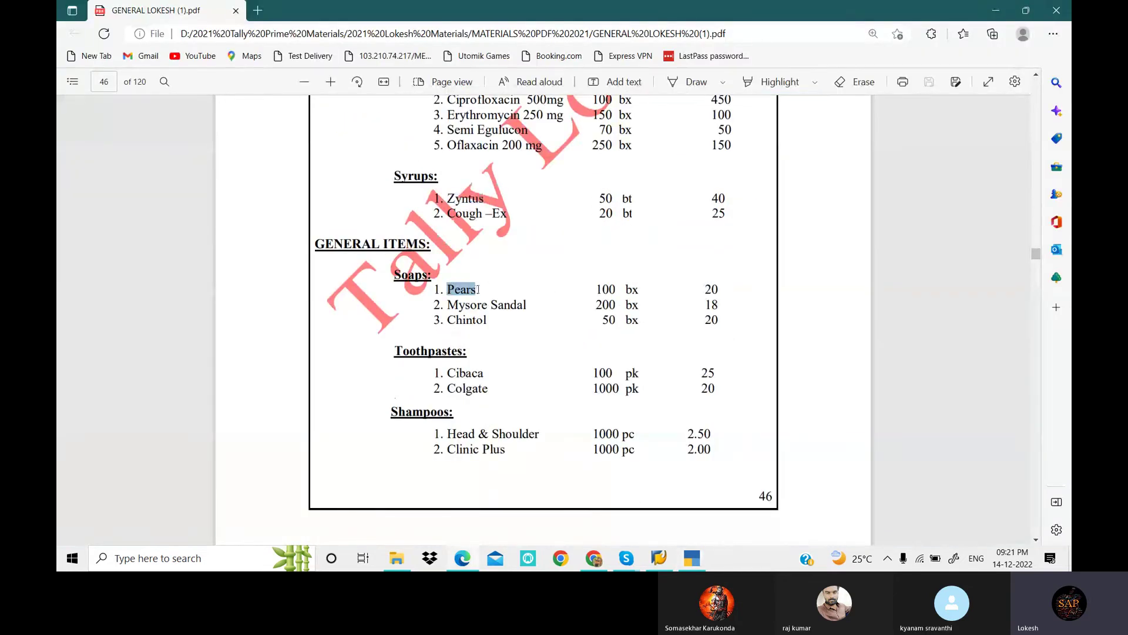
key("ctrl+c")
key("alt+Tab")
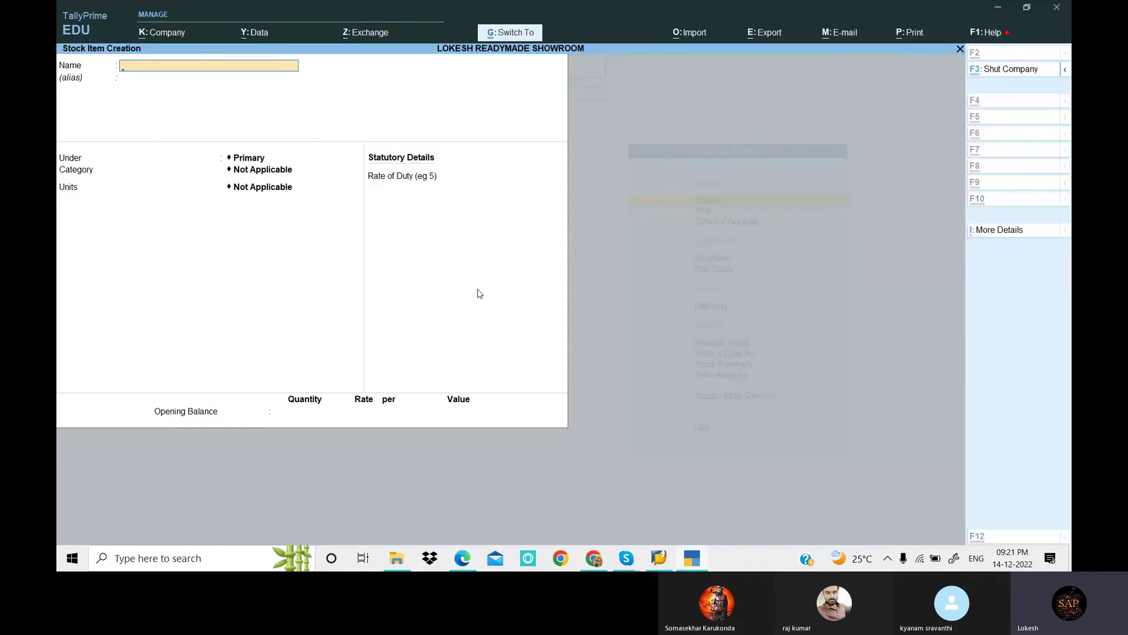
key("ctrl+alt+v")
key("Return")
key("Return")
key("Down")
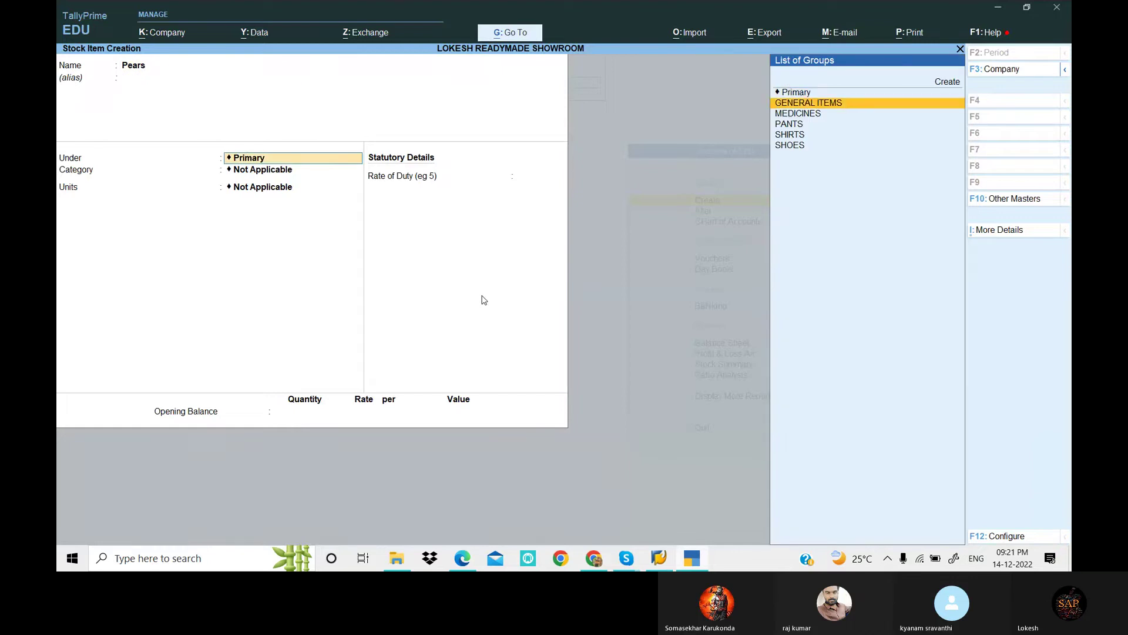
key("Return")
Step: Check the item's heading in the PDF and assign Pears to the stock category Soaps
key("alt+Tab")
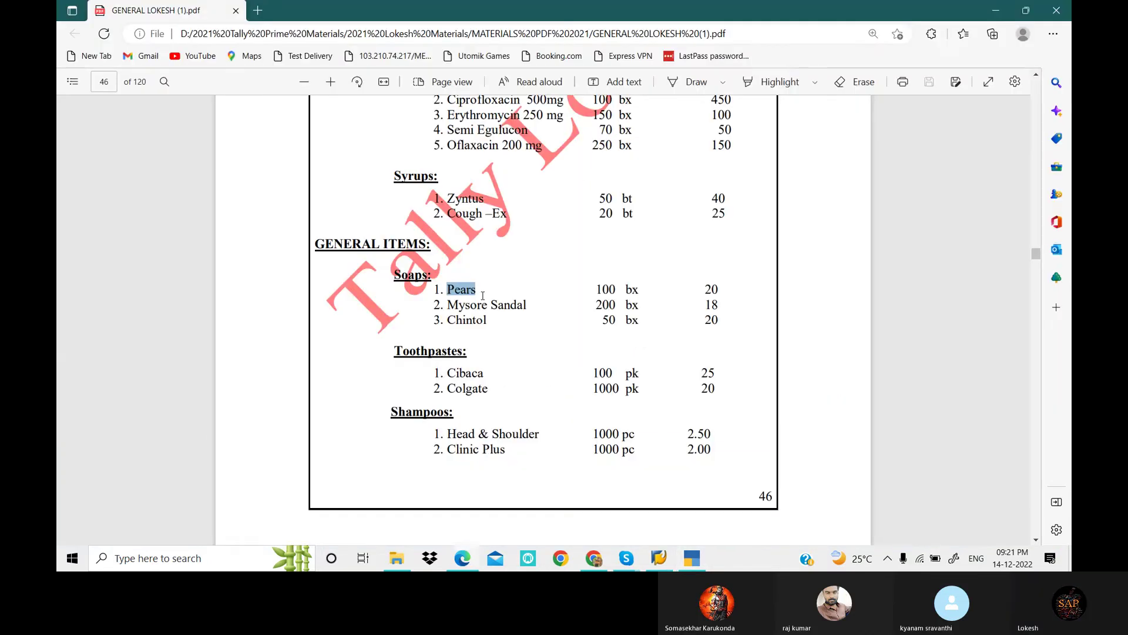
key("alt+Tab")
key("Down")
key("Down")
key("Down")
key("Return")
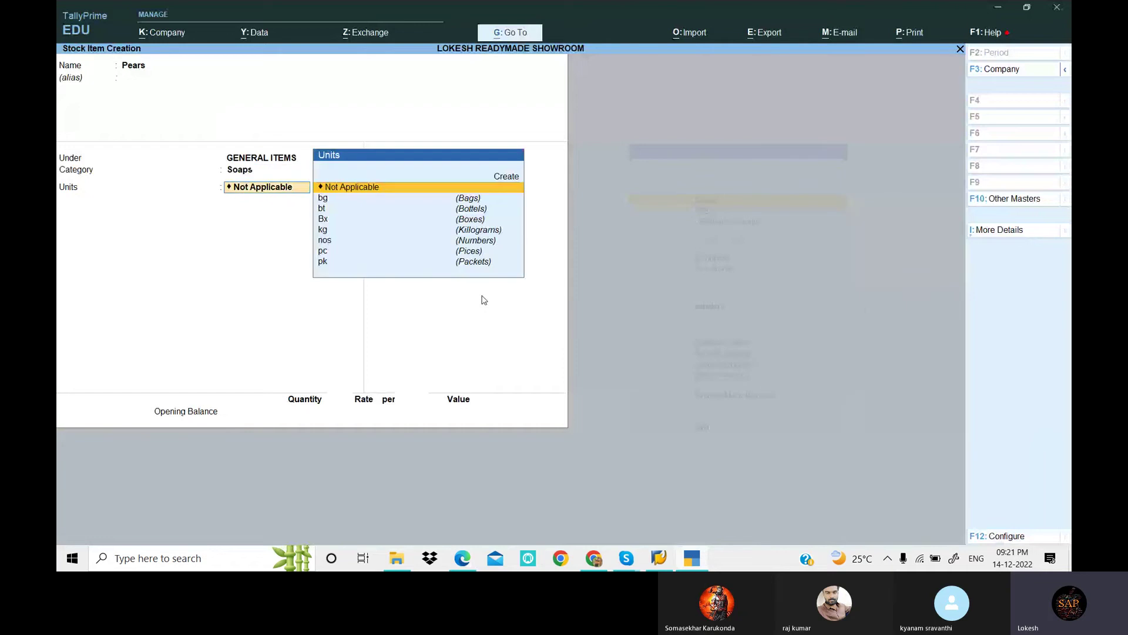
Step: Check the item's unit in the PDF, set the units of Pears to Bx and save the item without an opening balance
key("alt+Tab")
key("alt+Tab")
key("Down")
key("Down")
key("Down")
key("Return")
key("Return")
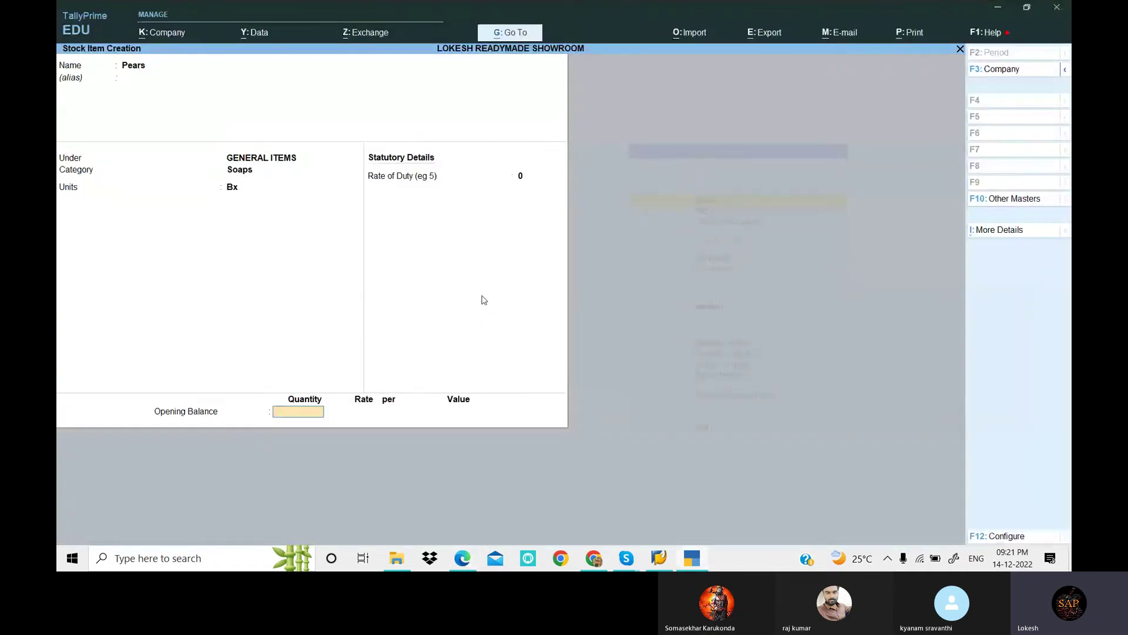
key("Return")
key("Return")
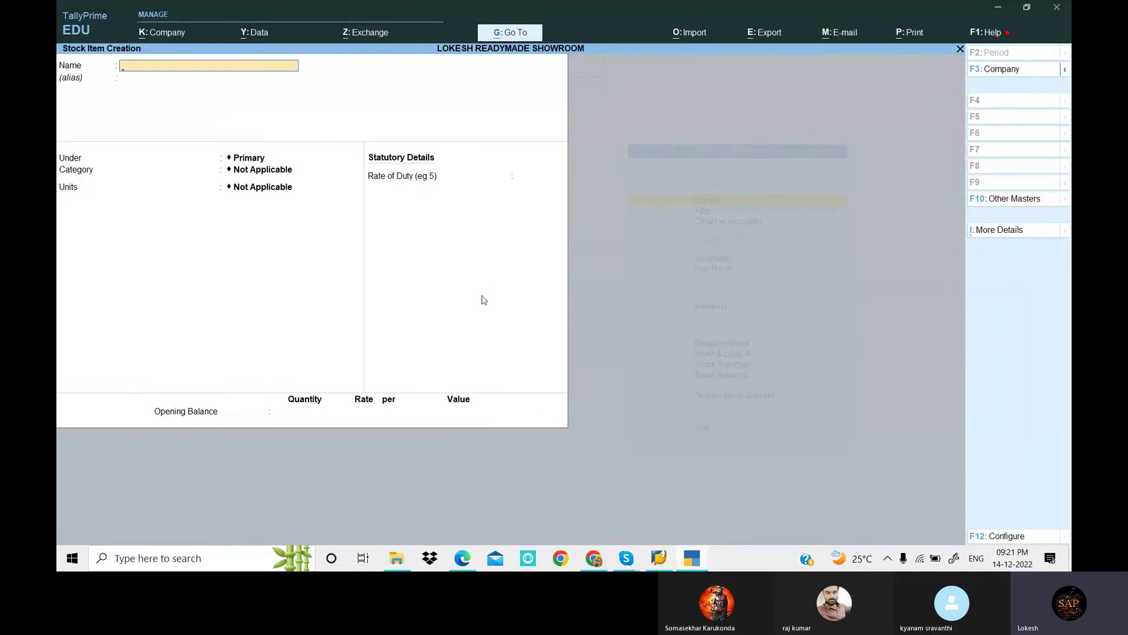
Step: Examine the Expenses entries of Problem 12 in the PDF, from Transport Expenses to Fire Insurance Paid
key("alt+Tab")
scroll(569, 228, "down", 3)
scroll(569, 228, "down", 10)
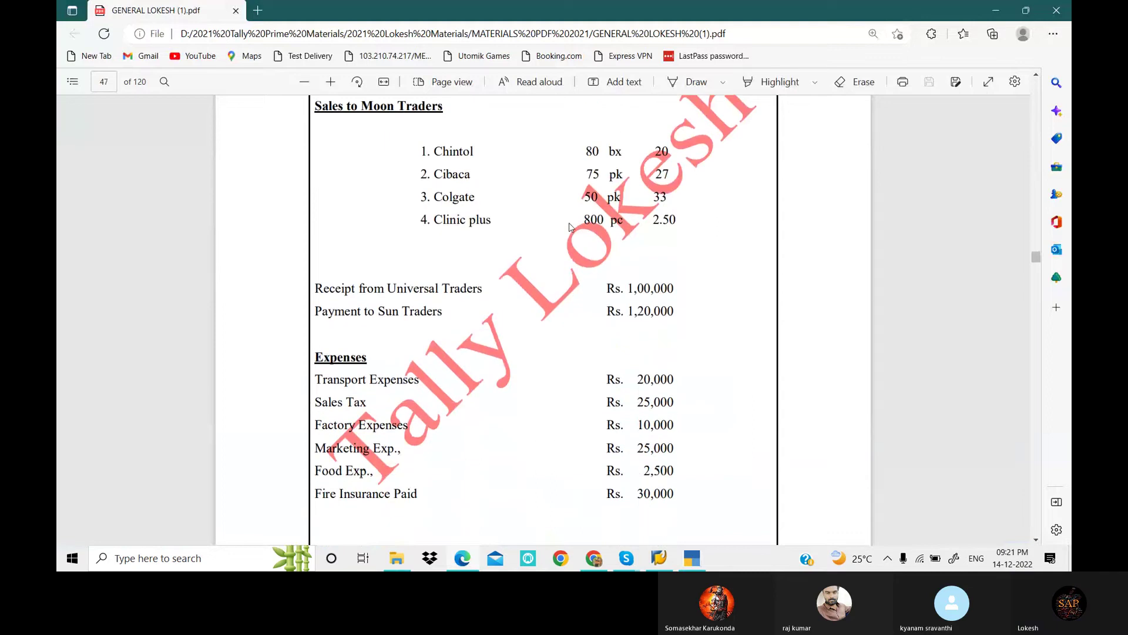
scroll(569, 228, "down", 3)
left_click_drag(317, 238, 679, 348)
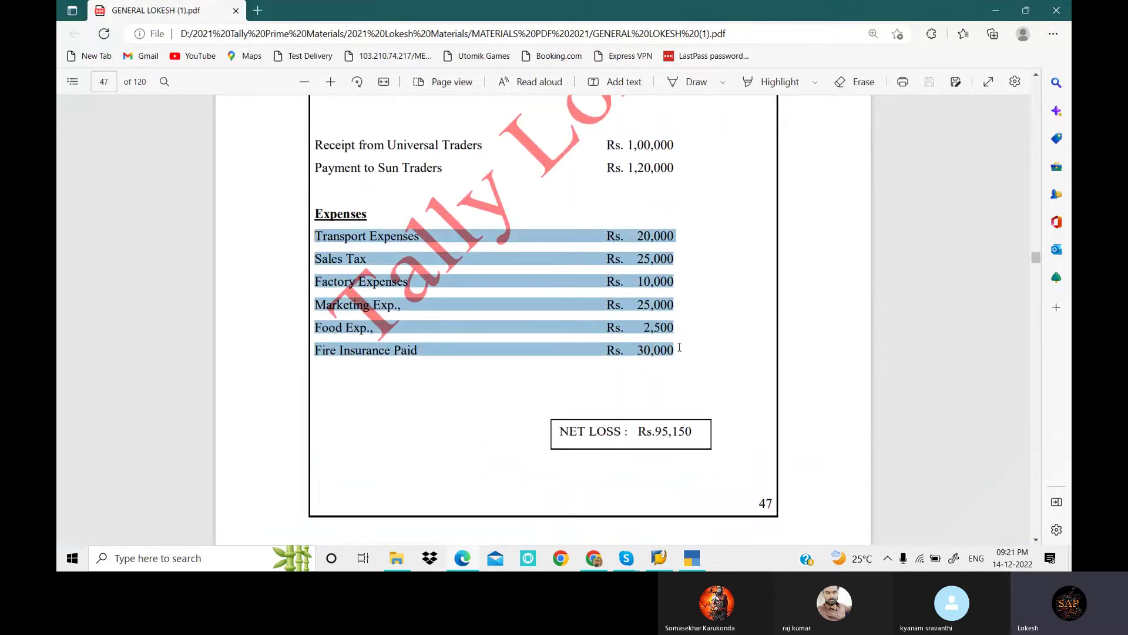
left_click(335, 231)
left_click_drag(322, 262, 410, 283)
left_click_drag(317, 305, 393, 305)
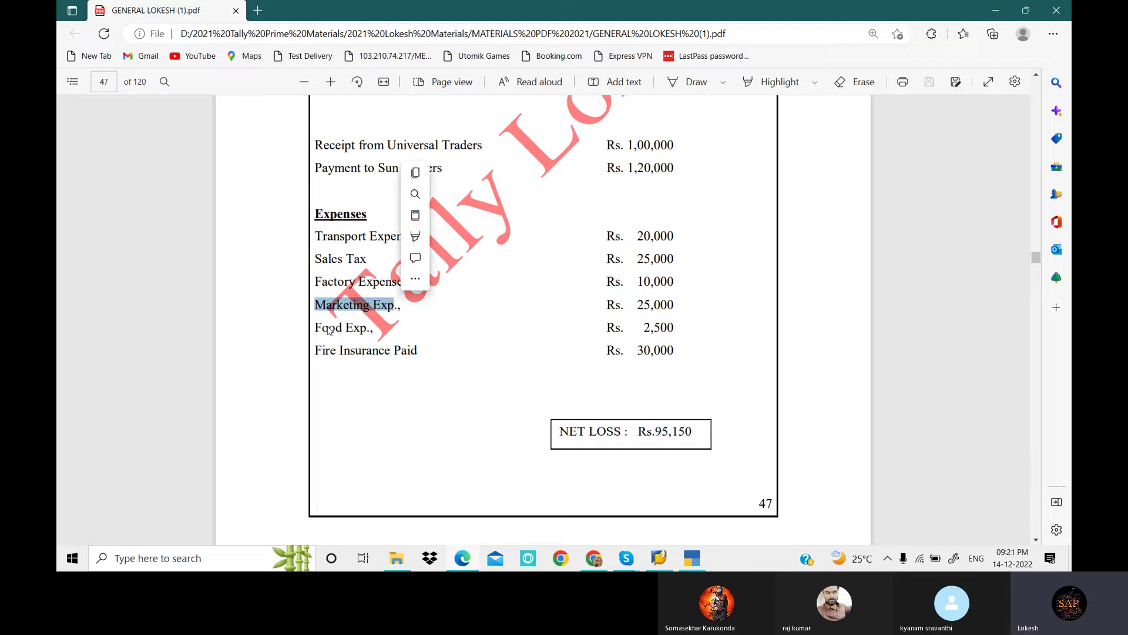
left_click_drag(317, 330, 419, 351)
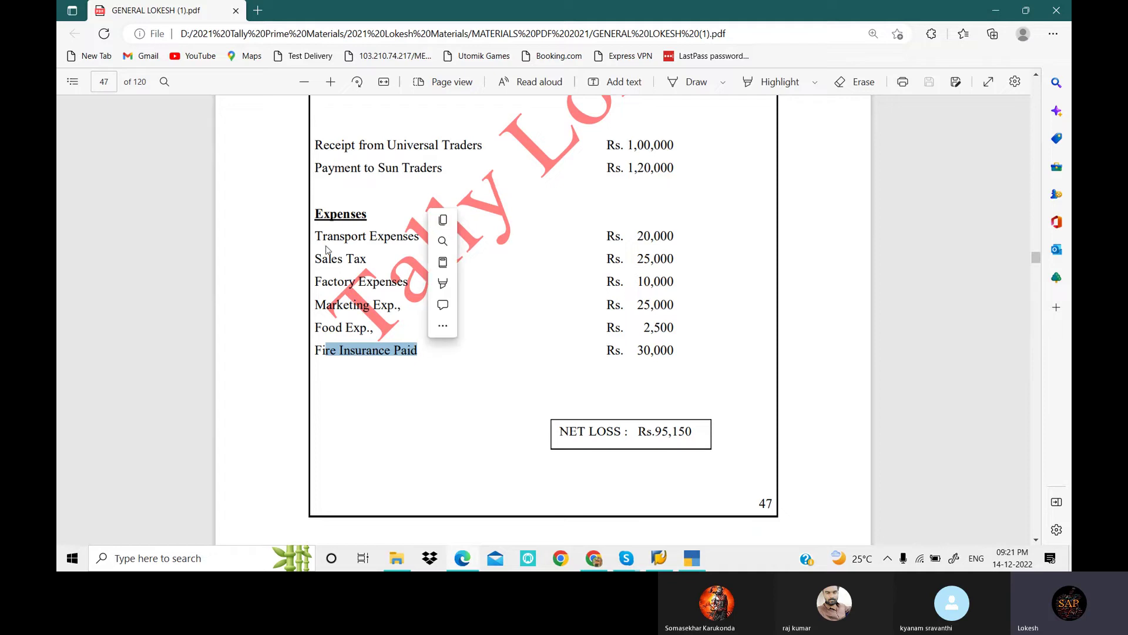
left_click_drag(316, 236, 418, 351)
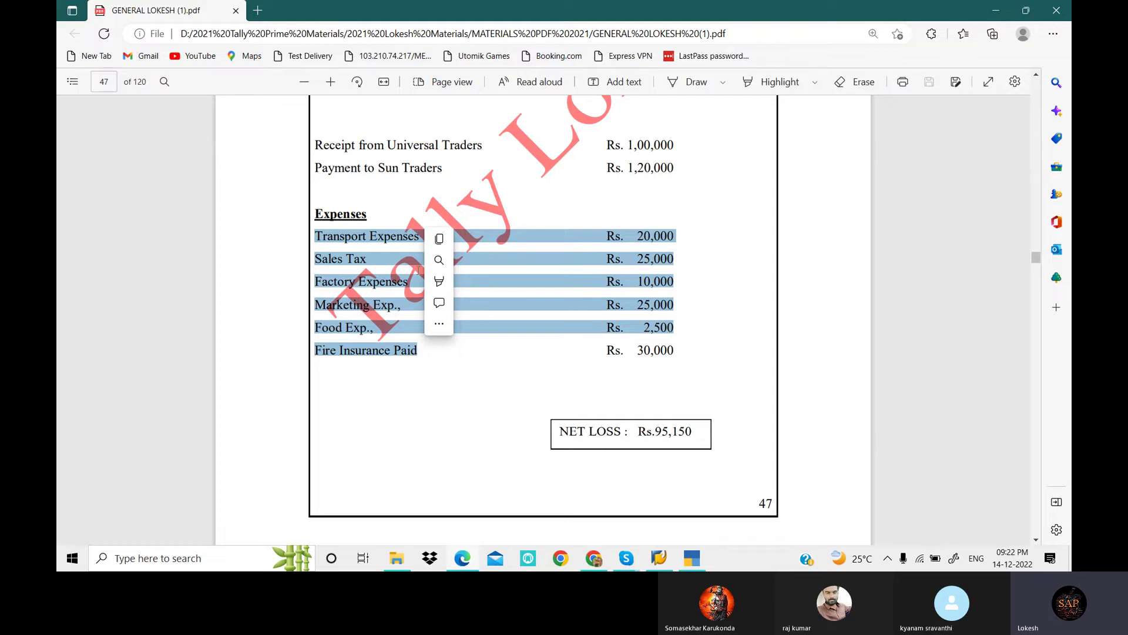
Step: Review the sales to Universal Traders and Moon Traders and the Sun Traders purchase lists of Problem 12 in the PDF
scroll(397, 287, "up", 2)
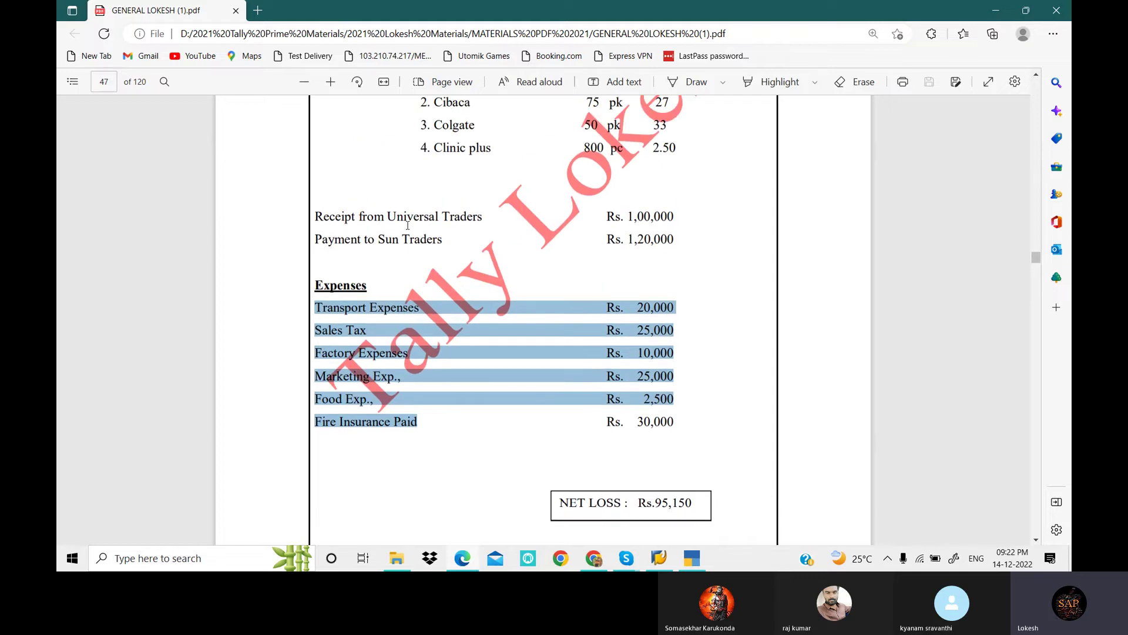
scroll(475, 227, "up", 5)
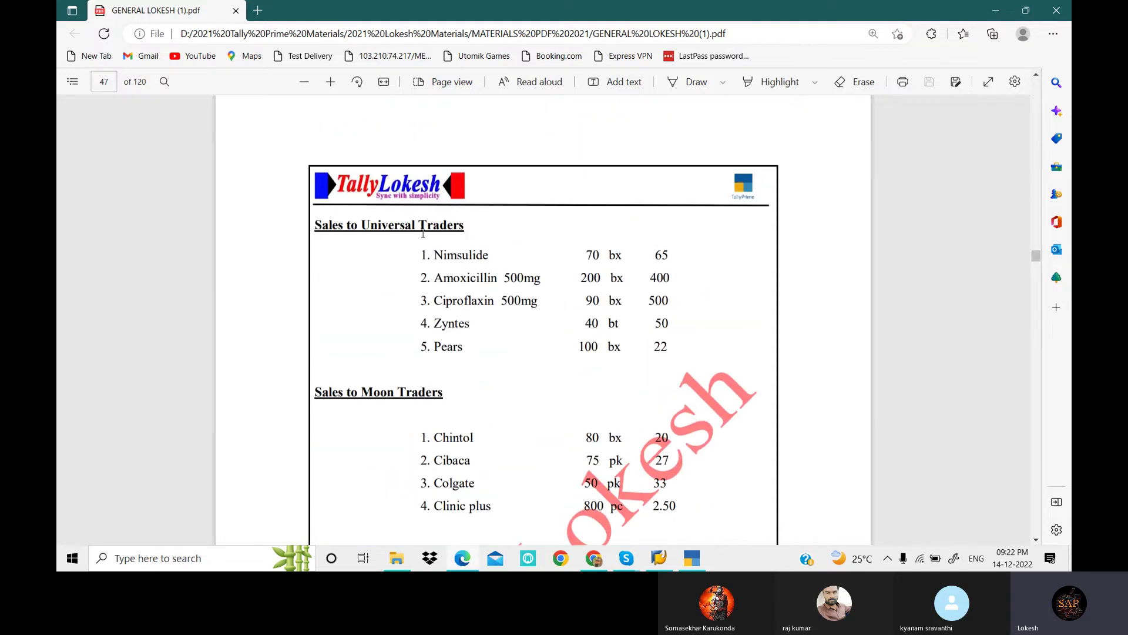
scroll(534, 316, "down", 3)
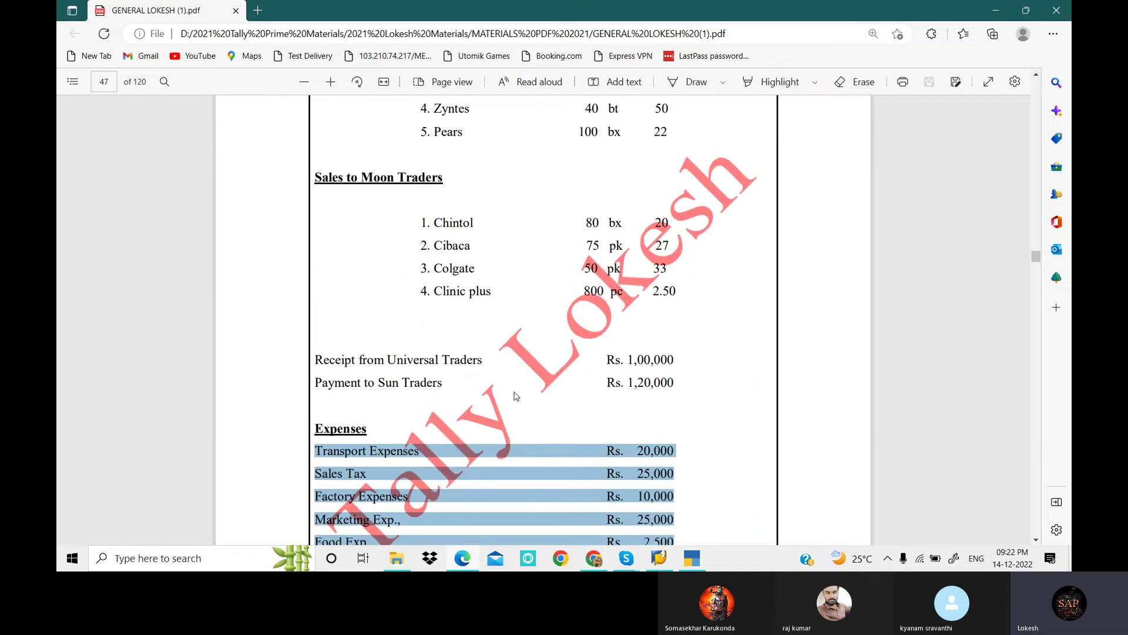
scroll(540, 307, "up", 4)
scroll(540, 307, "up", 9)
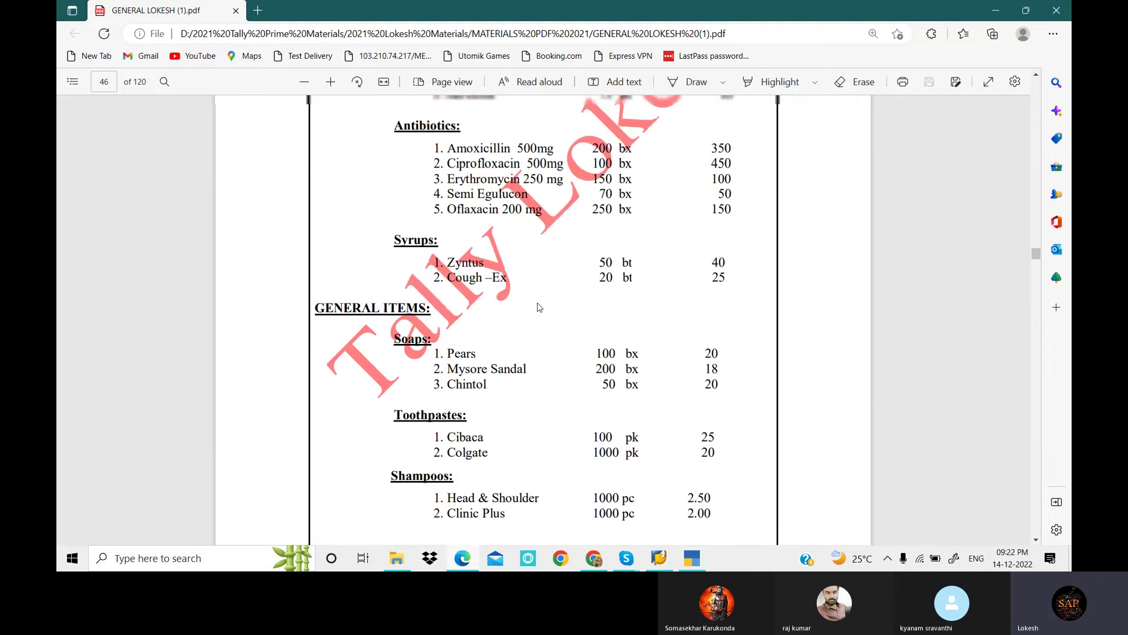
scroll(557, 301, "up", 2)
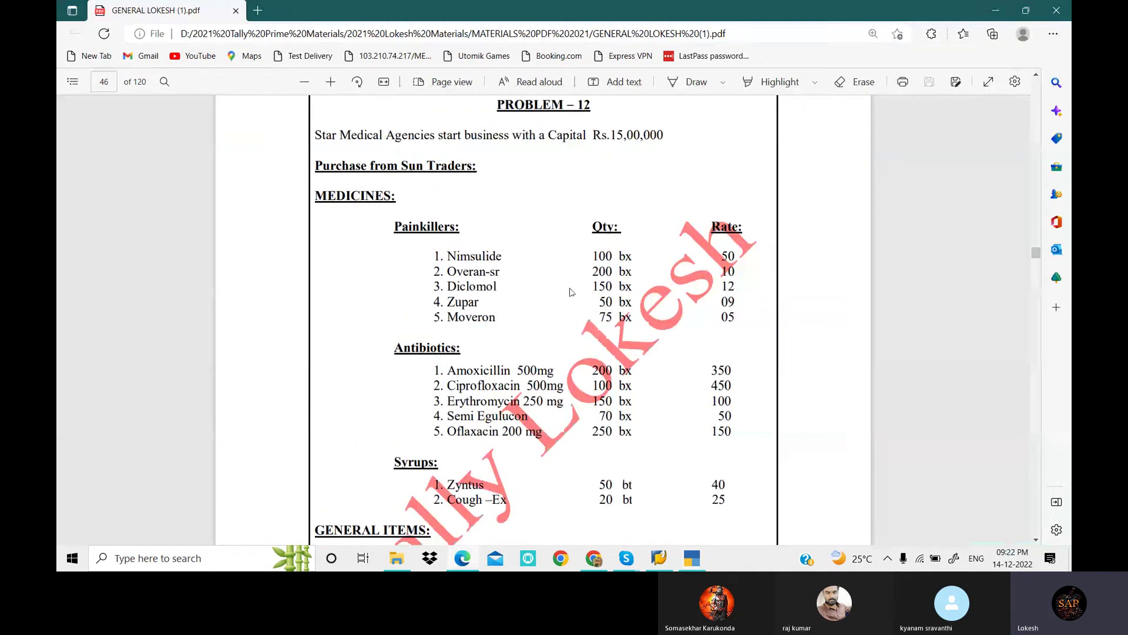
scroll(564, 296, "down", 1)
scroll(573, 291, "up", 3)
scroll(573, 291, "up", 6)
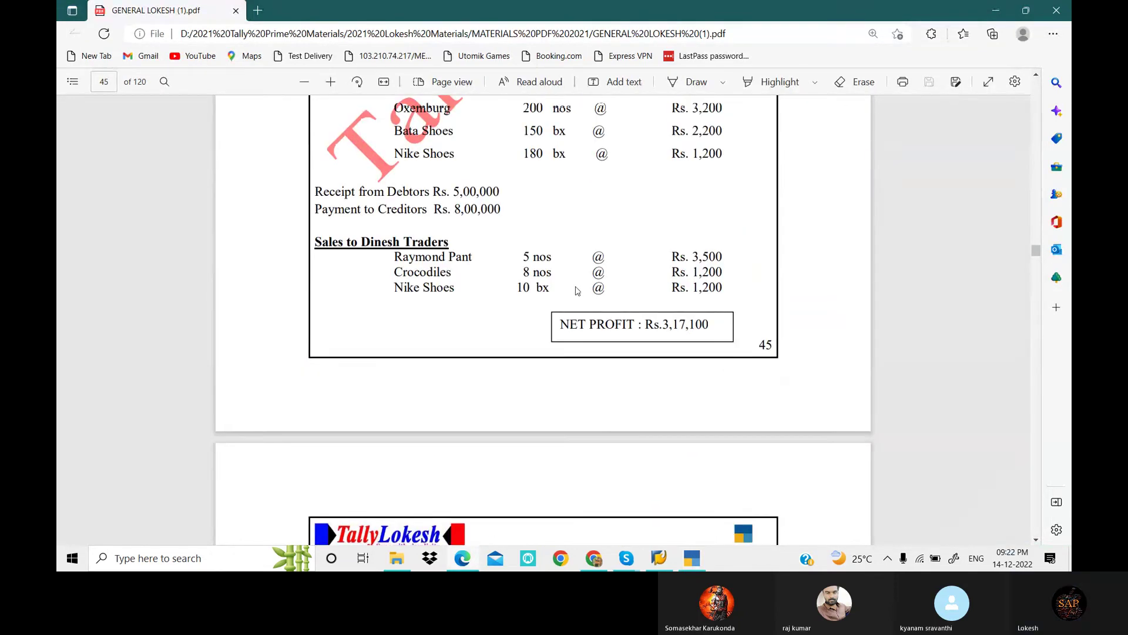
Step: Switch to the Skype group call window
mouse_move(628, 561)
left_click(559, 499)
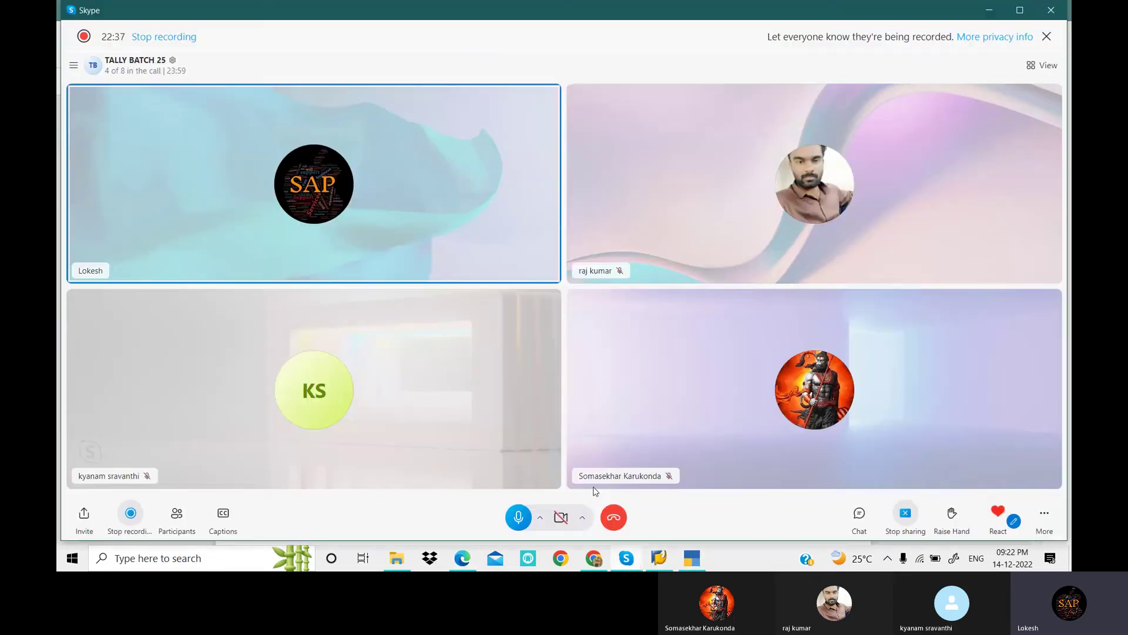